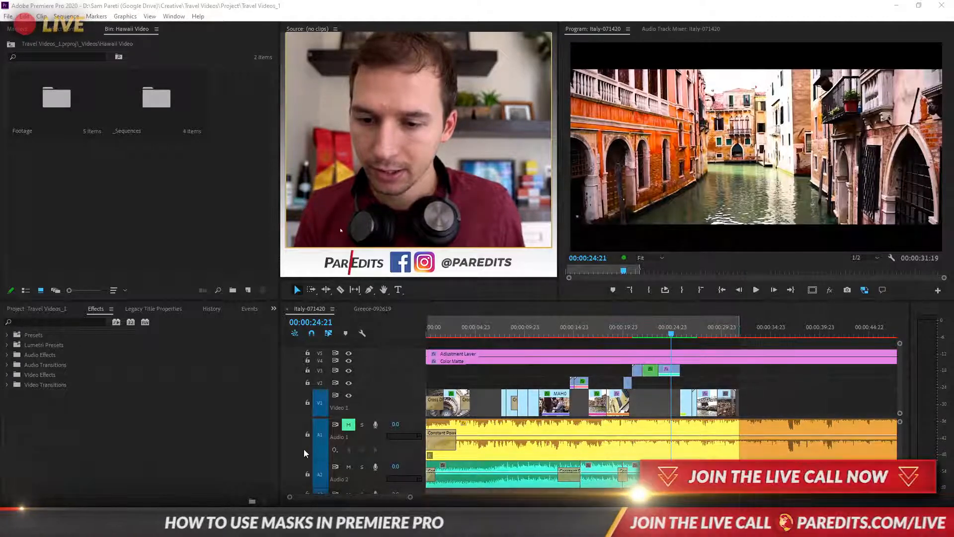
- Review the Italy-071420 sequence from the Venice canal footage back to the spiral staircase clip at 00:00:02:17
{"action": "key", "text": "alt+Tab"}
{"action": "key", "text": "alt+Tab"}
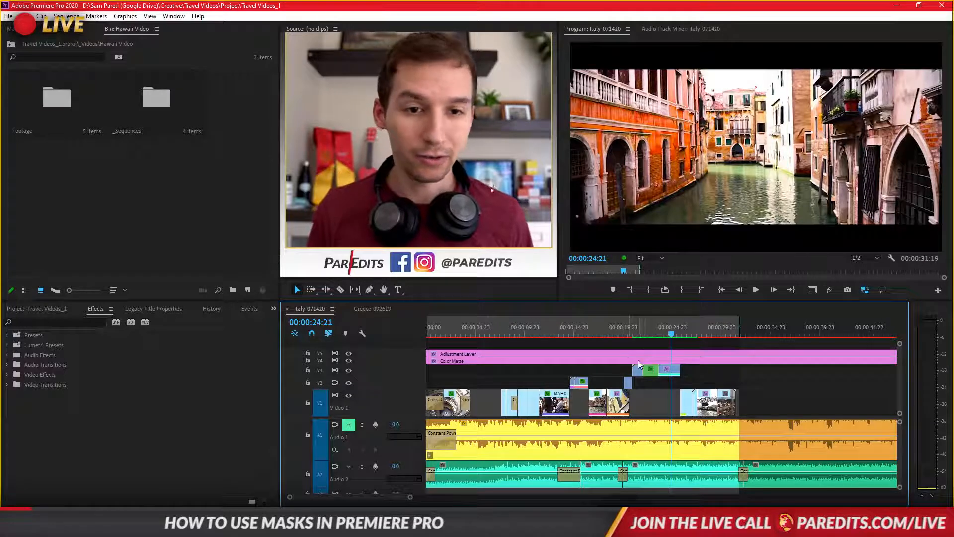
{"action": "left_click", "coordinate": [660, 332]}
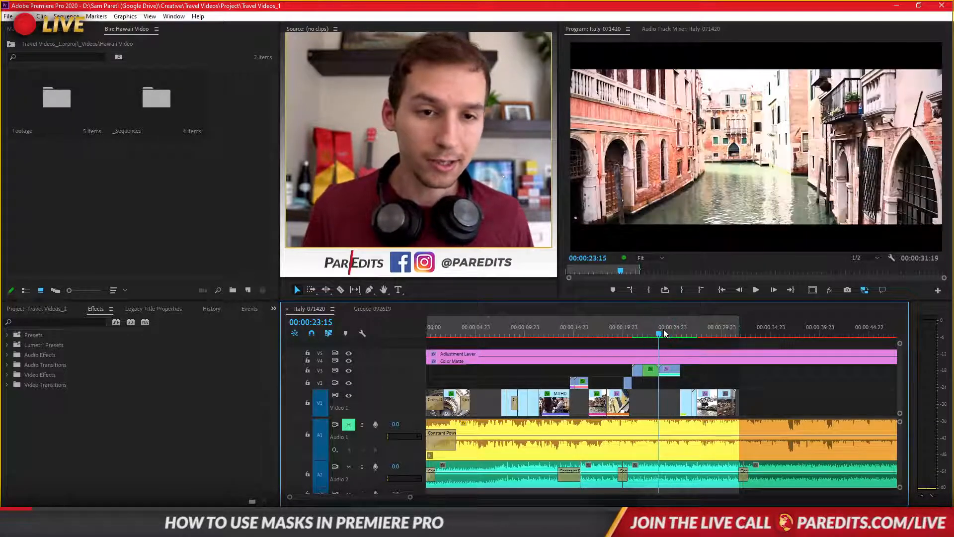
{"action": "left_click_drag", "start_coordinate": [668, 332], "coordinate": [452, 359]}
{"action": "key", "text": "s"}
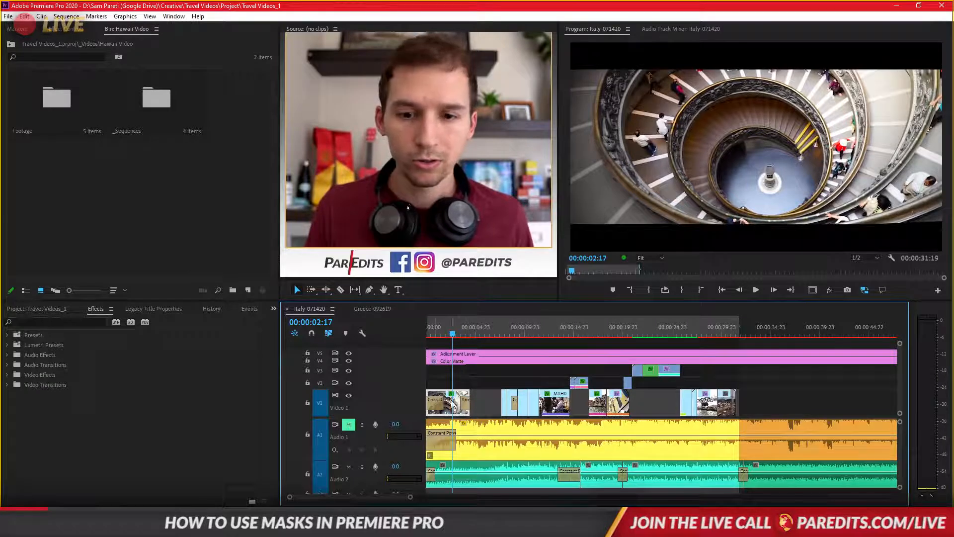
{"action": "scroll", "coordinate": [450, 408], "scroll_direction": "up", "scroll_amount": 3, "text": "alt"}
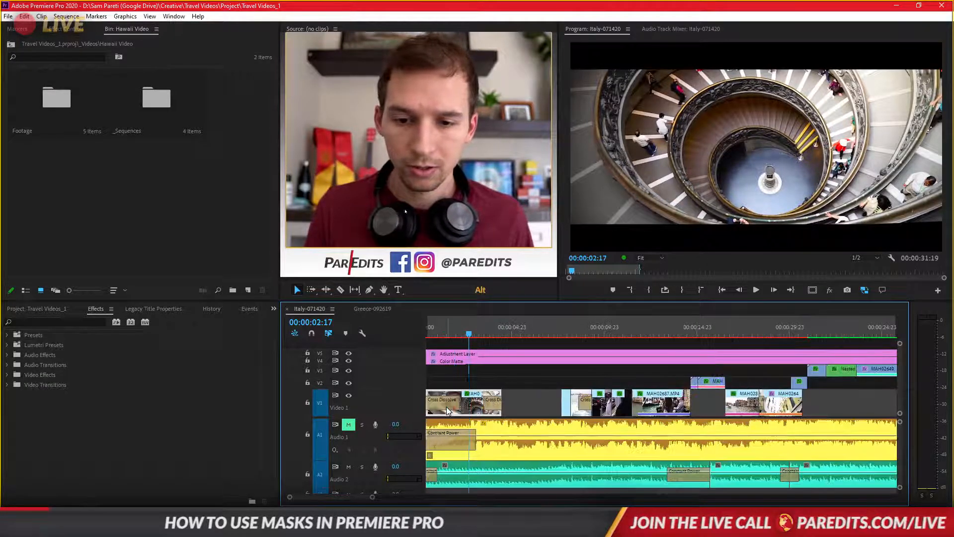
{"action": "scroll", "coordinate": [492, 411], "scroll_direction": "up", "scroll_amount": 1}
- Mute the Audio 2 track, play the sequence from its start, and park the playhead on the staircase clip at 00:00:01:18
{"action": "left_click", "coordinate": [348, 467]}
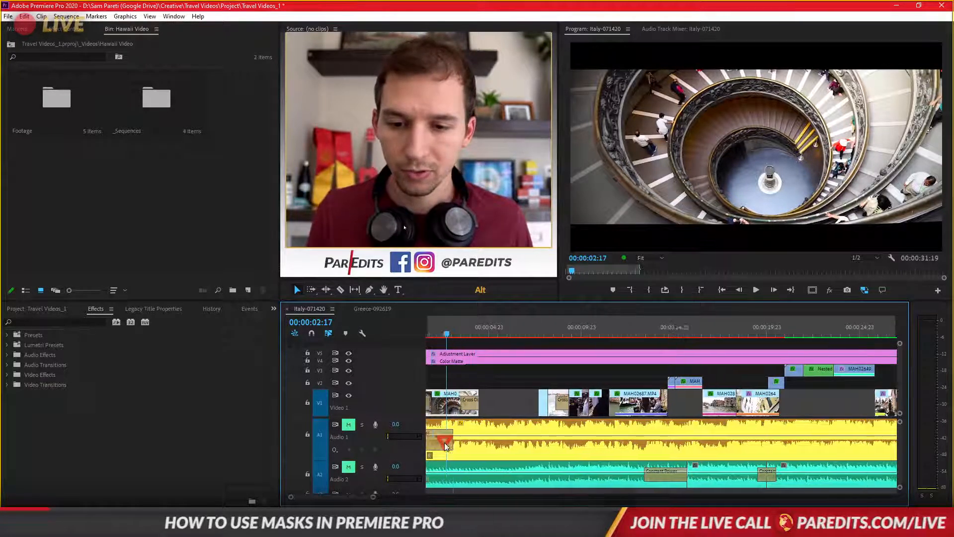
{"action": "left_click", "coordinate": [722, 288]}
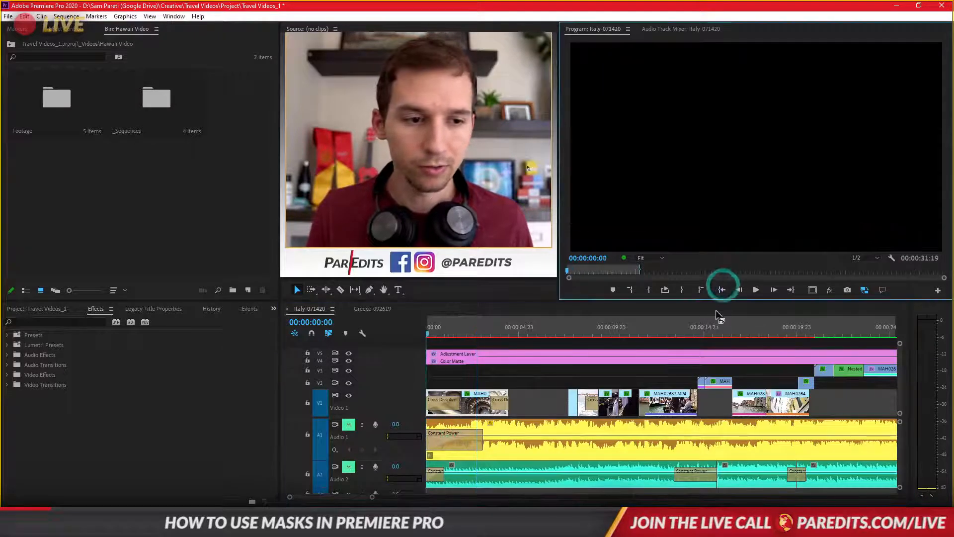
{"action": "key", "text": "space"}
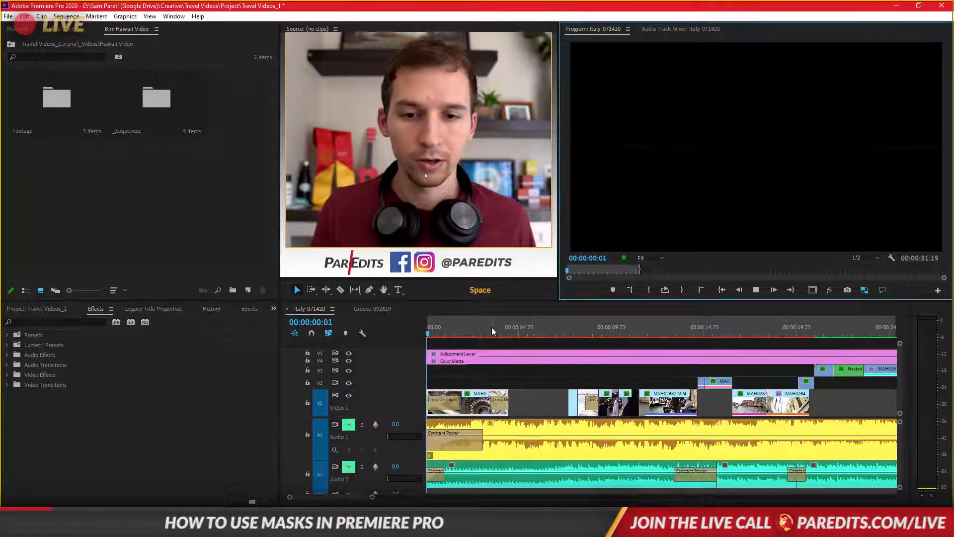
{"action": "left_click", "coordinate": [458, 329]}
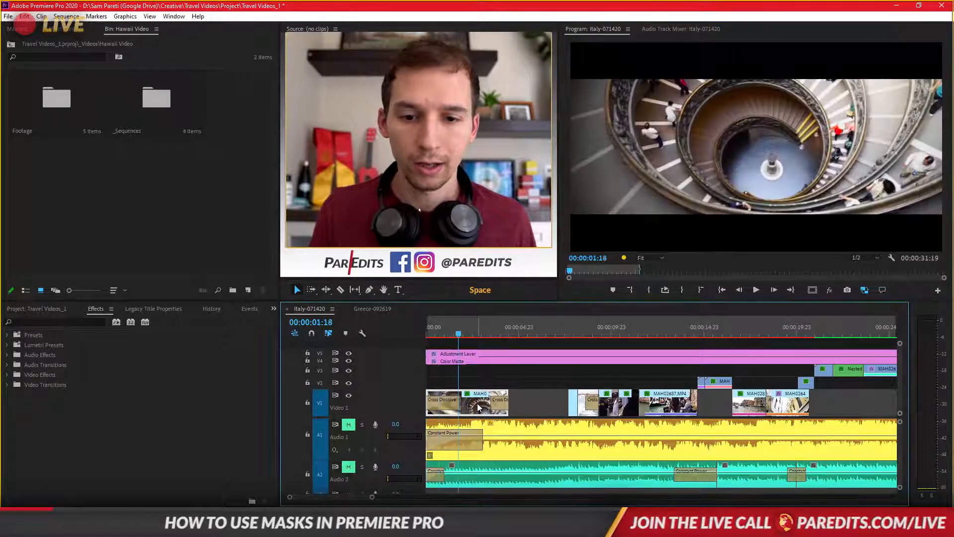
- Select the spiral staircase clip on Video 1 and match frame its original footage into the Source monitor
{"action": "left_click", "coordinate": [50, 29]}
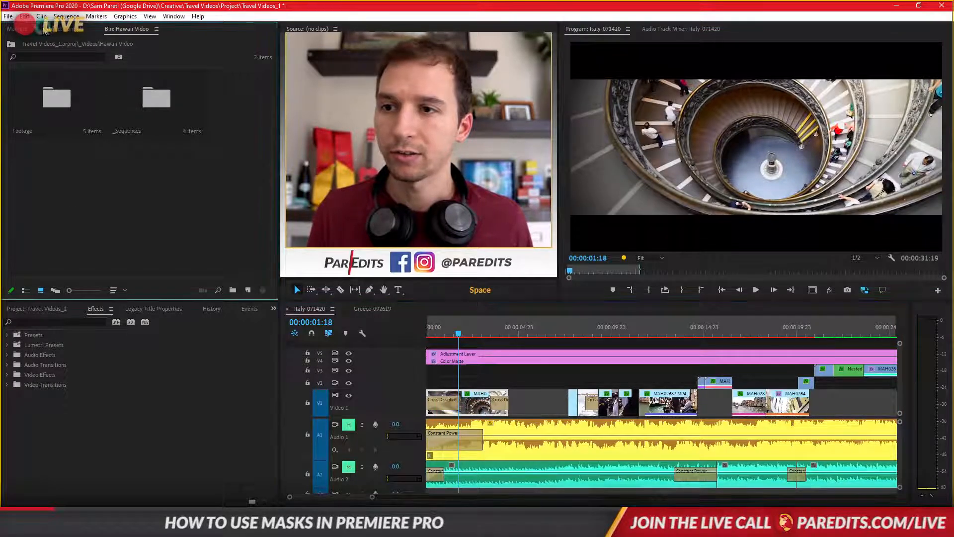
{"action": "left_click", "coordinate": [472, 401]}
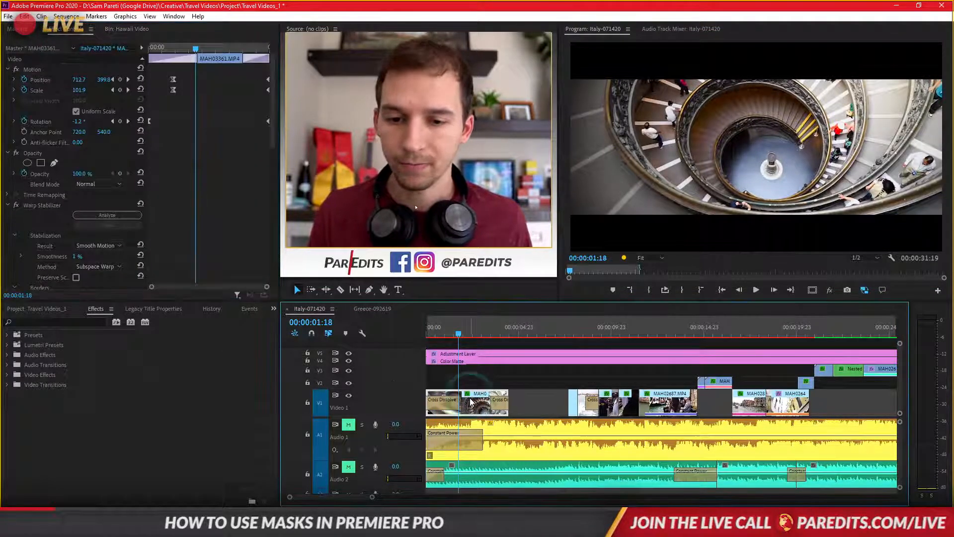
{"action": "key", "text": "f"}
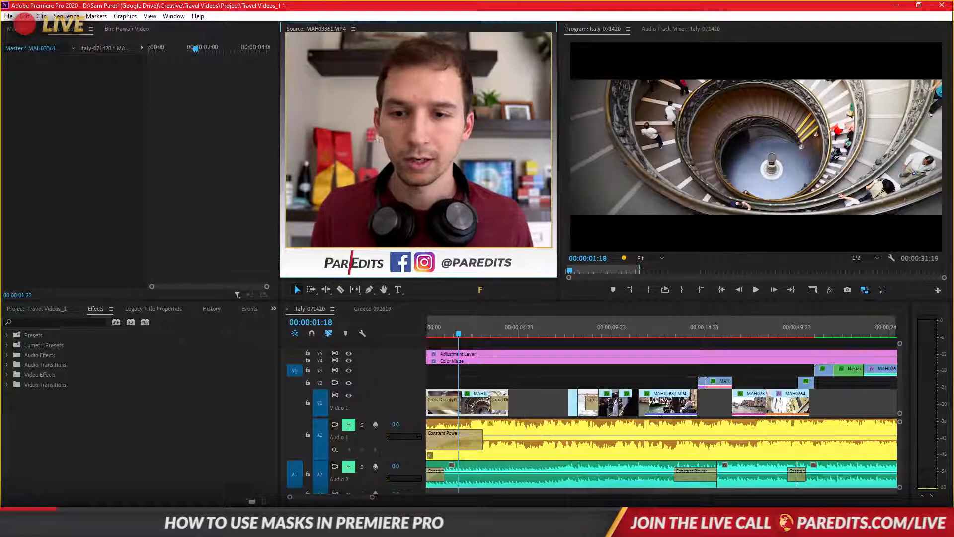
- Create a new sequence in the Greece Video _Sequences bin using the custom 1080p 23.976 Progressive preset and the default name
{"action": "left_click", "coordinate": [54, 309]}
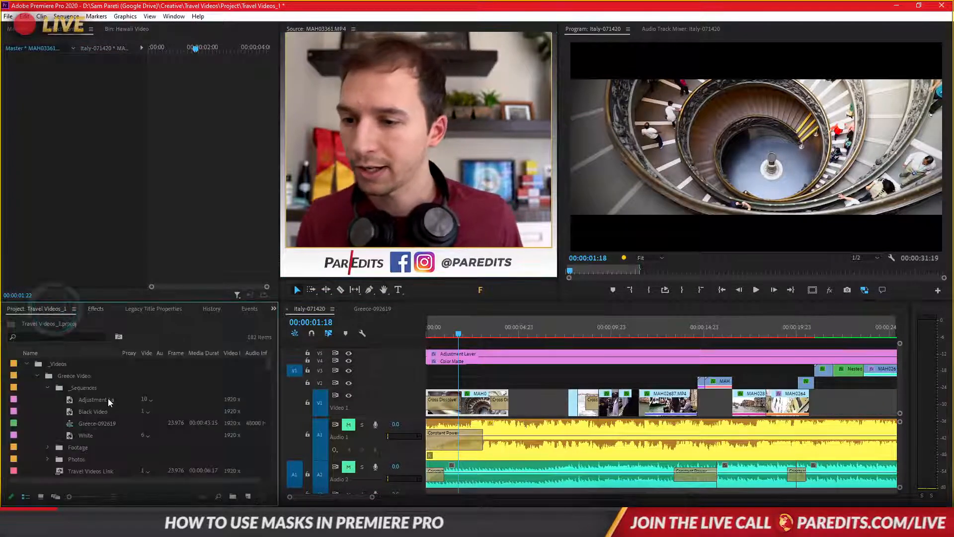
{"action": "left_click", "coordinate": [72, 388]}
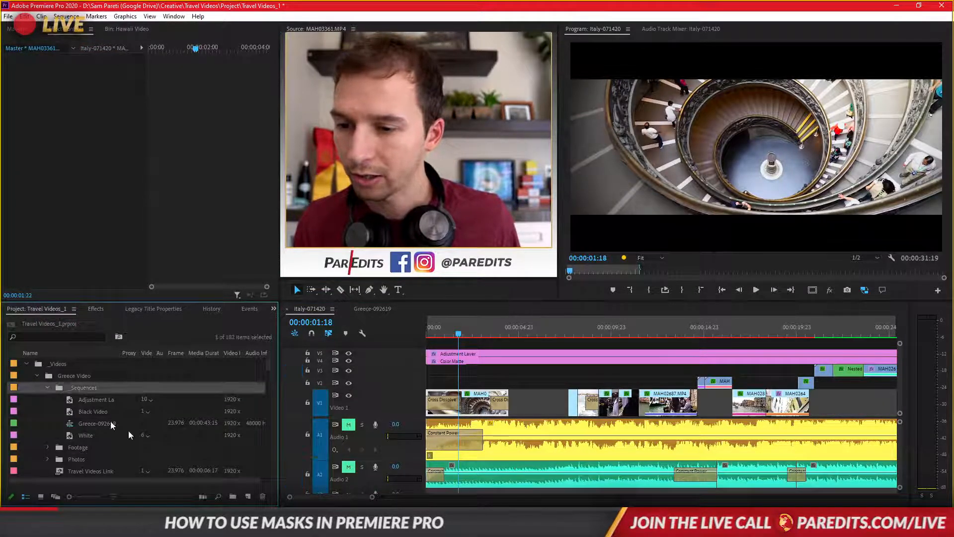
{"action": "left_click", "coordinate": [248, 496]}
{"action": "left_click", "coordinate": [265, 375]}
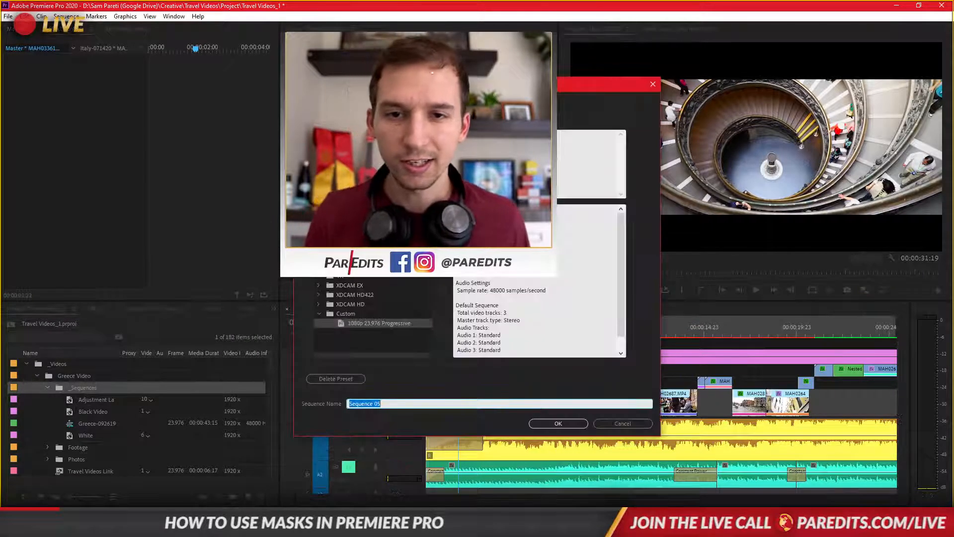
{"action": "left_click", "coordinate": [558, 423]}
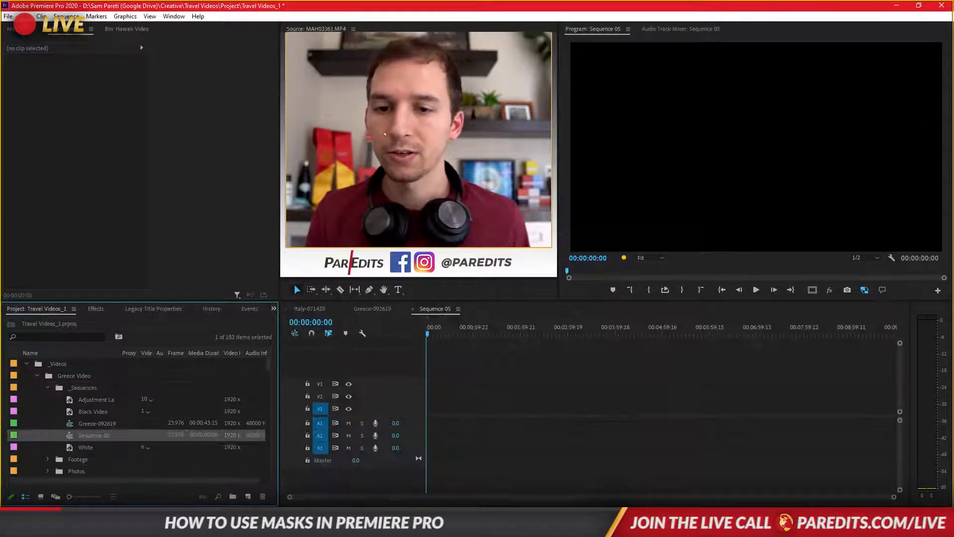
- Place MAH03361.MP4 at the start of track V1 in the new sequence, keeping the existing sequence settings
{"action": "left_click_drag", "start_coordinate": [426, 416], "coordinate": [428, 411]}
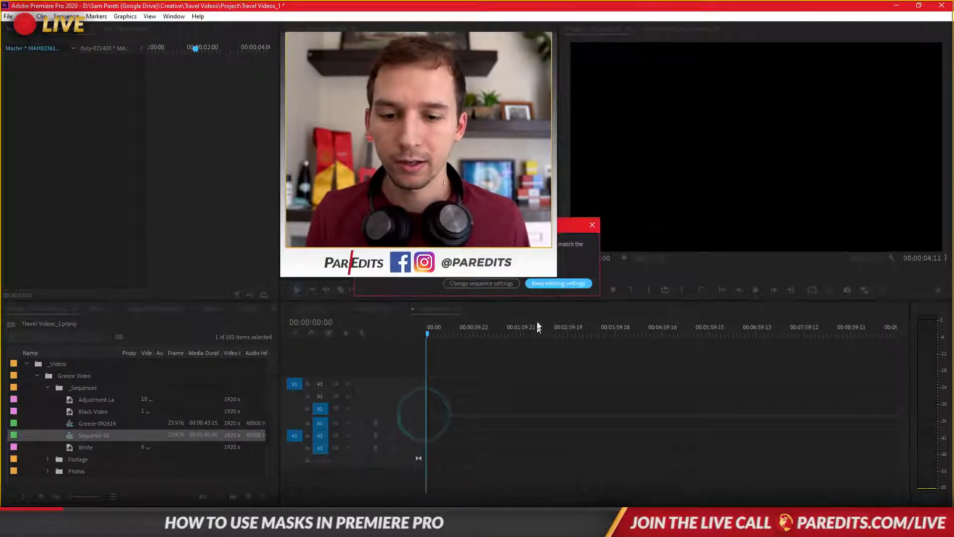
{"action": "left_click", "coordinate": [544, 285]}
{"action": "key", "text": "backslash"}
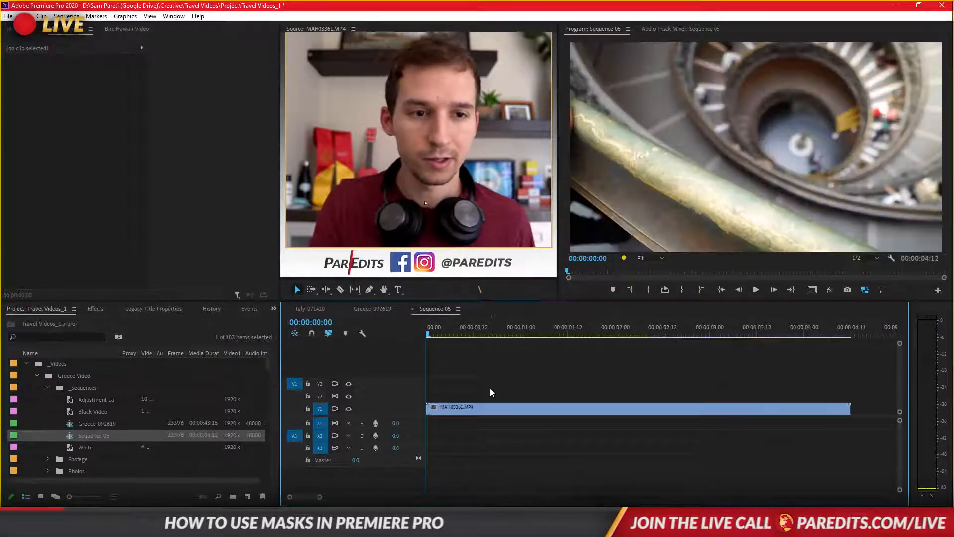
{"action": "left_click_drag", "start_coordinate": [457, 409], "coordinate": [434, 413]}
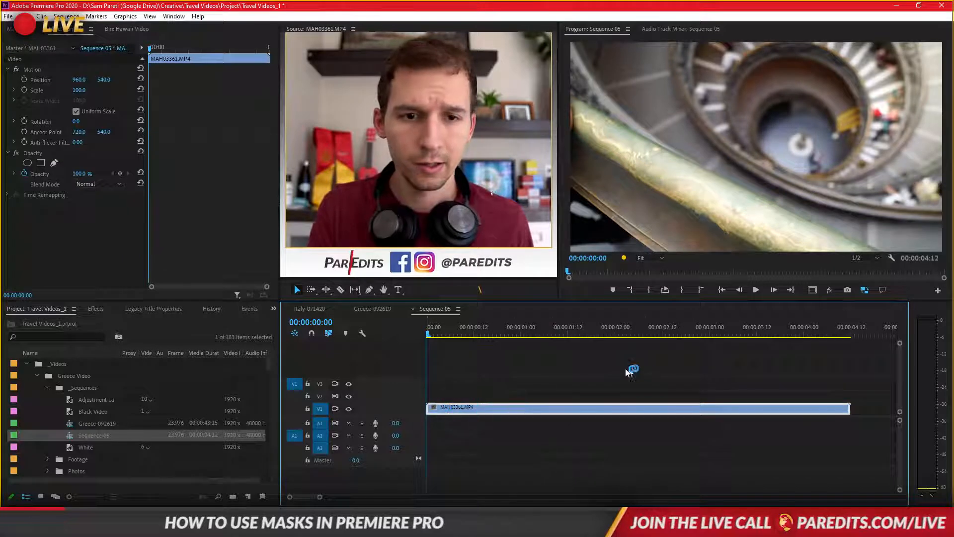
- Cut the staircase clip at 00:00:02:09 and delete the portion after the cut
{"action": "left_click", "coordinate": [442, 332]}
{"action": "left_click_drag", "start_coordinate": [444, 334], "coordinate": [650, 355]}
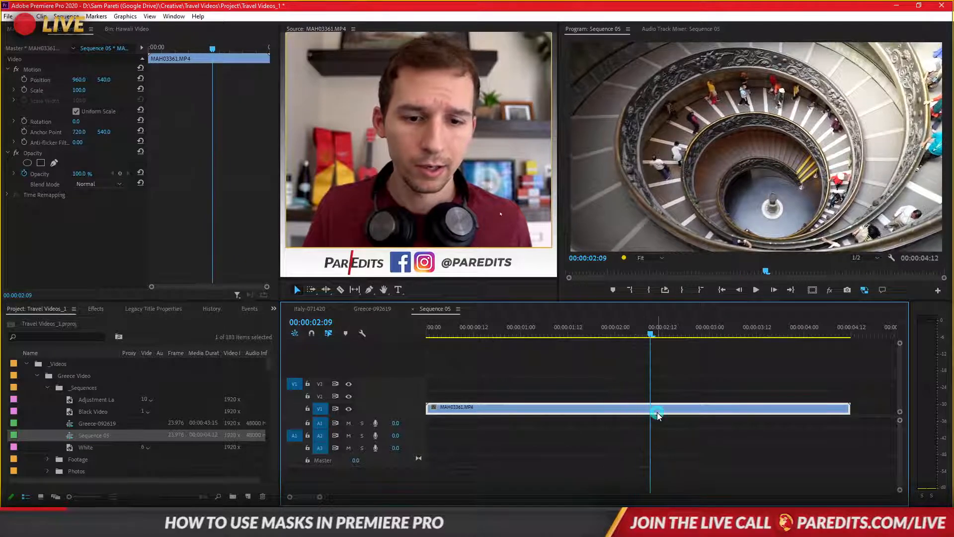
{"action": "key", "text": "f"}
{"action": "key", "text": "s"}
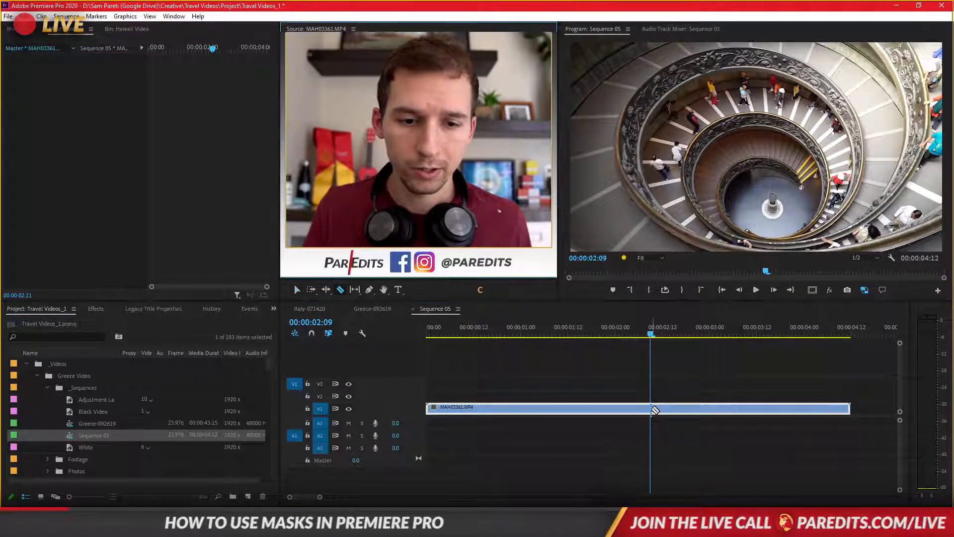
{"action": "left_click", "coordinate": [657, 408]}
{"action": "key", "text": "v"}
{"action": "left_click", "coordinate": [665, 409]}
{"action": "key", "text": "Delete"}
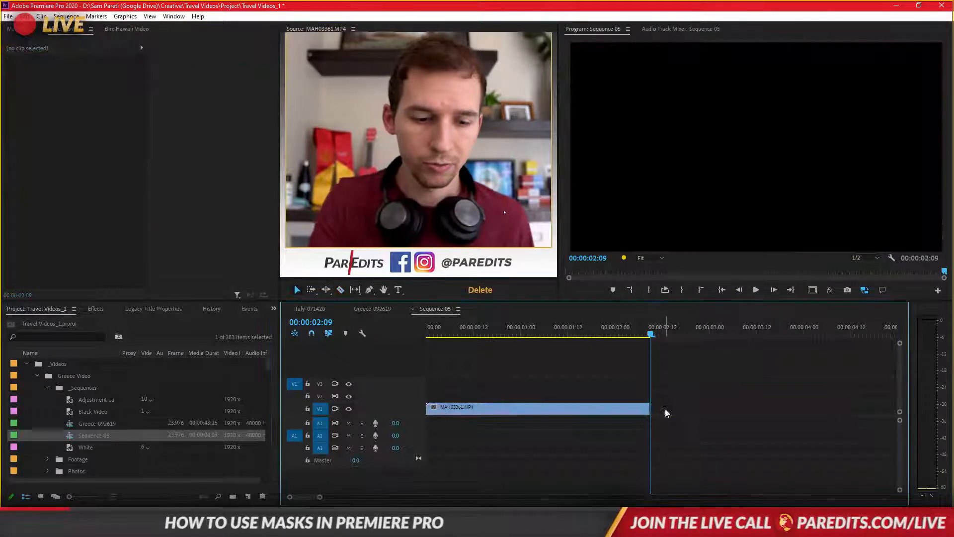
- Examine the centre of the staircase at 00:00:01:02 with the Program preview at 200%, then return the preview to Fit
{"action": "left_click_drag", "start_coordinate": [649, 336], "coordinate": [529, 338]}
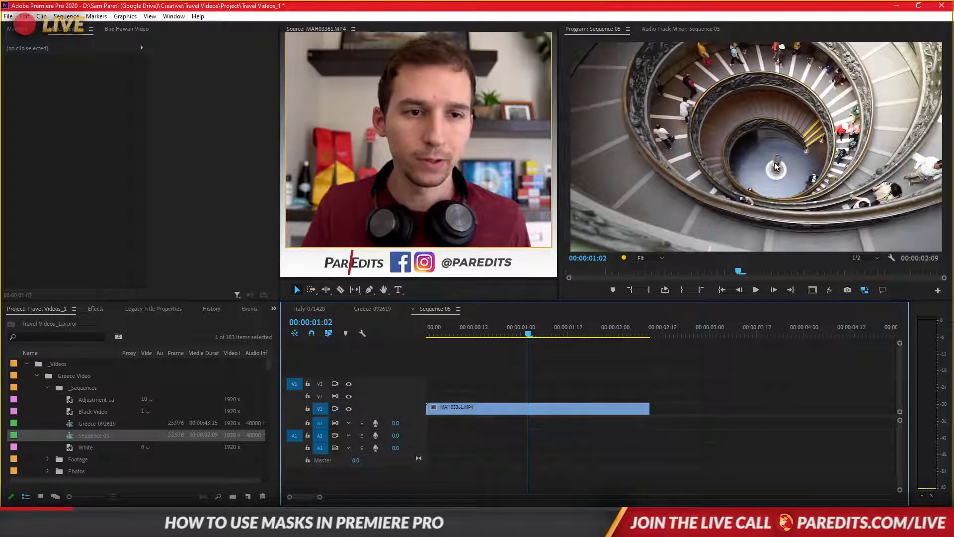
{"action": "left_click", "coordinate": [642, 258]}
{"action": "left_click", "coordinate": [658, 347]}
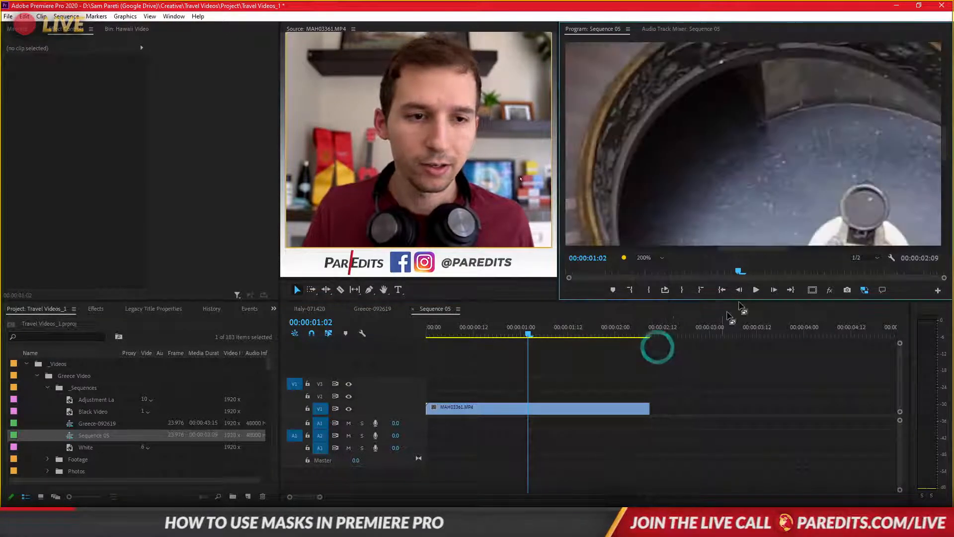
{"action": "left_click", "coordinate": [850, 192]}
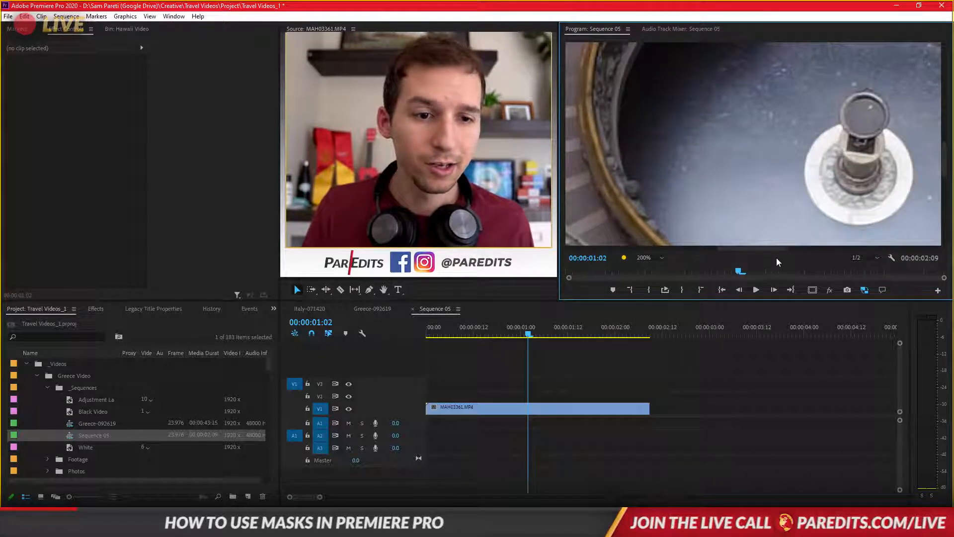
{"action": "left_click_drag", "start_coordinate": [774, 249], "coordinate": [790, 250]}
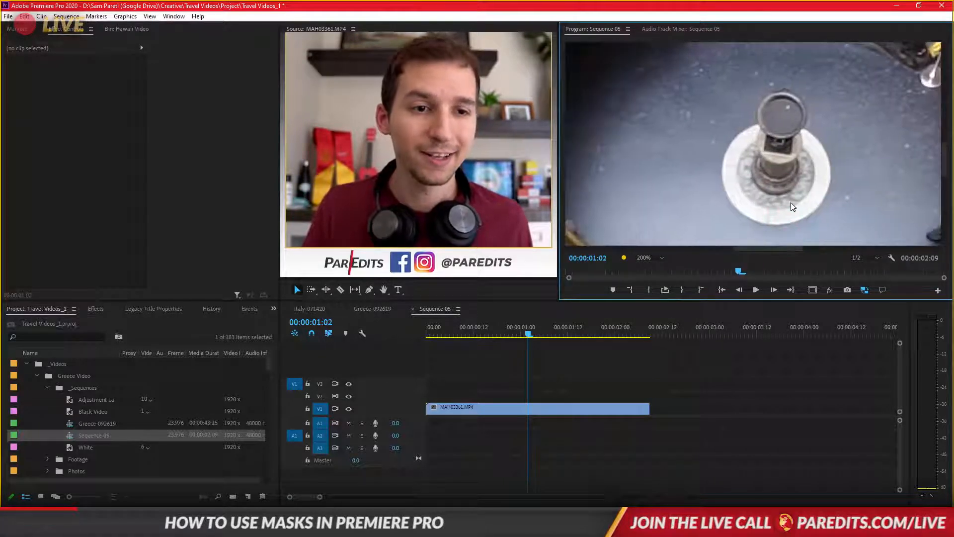
{"action": "left_click_drag", "start_coordinate": [942, 167], "coordinate": [942, 170]}
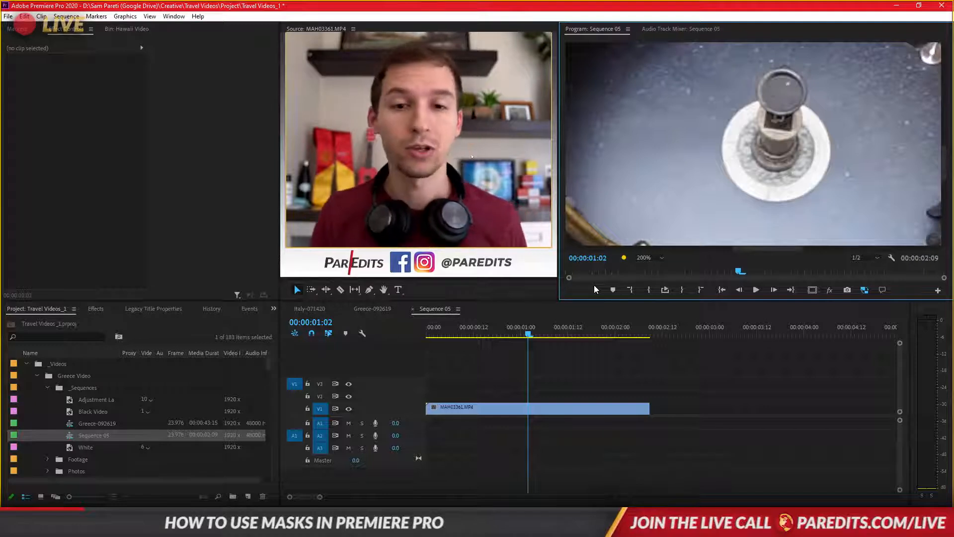
{"action": "left_click", "coordinate": [649, 259]}
{"action": "left_click", "coordinate": [652, 269]}
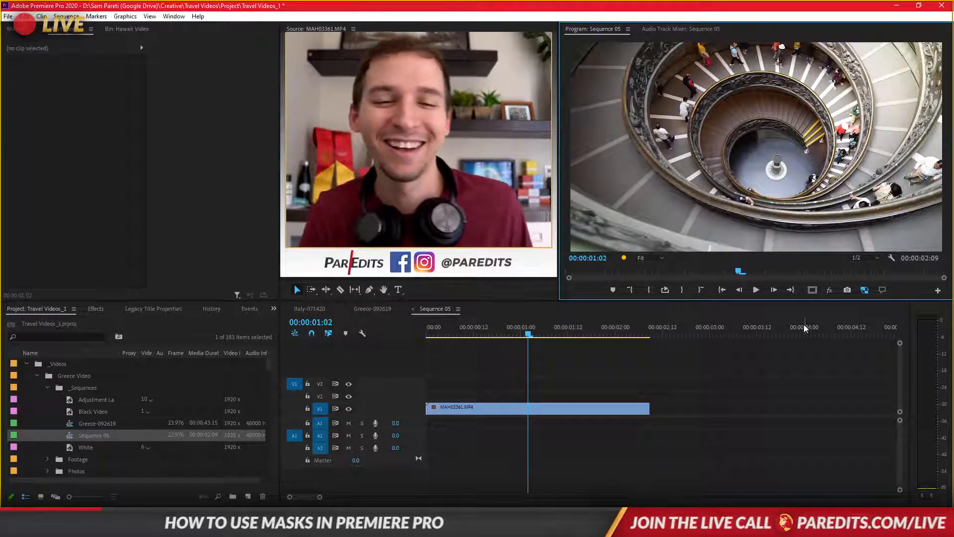
- Select the staircase clip at 00:00:00:23 and magnify the Program preview to 200% around the round white base on the floor
{"action": "left_click", "coordinate": [559, 365]}
{"action": "mouse_move", "coordinate": [506, 330]}
{"action": "left_mouse_down"}
{"action": "mouse_move", "coordinate": [428, 337]}
{"action": "mouse_move", "coordinate": [517, 332]}
{"action": "left_mouse_up"}
{"action": "left_click", "coordinate": [488, 408]}
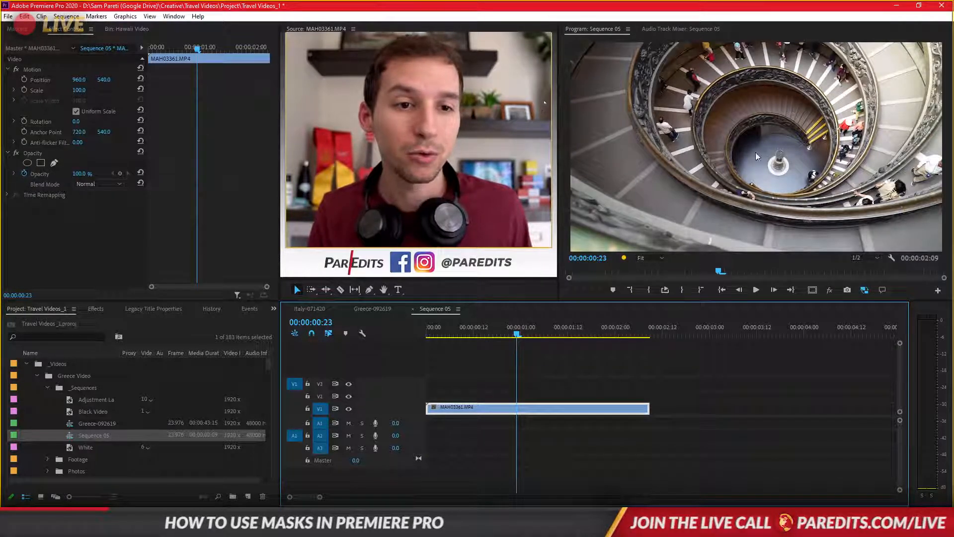
{"action": "left_click", "coordinate": [657, 257]}
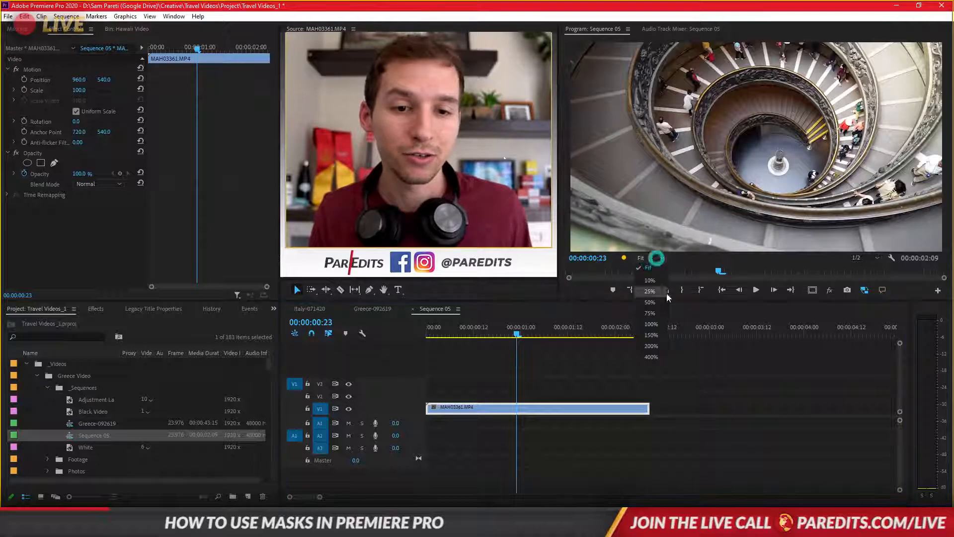
{"action": "left_click", "coordinate": [660, 344]}
{"action": "left_click_drag", "start_coordinate": [773, 249], "coordinate": [786, 250]}
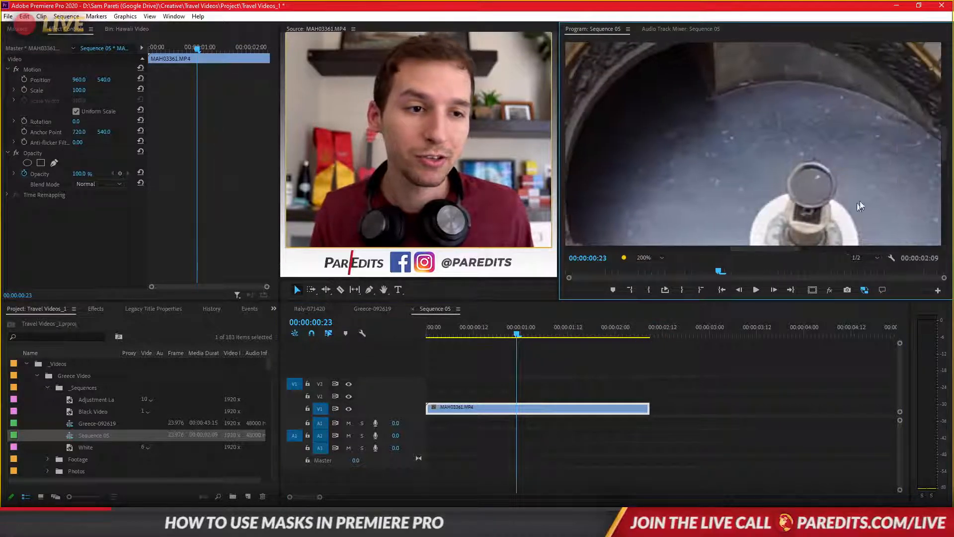
{"action": "left_click_drag", "start_coordinate": [944, 147], "coordinate": [944, 165]}
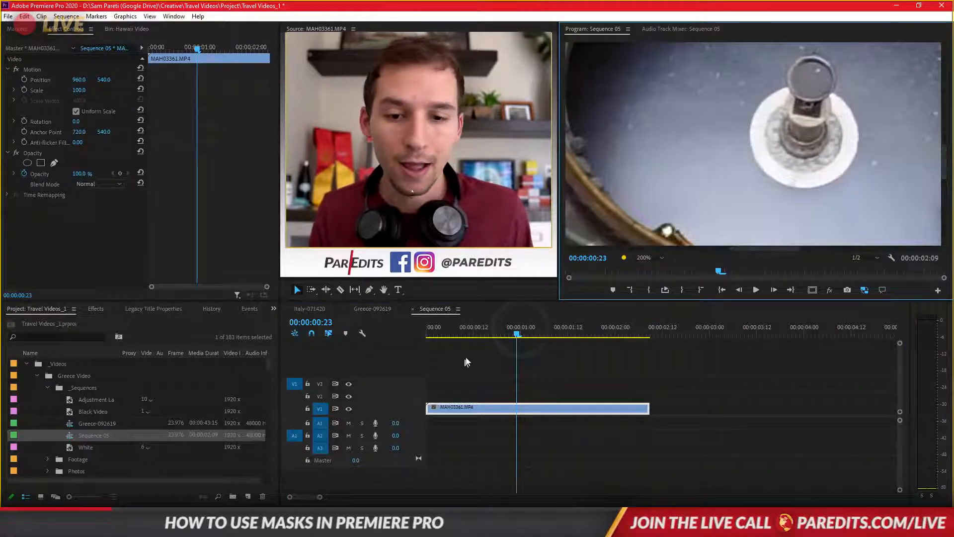
- Move to the clip's first frame, bring the round white base into the magnified preview, and keep the clip selected
{"action": "left_click_drag", "start_coordinate": [517, 333], "coordinate": [402, 342]}
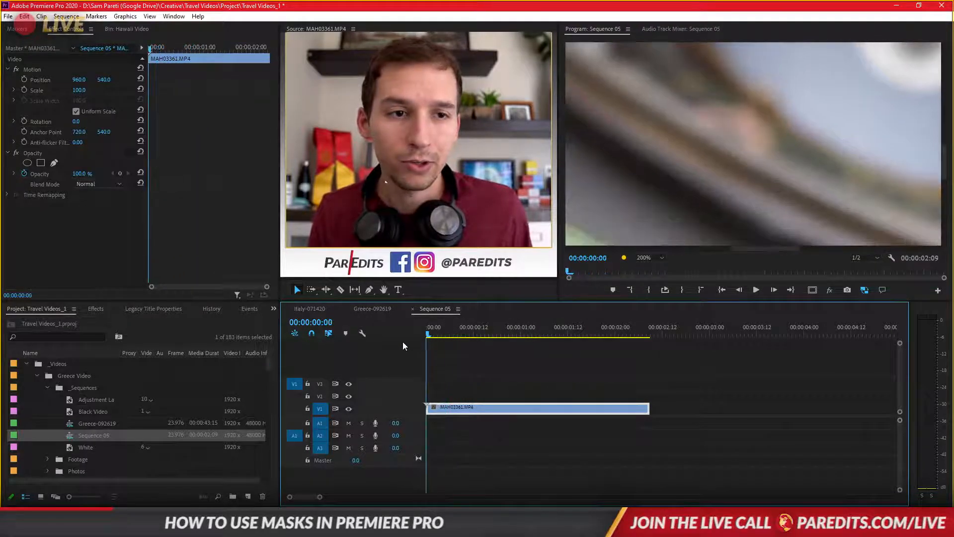
{"action": "left_click_drag", "start_coordinate": [946, 166], "coordinate": [946, 146]}
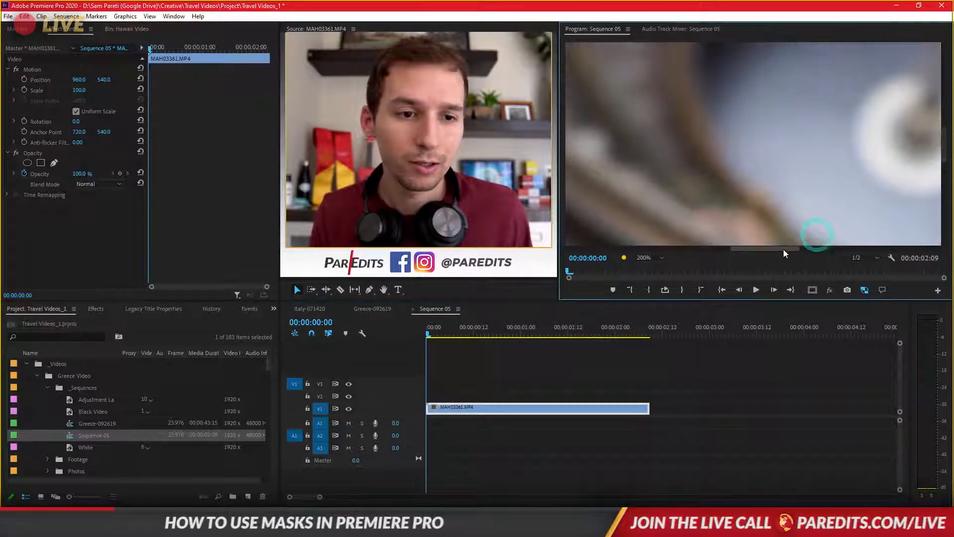
{"action": "left_click_drag", "start_coordinate": [783, 249], "coordinate": [801, 240]}
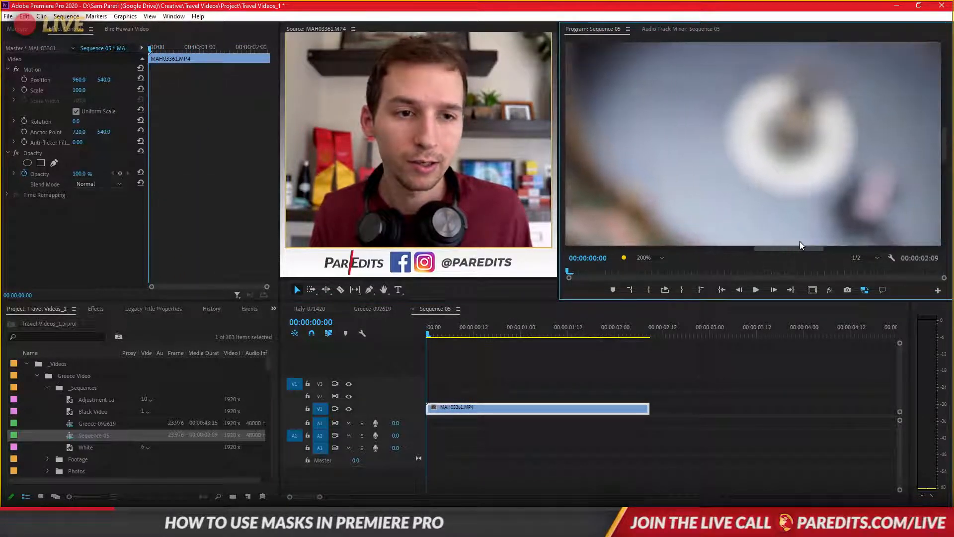
{"action": "left_click", "coordinate": [452, 409]}
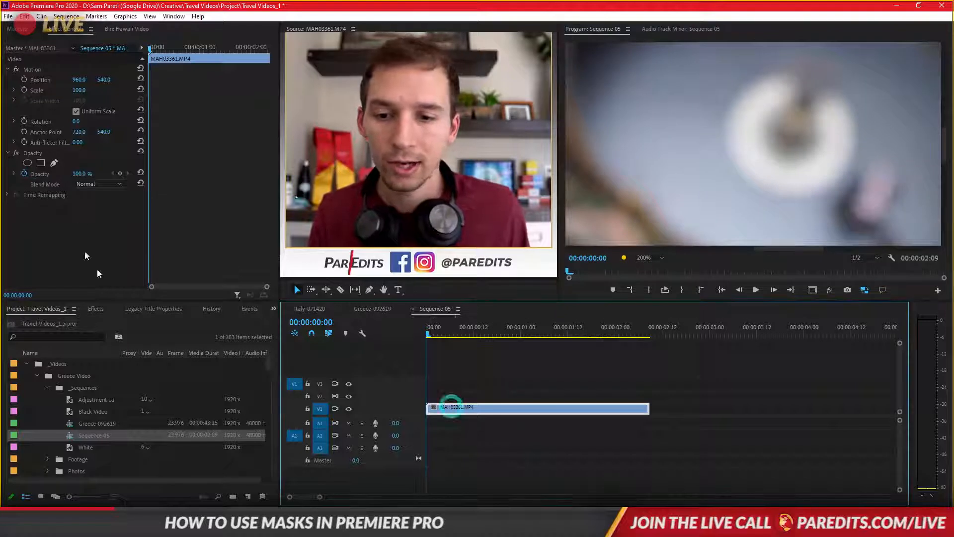
- Draw a closed free-form bezier opacity mask around the round white base on the staircase clip
{"action": "left_click", "coordinate": [33, 153]}
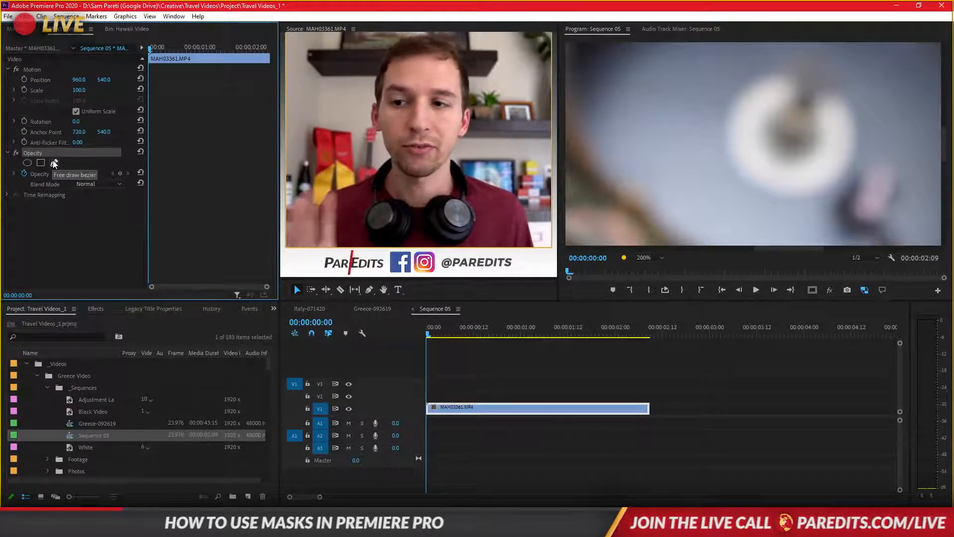
{"action": "left_click", "coordinate": [54, 163]}
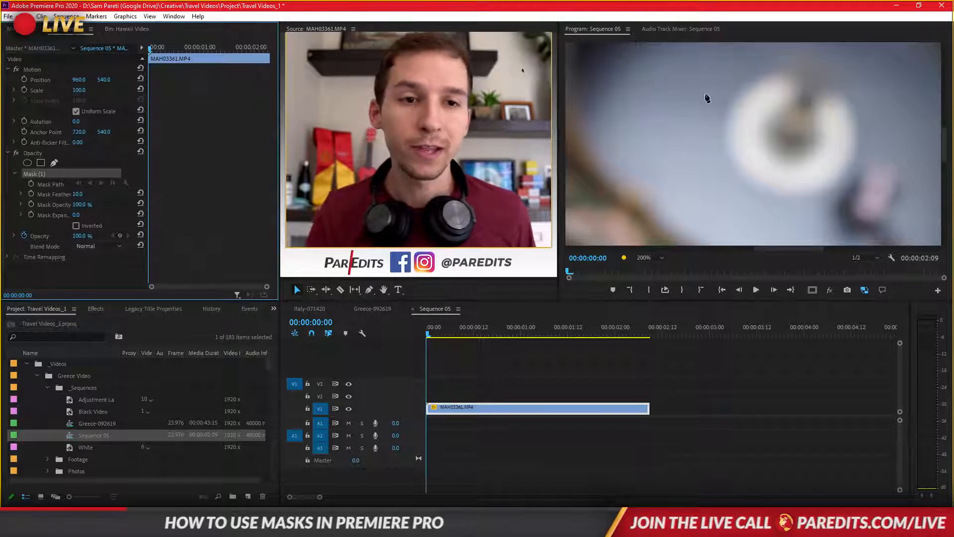
{"action": "left_click", "coordinate": [743, 53]}
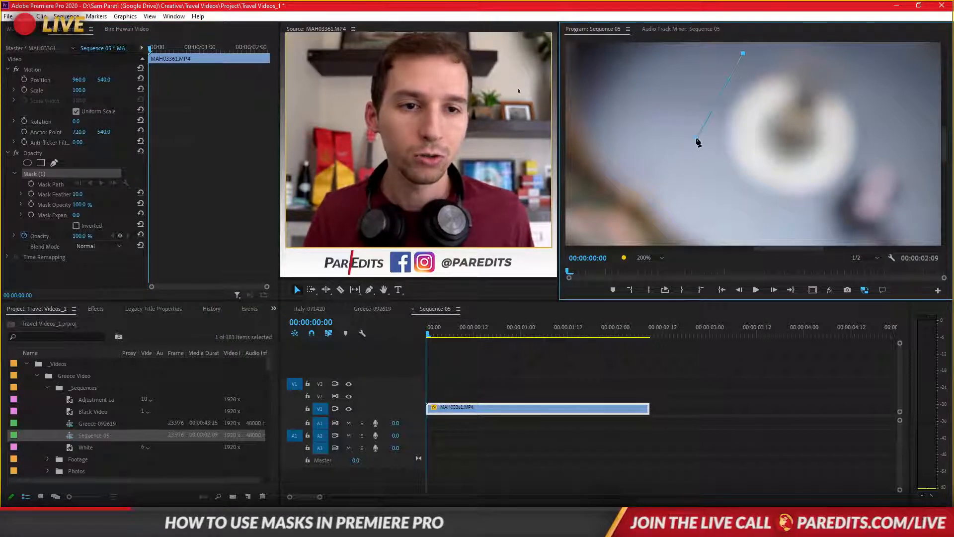
{"action": "left_click_drag", "start_coordinate": [697, 140], "coordinate": [696, 163]}
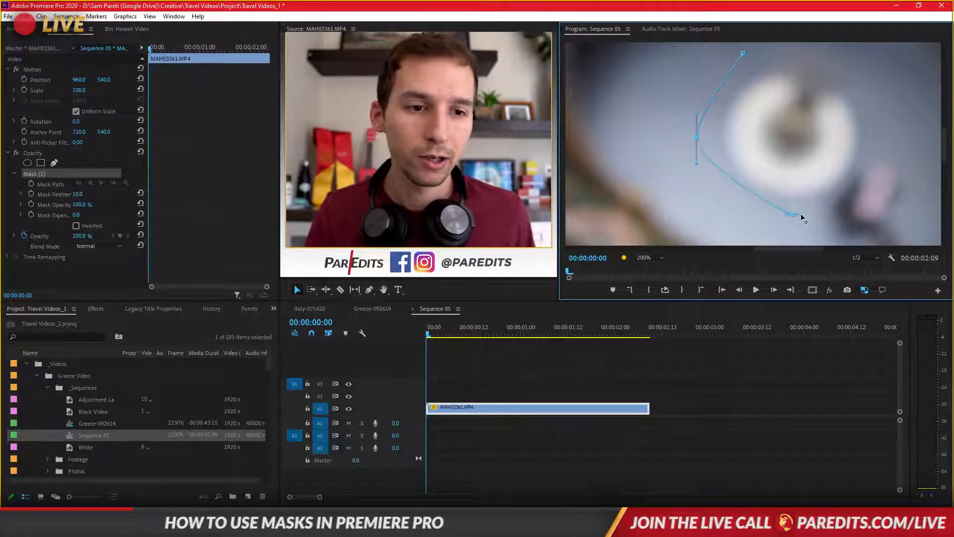
{"action": "left_click_drag", "start_coordinate": [800, 213], "coordinate": [838, 214]}
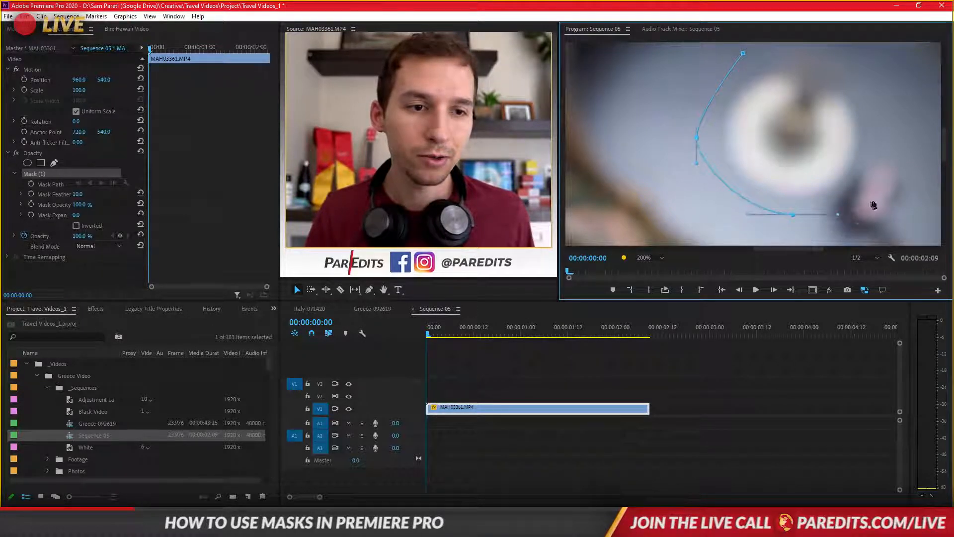
{"action": "mouse_move", "coordinate": [891, 138]}
{"action": "left_mouse_down"}
{"action": "mouse_move", "coordinate": [880, 161]}
{"action": "mouse_move", "coordinate": [893, 93]}
{"action": "left_mouse_up"}
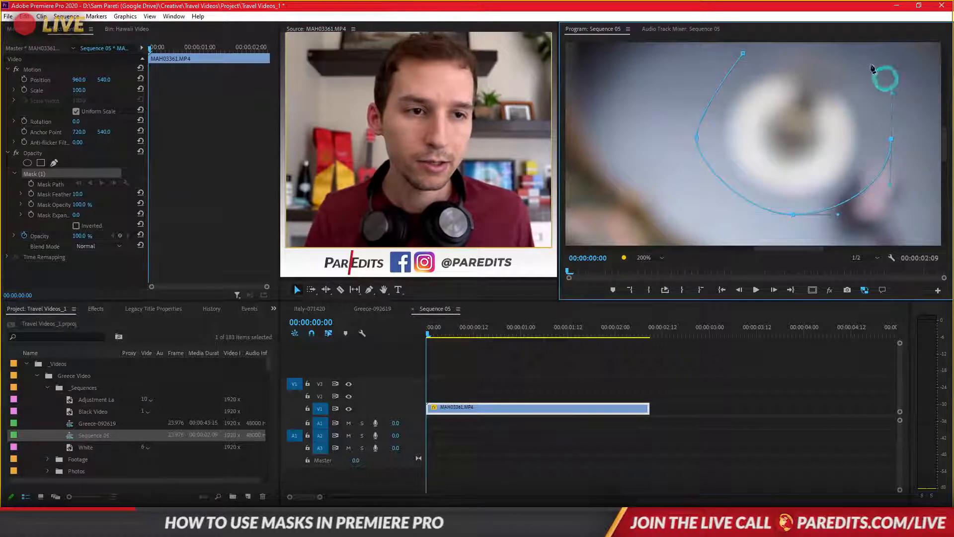
{"action": "left_click_drag", "start_coordinate": [818, 46], "coordinate": [698, 69]}
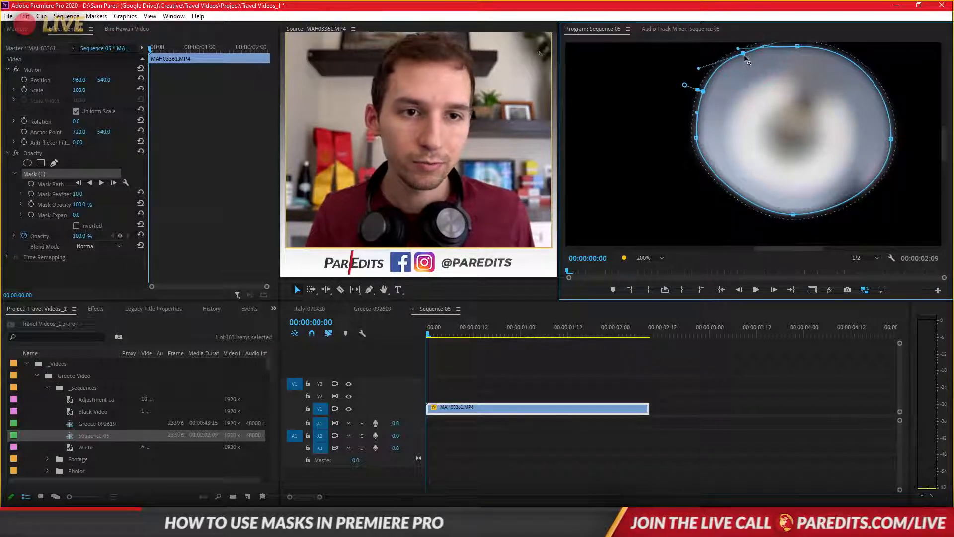
- Remove the extra anchor point at the mask's upper left and reposition its top, left and bottom points around the white base
{"action": "left_click", "coordinate": [39, 174]}
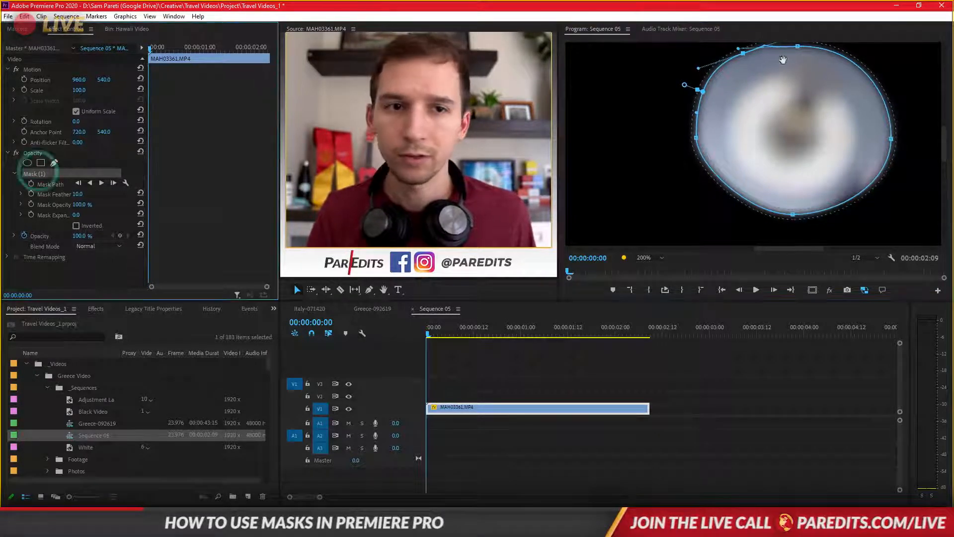
{"action": "left_click", "coordinate": [744, 54], "text": "ctrl"}
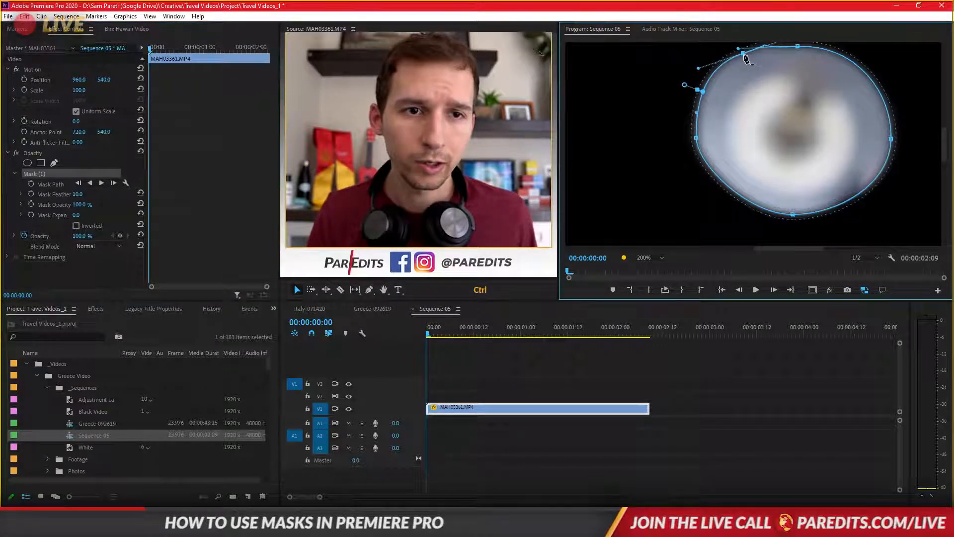
{"action": "left_click", "coordinate": [744, 54], "text": "ctrl"}
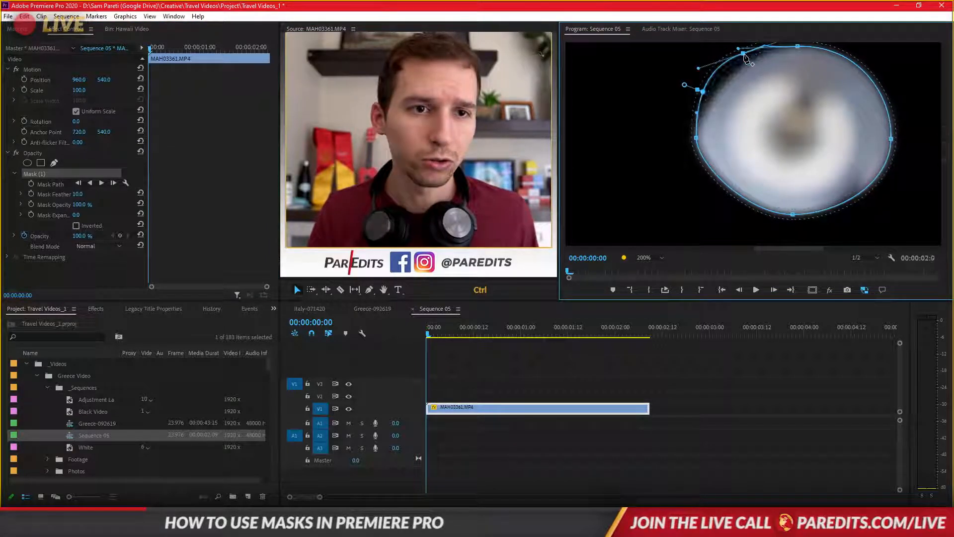
{"action": "left_click", "coordinate": [797, 46]}
{"action": "left_click_drag", "start_coordinate": [798, 46], "coordinate": [786, 45]}
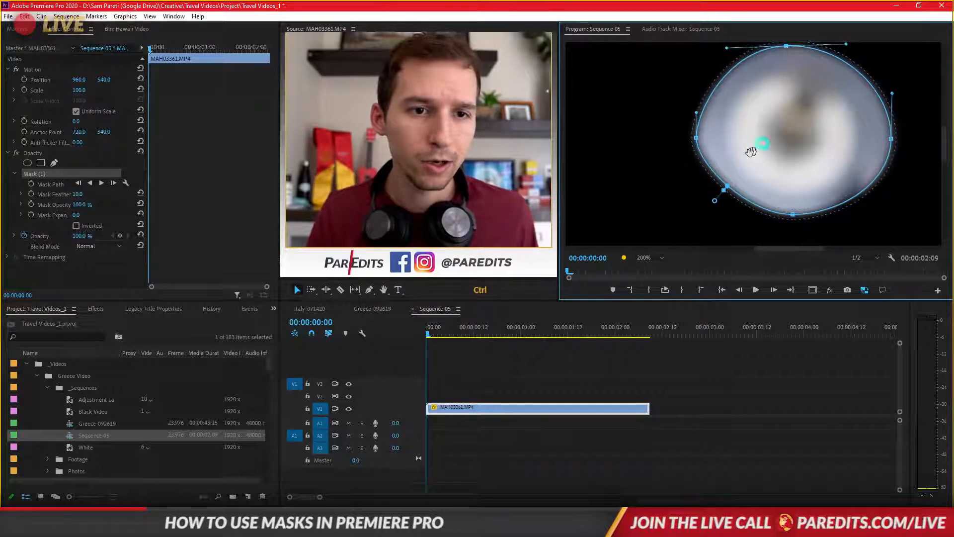
{"action": "left_click_drag", "start_coordinate": [697, 142], "coordinate": [691, 140]}
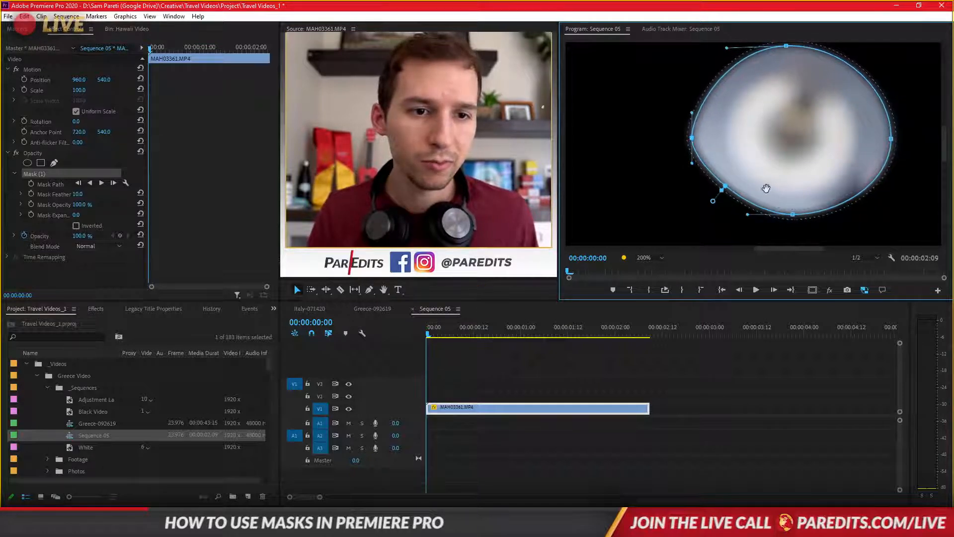
{"action": "left_click", "coordinate": [793, 215]}
- Set the mask's feather to 33 and expansion to 9, then deselect the clip to view the result without the outline
{"action": "left_click_drag", "start_coordinate": [79, 193], "coordinate": [75, 194]}
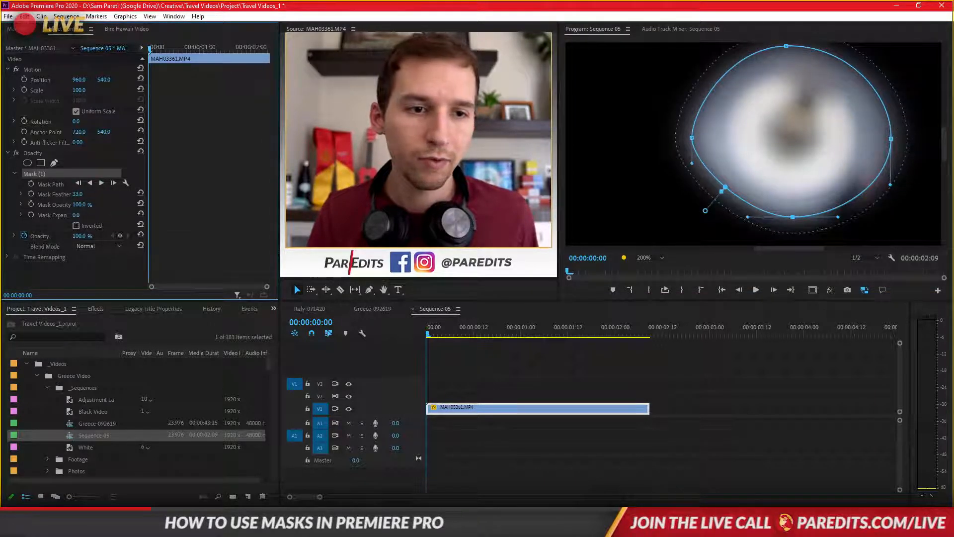
{"action": "left_click_drag", "start_coordinate": [75, 215], "coordinate": [80, 215]}
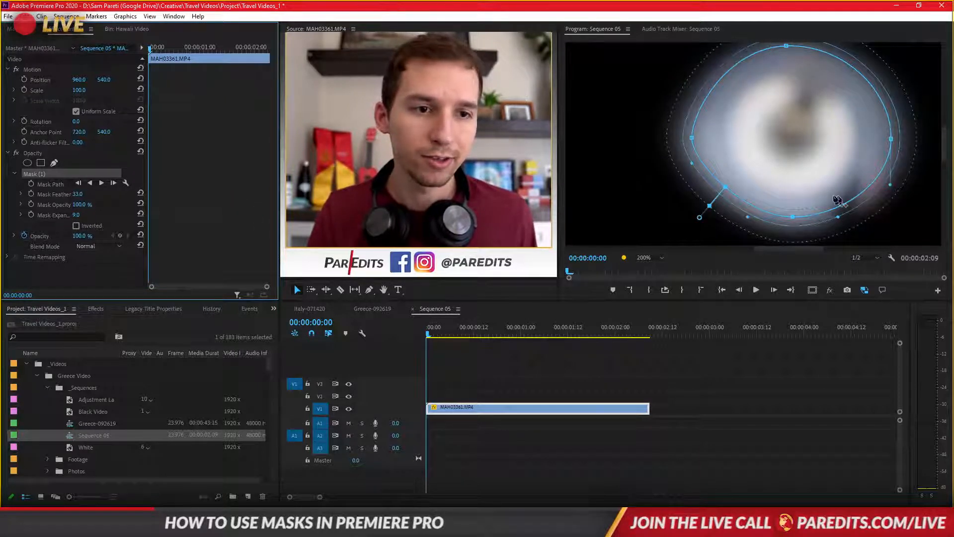
{"action": "left_click", "coordinate": [495, 369]}
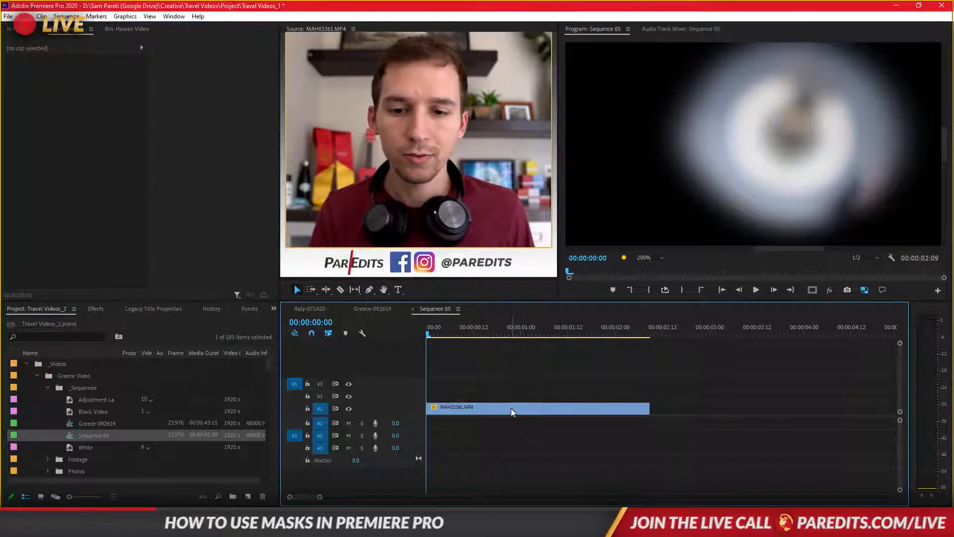
- Duplicate the masked staircase clip onto track V2, aligned with the start of the original on V1
{"action": "left_click", "coordinate": [511, 408]}
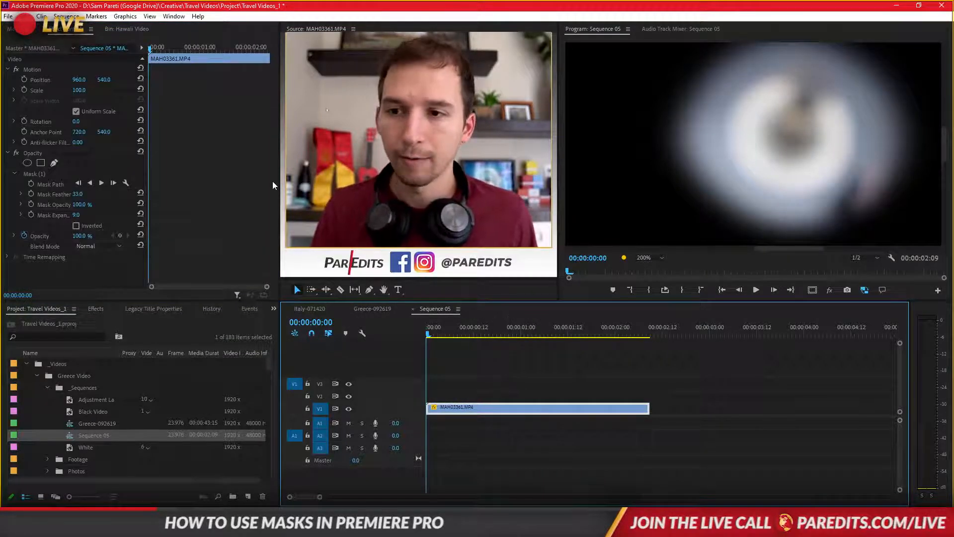
{"action": "key", "text": "ctrl"}
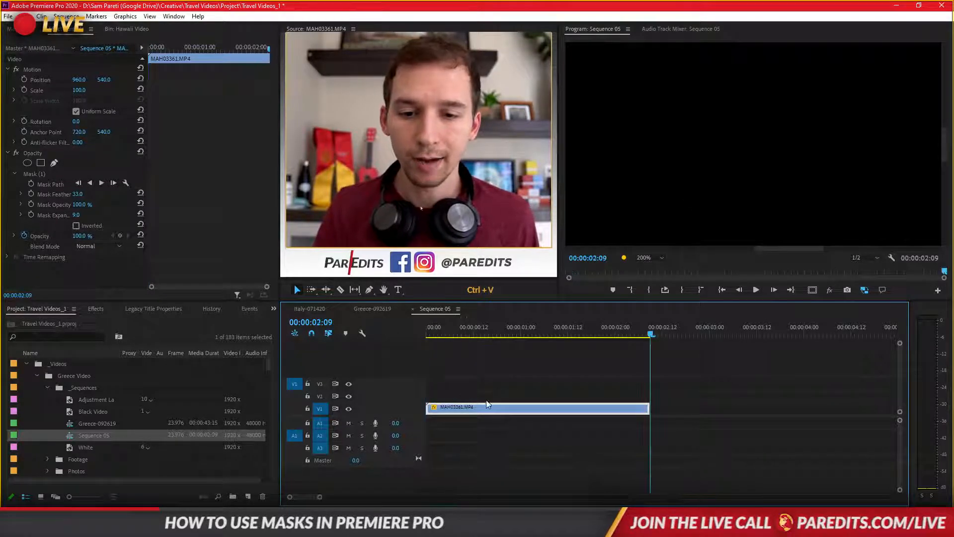
{"action": "key", "text": "ctrl+z"}
{"action": "left_click", "coordinate": [662, 332]}
{"action": "key", "text": "ctrl+v"}
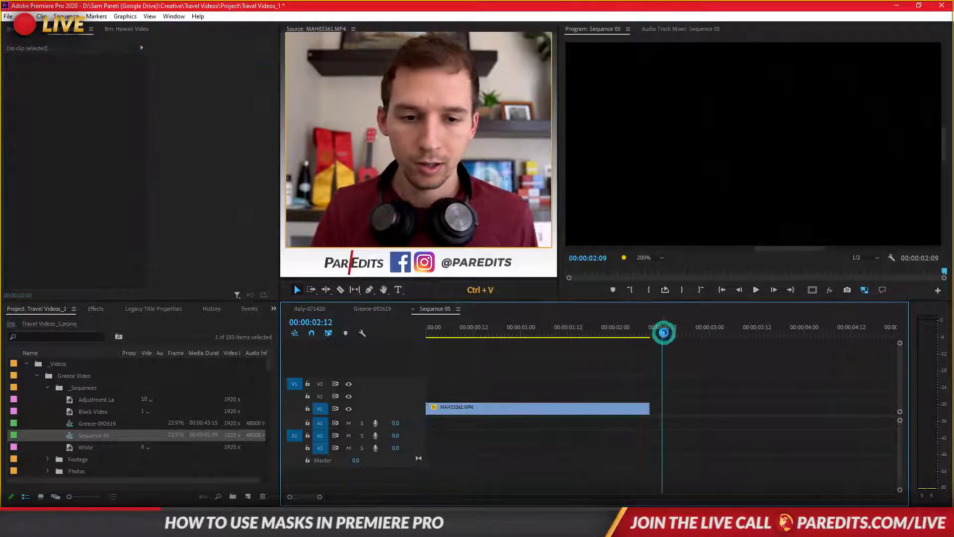
{"action": "left_click_drag", "start_coordinate": [576, 392], "coordinate": [416, 394]}
{"action": "left_click", "coordinate": [722, 376]}
{"action": "left_click", "coordinate": [530, 334]}
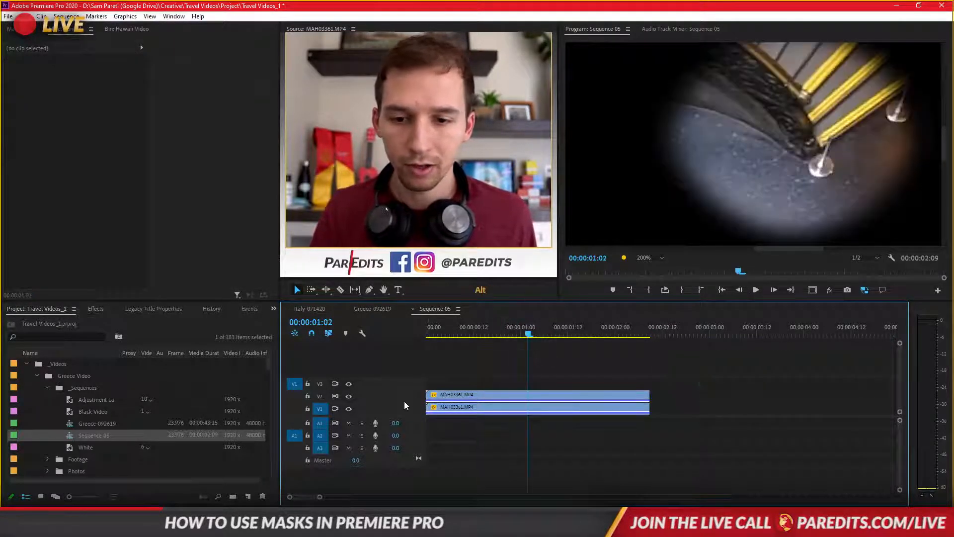
- Enlarge the video tracks to show clip thumbnails, and select the upper staircase clip at the sequence's first frame
{"action": "scroll", "coordinate": [413, 396], "scroll_direction": "up", "scroll_amount": 2}
{"action": "scroll", "coordinate": [414, 409], "scroll_direction": "up", "scroll_amount": 2}
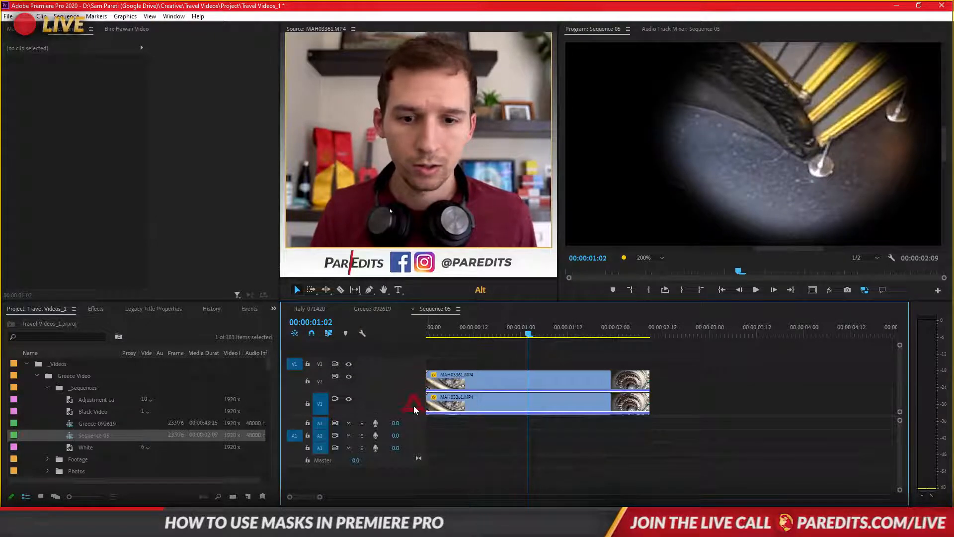
{"action": "left_click", "coordinate": [460, 384]}
{"action": "left_click_drag", "start_coordinate": [467, 338], "coordinate": [403, 331]}
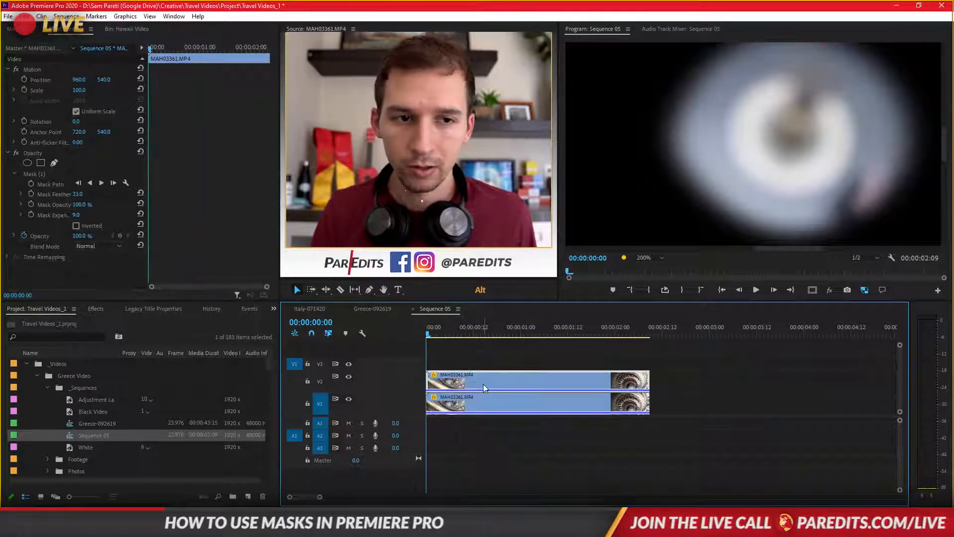
{"action": "left_click", "coordinate": [451, 359]}
{"action": "left_click", "coordinate": [451, 377]}
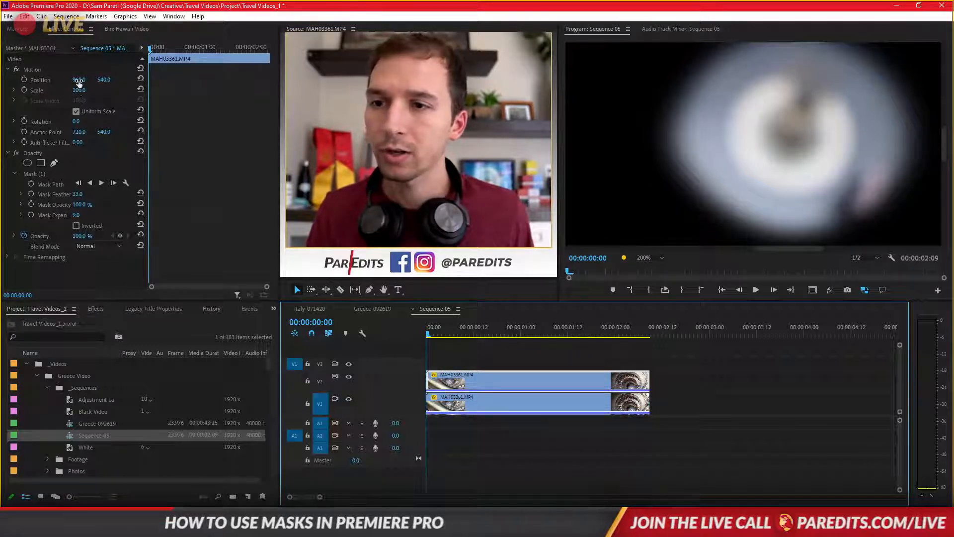
- Delete Mask (1) from the Opacity effect of the lower staircase clip on track V1
{"action": "left_click", "coordinate": [454, 365]}
{"action": "left_click", "coordinate": [465, 389]}
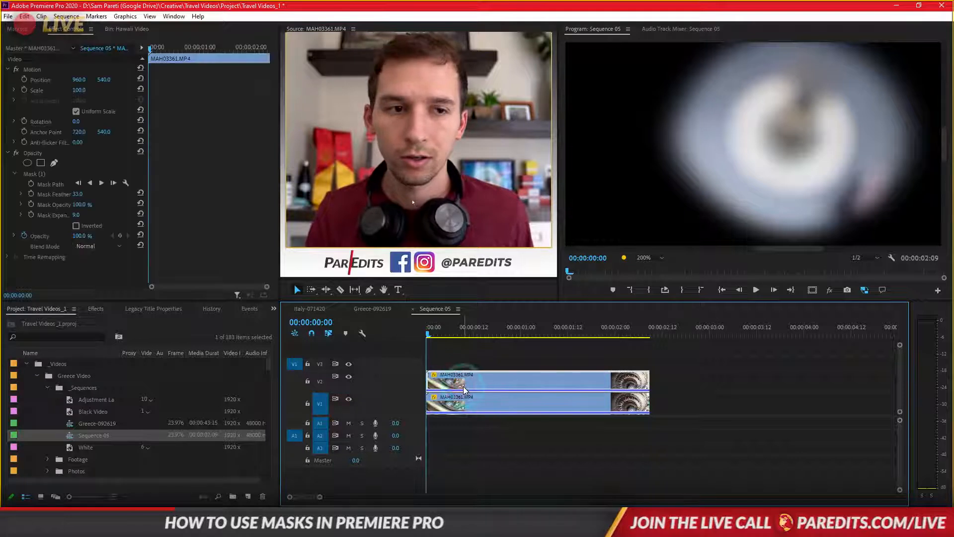
{"action": "left_click", "coordinate": [458, 406]}
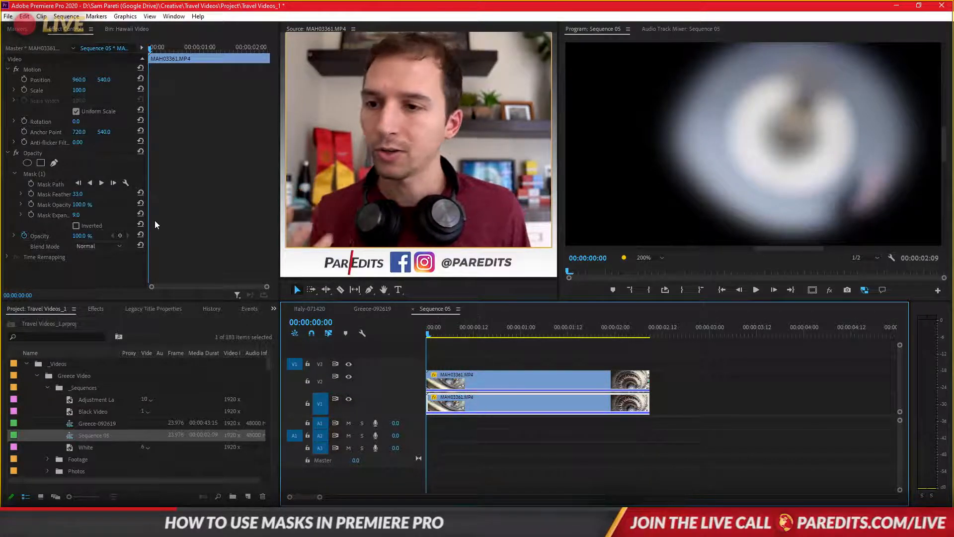
{"action": "left_click", "coordinate": [41, 174]}
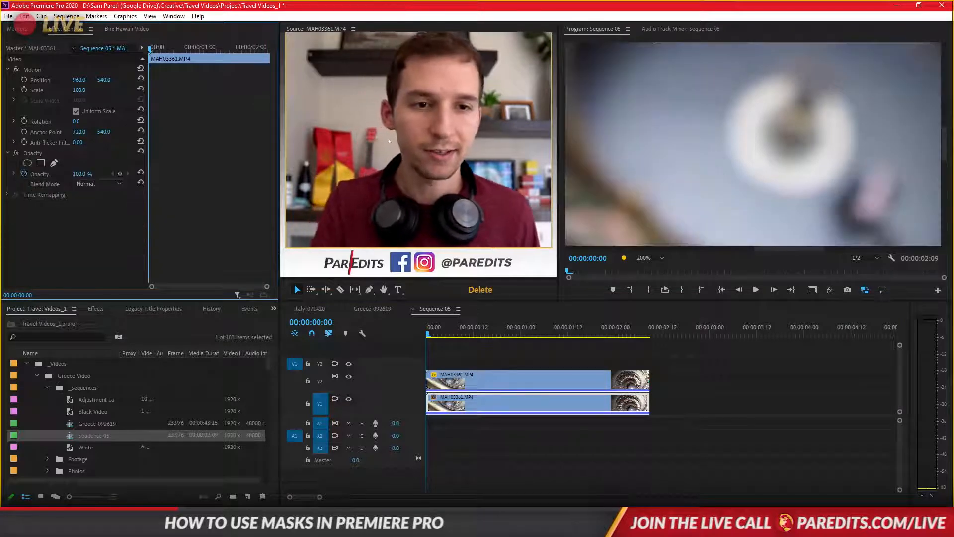
{"action": "left_click", "coordinate": [505, 351]}
- Show the mask outline of the upper clip on V2, and toggle that track's visibility to check the layers
{"action": "left_click", "coordinate": [480, 384]}
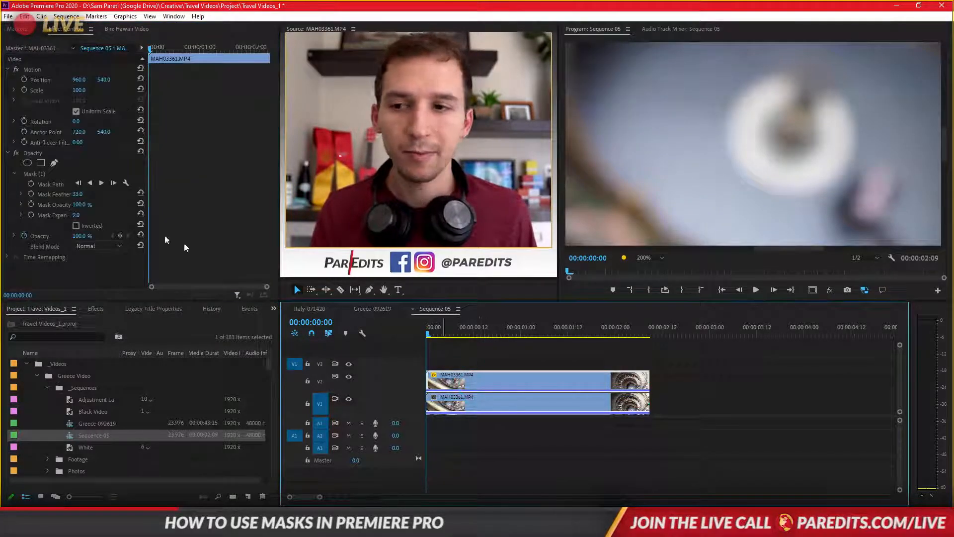
{"action": "left_click", "coordinate": [41, 175]}
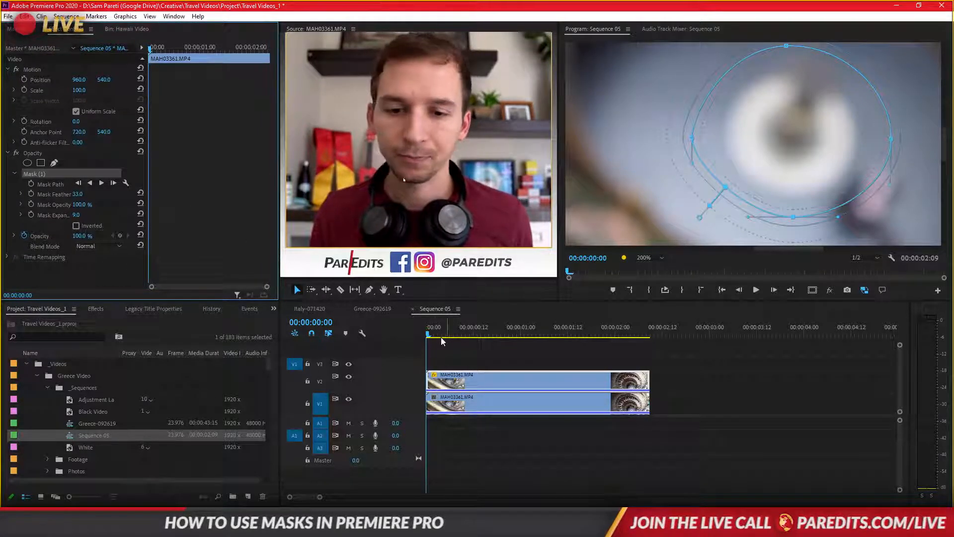
{"action": "mouse_move", "coordinate": [433, 338]}
{"action": "left_mouse_down"}
{"action": "mouse_move", "coordinate": [503, 336]}
{"action": "mouse_move", "coordinate": [434, 342]}
{"action": "left_mouse_up"}
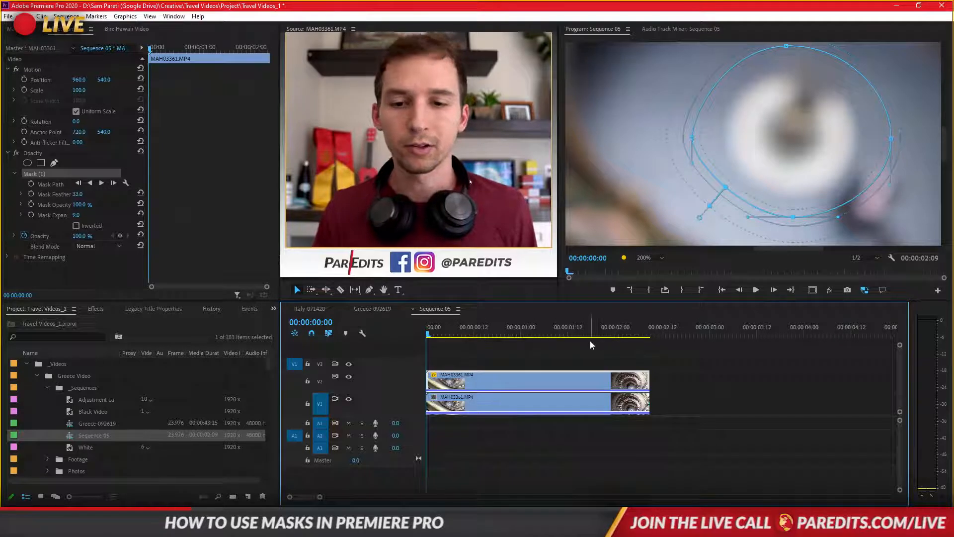
{"action": "left_click", "coordinate": [348, 376]}
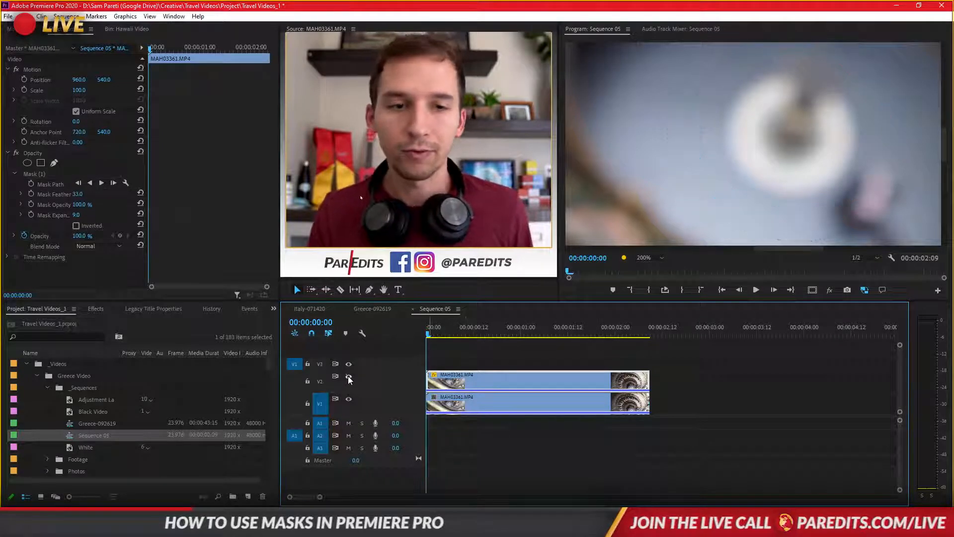
{"action": "left_click", "coordinate": [348, 376]}
- Compare the Opacity settings of the upper masked clip on V2 and the lower clip on V1
{"action": "left_click", "coordinate": [455, 382]}
{"action": "left_click", "coordinate": [456, 407]}
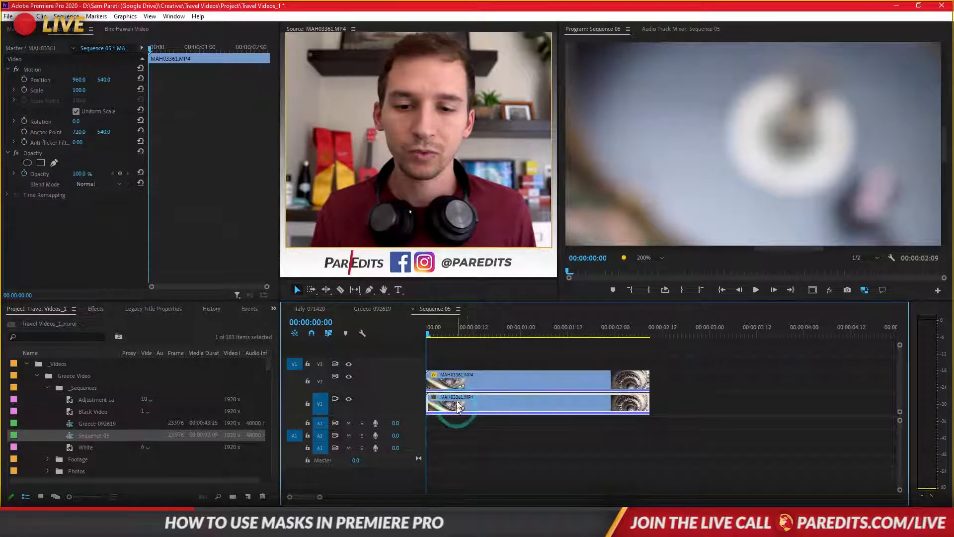
{"action": "left_click", "coordinate": [459, 382]}
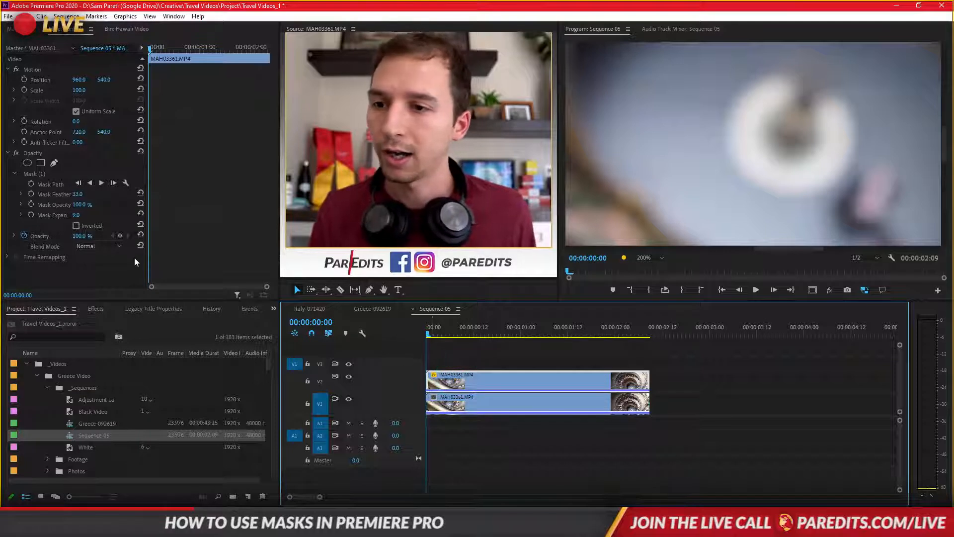
{"action": "left_click", "coordinate": [487, 402]}
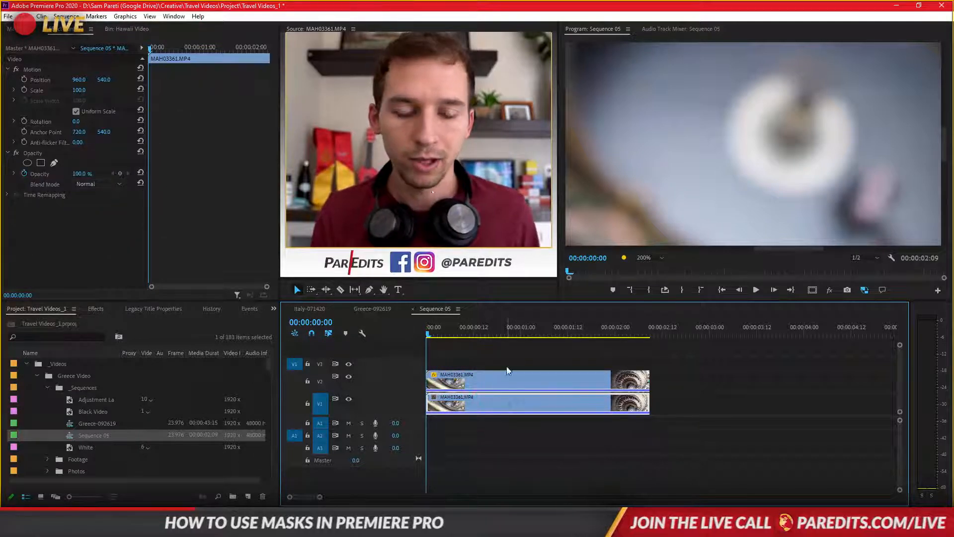
{"action": "left_click", "coordinate": [497, 379]}
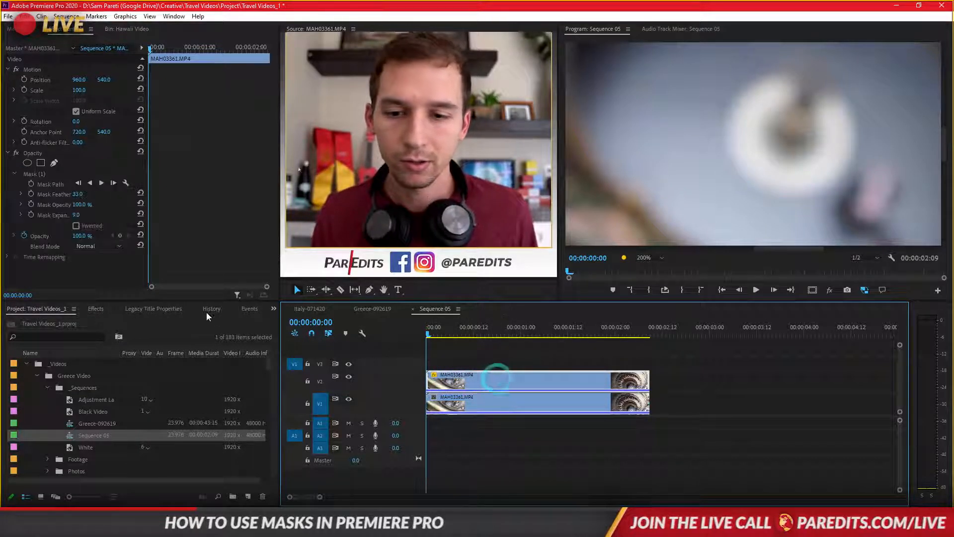
{"action": "left_click", "coordinate": [482, 405]}
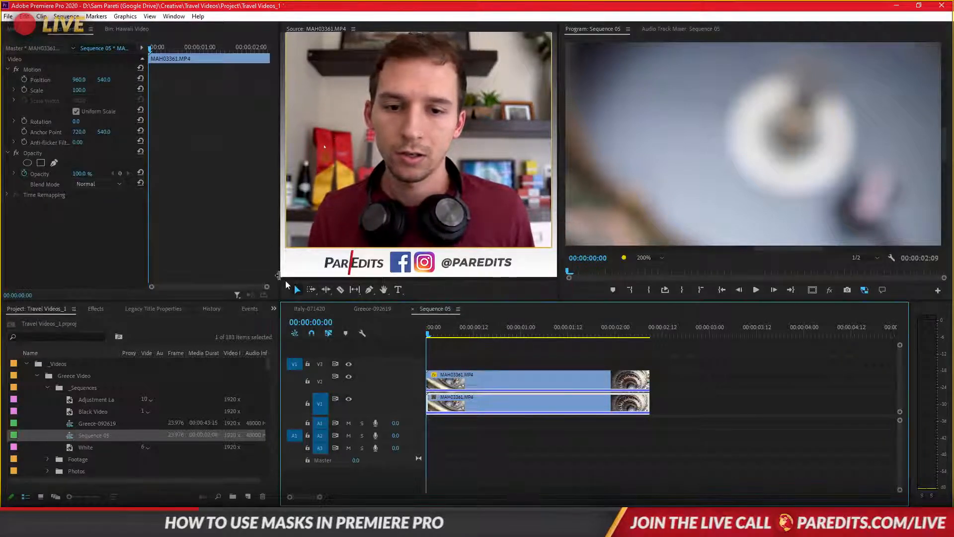
{"action": "left_click", "coordinate": [449, 387]}
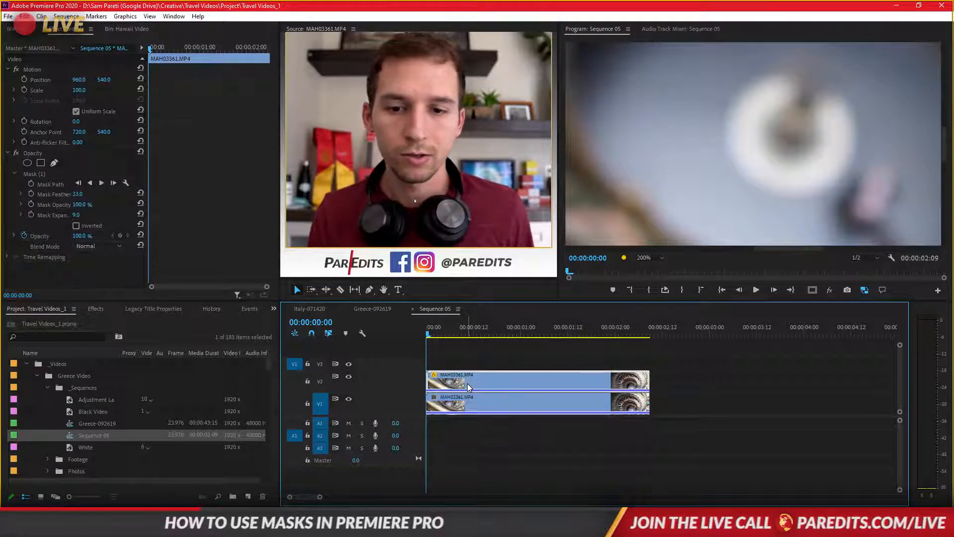
- Try moving the masked upper clip to position 912, 535 with its scale at 65, and undo the Motion changes
{"action": "mouse_move", "coordinate": [108, 80]}
{"action": "left_mouse_down"}
{"action": "mouse_move", "coordinate": [60, 81]}
{"action": "mouse_move", "coordinate": [139, 80]}
{"action": "mouse_move", "coordinate": [31, 80]}
{"action": "mouse_move", "coordinate": [82, 80]}
{"action": "mouse_move", "coordinate": [70, 91]}
{"action": "mouse_move", "coordinate": [108, 80]}
{"action": "left_mouse_up"}
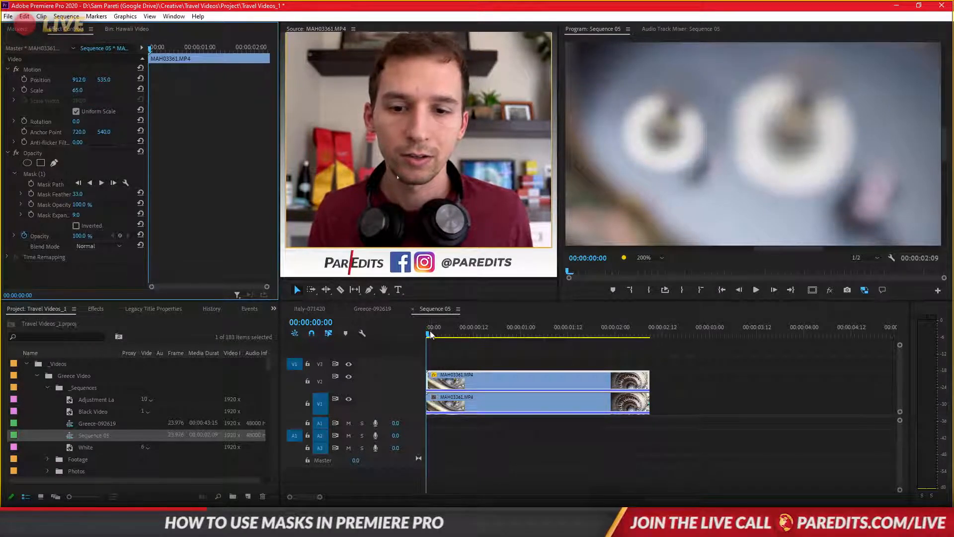
{"action": "mouse_move", "coordinate": [430, 335]}
{"action": "left_mouse_down"}
{"action": "mouse_move", "coordinate": [473, 335]}
{"action": "mouse_move", "coordinate": [420, 338]}
{"action": "left_mouse_up"}
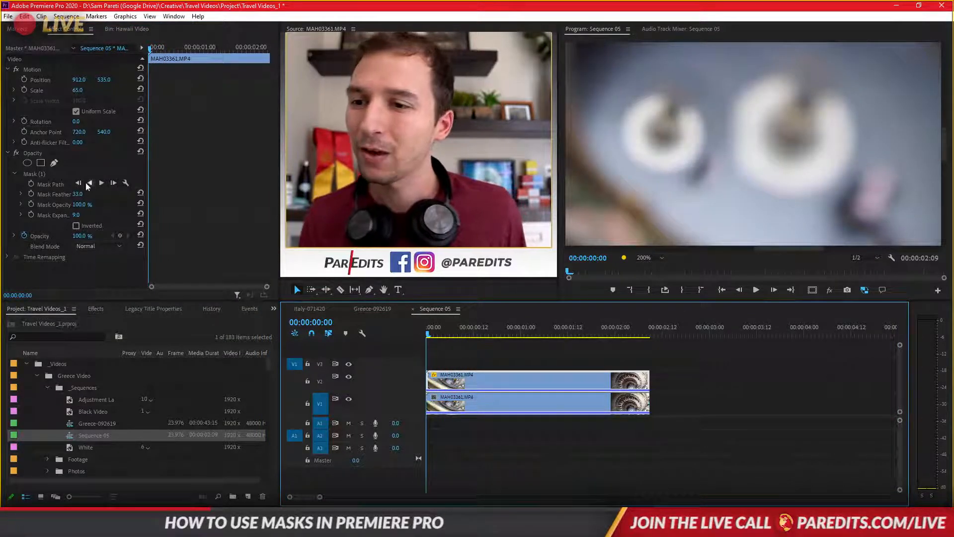
{"action": "key", "text": "ctrl+z"}
{"action": "key", "text": "ctrl+z"}
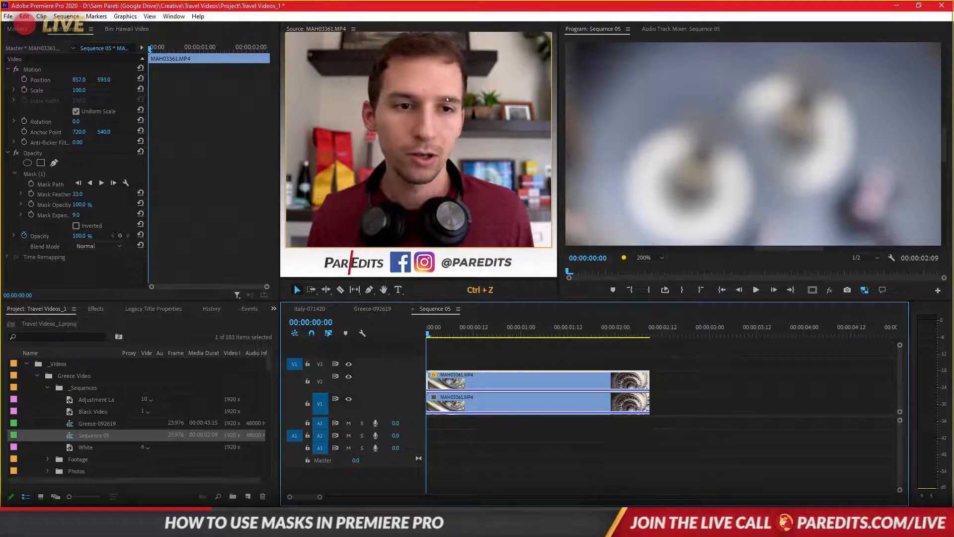
{"action": "key", "text": "ctrl+z"}
{"action": "key", "text": "ctrl+z"}
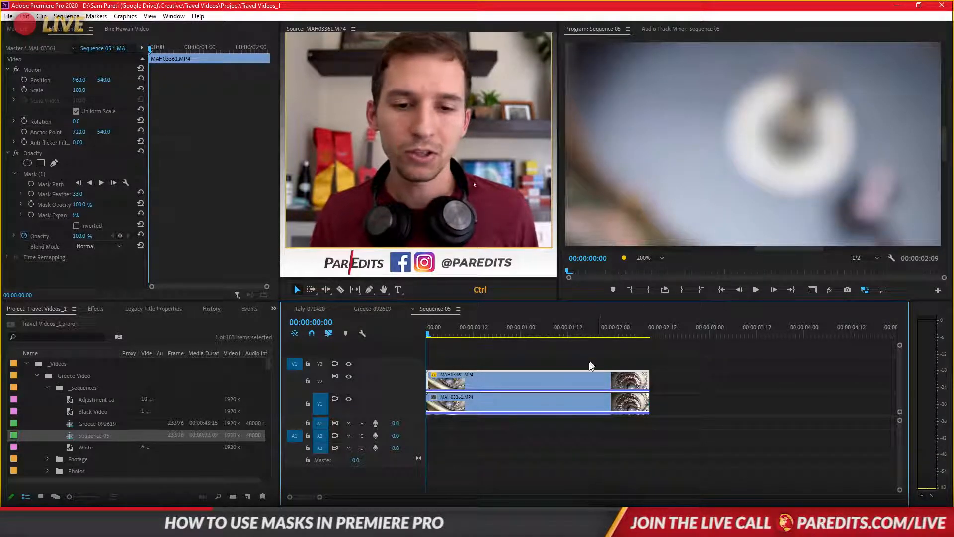
- Move Mask (1) of the upper clip off the white base onto the plain floor beside it, undoing a trial reshape of its edge
{"action": "left_click", "coordinate": [590, 368]}
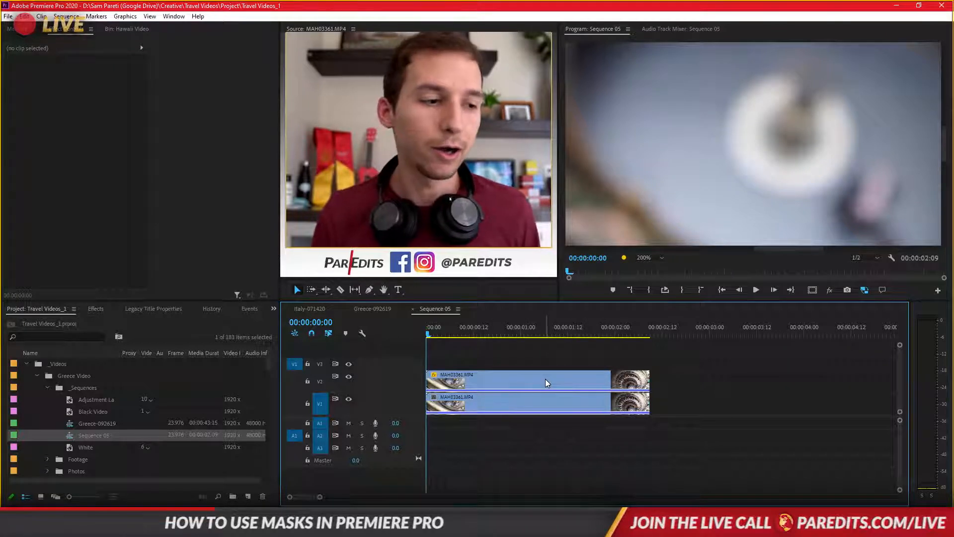
{"action": "left_click", "coordinate": [524, 386]}
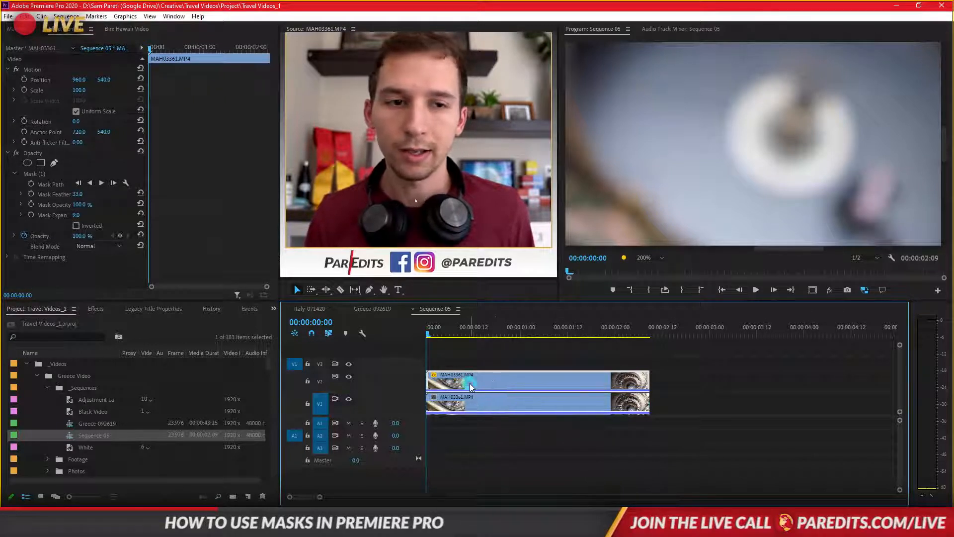
{"action": "left_click", "coordinate": [32, 174]}
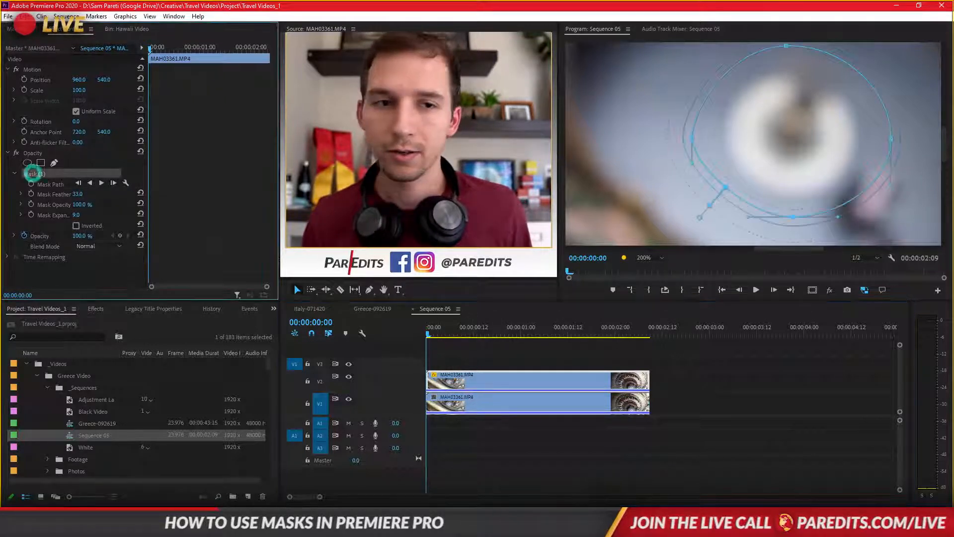
{"action": "left_click_drag", "start_coordinate": [810, 144], "coordinate": [699, 138]}
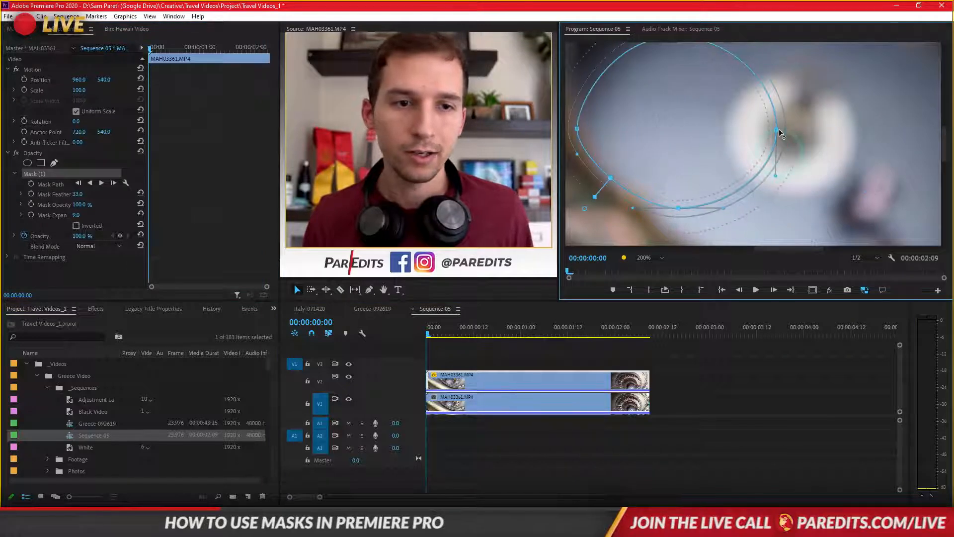
{"action": "left_click_drag", "start_coordinate": [778, 133], "coordinate": [721, 134]}
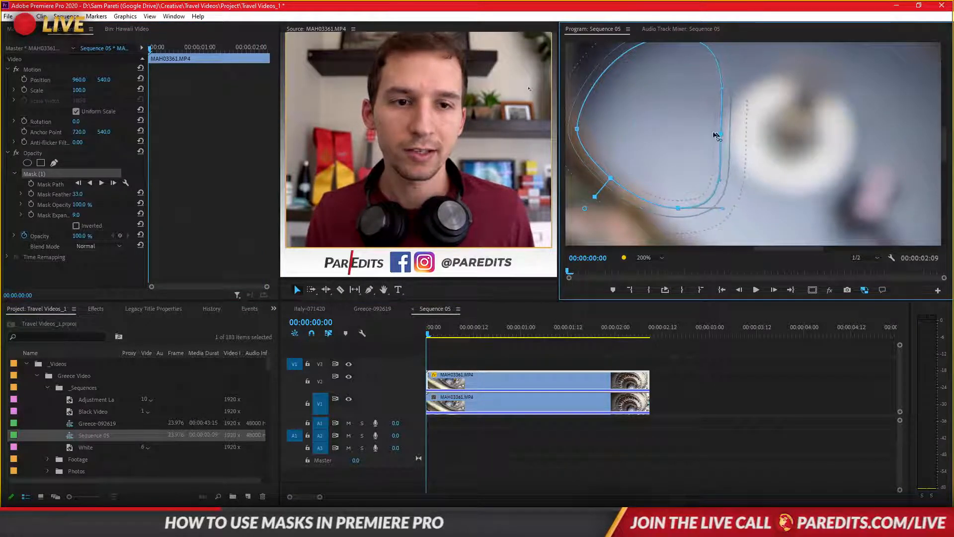
{"action": "key", "text": "ctrl+z"}
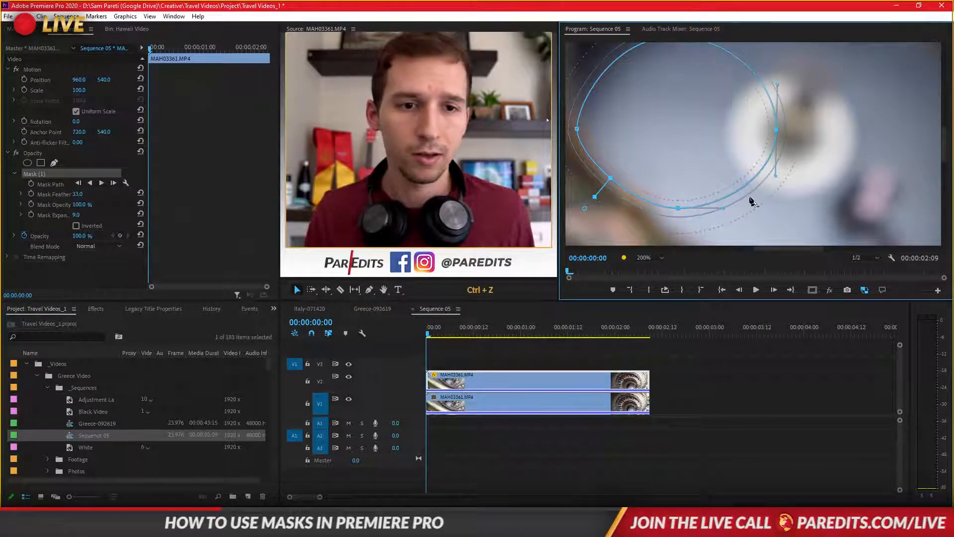
{"action": "scroll", "coordinate": [737, 184], "scroll_direction": "down", "scroll_amount": 3}
{"action": "scroll", "coordinate": [737, 185], "scroll_direction": "up", "scroll_amount": 4}
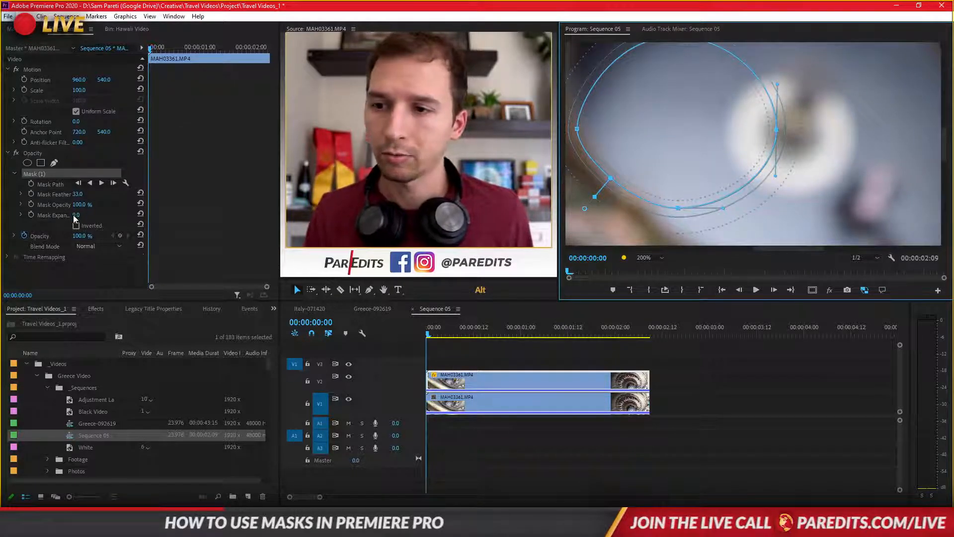
- Set the Mask Expansion to -44 and shift the mask slightly farther from the white base
{"action": "left_click_drag", "start_coordinate": [74, 218], "coordinate": [52, 218]}
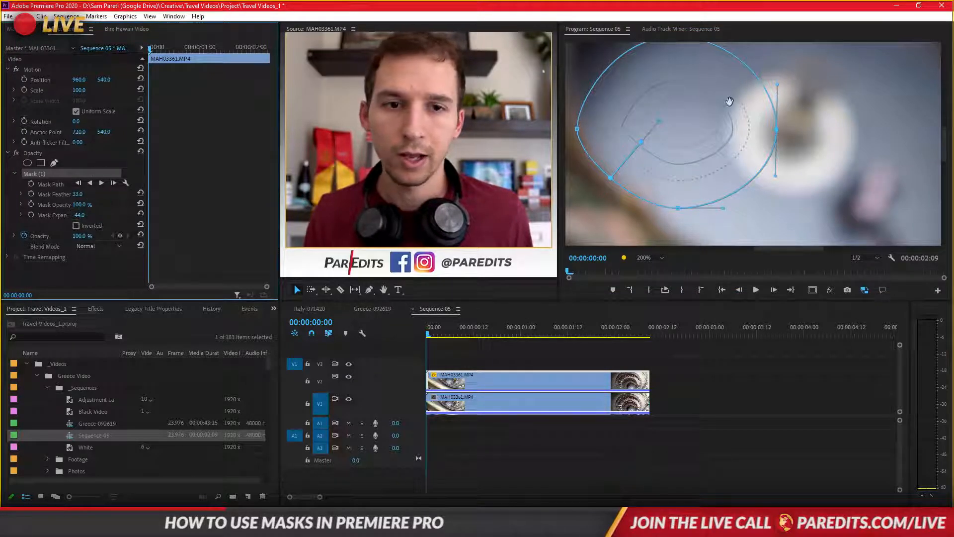
{"action": "left_click_drag", "start_coordinate": [730, 101], "coordinate": [707, 100]}
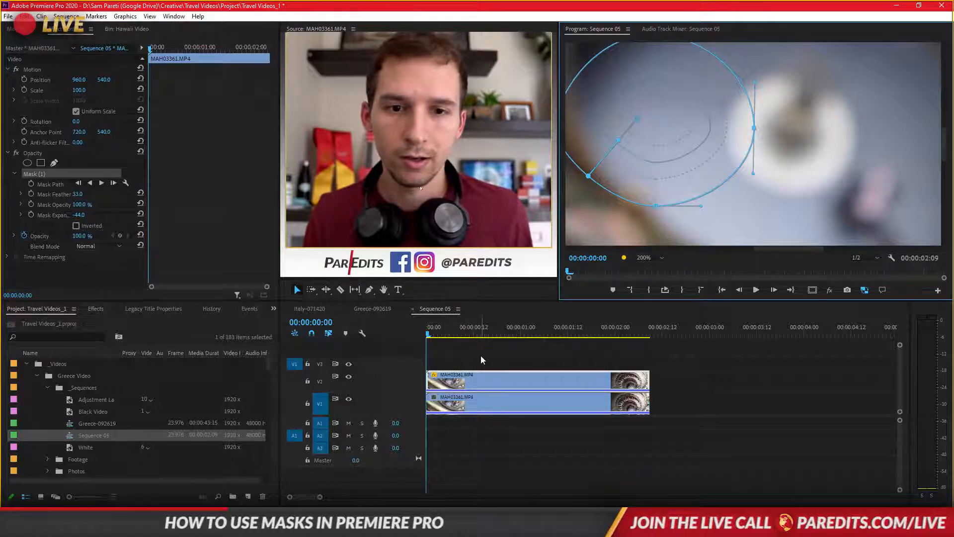
{"action": "mouse_move", "coordinate": [429, 332]}
{"action": "left_mouse_down"}
{"action": "mouse_move", "coordinate": [559, 334]}
{"action": "mouse_move", "coordinate": [462, 334]}
{"action": "mouse_move", "coordinate": [424, 347]}
{"action": "left_mouse_up"}
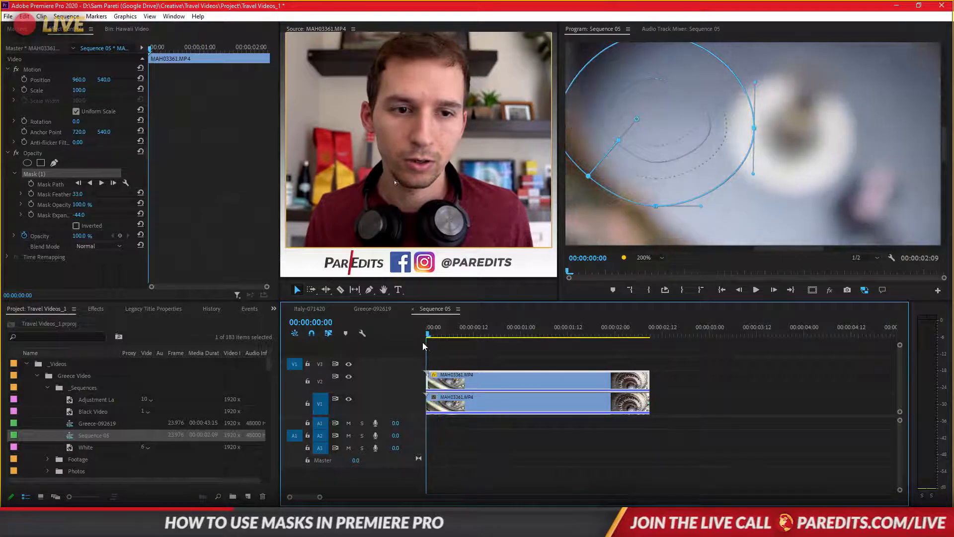
{"action": "left_click", "coordinate": [473, 373]}
{"action": "left_click", "coordinate": [485, 377]}
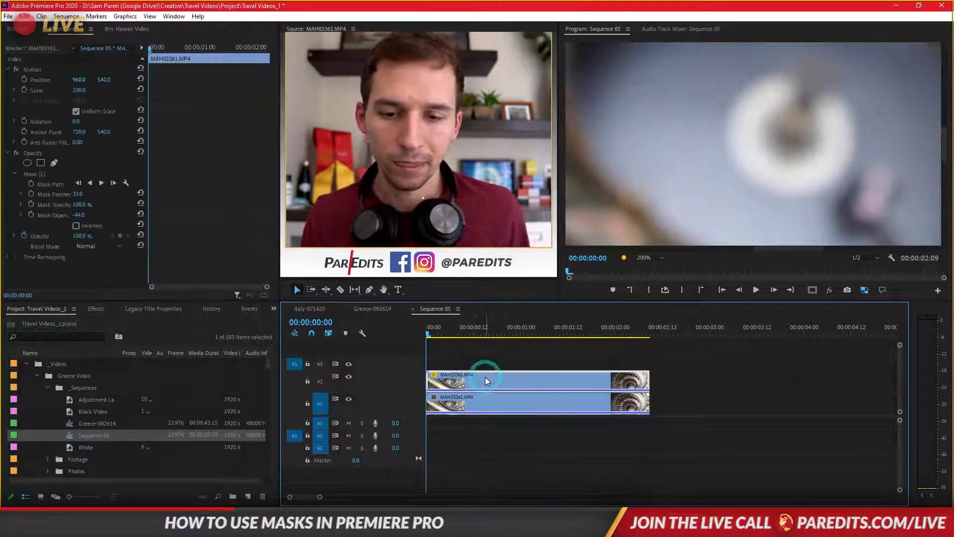
- Fit the whole frame in the program preview and scrub the opening frames, ending on the first frame
{"action": "left_click", "coordinate": [648, 258]}
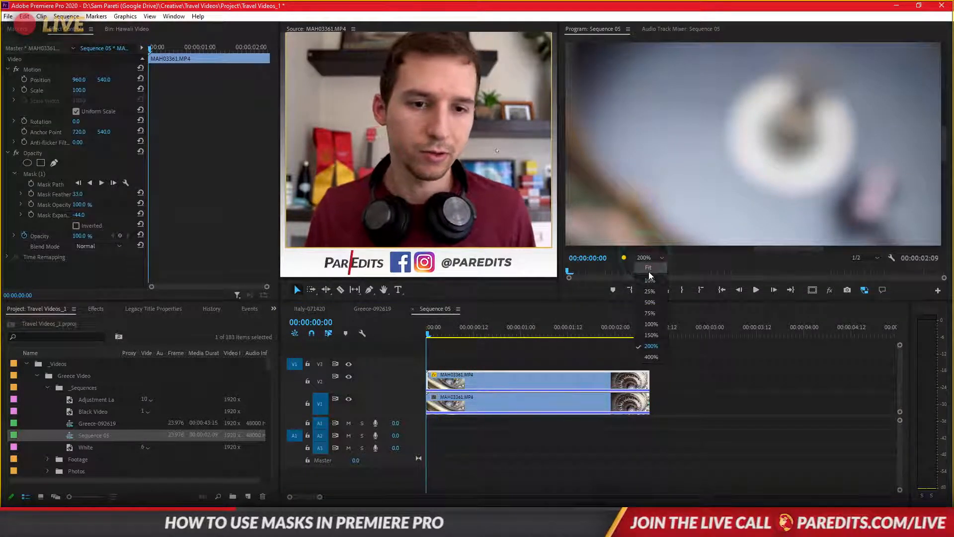
{"action": "left_click", "coordinate": [649, 269]}
{"action": "left_click", "coordinate": [688, 358]}
{"action": "left_click", "coordinate": [435, 336]}
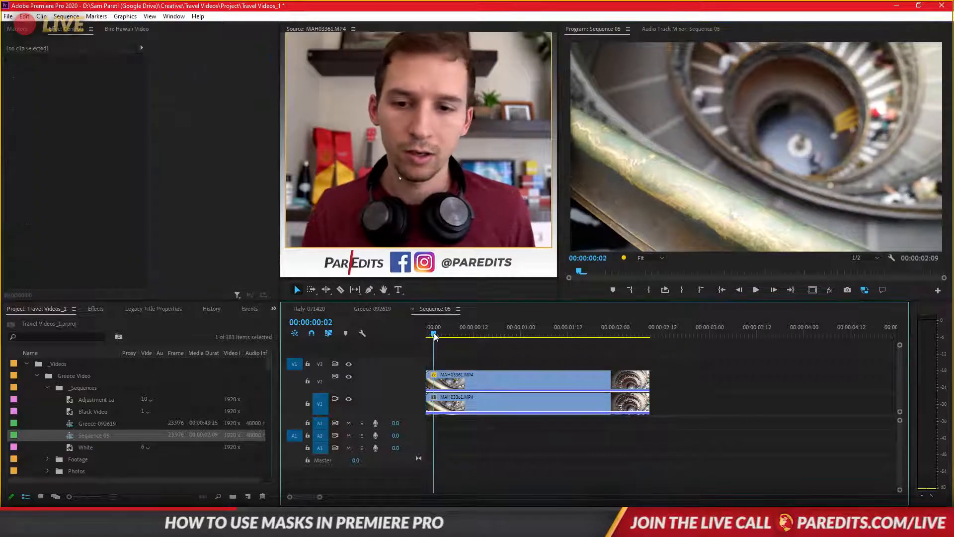
{"action": "left_click_drag", "start_coordinate": [435, 336], "coordinate": [425, 375]}
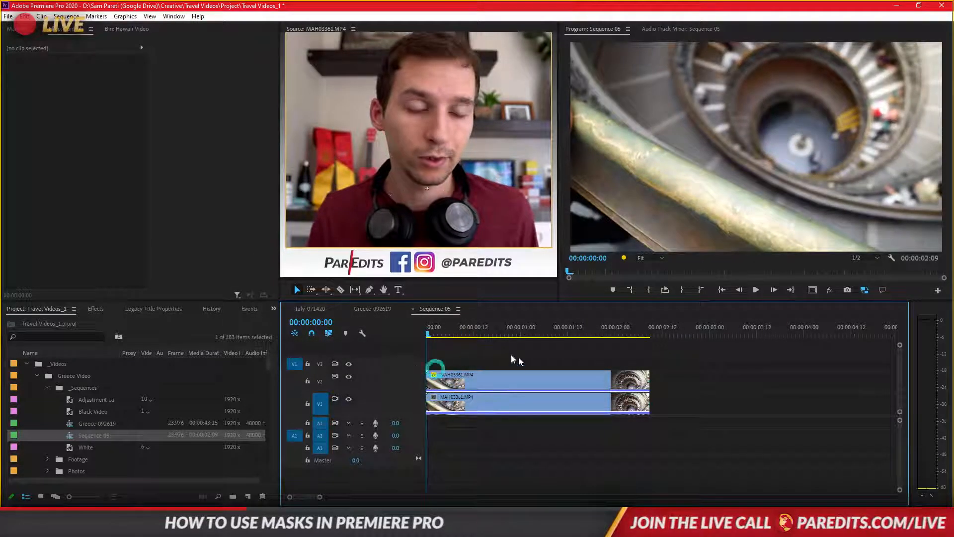
- Set the feather of the upper clip's Mask (1) to 9 and track the mask forward through the whole clip
{"action": "left_click", "coordinate": [463, 386]}
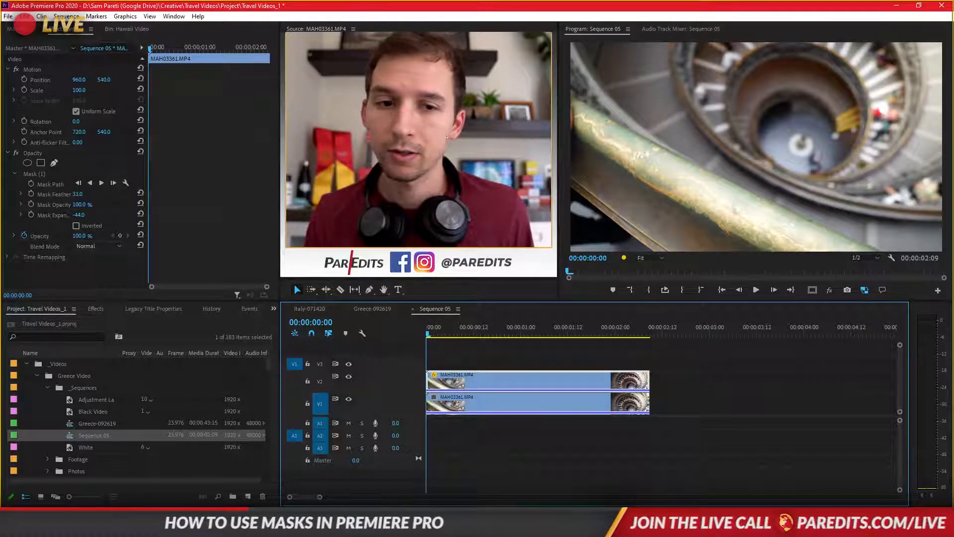
{"action": "left_click", "coordinate": [33, 174]}
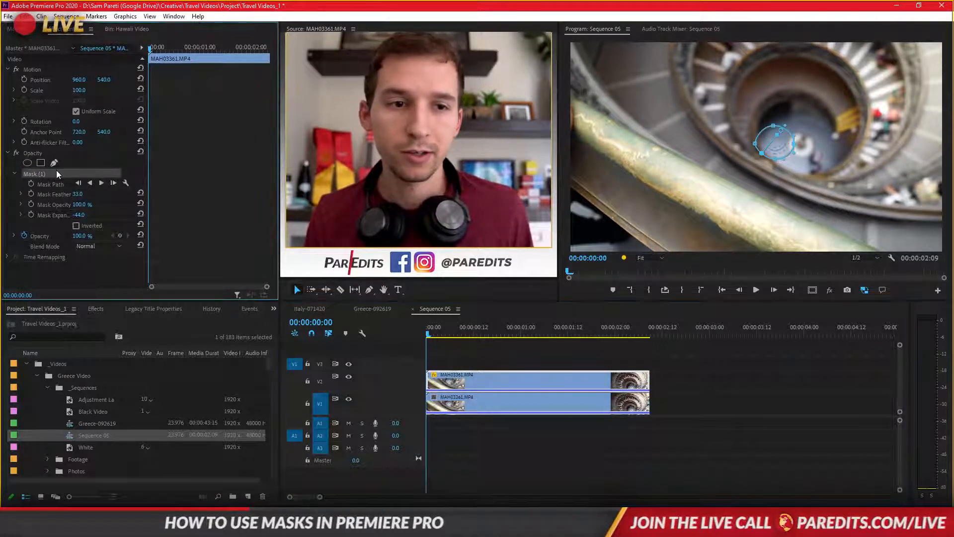
{"action": "left_click_drag", "start_coordinate": [79, 195], "coordinate": [66, 194]}
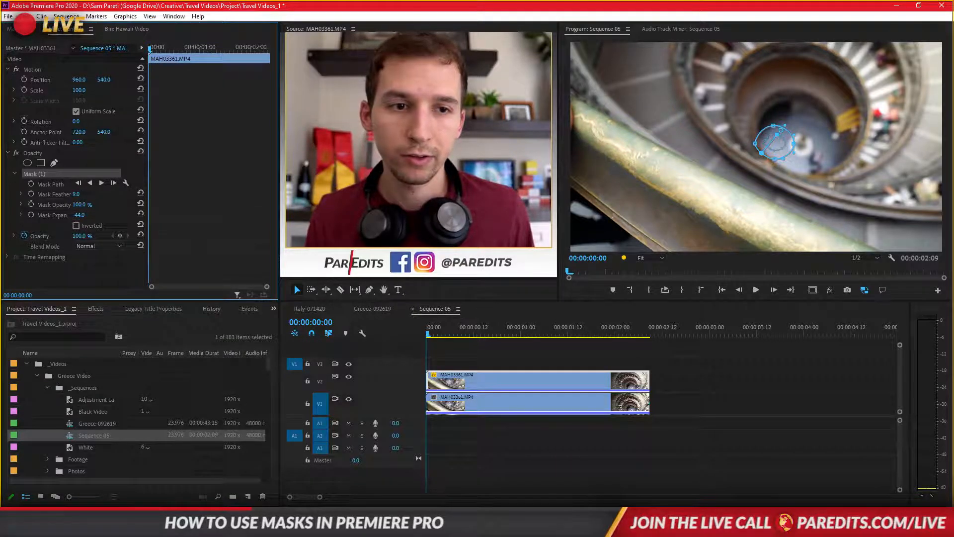
{"action": "left_click", "coordinate": [114, 183]}
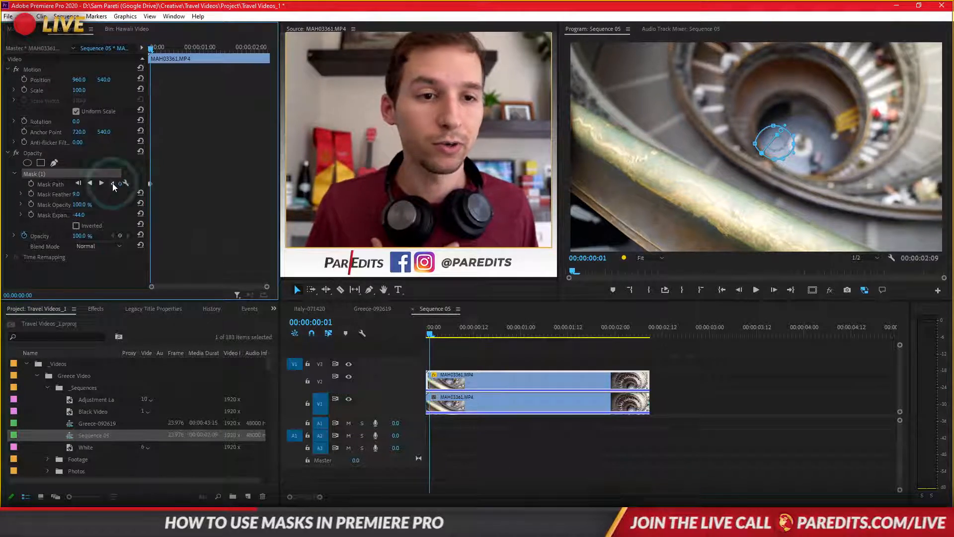
{"action": "left_click", "coordinate": [114, 184]}
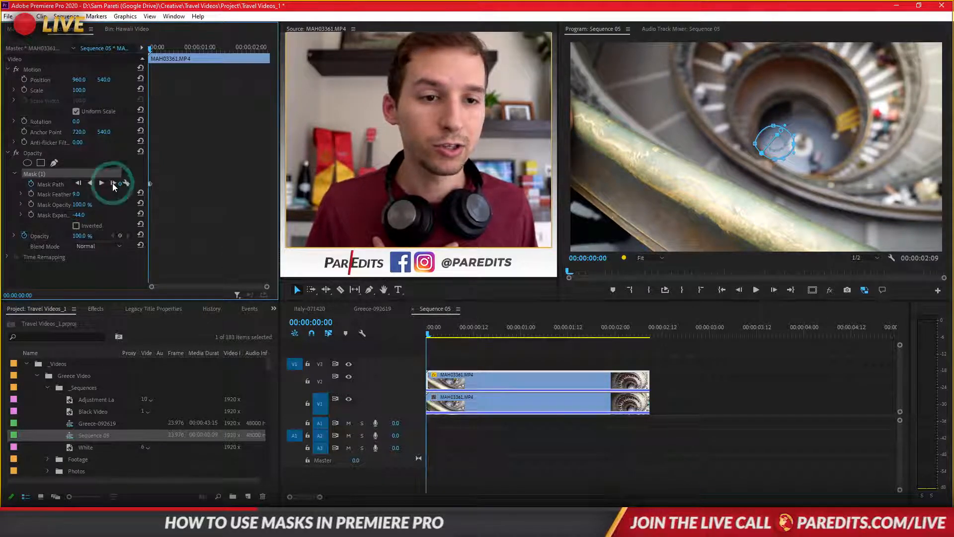
{"action": "left_click", "coordinate": [113, 183]}
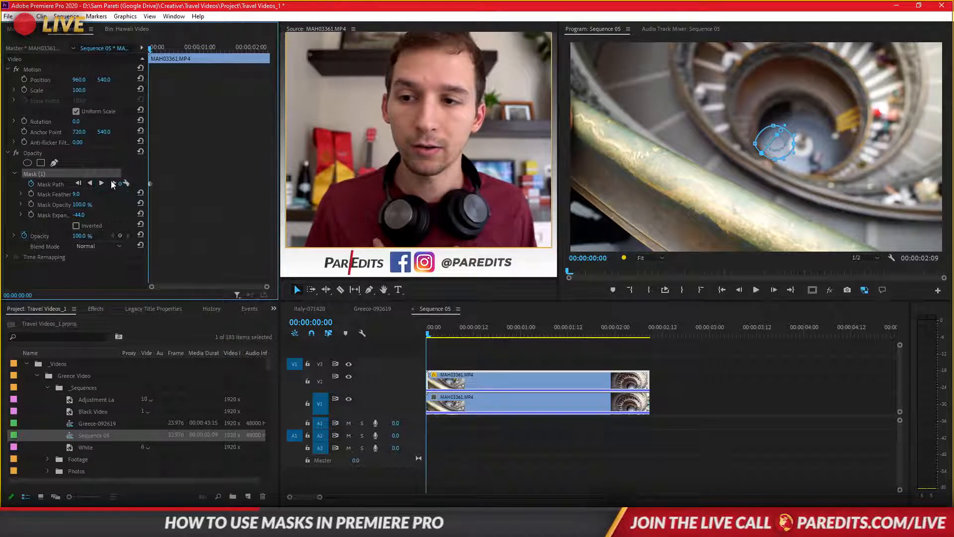
{"action": "left_click", "coordinate": [102, 184]}
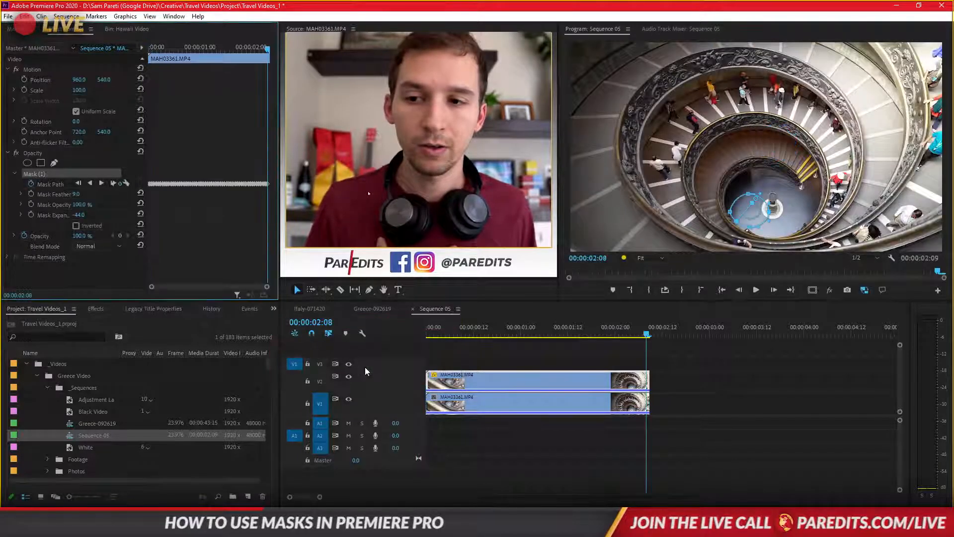
- At the first frame, cover the white base with the masked floor patch using position 1015, 566, scale 167 and Mask Feather 27
{"action": "left_click_drag", "start_coordinate": [201, 48], "coordinate": [146, 72]}
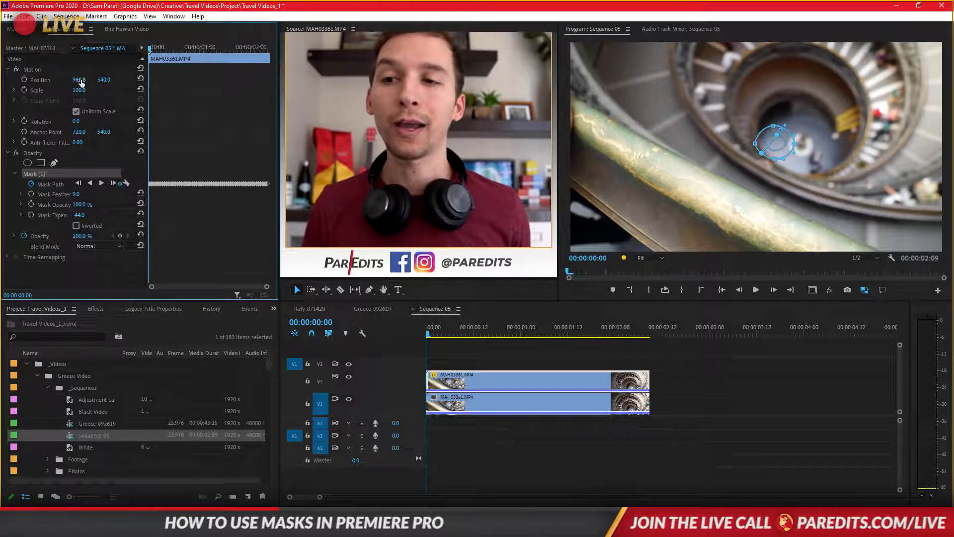
{"action": "left_click_drag", "start_coordinate": [79, 79], "coordinate": [110, 79]}
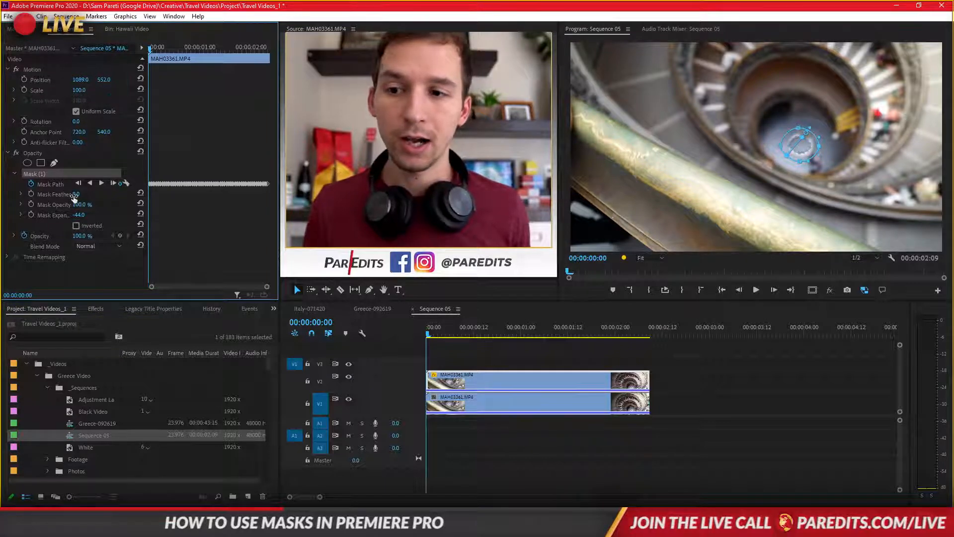
{"action": "left_click_drag", "start_coordinate": [76, 194], "coordinate": [88, 194]}
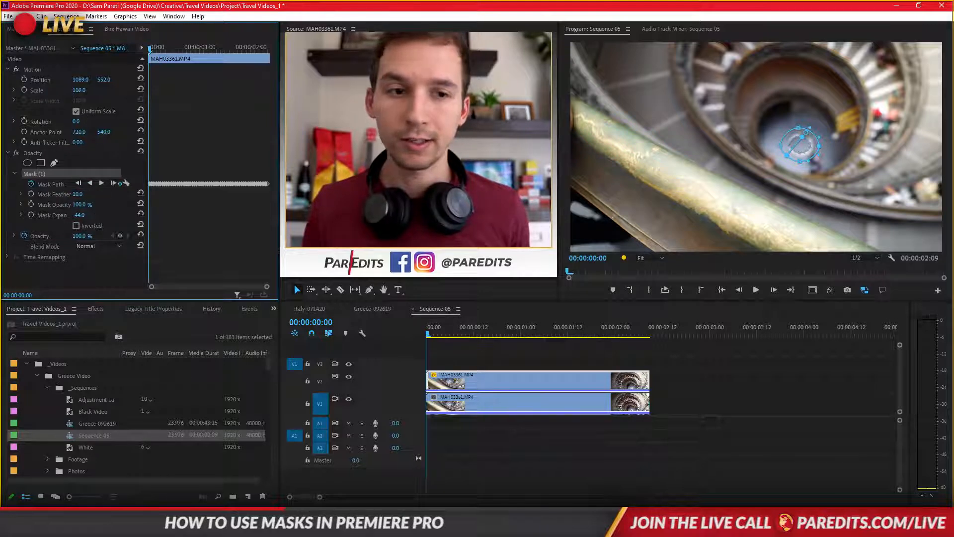
{"action": "left_click_drag", "start_coordinate": [79, 90], "coordinate": [110, 80]}
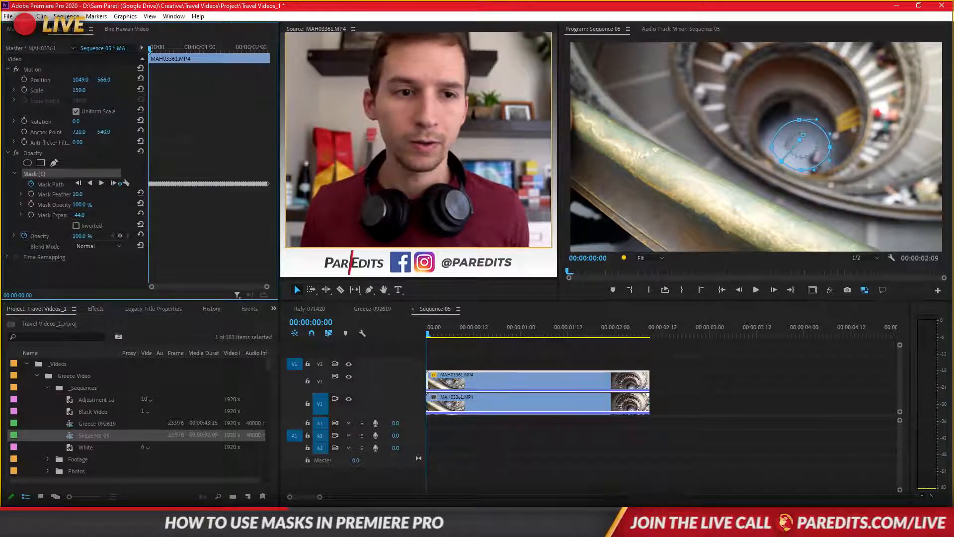
{"action": "left_click_drag", "start_coordinate": [79, 90], "coordinate": [63, 79]}
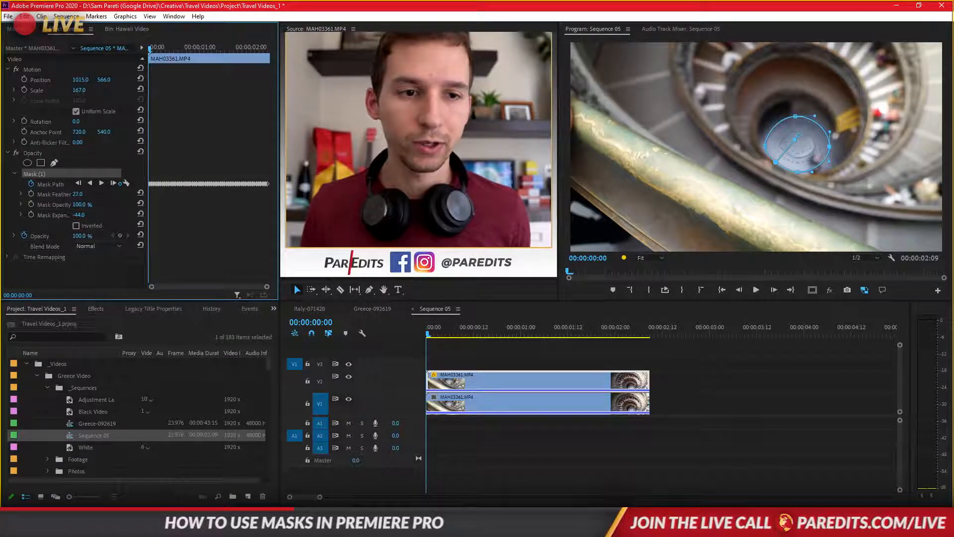
- Blend the floor patch into its surroundings with Mask Expansion -27 and Mask Feather 43
{"action": "left_click_drag", "start_coordinate": [78, 194], "coordinate": [89, 215]}
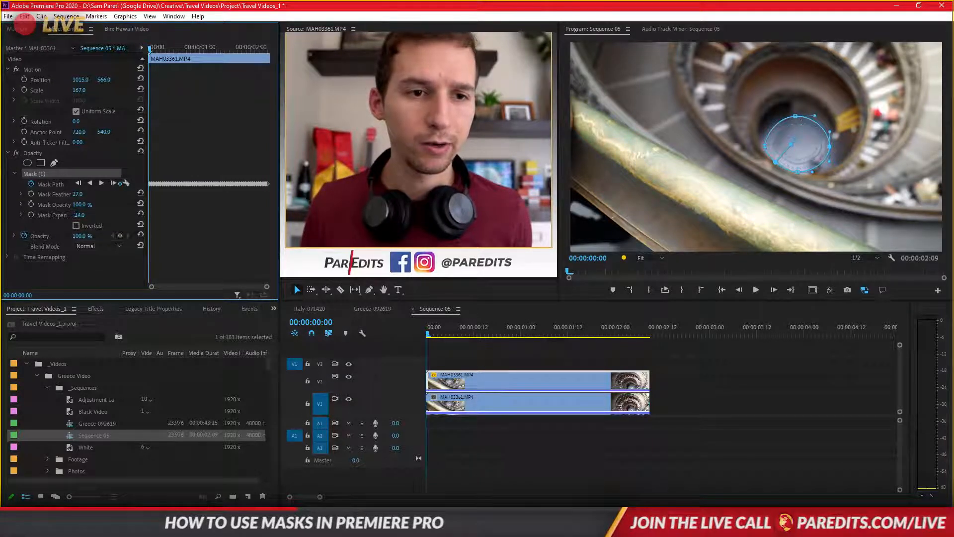
{"action": "left_click_drag", "start_coordinate": [79, 215], "coordinate": [87, 215]}
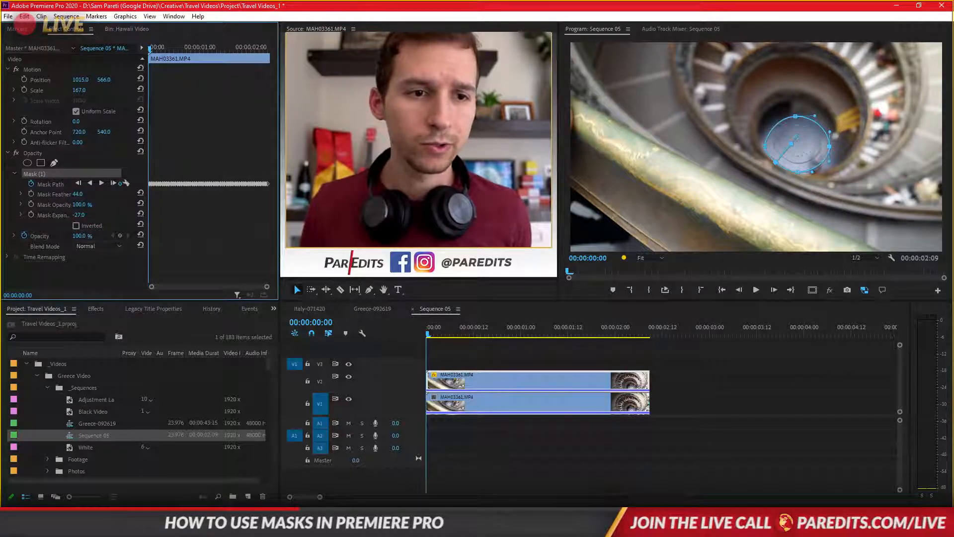
{"action": "left_click", "coordinate": [155, 235]}
- Play the sequence from the start to check the tracked patch over the base, stopping at 00:00:01:17 with the upper clip selected
{"action": "left_click", "coordinate": [756, 291]}
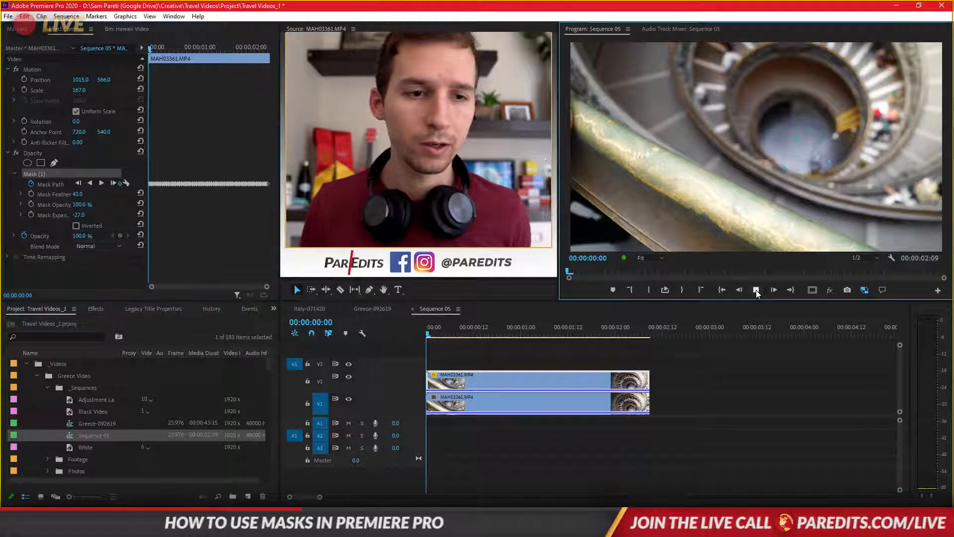
{"action": "left_click", "coordinate": [756, 290]}
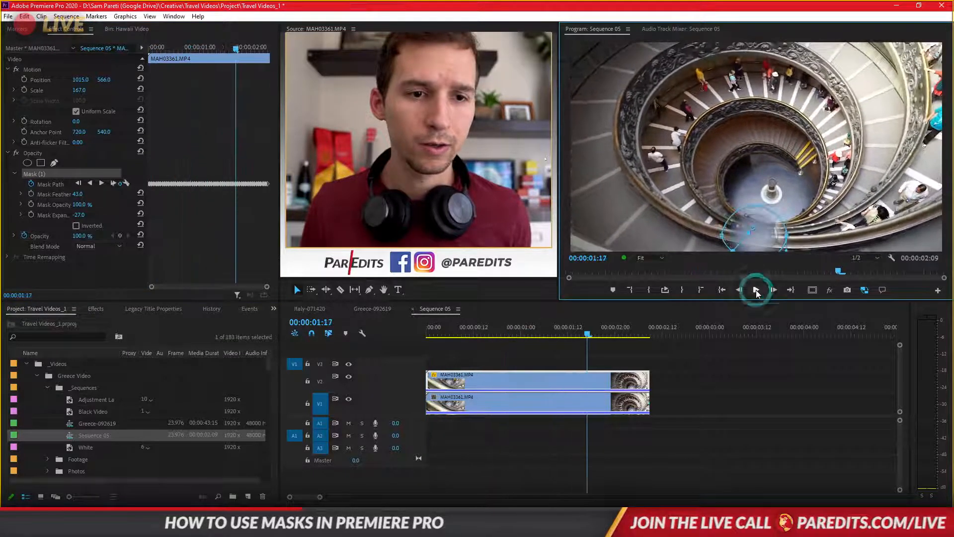
{"action": "left_click", "coordinate": [515, 386]}
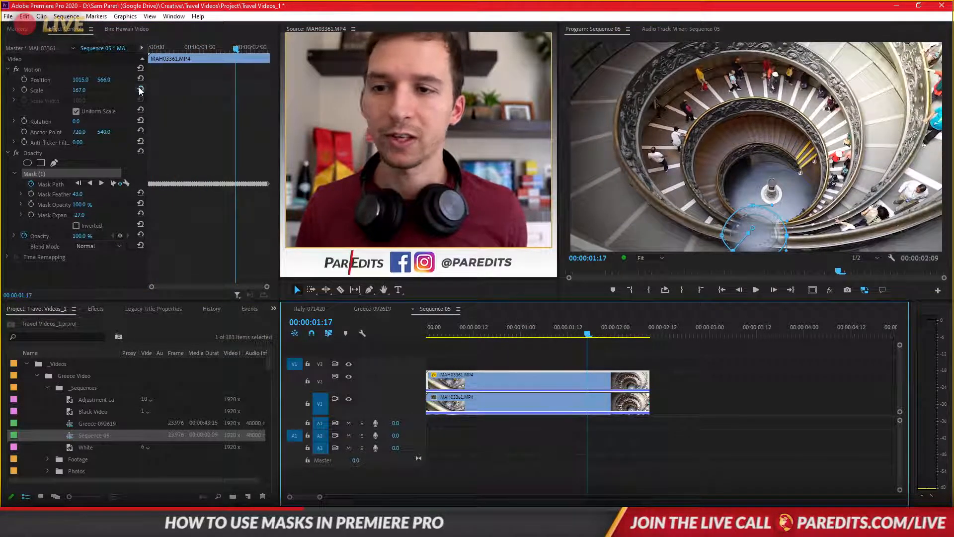
- Reset the upper clip's scale to 100, set its position to 1097, 548 at the first frame, and play the sequence to check the patch
{"action": "left_click", "coordinate": [140, 88]}
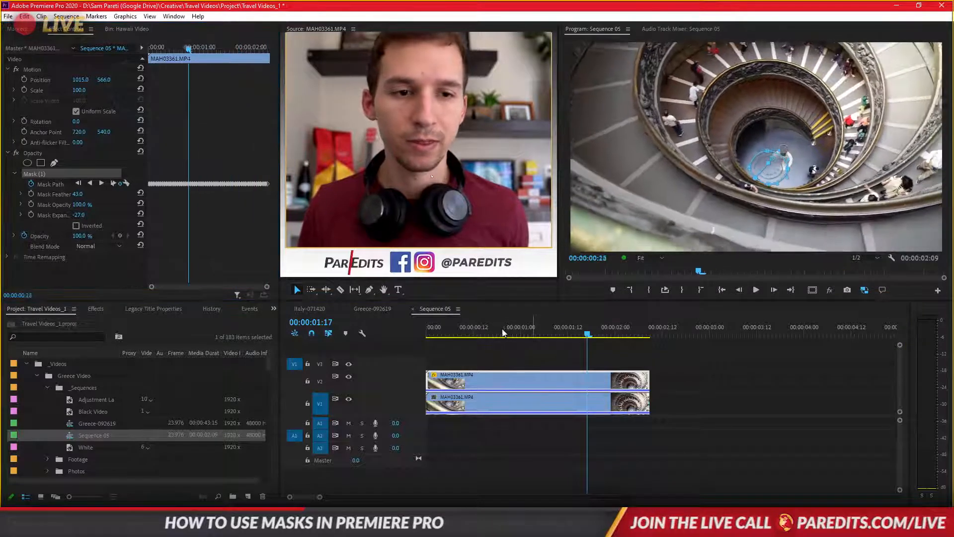
{"action": "left_click_drag", "start_coordinate": [537, 342], "coordinate": [423, 338]}
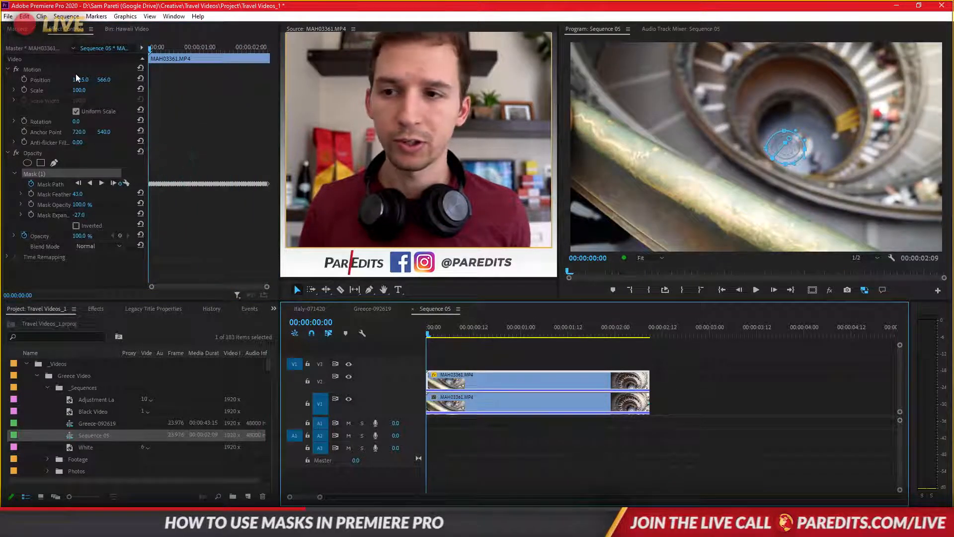
{"action": "left_click_drag", "start_coordinate": [80, 80], "coordinate": [120, 80]}
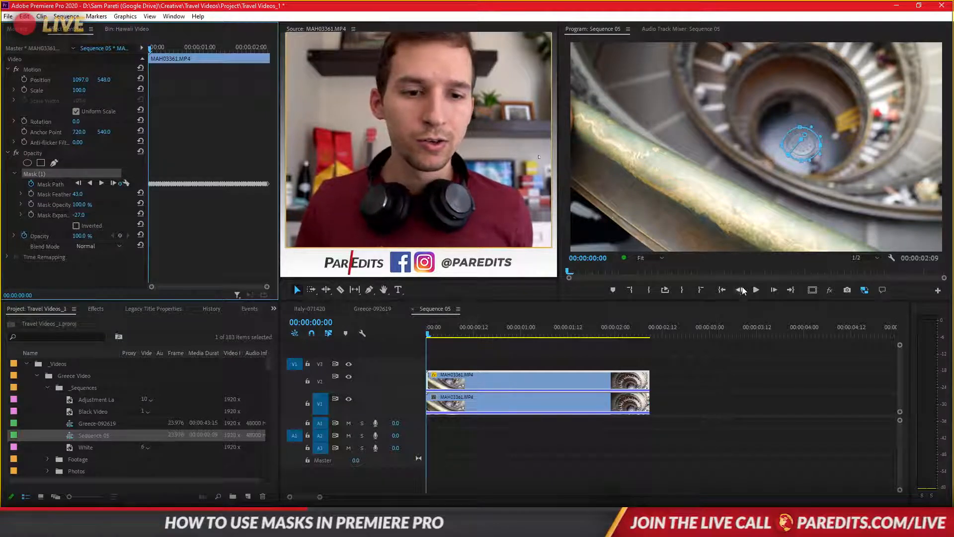
{"action": "left_click", "coordinate": [761, 290]}
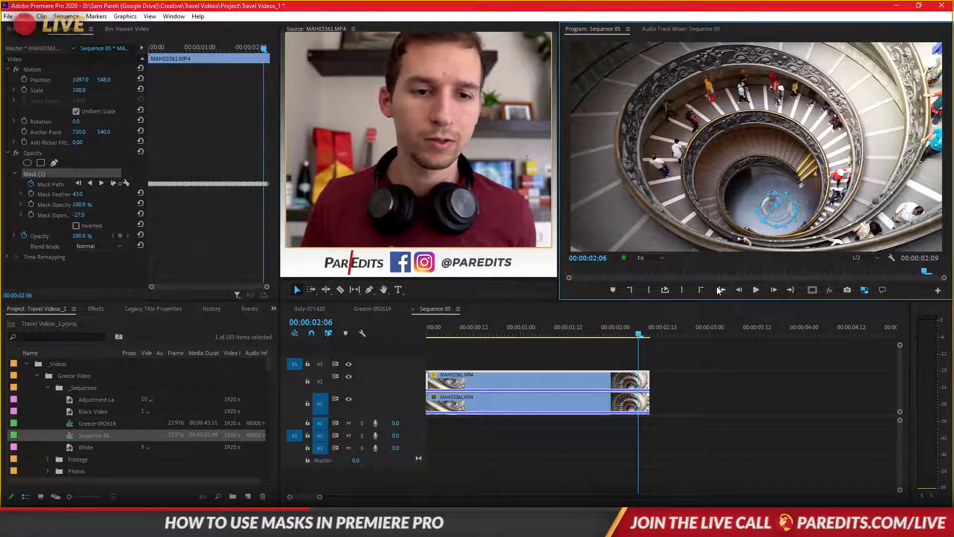
{"action": "left_click", "coordinate": [718, 288]}
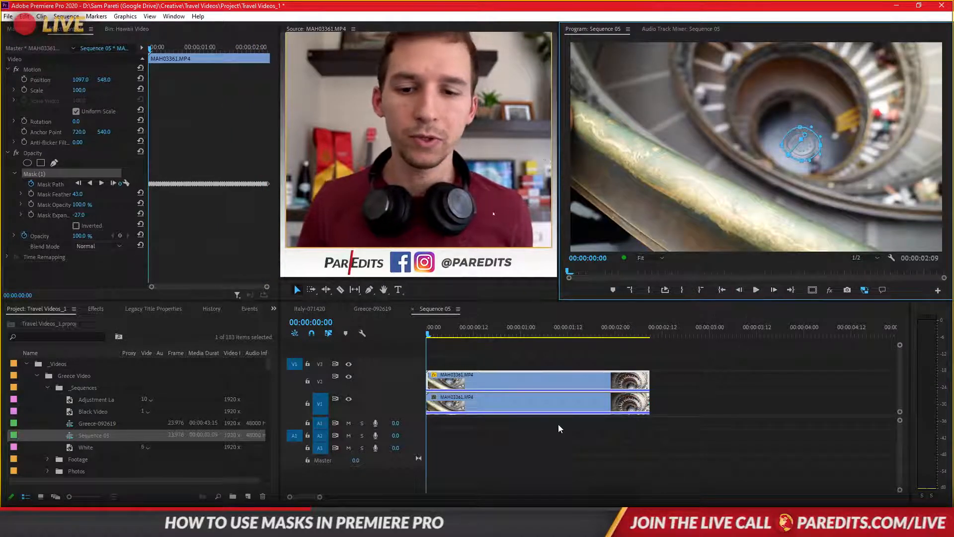
- With the upper clip's Opacity effect temporarily off, set its position to 812, 548 and scale to 180, and switch Opacity back on
{"action": "left_click", "coordinate": [466, 382]}
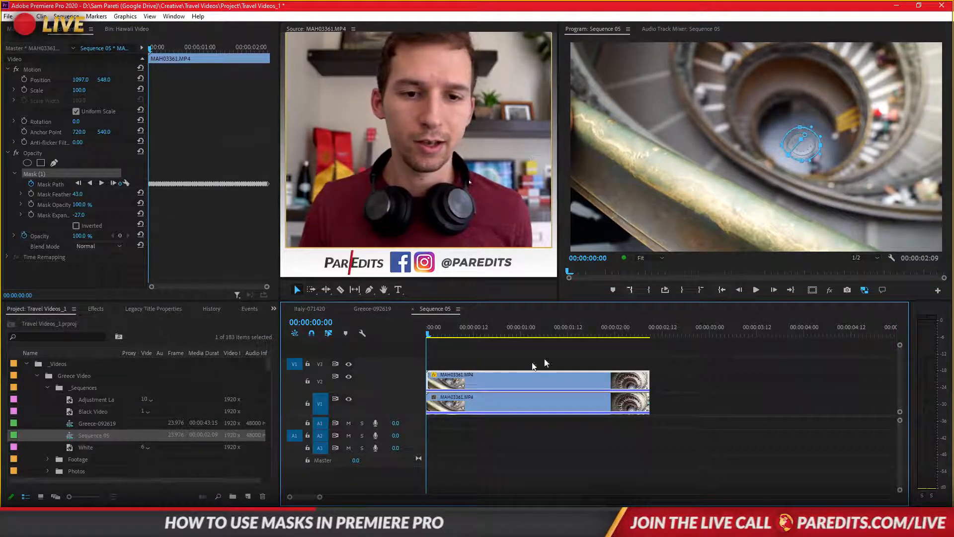
{"action": "left_click", "coordinate": [450, 334]}
{"action": "left_click_drag", "start_coordinate": [451, 334], "coordinate": [417, 335]}
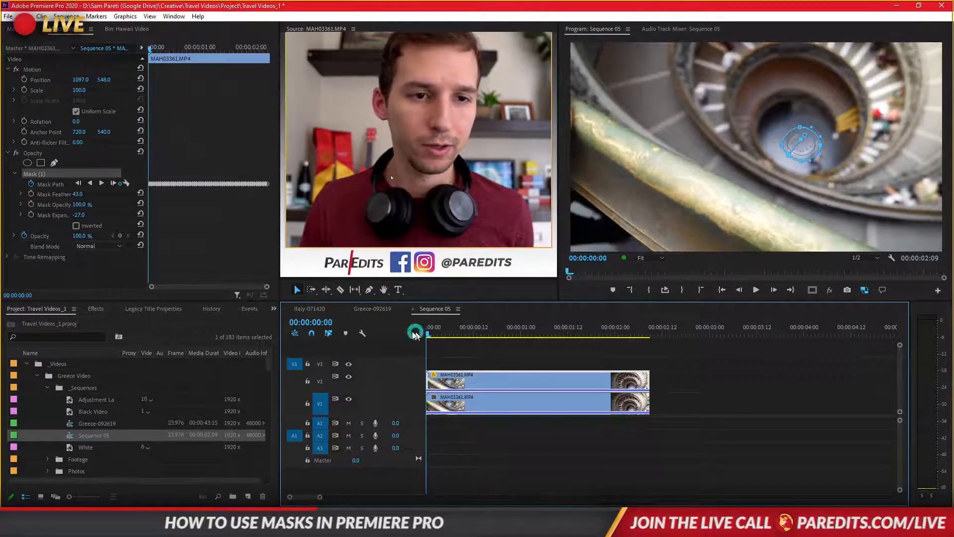
{"action": "left_click", "coordinate": [48, 174]}
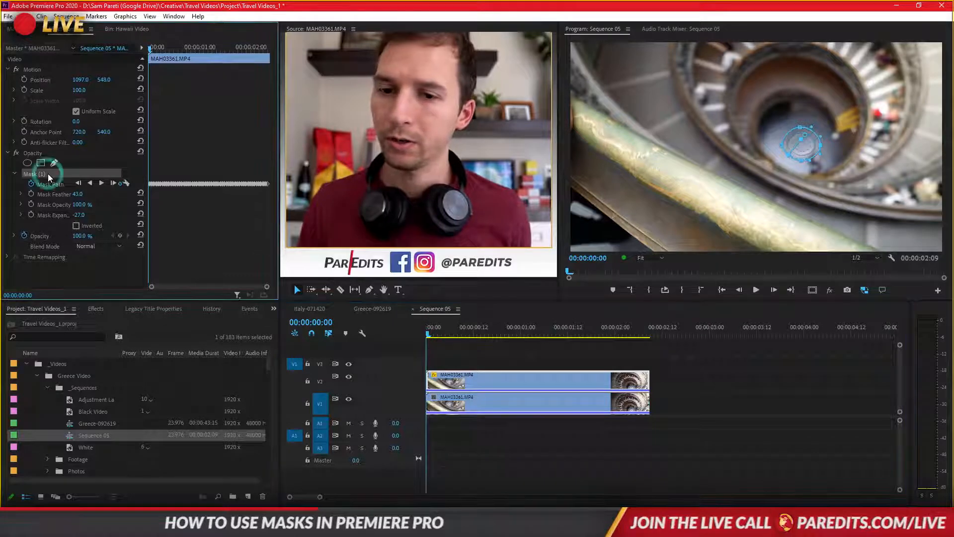
{"action": "left_click", "coordinate": [451, 380]}
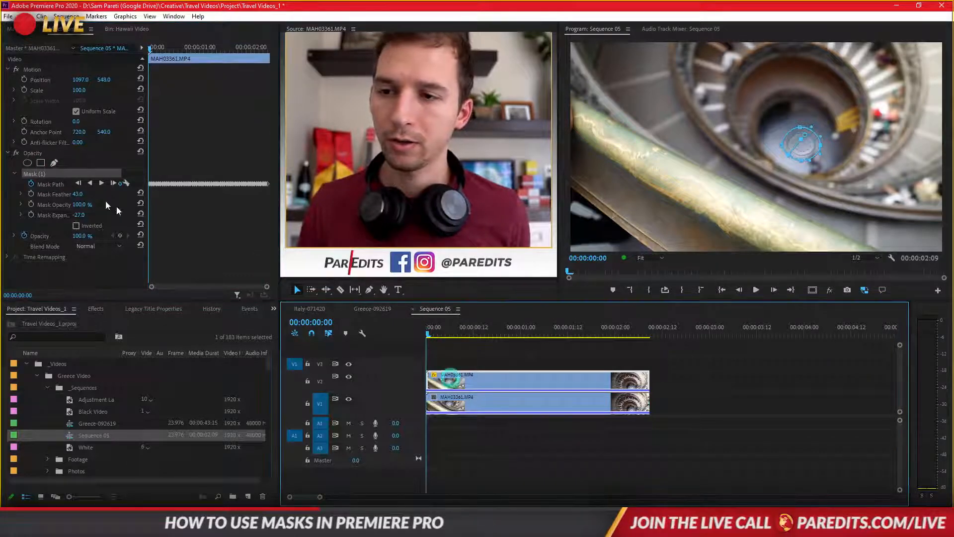
{"action": "left_click", "coordinate": [39, 174]}
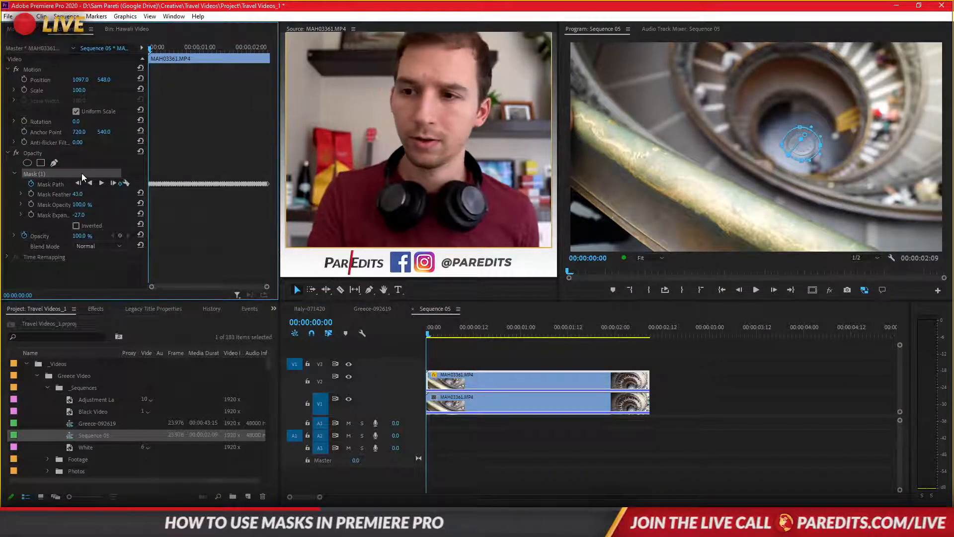
{"action": "left_click", "coordinate": [16, 154]}
{"action": "left_click_drag", "start_coordinate": [80, 90], "coordinate": [1, 83]}
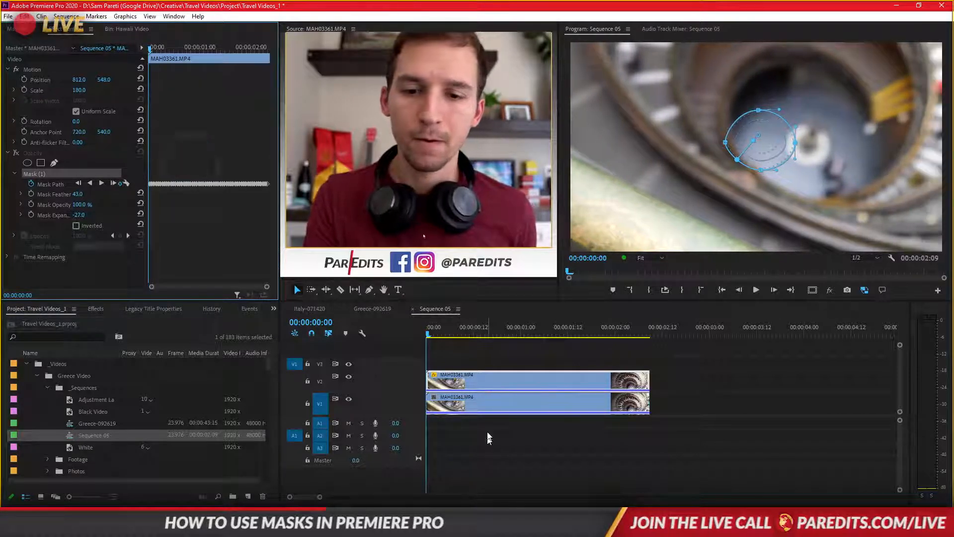
{"action": "left_click", "coordinate": [474, 352]}
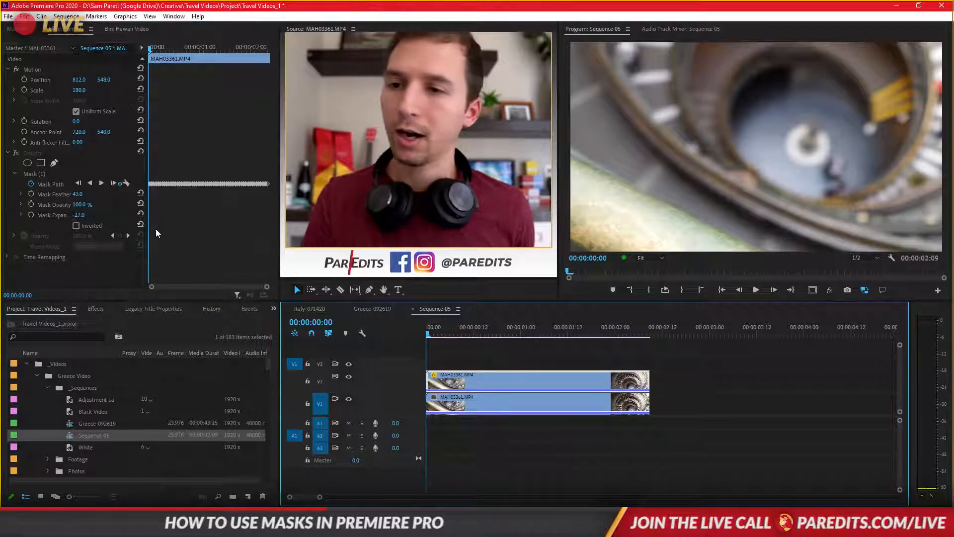
{"action": "left_click", "coordinate": [16, 153]}
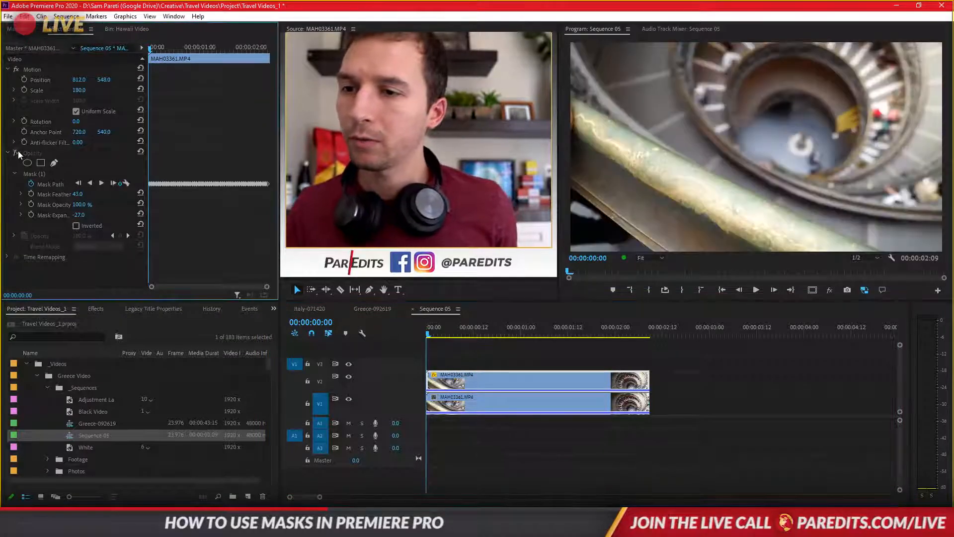
- Move the upper clip's Mask (1) over the staircase's white base at the first frame and hide track V1 to isolate the patch
{"action": "left_click", "coordinate": [39, 175]}
{"action": "left_click_drag", "start_coordinate": [773, 139], "coordinate": [822, 144]}
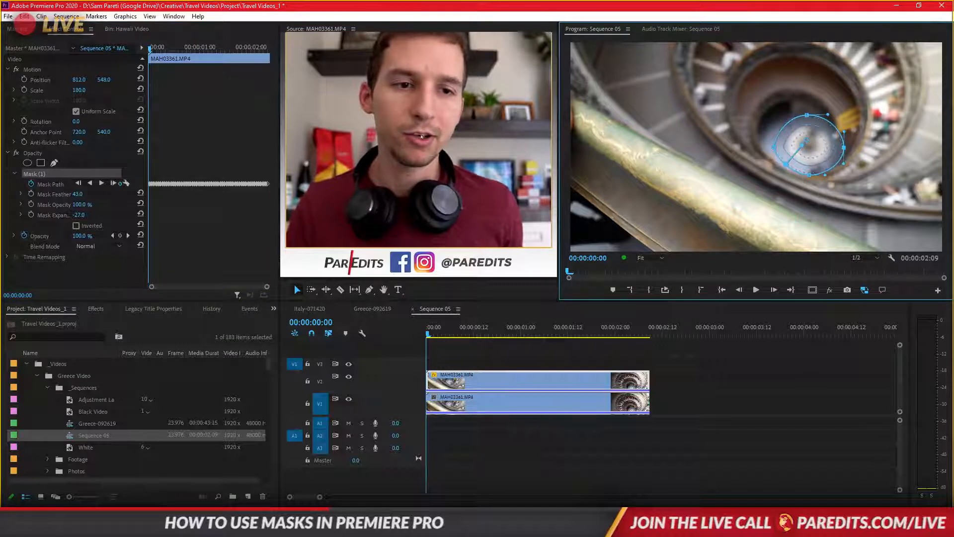
{"action": "left_click", "coordinate": [580, 425]}
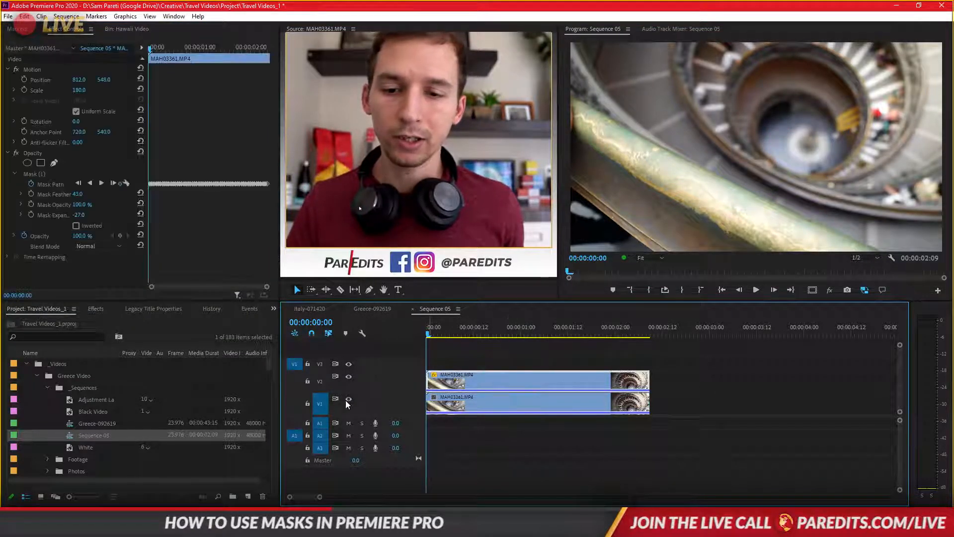
{"action": "left_click", "coordinate": [348, 399]}
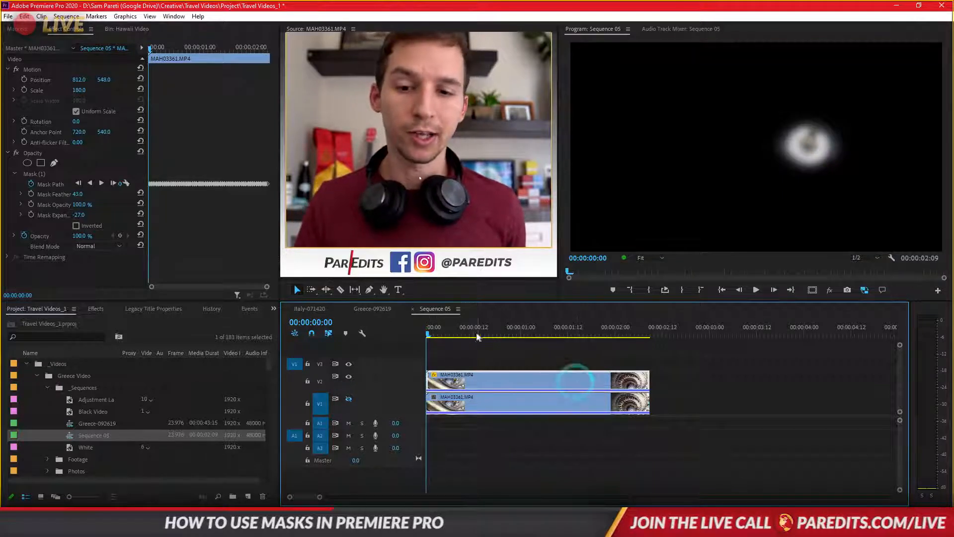
{"action": "left_click_drag", "start_coordinate": [477, 336], "coordinate": [428, 340]}
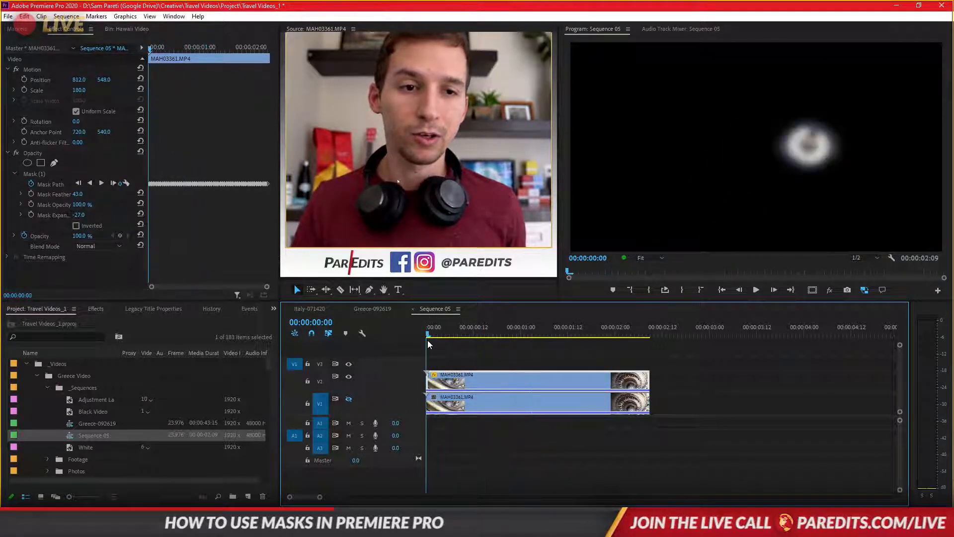
- Delete the existing Mask Path keyframes of Mask (1) and track the mask forward from the first frame through the whole clip
{"action": "left_click", "coordinate": [40, 175]}
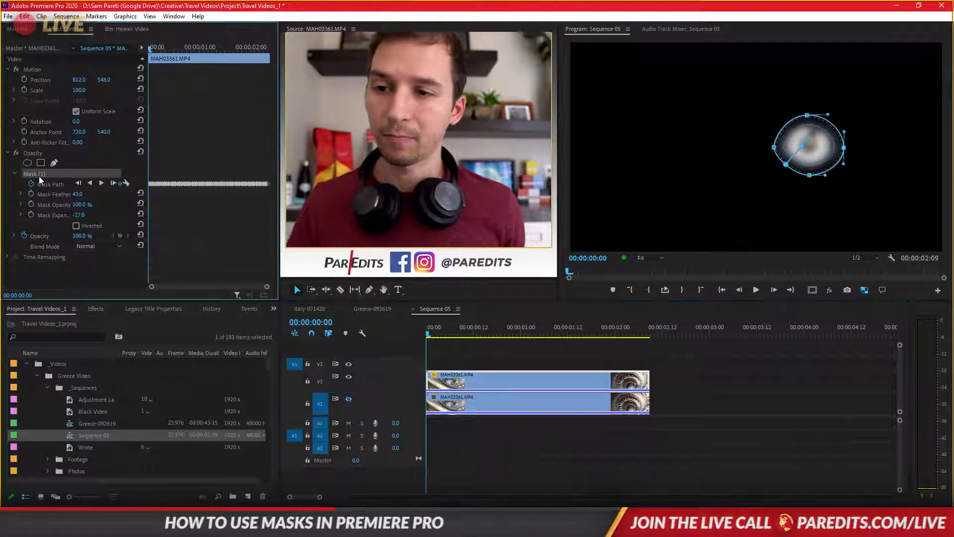
{"action": "left_click", "coordinate": [31, 184]}
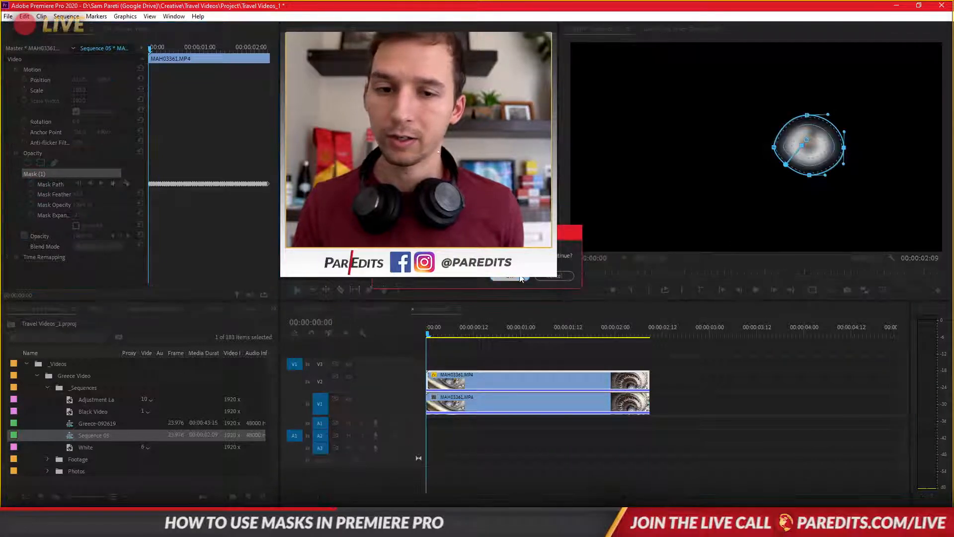
{"action": "left_click_drag", "start_coordinate": [436, 331], "coordinate": [417, 337]}
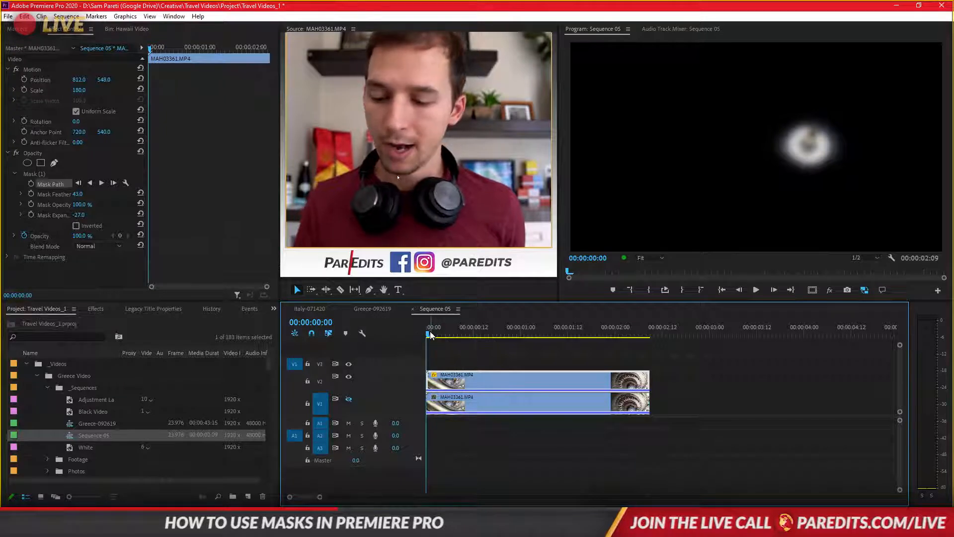
{"action": "left_click", "coordinate": [102, 182]}
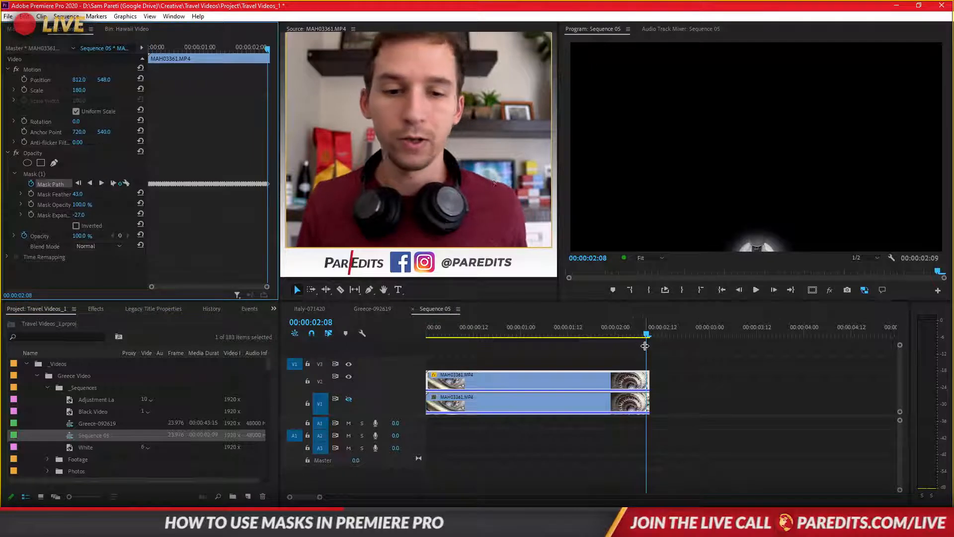
- Scrub through the tracked mask, show track V1 again, and play the composite, stopping at 00:00:00:18
{"action": "left_click_drag", "start_coordinate": [631, 334], "coordinate": [446, 341]}
{"action": "left_click", "coordinate": [458, 340]}
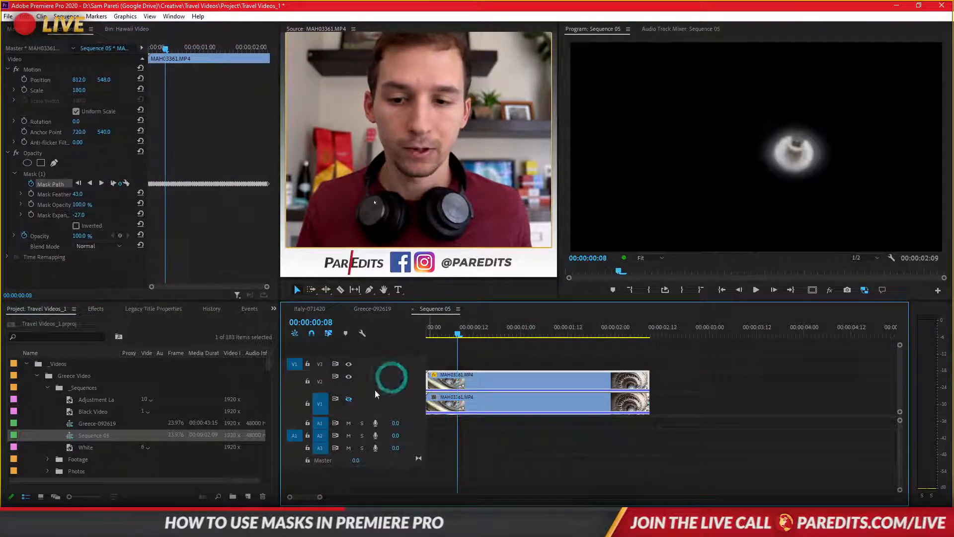
{"action": "left_click", "coordinate": [349, 399]}
{"action": "key", "text": "space"}
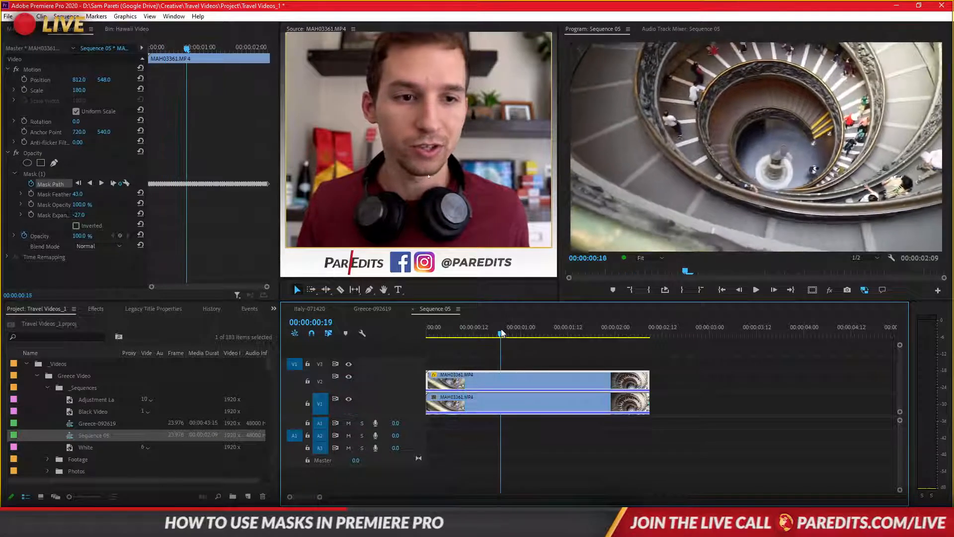
{"action": "left_click", "coordinate": [497, 332]}
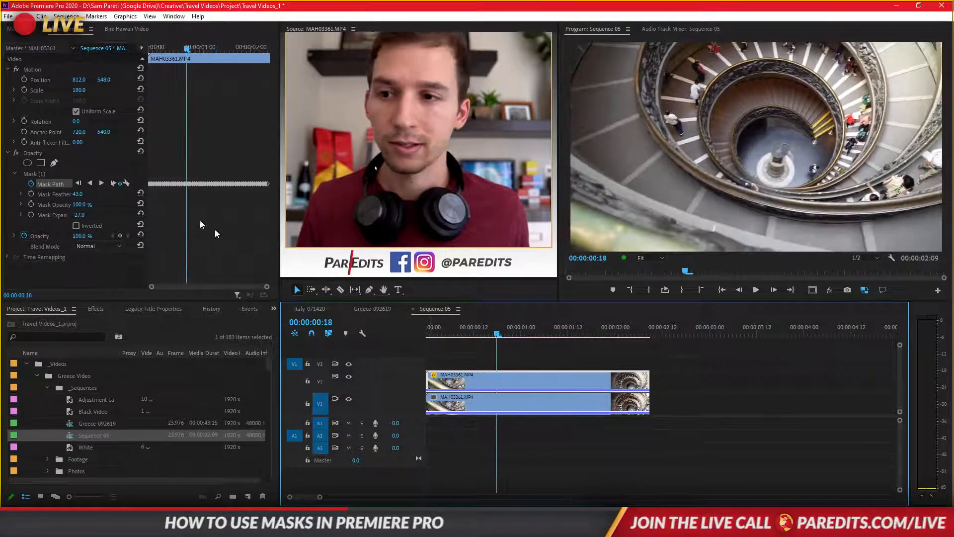
- Reset the upper clip's scale to 100, set its position to 841, 511 beside the original base, and play the sequence
{"action": "left_click", "coordinate": [140, 90]}
{"action": "left_click", "coordinate": [474, 332]}
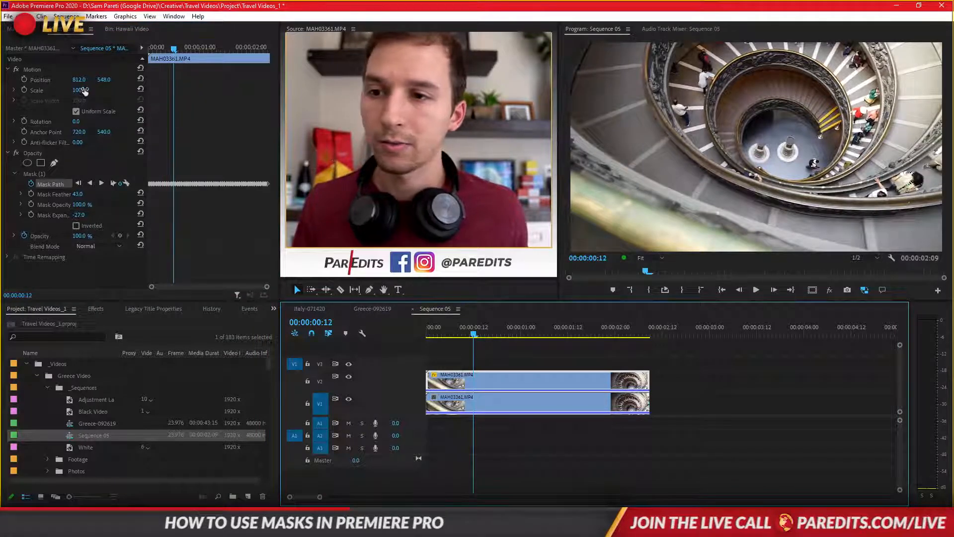
{"action": "mouse_move", "coordinate": [81, 85]}
{"action": "left_mouse_down"}
{"action": "mouse_move", "coordinate": [101, 80]}
{"action": "mouse_move", "coordinate": [73, 80]}
{"action": "mouse_move", "coordinate": [86, 79]}
{"action": "left_mouse_up"}
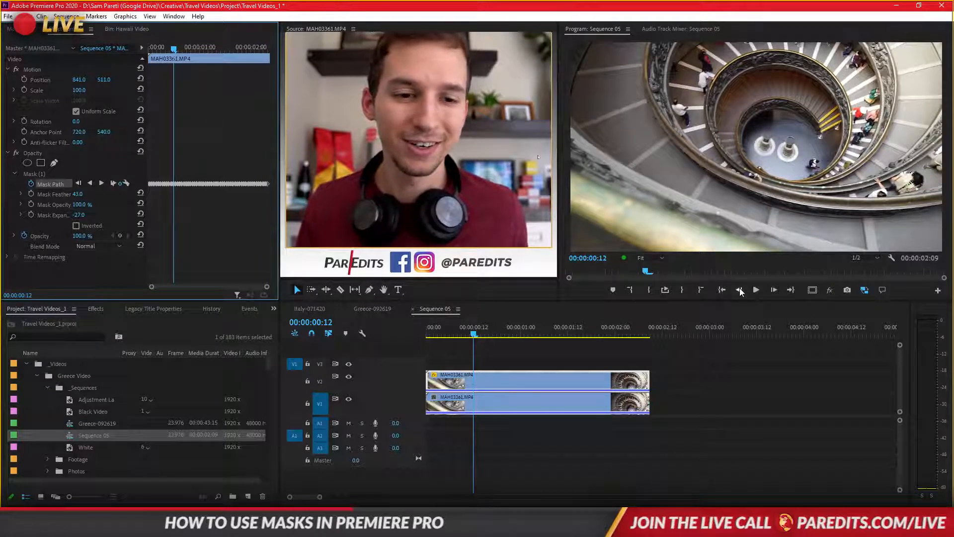
{"action": "left_click", "coordinate": [756, 290]}
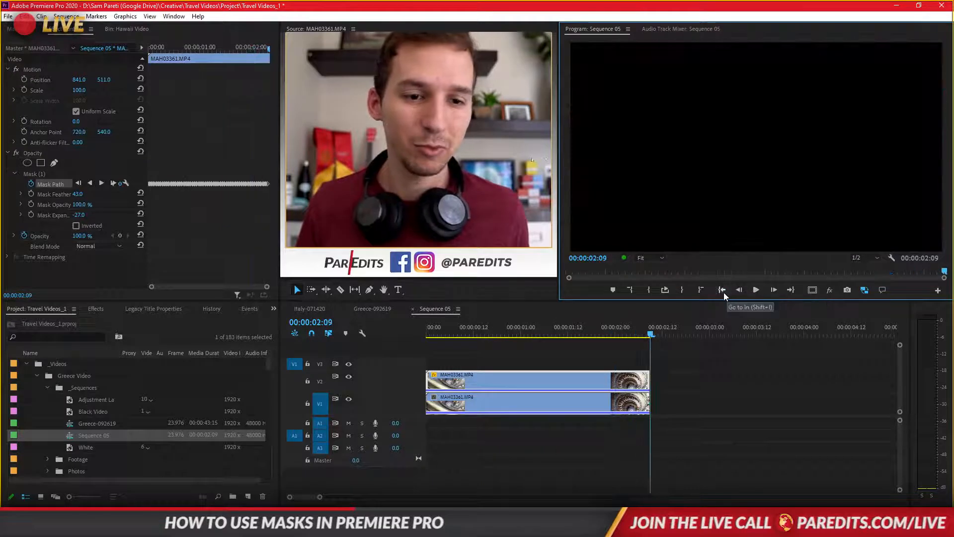
{"action": "left_click", "coordinate": [723, 290]}
- Reset the upper clip's position to 960, 540, play the sequence from the start, and return to the first frame
{"action": "left_click", "coordinate": [142, 79]}
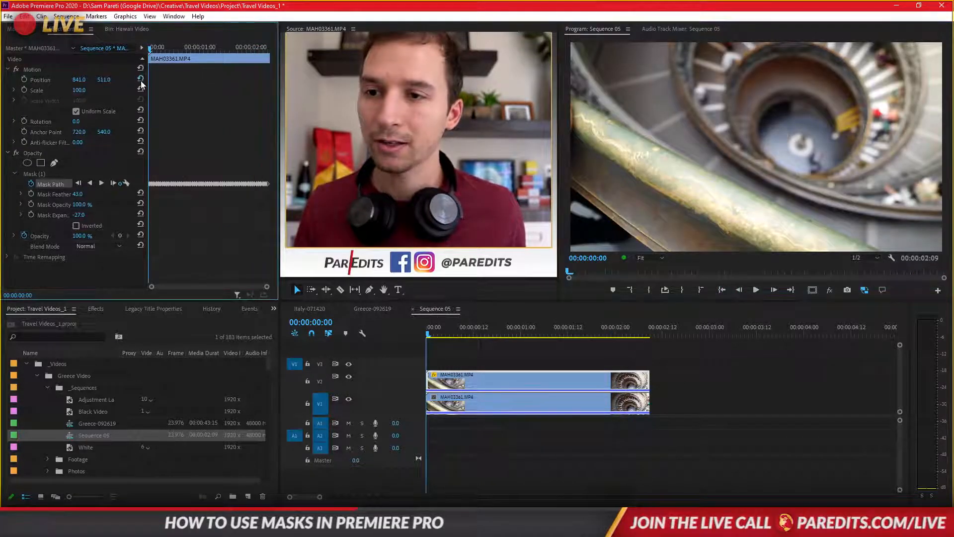
{"action": "left_click", "coordinate": [756, 290]}
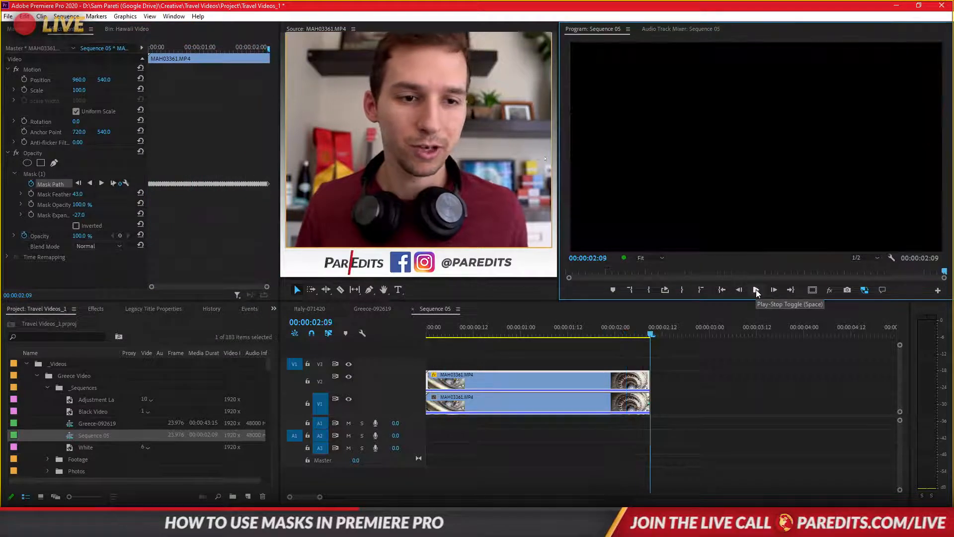
{"action": "left_click", "coordinate": [723, 290]}
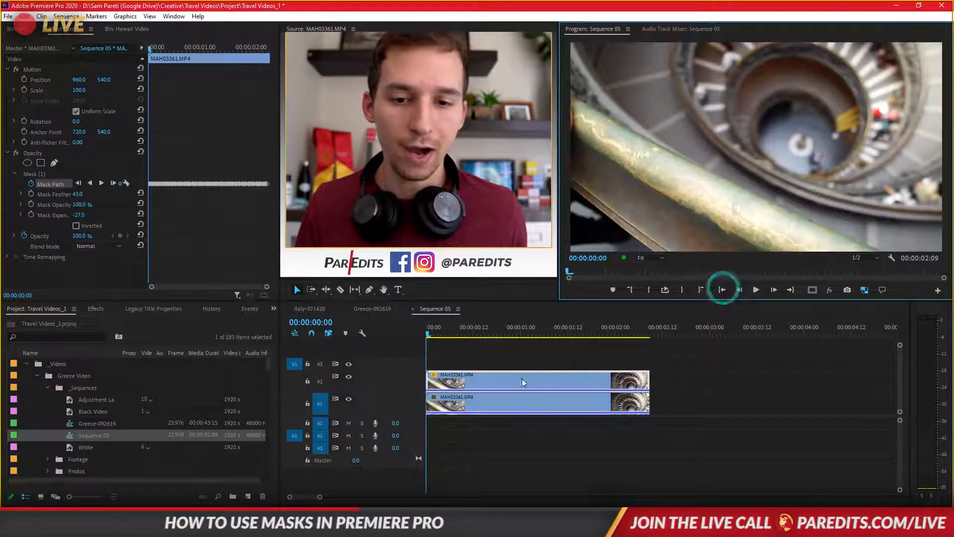
- Find the Color Balance (HLS) effect by searching for "hls", apply it to the upper clip, and move the playhead to 00:00:00:10
{"action": "left_click", "coordinate": [102, 308]}
{"action": "left_click", "coordinate": [50, 320]}
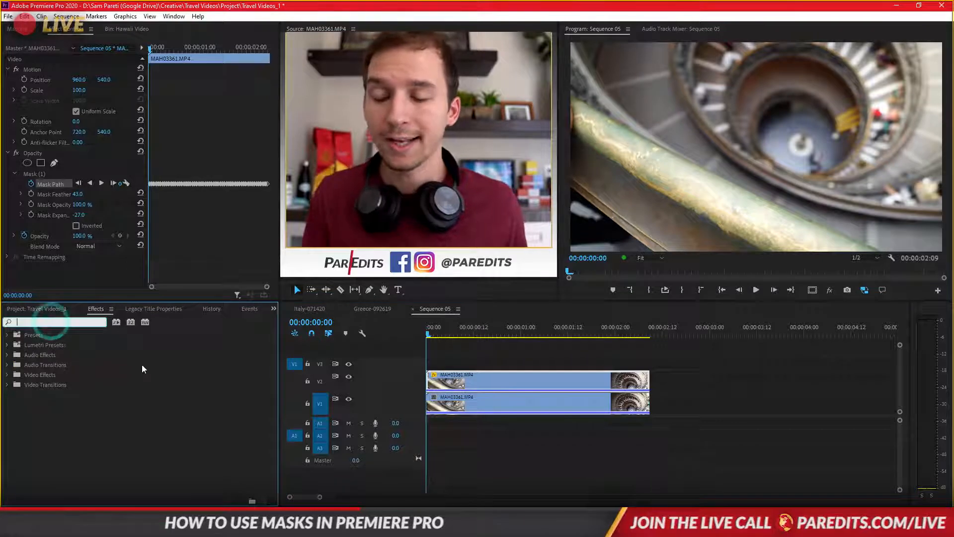
{"action": "type", "text": "hls"}
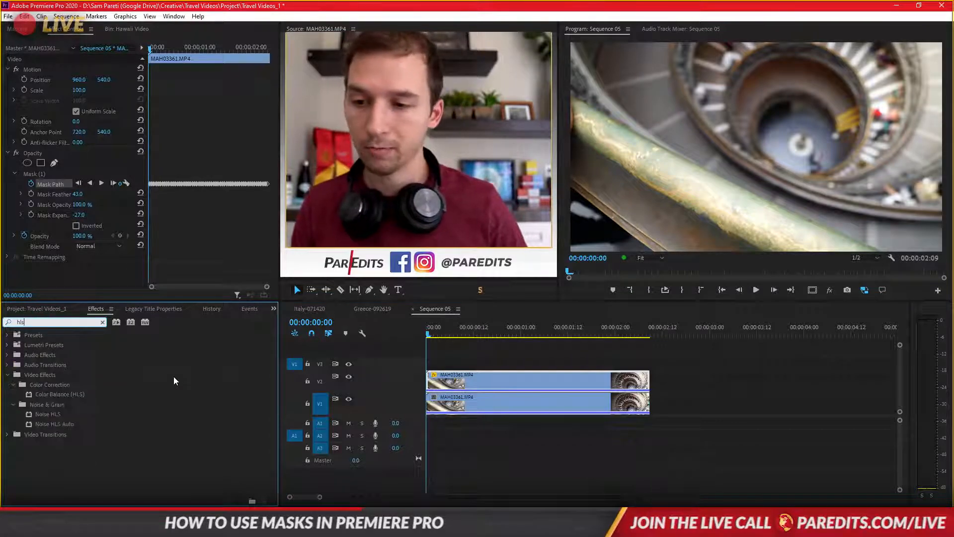
{"action": "left_click_drag", "start_coordinate": [58, 392], "coordinate": [231, 234]}
{"action": "left_click_drag", "start_coordinate": [77, 264], "coordinate": [84, 265]}
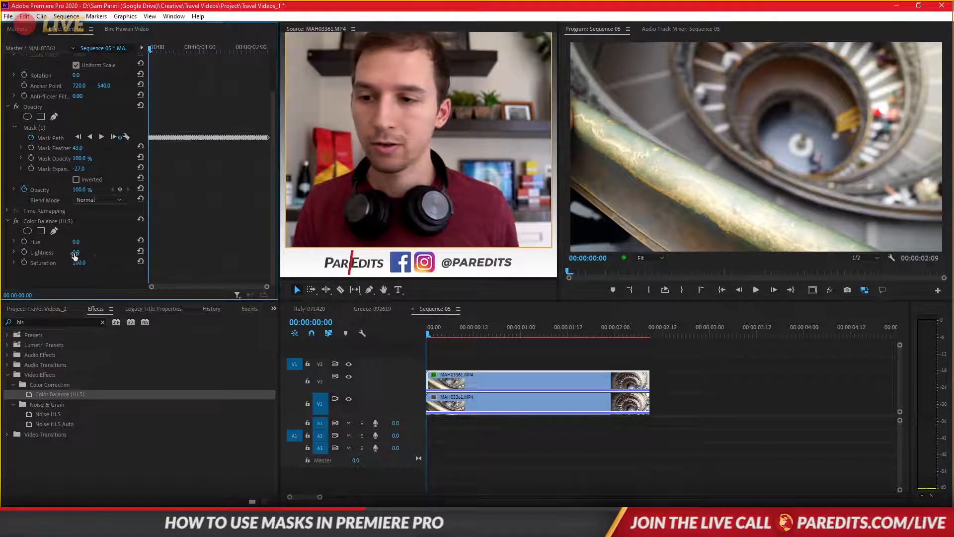
{"action": "left_click", "coordinate": [437, 331]}
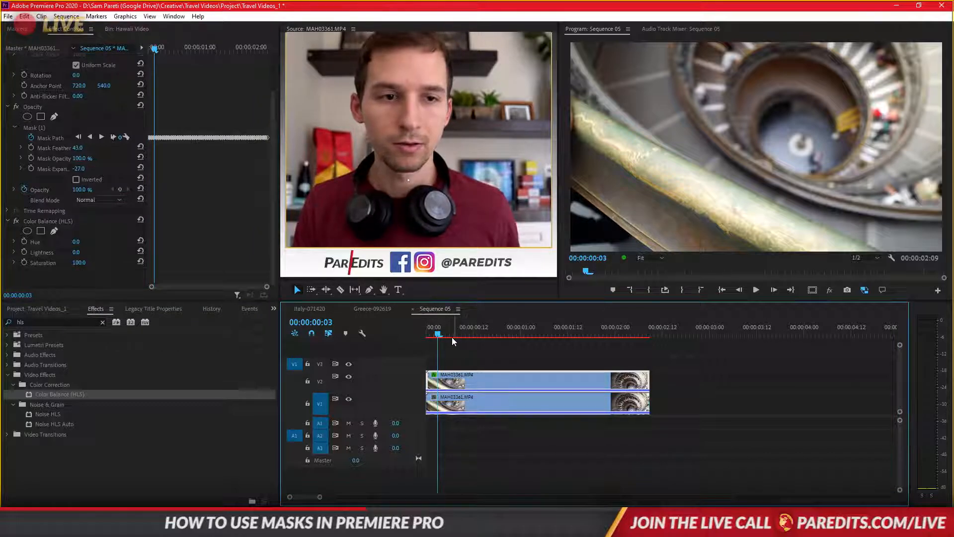
{"action": "left_click", "coordinate": [465, 330]}
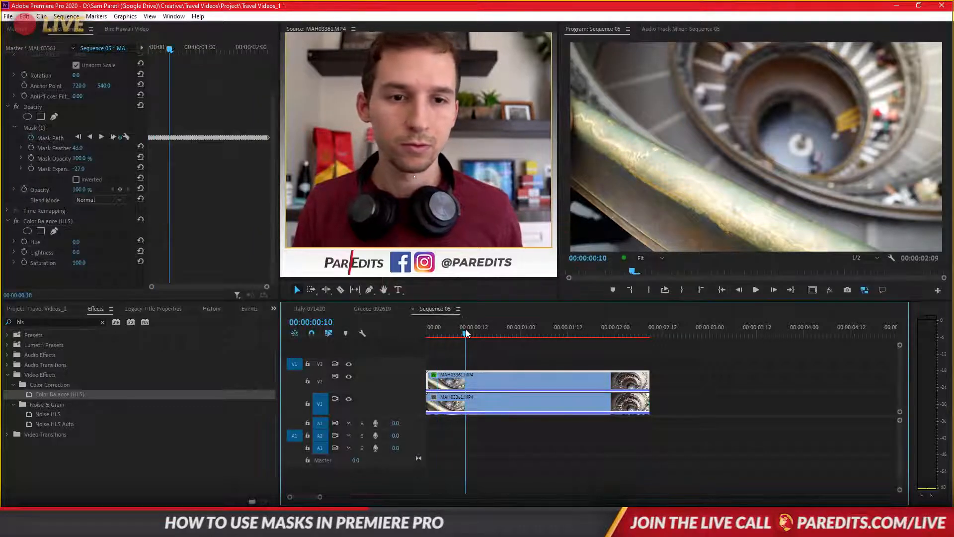
- Try a Color Balance (HLS) lightness of 44 on the upper clip at 00:00:00:05, and remove the effect
{"action": "left_click_drag", "start_coordinate": [466, 330], "coordinate": [445, 336]}
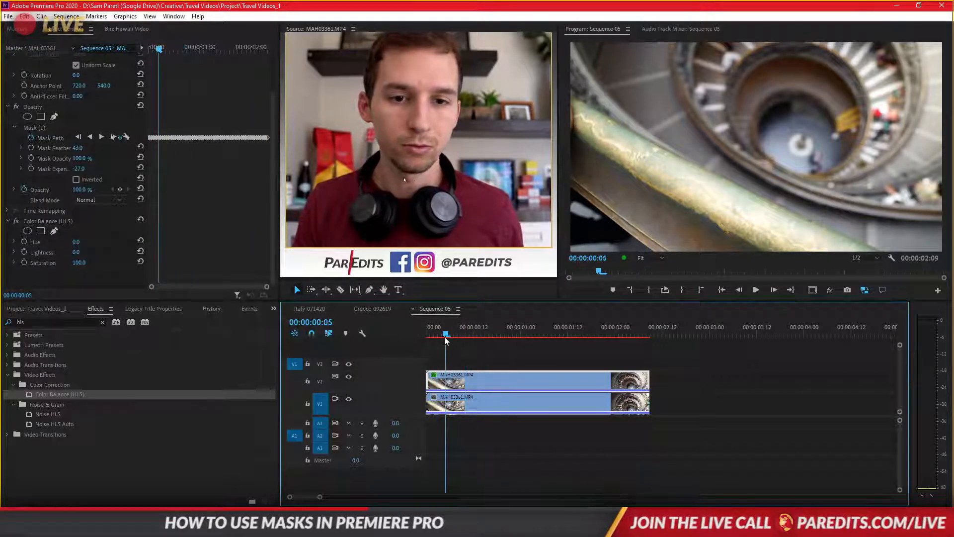
{"action": "left_click", "coordinate": [52, 221]}
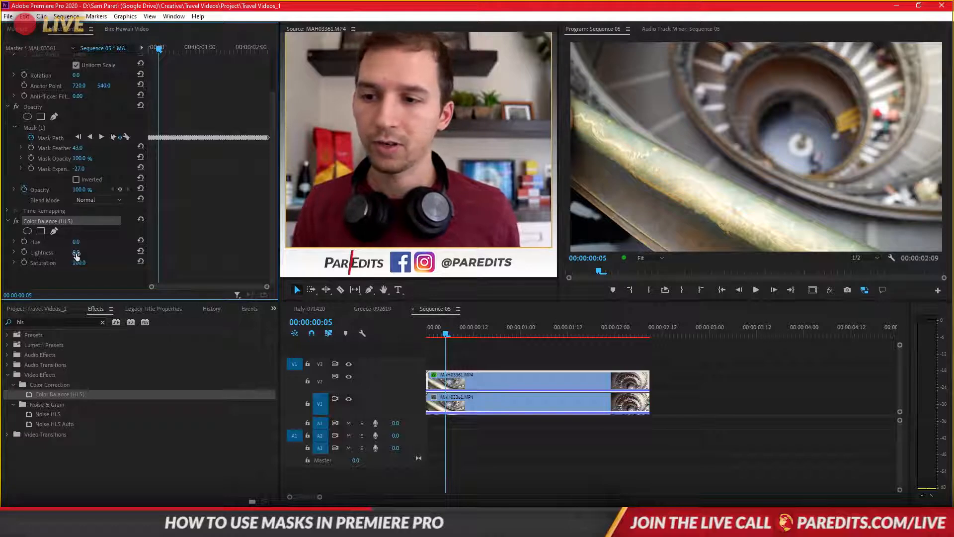
{"action": "left_click", "coordinate": [57, 220]}
{"action": "key", "text": "Delete"}
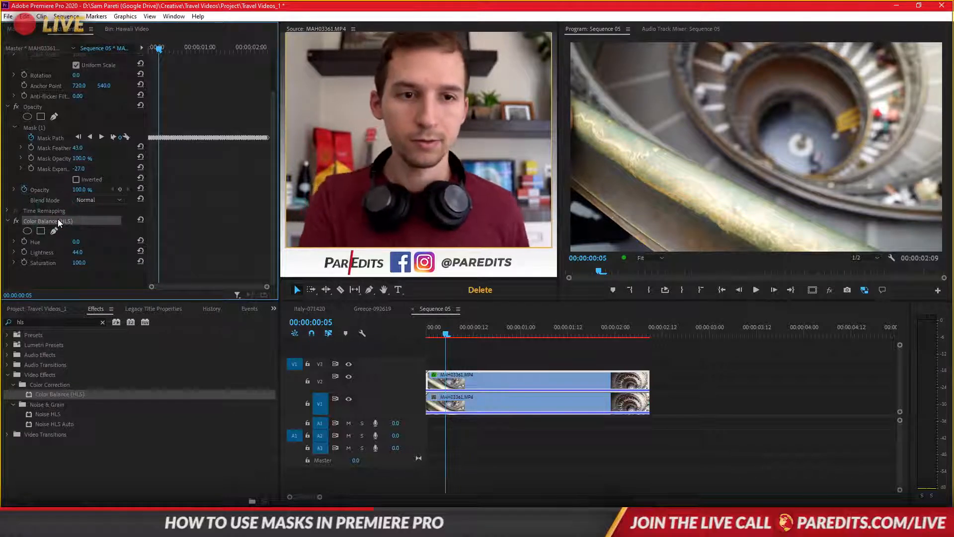
- Reapply Color Balance (HLS) to the upper clip, try a lightness of 74, and delete the effect
{"action": "left_click_drag", "start_coordinate": [50, 396], "coordinate": [488, 386]}
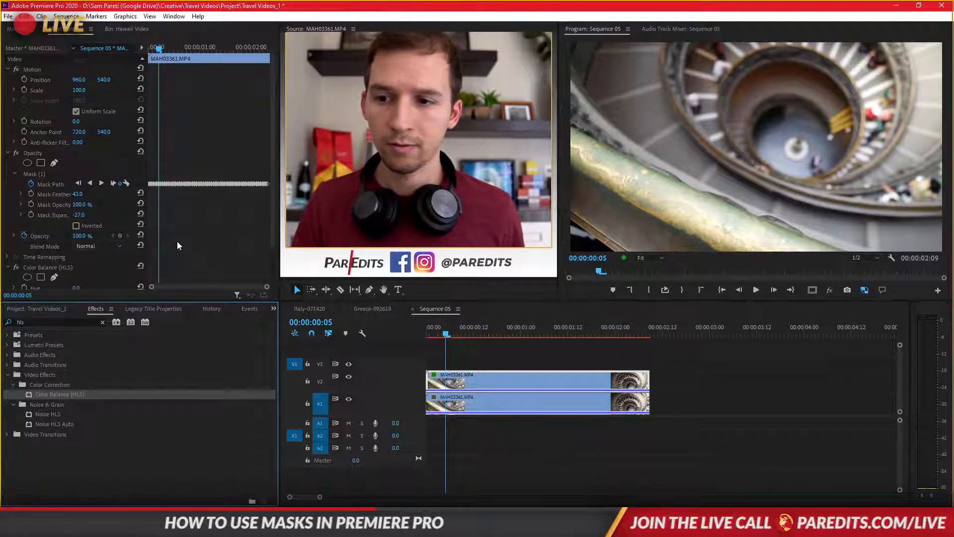
{"action": "scroll", "coordinate": [177, 241], "scroll_direction": "down", "scroll_amount": 3}
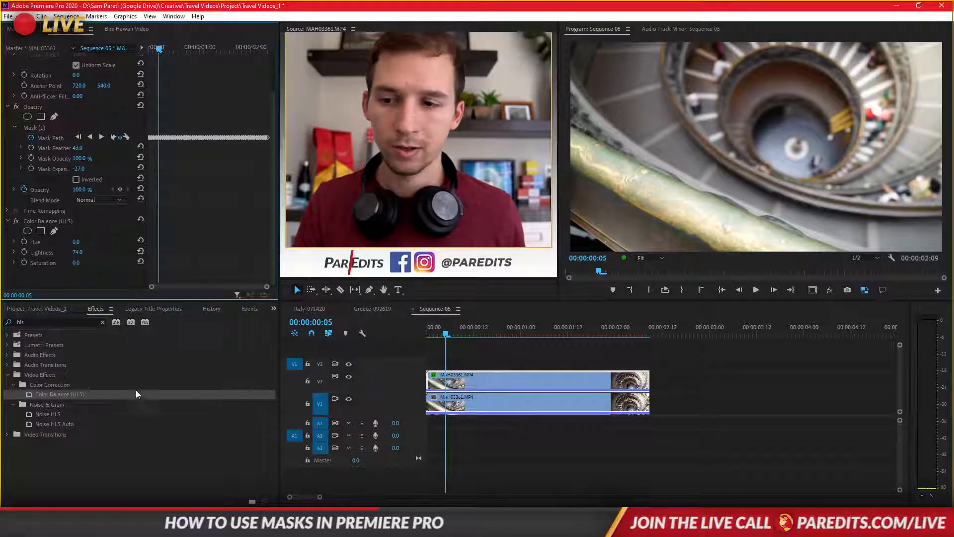
{"action": "left_click", "coordinate": [33, 222]}
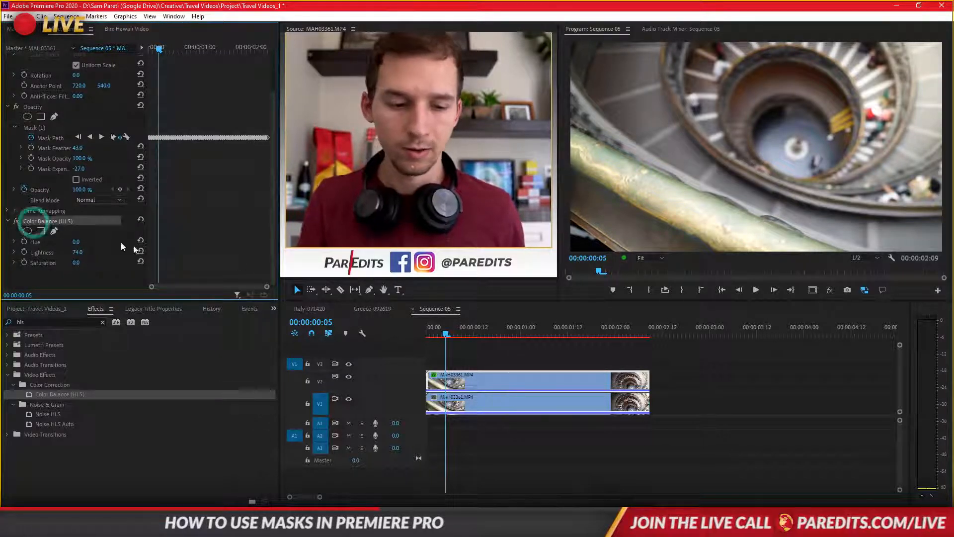
{"action": "key", "text": "Delete"}
- At 00:00:00:16, apply Brightness & Contrast to the upper clip, found by searching for "bright", with brightness 29 and contrast 38
{"action": "mouse_move", "coordinate": [499, 327]}
{"action": "left_mouse_down"}
{"action": "mouse_move", "coordinate": [540, 326]}
{"action": "mouse_move", "coordinate": [489, 321]}
{"action": "left_mouse_up"}
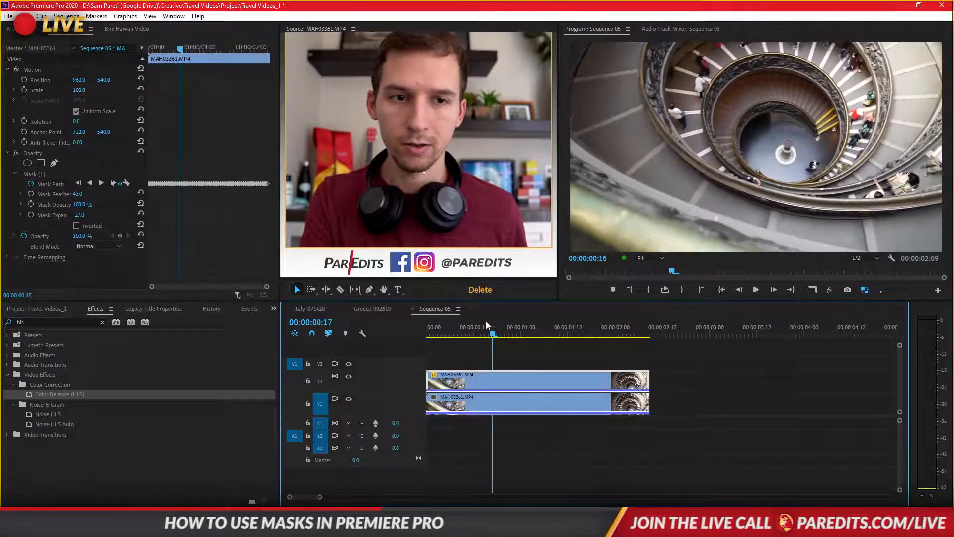
{"action": "double_click", "coordinate": [55, 322]}
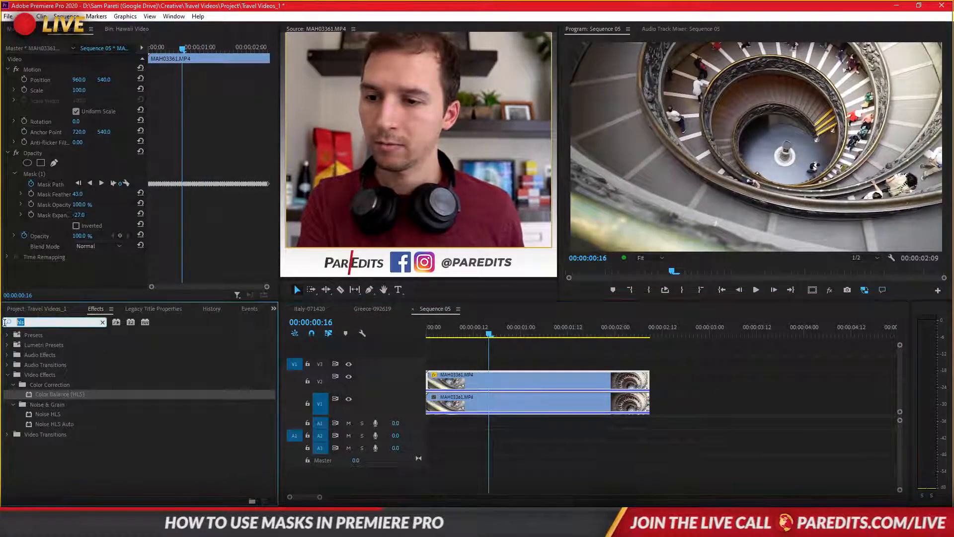
{"action": "type", "text": "bright"}
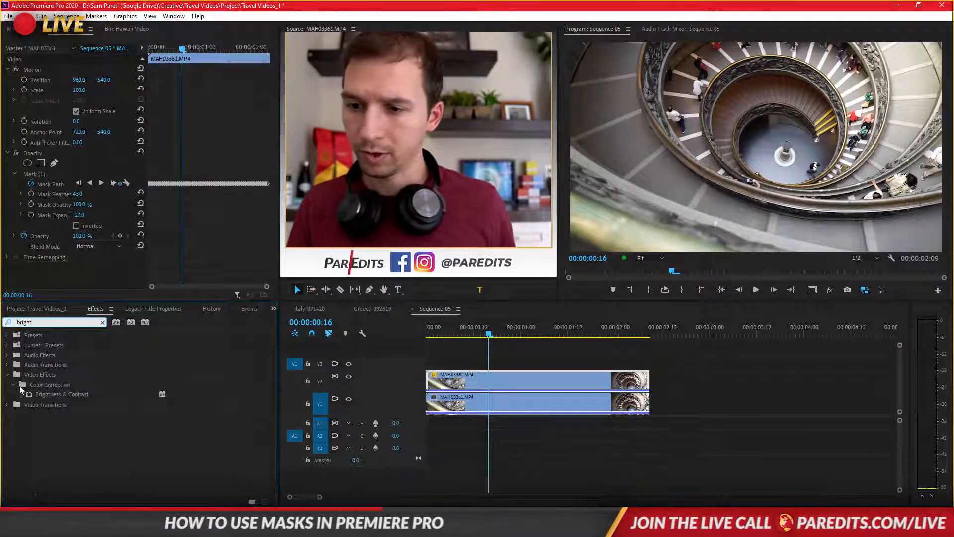
{"action": "left_click_drag", "start_coordinate": [60, 394], "coordinate": [474, 385]}
{"action": "scroll", "coordinate": [180, 253], "scroll_direction": "down", "scroll_amount": 2}
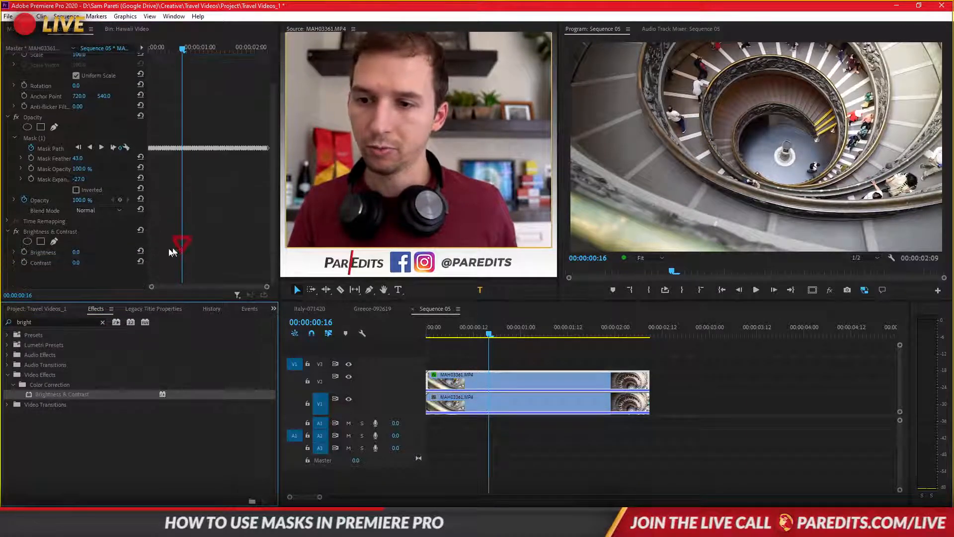
{"action": "mouse_move", "coordinate": [83, 256]}
{"action": "left_mouse_down"}
{"action": "mouse_move", "coordinate": [101, 256]}
{"action": "mouse_move", "coordinate": [64, 263]}
{"action": "mouse_move", "coordinate": [87, 263]}
{"action": "mouse_move", "coordinate": [69, 256]}
{"action": "mouse_move", "coordinate": [87, 253]}
{"action": "mouse_move", "coordinate": [90, 263]}
{"action": "left_mouse_up"}
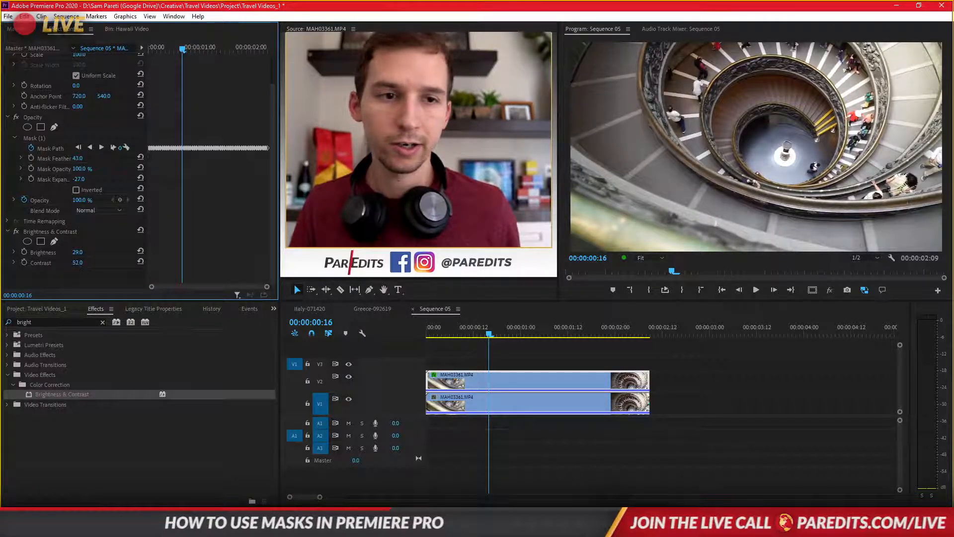
- Play the sequence, go to 00:00:01:07, and toggle Brightness & Contrast off and on to compare the base
{"action": "key", "text": "space"}
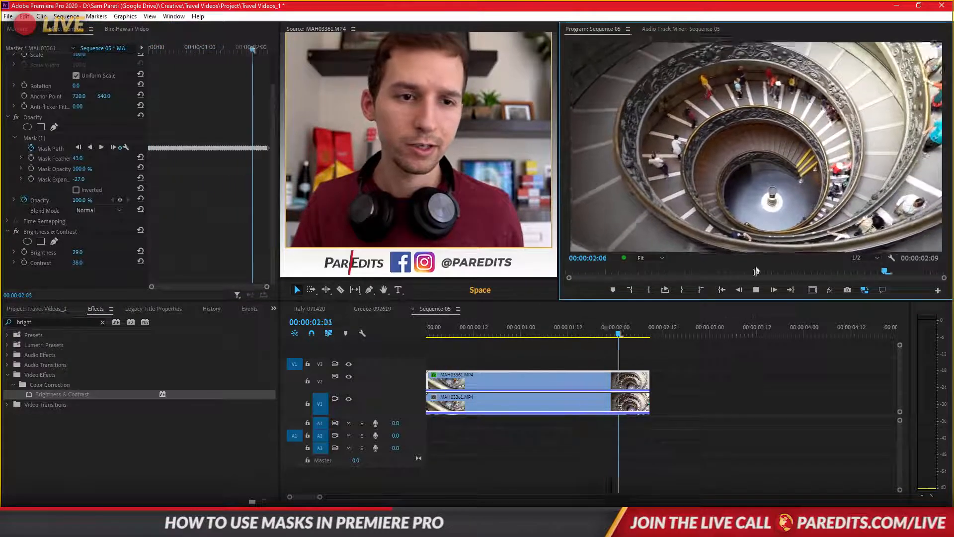
{"action": "left_click", "coordinate": [549, 331]}
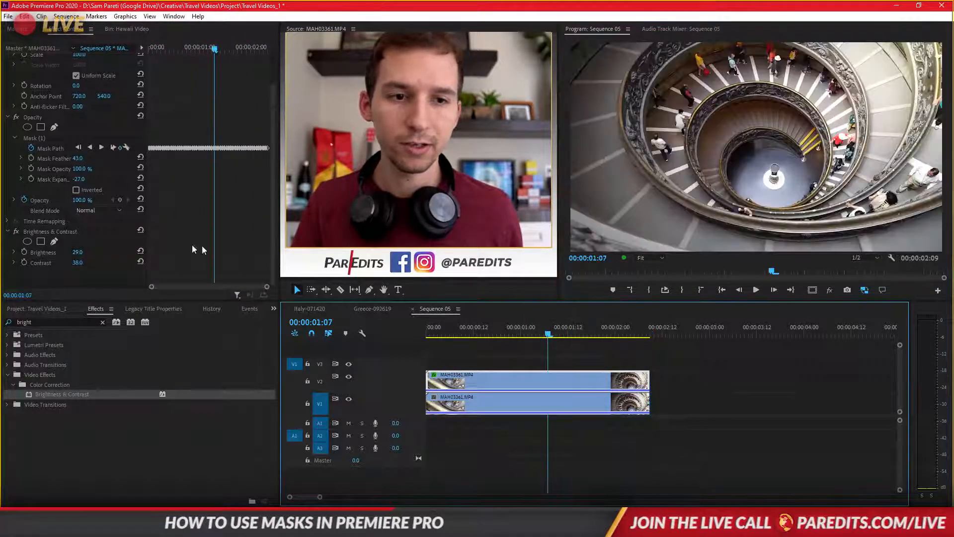
{"action": "left_click", "coordinate": [16, 232]}
{"action": "left_click", "coordinate": [16, 232]}
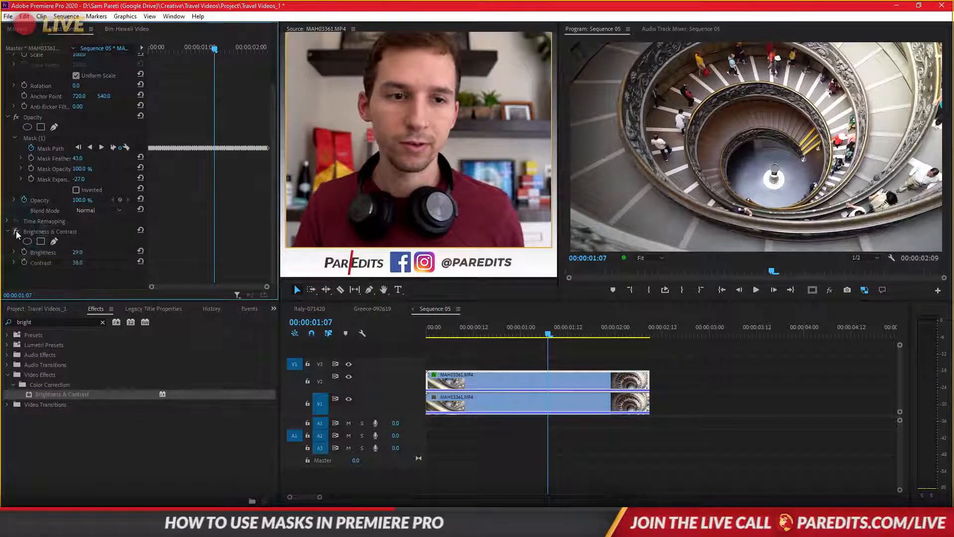
- Search the effects for "hls", add Color Balance (HLS) to the upper clip, and undo the addition
{"action": "left_click", "coordinate": [52, 322]}
{"action": "type", "text": "hls"}
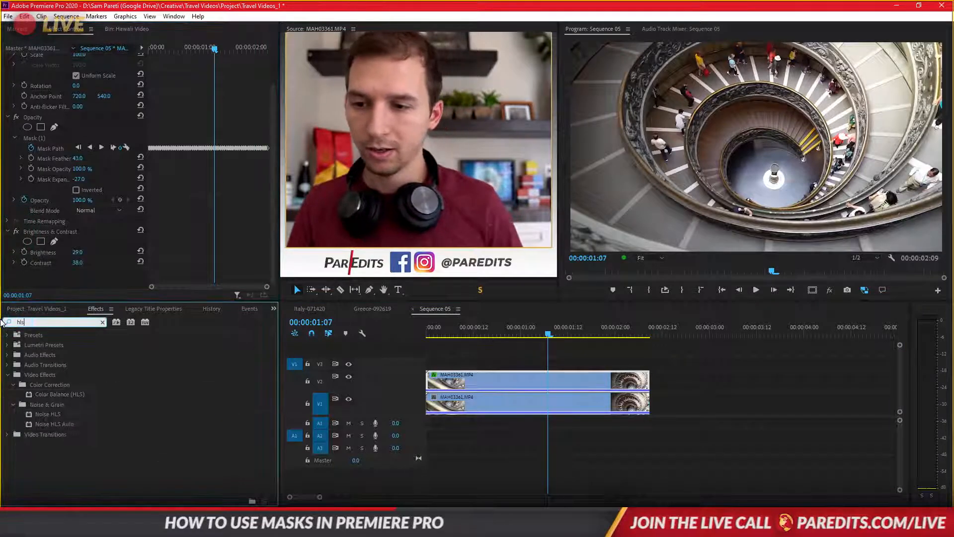
{"action": "left_click_drag", "start_coordinate": [35, 393], "coordinate": [525, 394]}
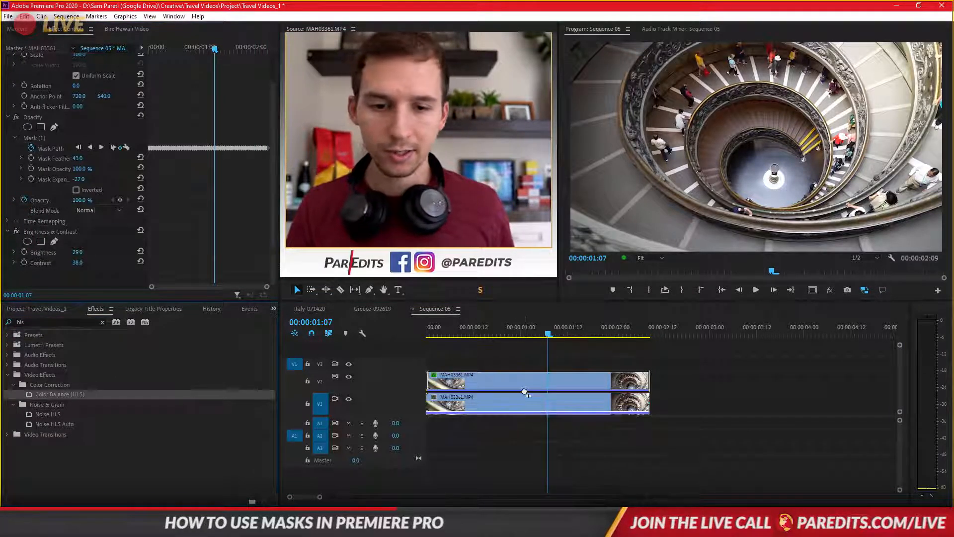
{"action": "scroll", "coordinate": [195, 243], "scroll_direction": "down", "scroll_amount": 3}
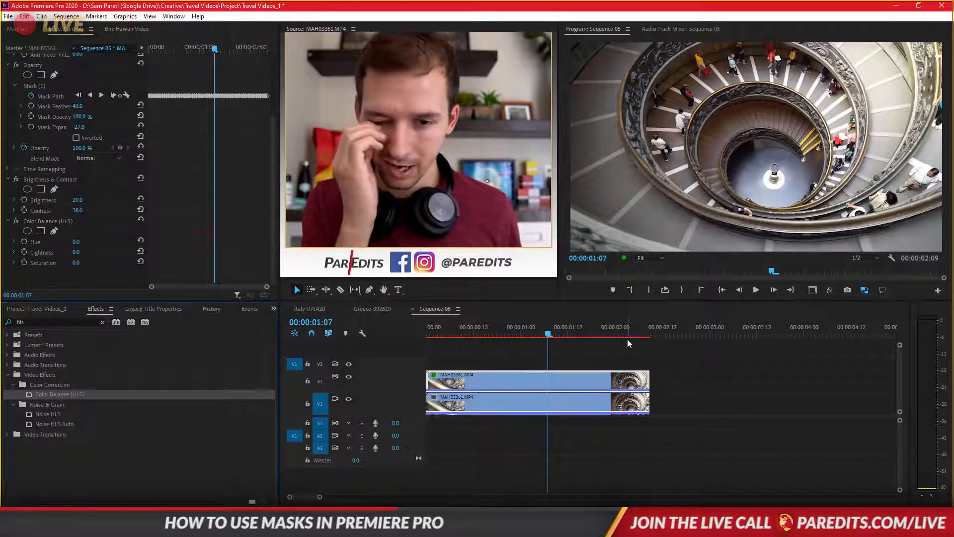
{"action": "left_click", "coordinate": [565, 327]}
{"action": "mouse_move", "coordinate": [566, 327]}
{"action": "left_mouse_down"}
{"action": "mouse_move", "coordinate": [553, 327]}
{"action": "mouse_move", "coordinate": [579, 327]}
{"action": "mouse_move", "coordinate": [549, 327]}
{"action": "left_mouse_up"}
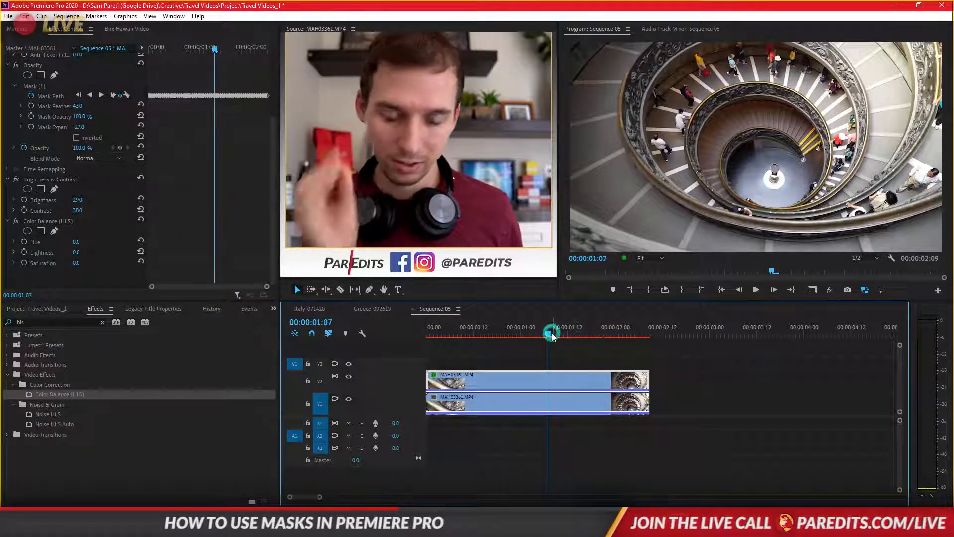
{"action": "key", "text": "ctrl+z"}
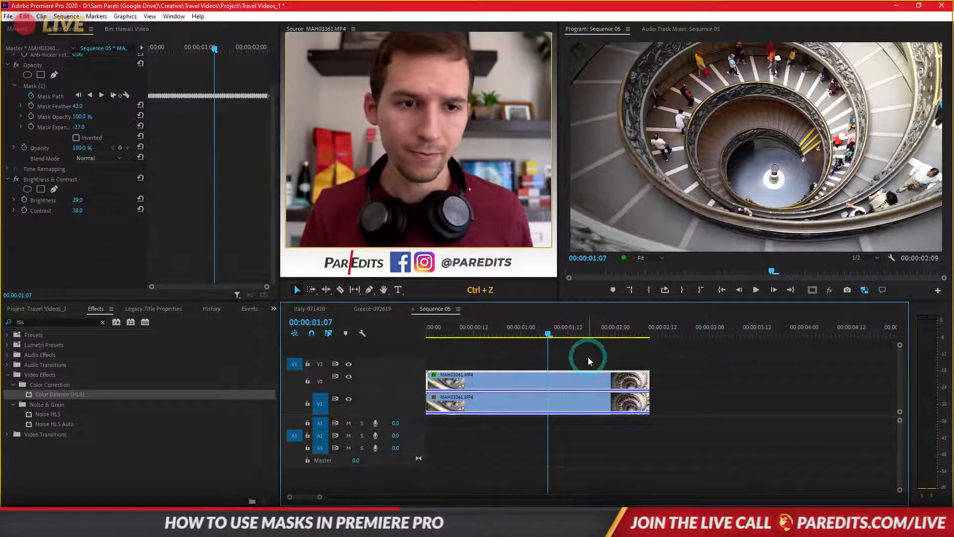
- At 00:00:00:23, apply Color Balance (HLS) to the lower clip with lightness 83, and start and cancel a preview render
{"action": "left_click", "coordinate": [541, 333]}
{"action": "left_click_drag", "start_coordinate": [541, 333], "coordinate": [516, 332]}
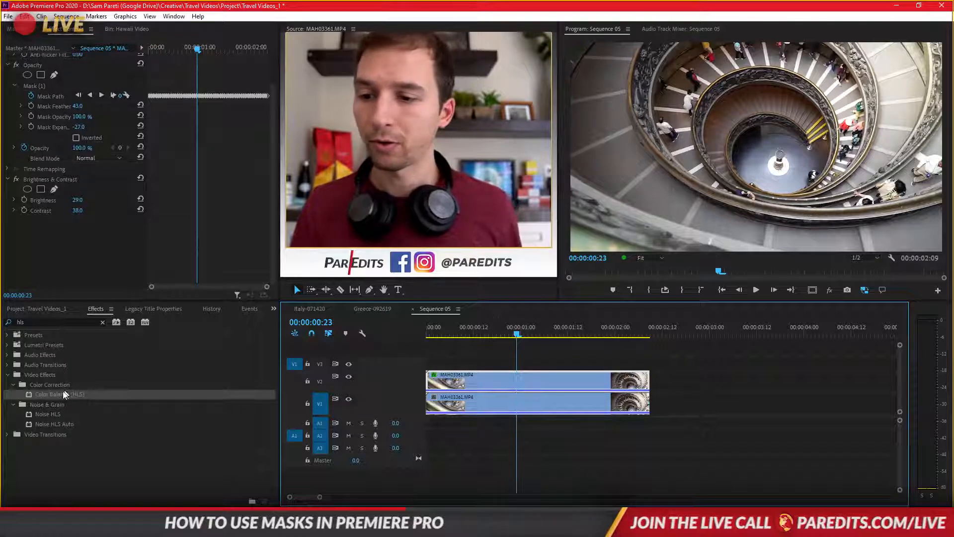
{"action": "left_click_drag", "start_coordinate": [54, 395], "coordinate": [497, 398]}
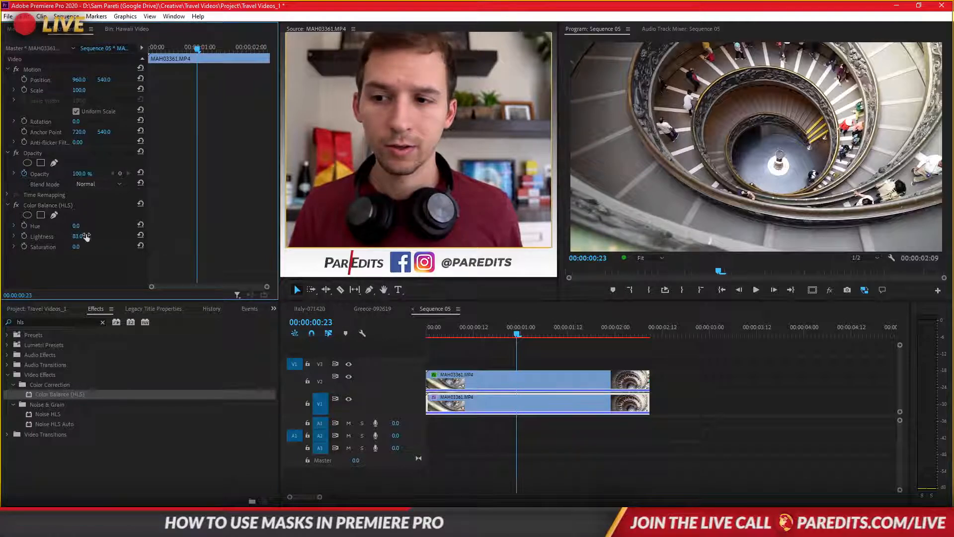
{"action": "left_click", "coordinate": [552, 358]}
{"action": "key", "text": "Return"}
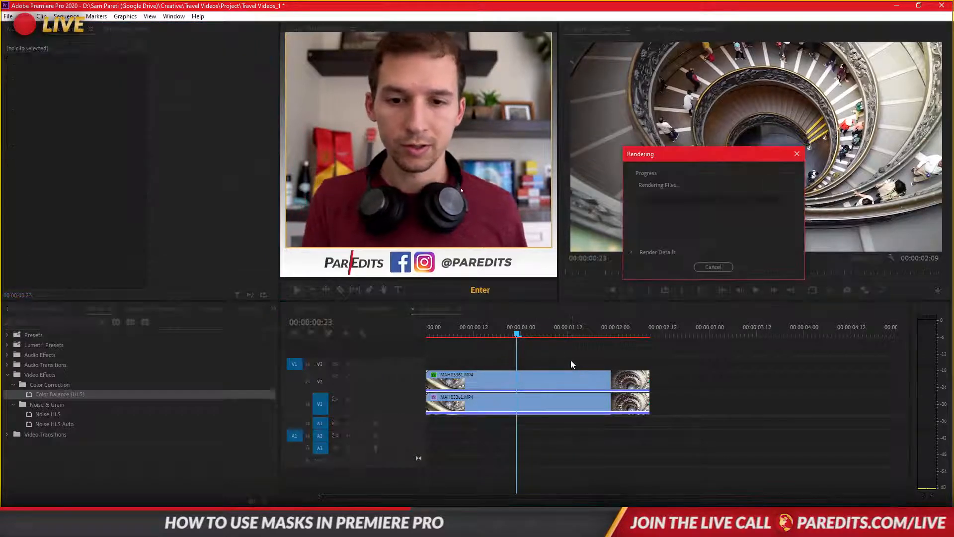
{"action": "left_click", "coordinate": [717, 271]}
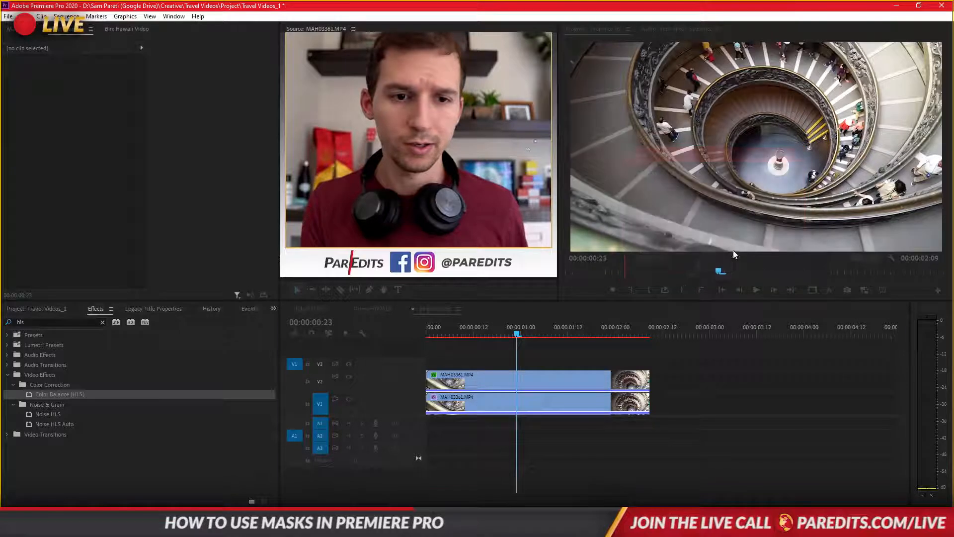
- Check the upper clip's effects and delete Color Balance (HLS) from the lower clip
{"action": "left_click", "coordinate": [50, 309]}
{"action": "left_click", "coordinate": [486, 379]}
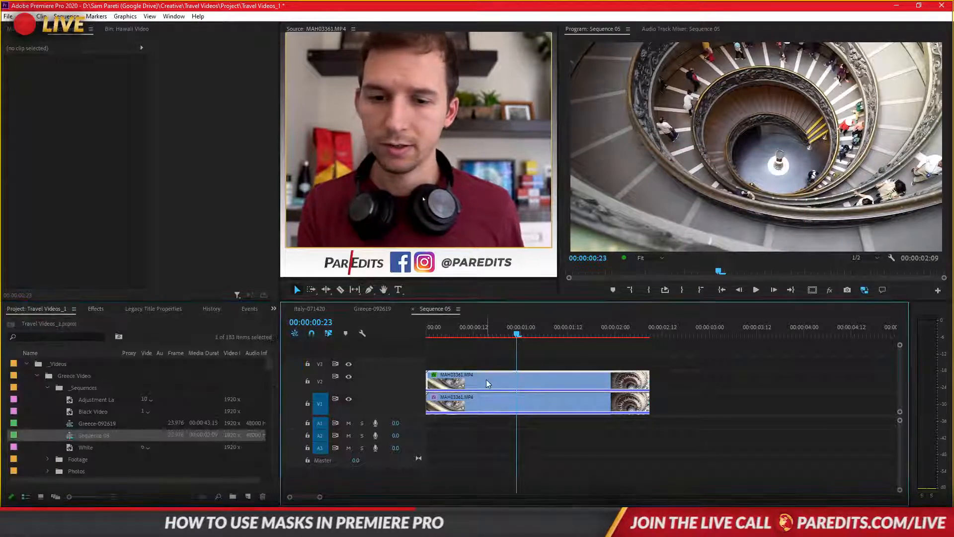
{"action": "scroll", "coordinate": [190, 252], "scroll_direction": "down", "scroll_amount": 3}
{"action": "left_click", "coordinate": [486, 408]}
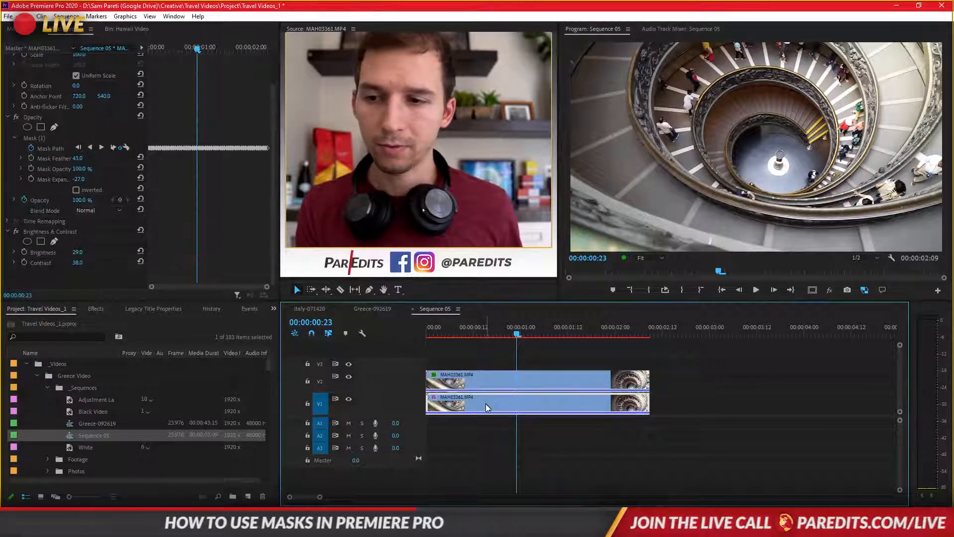
{"action": "left_click", "coordinate": [38, 203]}
{"action": "key", "text": "Delete"}
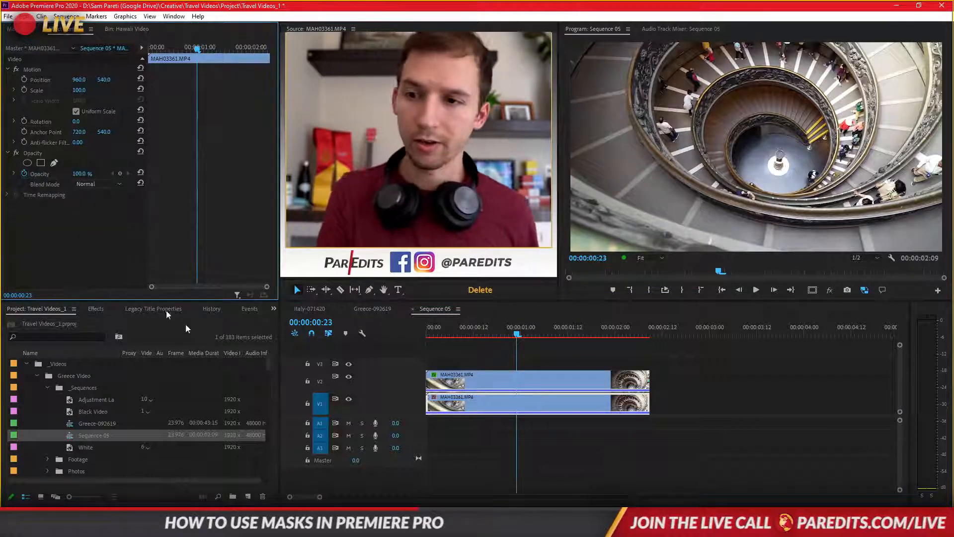
- Play the sequence from the start, check the composite at 00:00:00:21, and return to the first frame
{"action": "left_click", "coordinate": [616, 434]}
{"action": "key", "text": "Home"}
{"action": "key", "text": "space"}
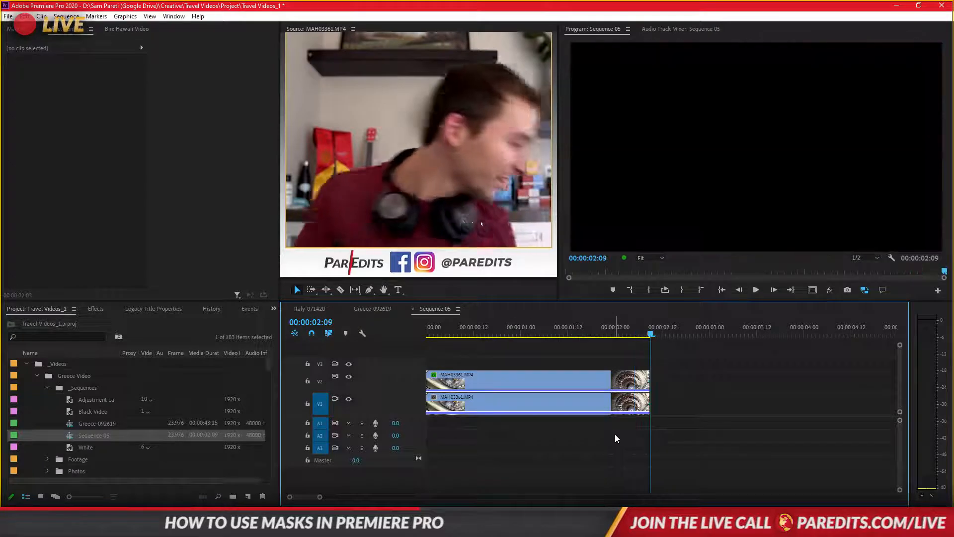
{"action": "left_click", "coordinate": [509, 332]}
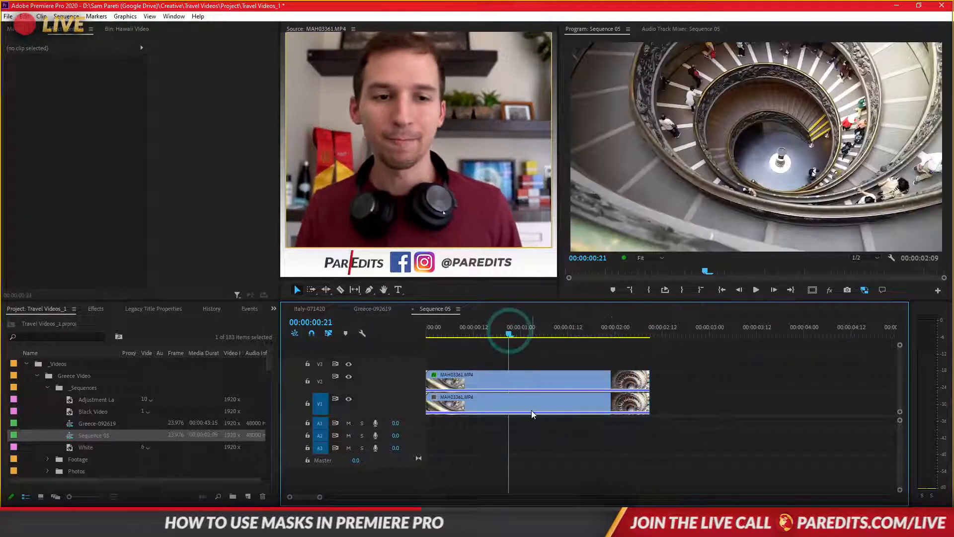
{"action": "left_click_drag", "start_coordinate": [500, 333], "coordinate": [435, 334]}
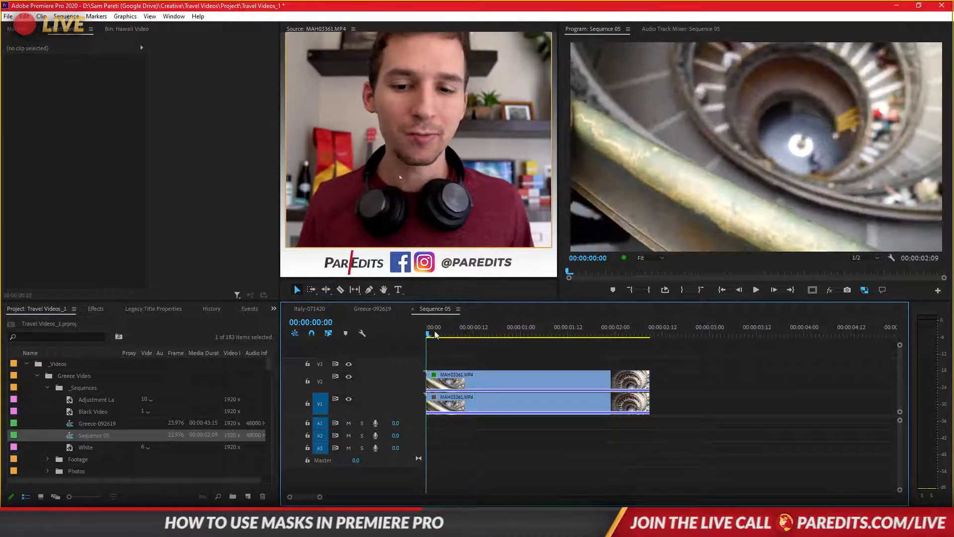
- Delete Brightness & Contrast and the opacity mask from the upper clip, and move the playhead to 00:00:00:13
{"action": "left_click", "coordinate": [455, 381]}
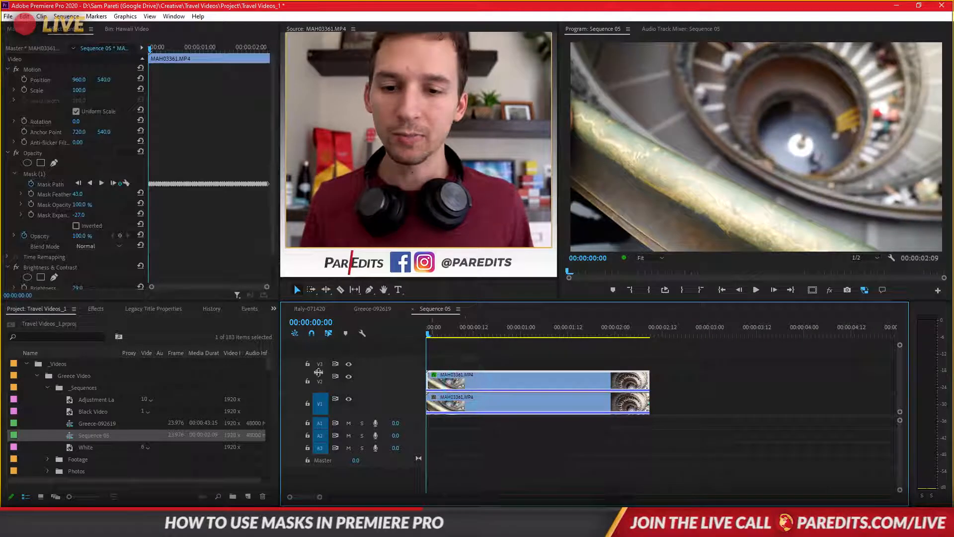
{"action": "left_click", "coordinate": [31, 174]}
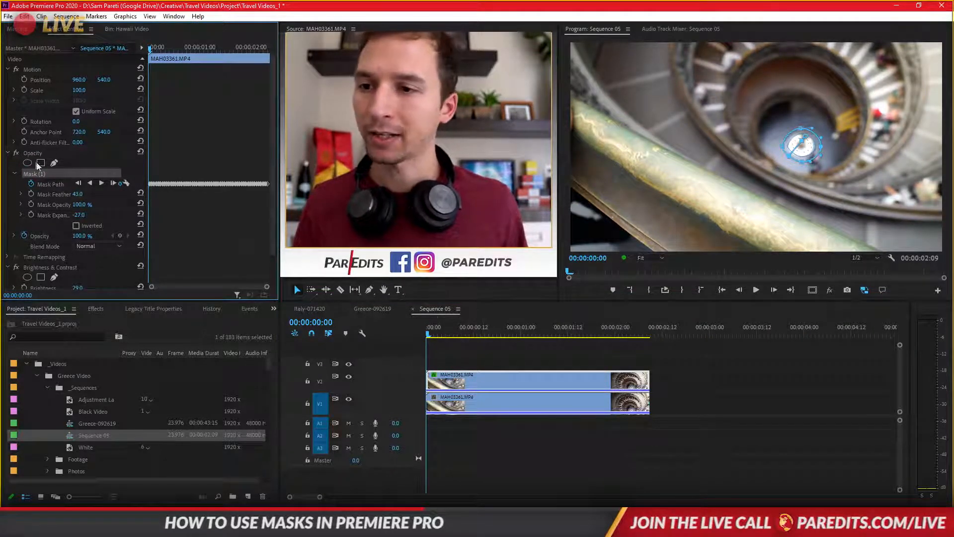
{"action": "left_click", "coordinate": [35, 267]}
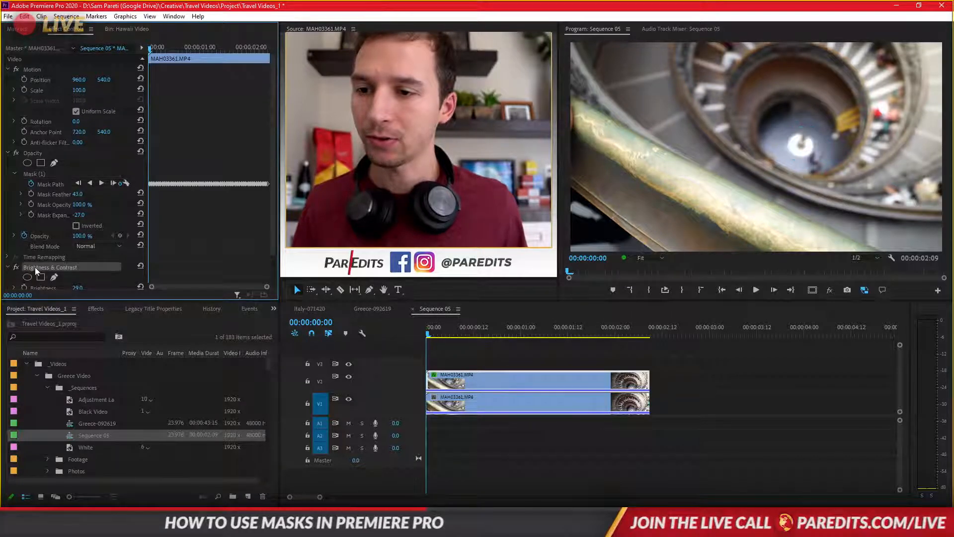
{"action": "key", "text": "Delete"}
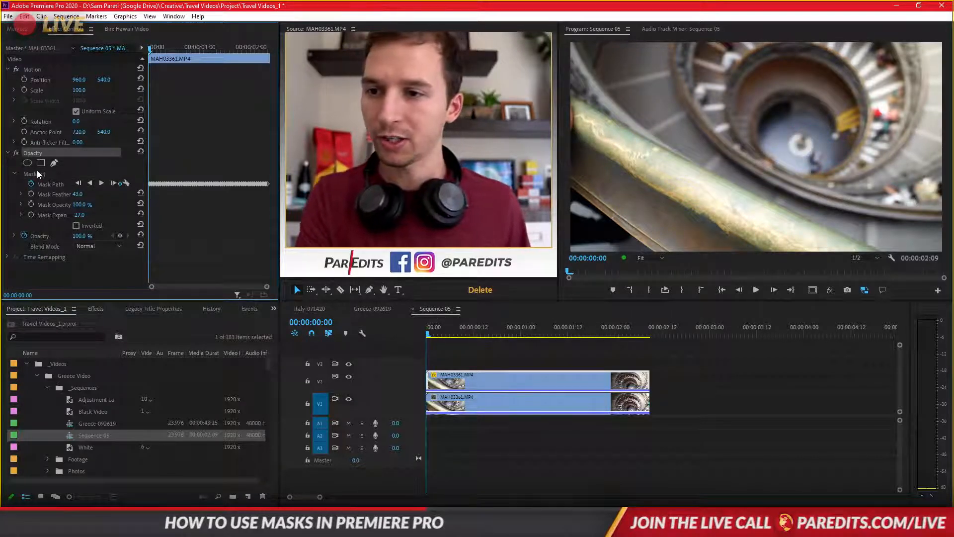
{"action": "left_click", "coordinate": [37, 173]}
{"action": "key", "text": "Delete"}
{"action": "left_click", "coordinate": [505, 378]}
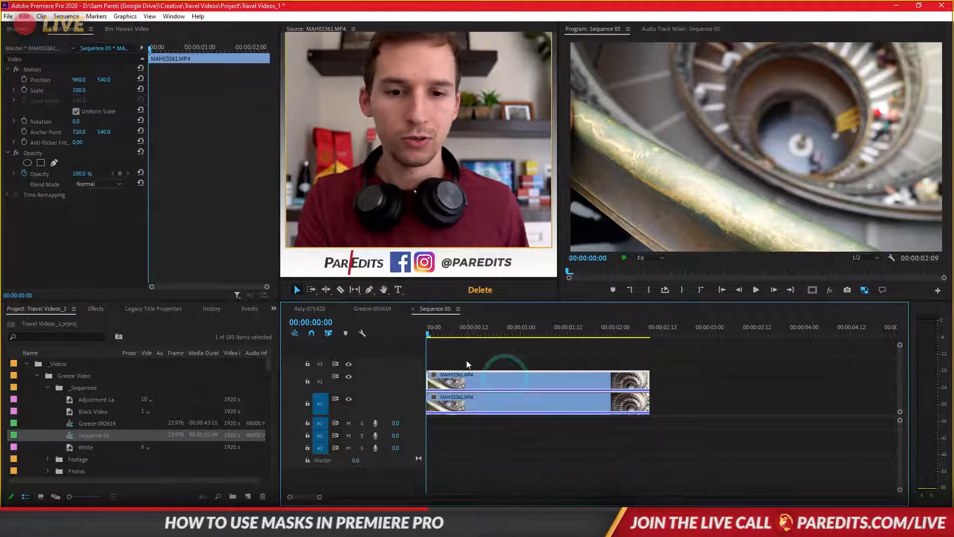
{"action": "left_click_drag", "start_coordinate": [456, 324], "coordinate": [481, 347]}
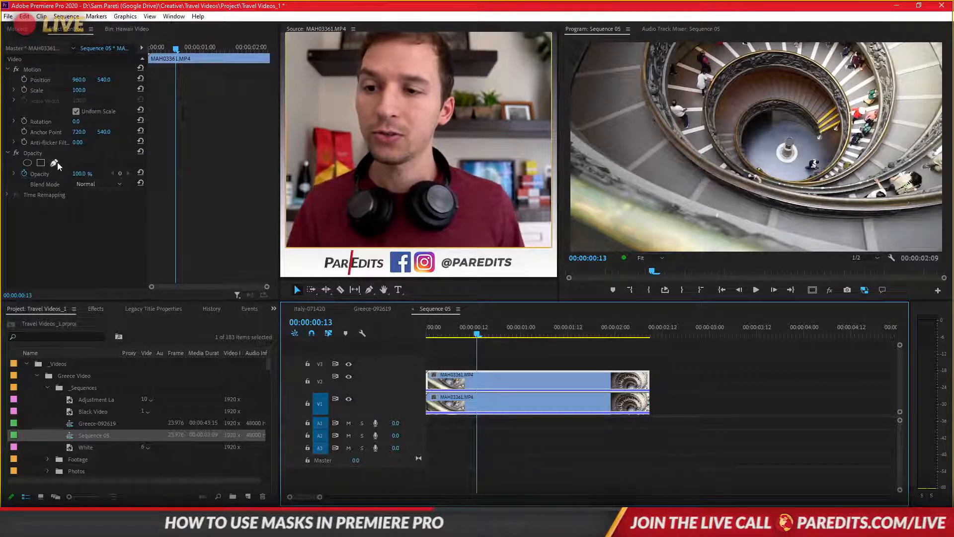
- Magnify the preview to 200%, return to the first frame, and start a pen-drawn opacity mask on the upper clip
{"action": "left_click", "coordinate": [651, 257]}
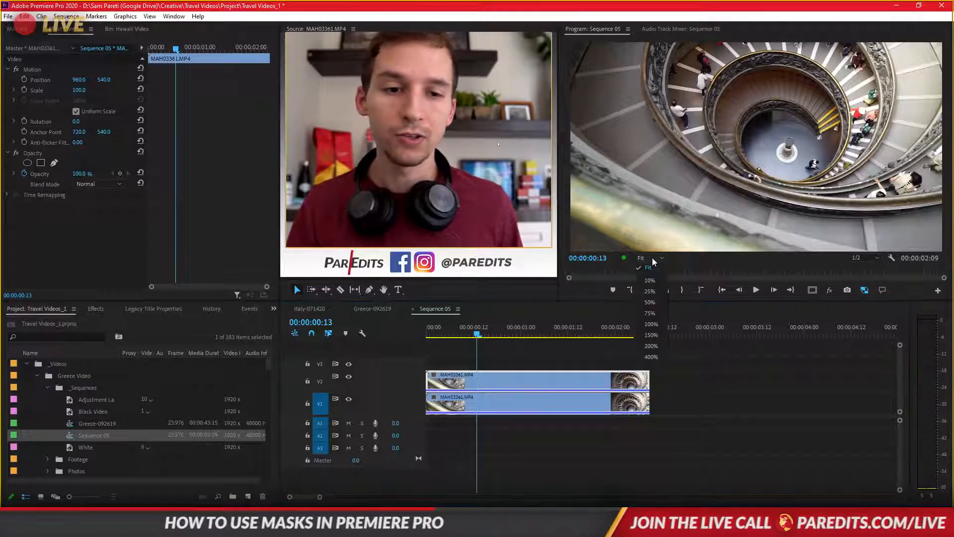
{"action": "left_click", "coordinate": [651, 346]}
{"action": "left_click_drag", "start_coordinate": [747, 249], "coordinate": [776, 245]}
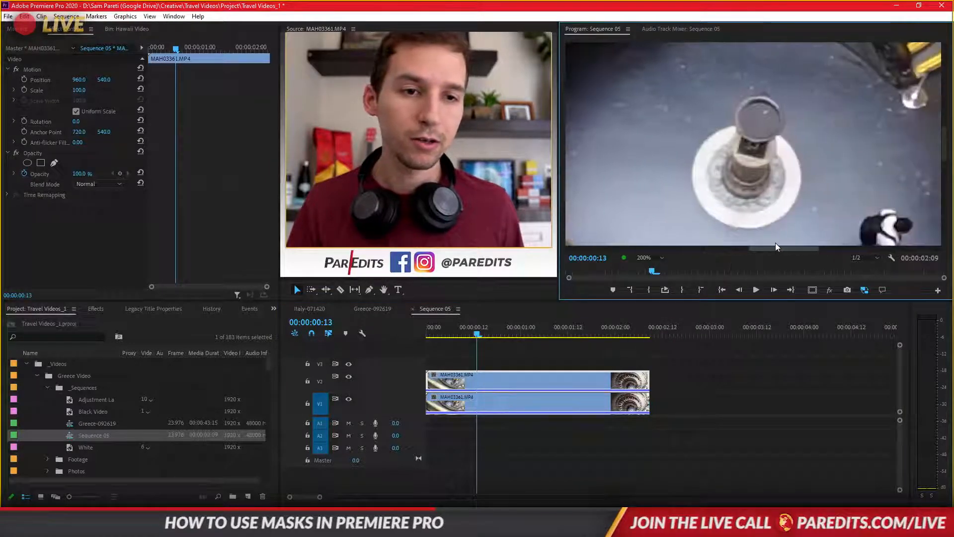
{"action": "left_click", "coordinate": [392, 333]}
{"action": "key", "text": "Home"}
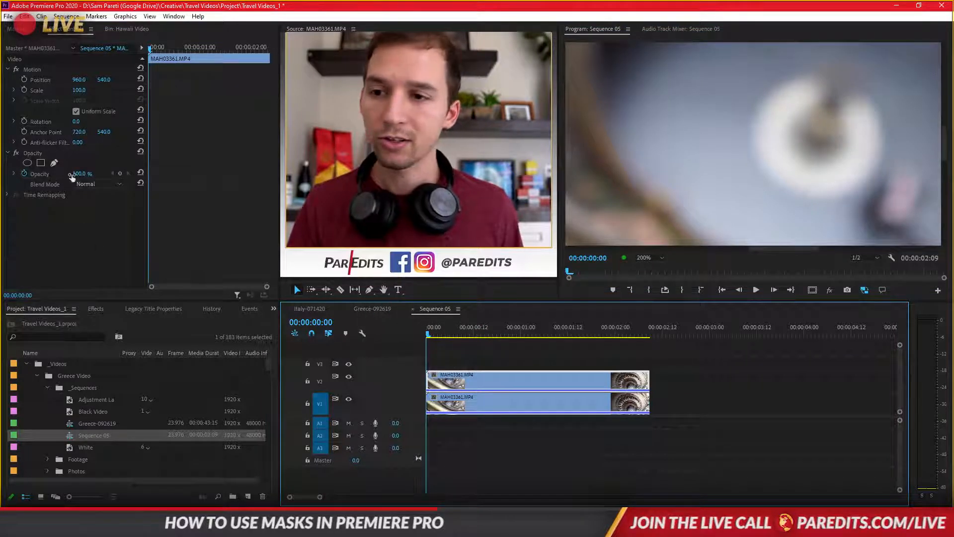
{"action": "left_click", "coordinate": [50, 162]}
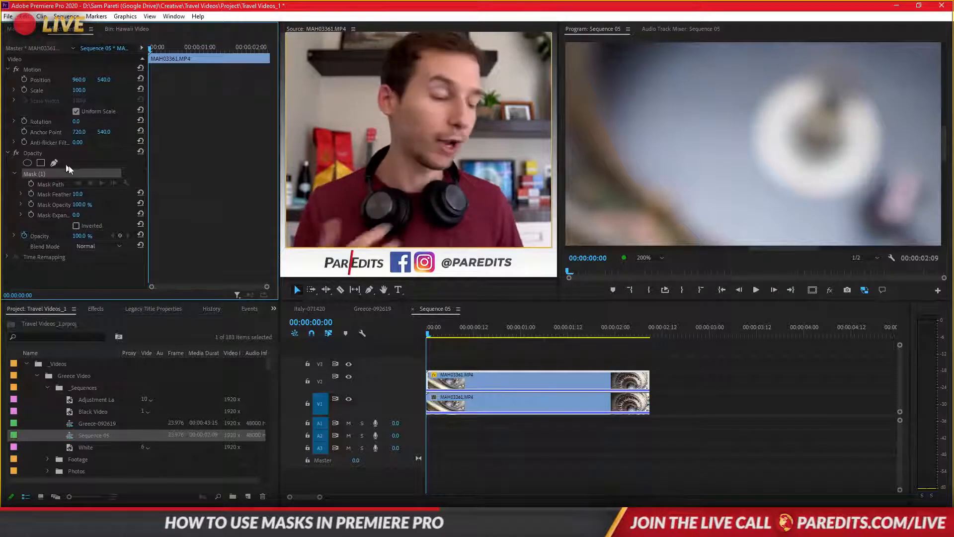
{"action": "left_click", "coordinate": [730, 136]}
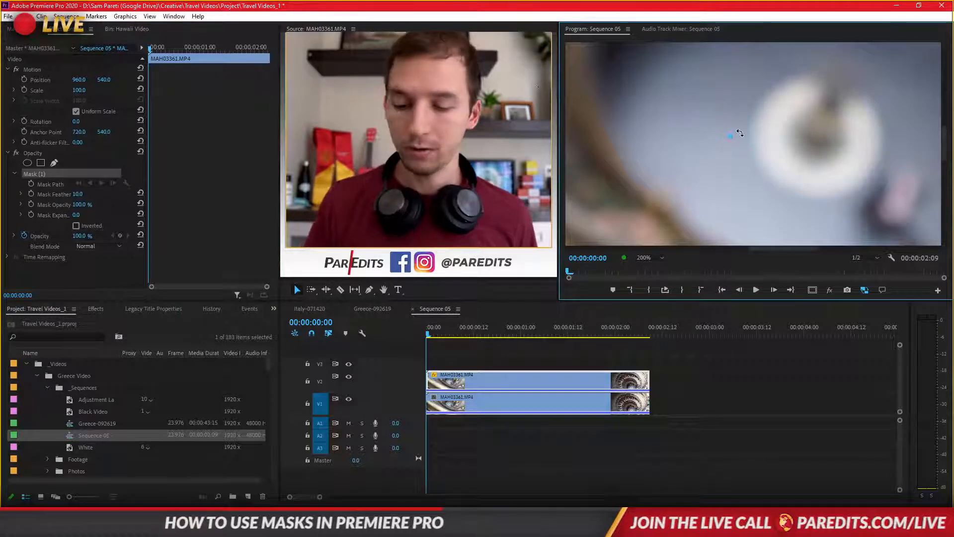
{"action": "key", "text": "ctrl+z"}
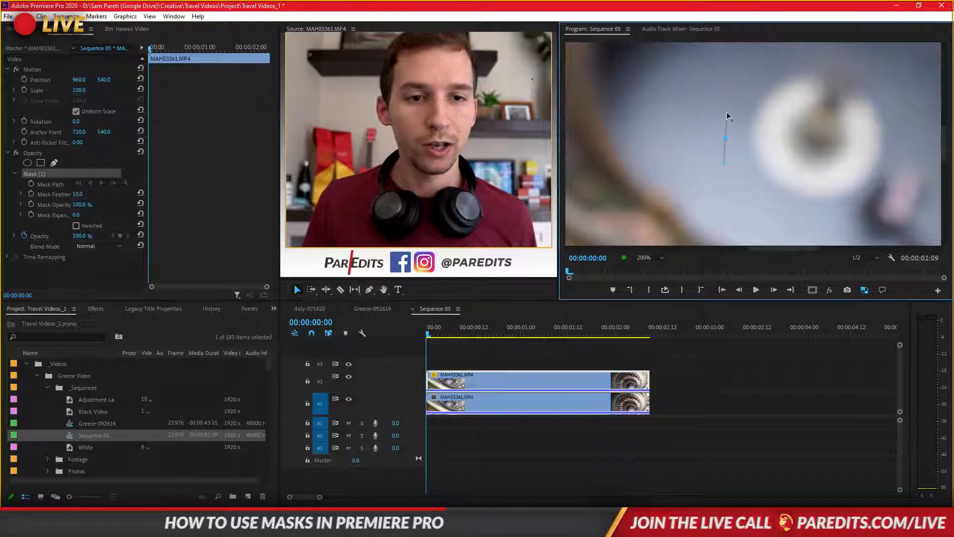
- Draw a closed, curved mask path around the staircase's round white base and smooth its leftmost point into a rounded curve
{"action": "left_click_drag", "start_coordinate": [727, 112], "coordinate": [724, 106]}
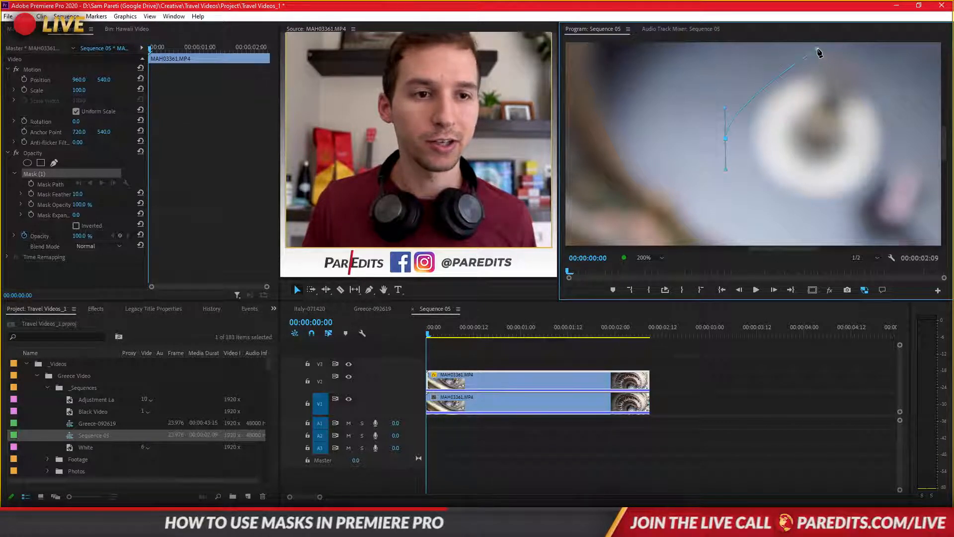
{"action": "left_click_drag", "start_coordinate": [847, 49], "coordinate": [868, 49]}
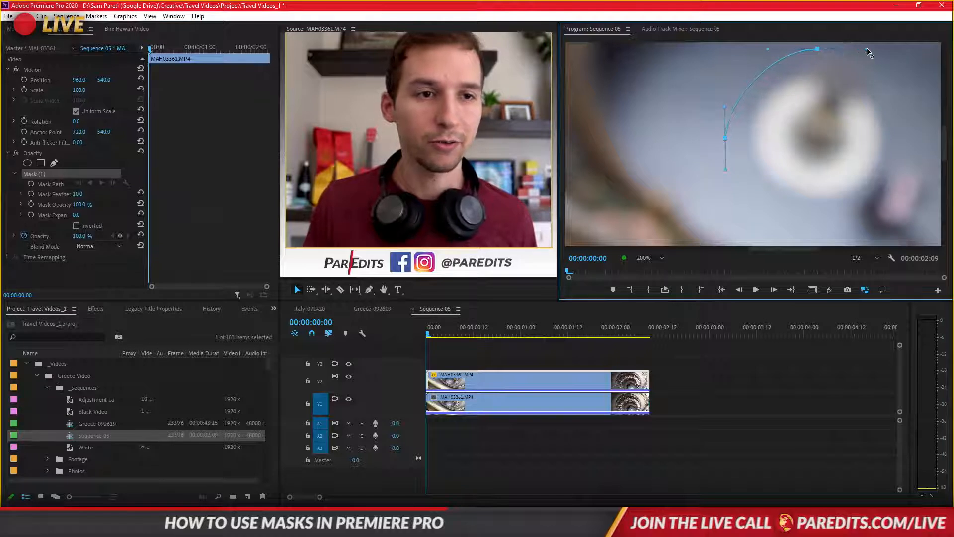
{"action": "left_click_drag", "start_coordinate": [903, 133], "coordinate": [904, 163]}
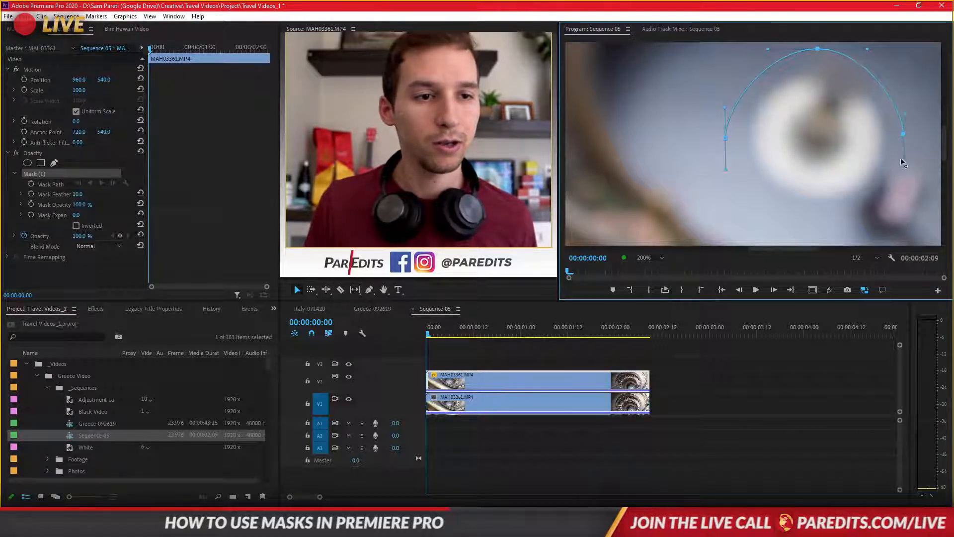
{"action": "left_click_drag", "start_coordinate": [821, 217], "coordinate": [847, 221]}
{"action": "left_click_drag", "start_coordinate": [785, 218], "coordinate": [775, 217]}
{"action": "left_click", "coordinate": [727, 140]}
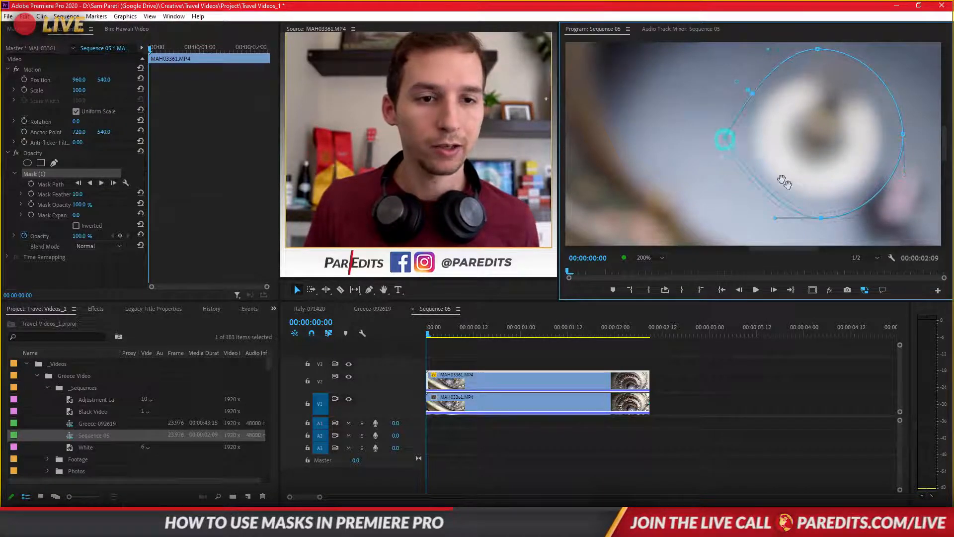
{"action": "left_click_drag", "start_coordinate": [724, 139], "coordinate": [721, 101]}
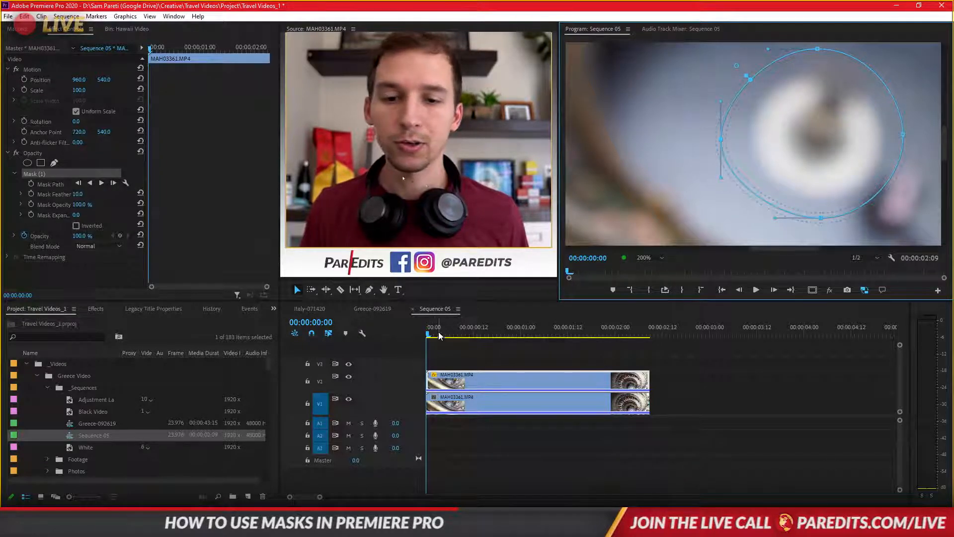
- Track the mask path forward from the first frame to the clip's end, and check the mask at 00:00:00:20 with the preview fitted
{"action": "left_click_drag", "start_coordinate": [437, 330], "coordinate": [405, 331]}
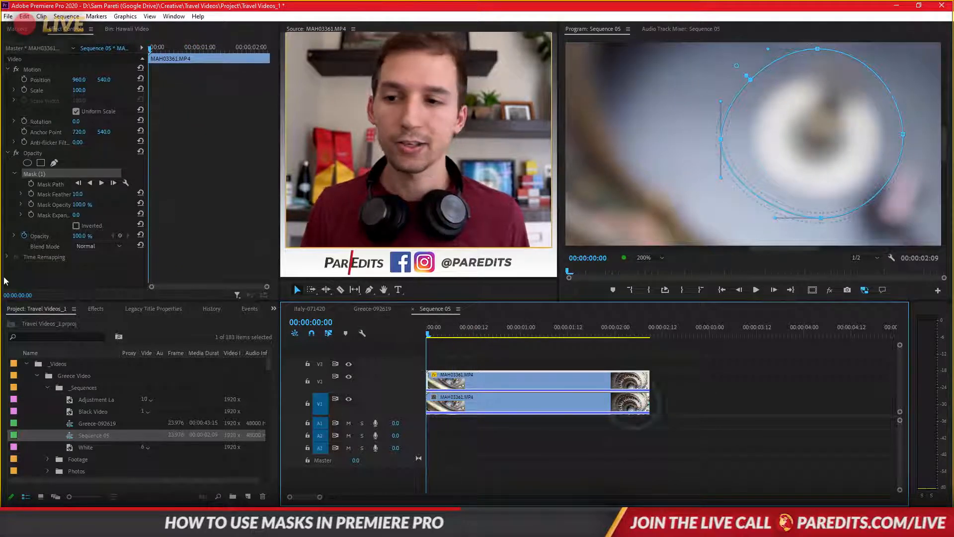
{"action": "left_click", "coordinate": [56, 185]}
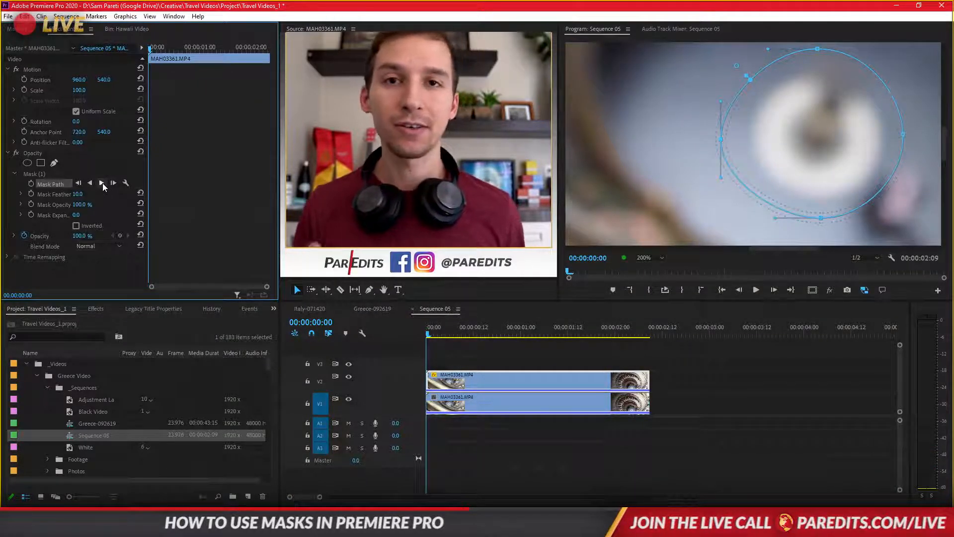
{"action": "left_click", "coordinate": [102, 183]}
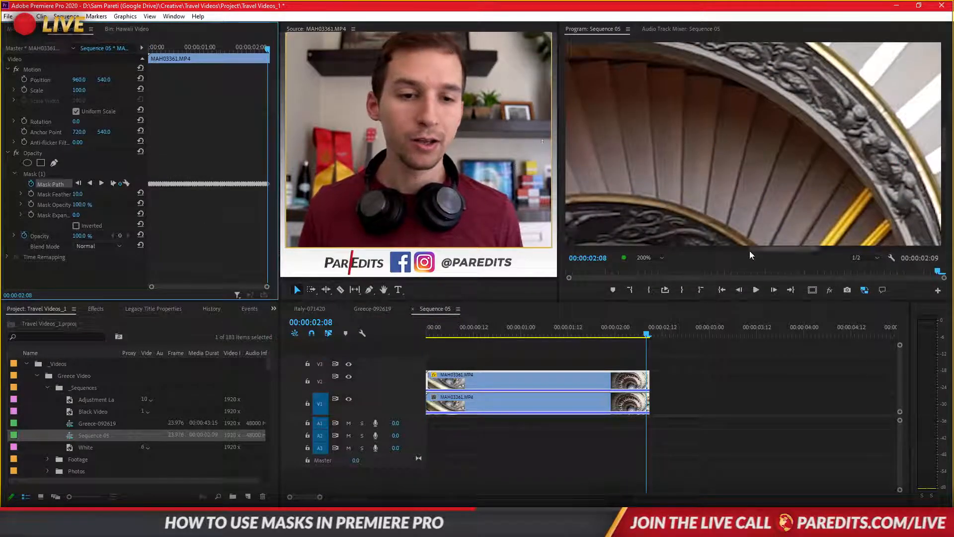
{"action": "left_click", "coordinate": [661, 257]}
{"action": "left_click", "coordinate": [660, 268]}
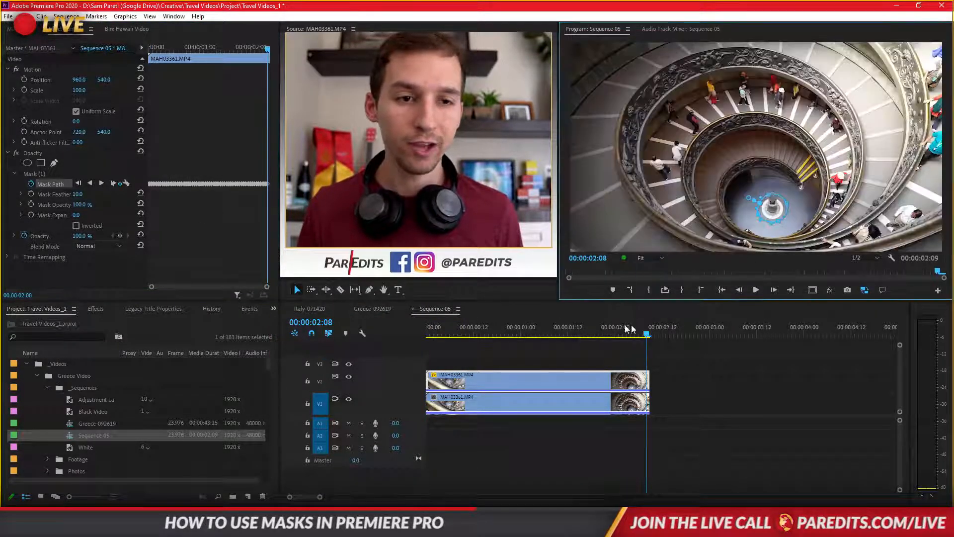
{"action": "left_click_drag", "start_coordinate": [649, 336], "coordinate": [505, 354]}
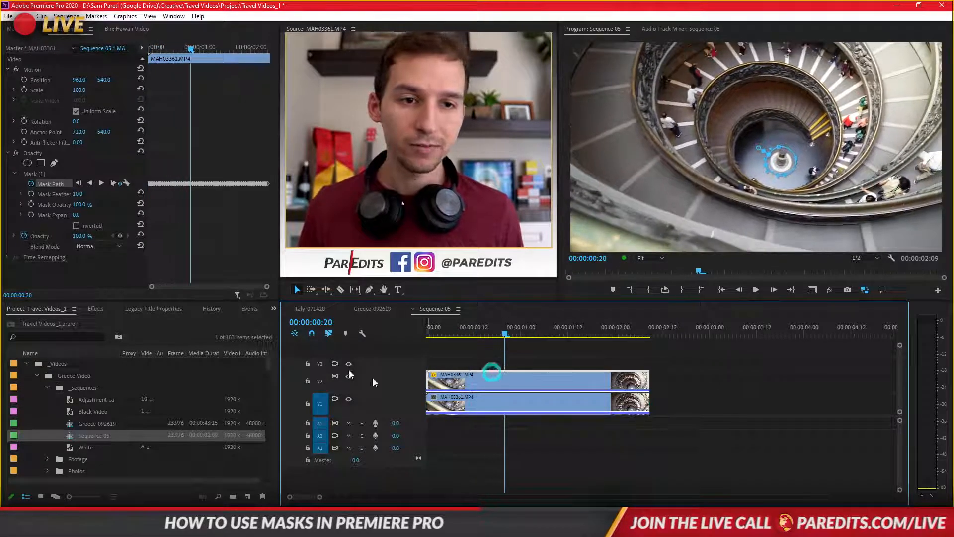
- Set the mask feather to 38 and the mask expansion to 24, checking the outline at 100% preview size
{"action": "left_click_drag", "start_coordinate": [82, 218], "coordinate": [92, 218]}
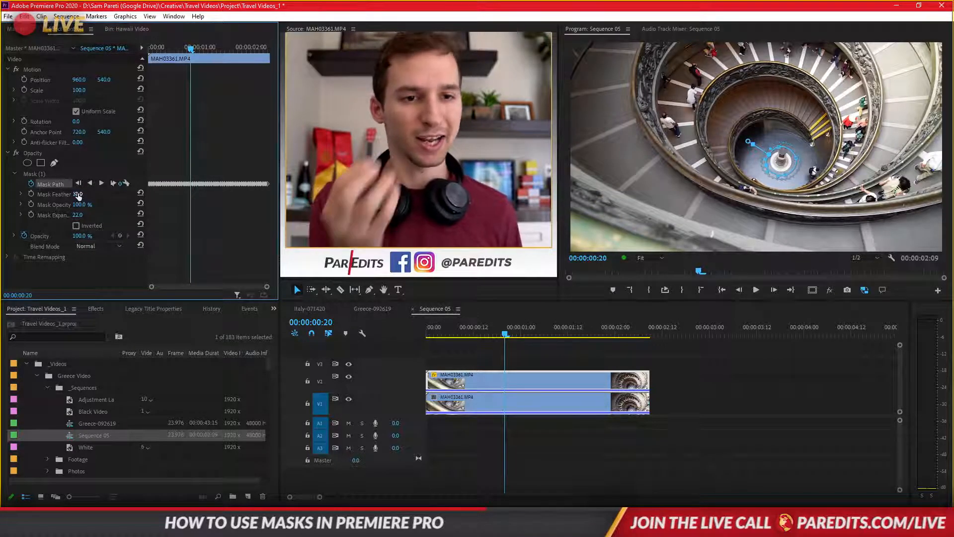
{"action": "left_click_drag", "start_coordinate": [78, 196], "coordinate": [77, 194]}
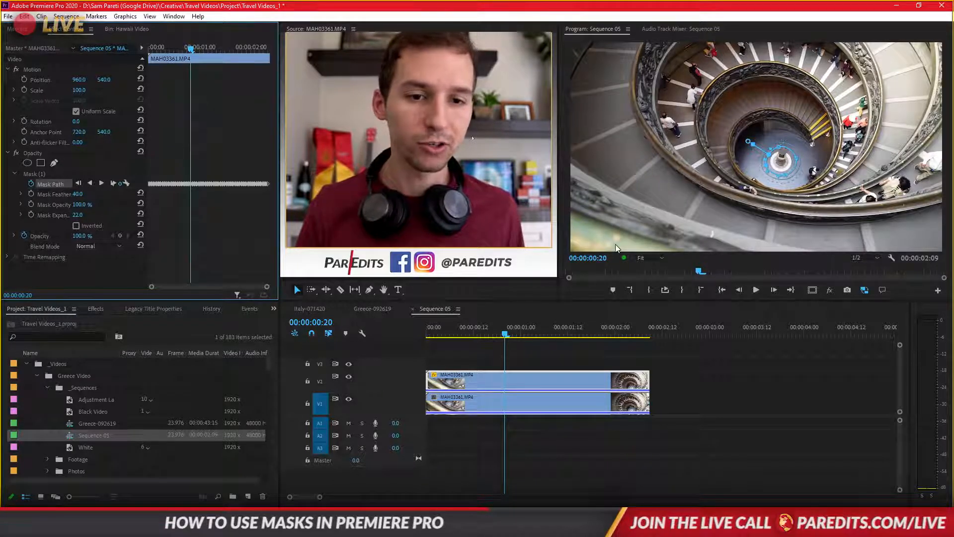
{"action": "left_click", "coordinate": [654, 257]}
{"action": "left_click", "coordinate": [660, 321]}
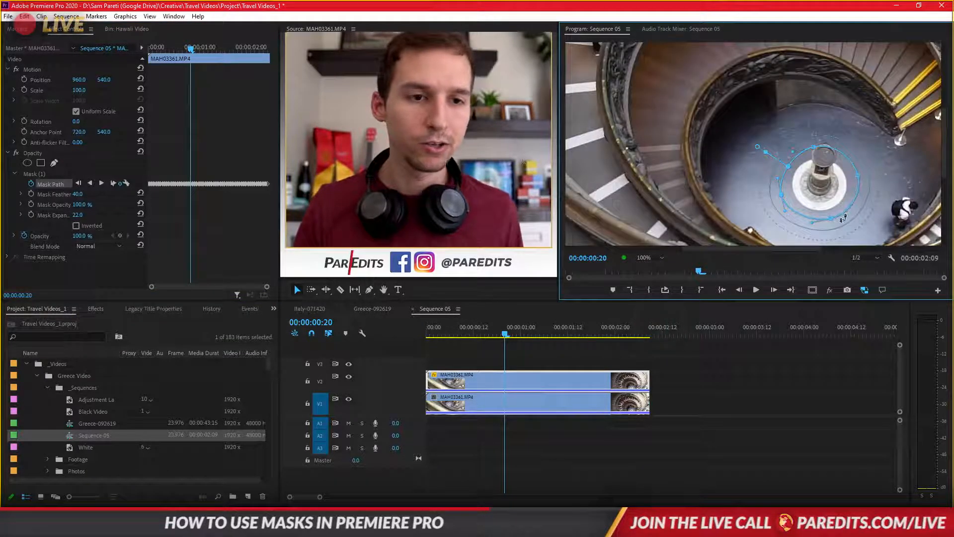
{"action": "left_click_drag", "start_coordinate": [78, 194], "coordinate": [66, 194]}
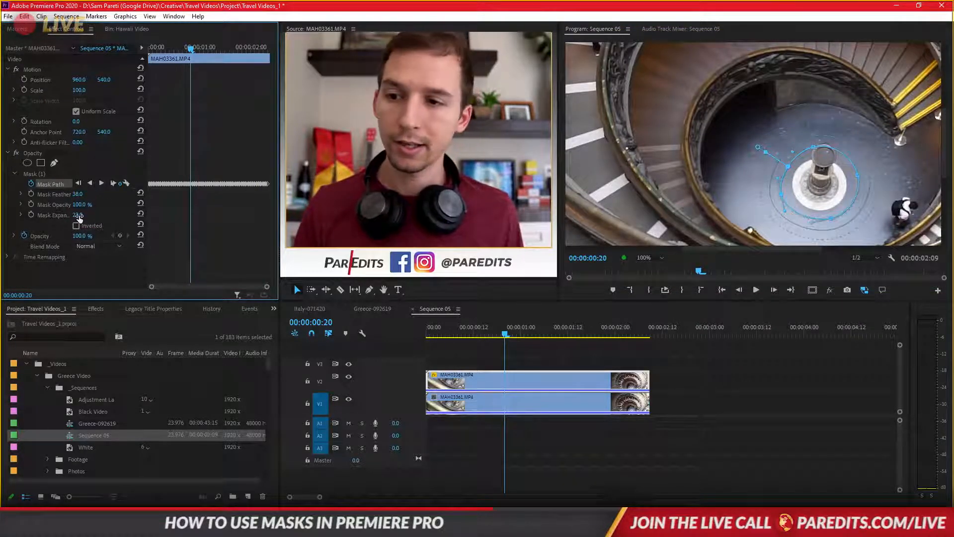
{"action": "left_click_drag", "start_coordinate": [78, 215], "coordinate": [72, 215]}
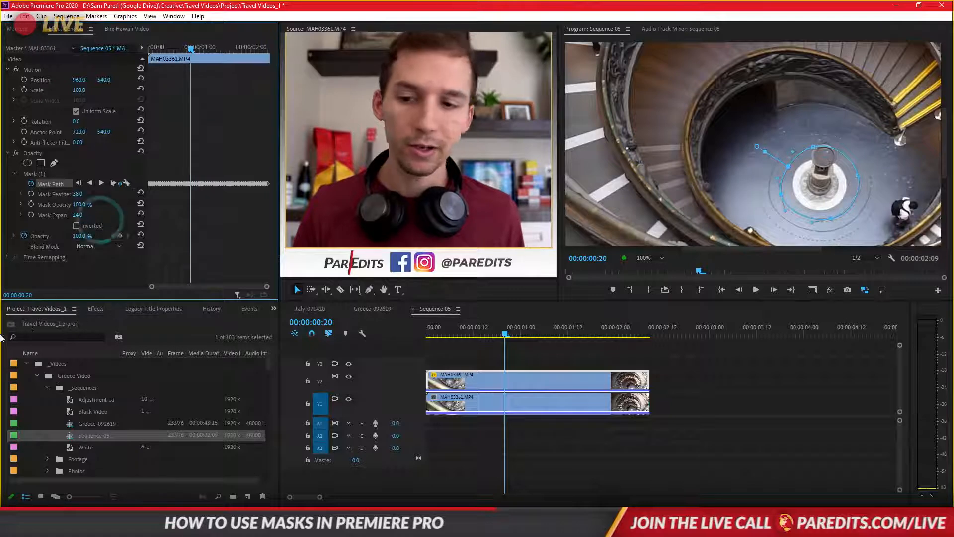
- Search the effects for "brightness"
{"action": "left_click", "coordinate": [96, 308]}
{"action": "left_click", "coordinate": [66, 321]}
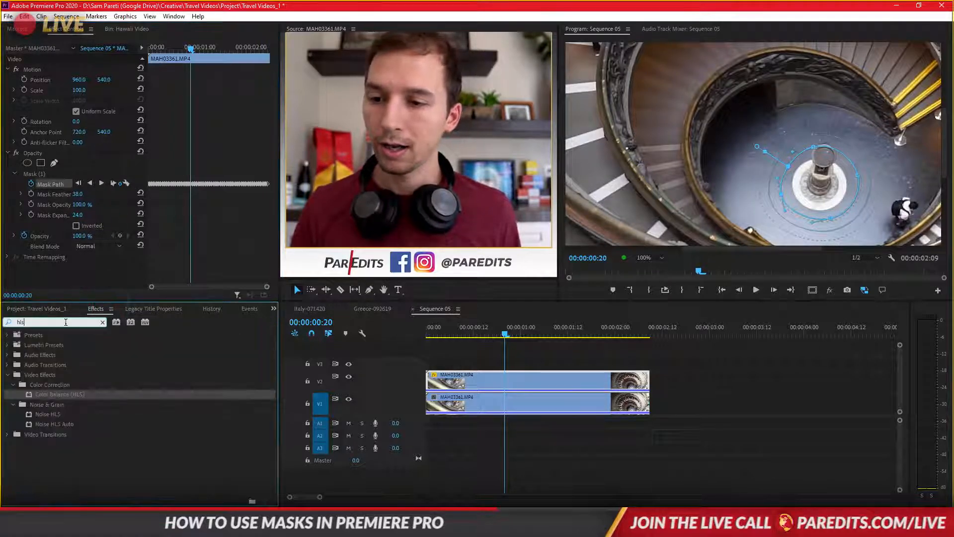
{"action": "left_click_drag", "start_coordinate": [35, 322], "coordinate": [14, 326]}
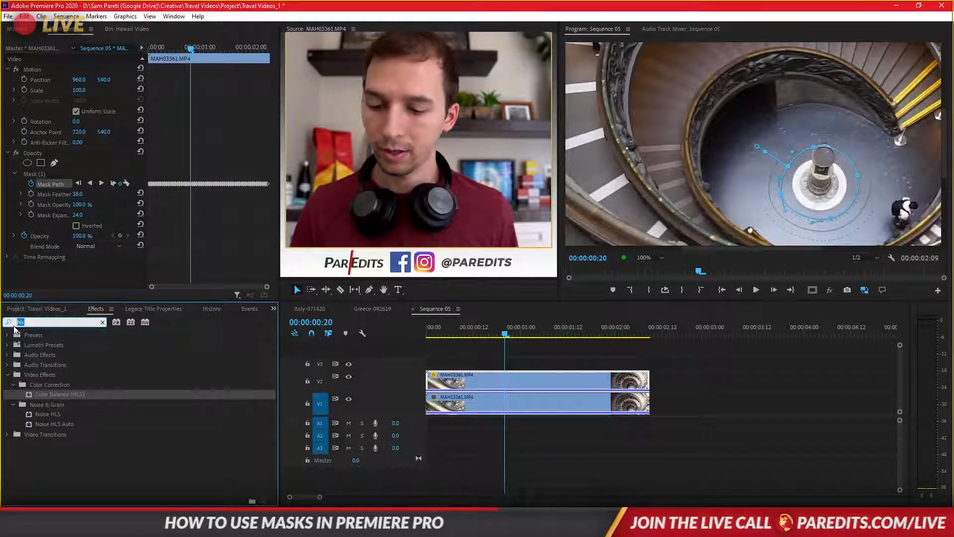
{"action": "type", "text": "brightness"}
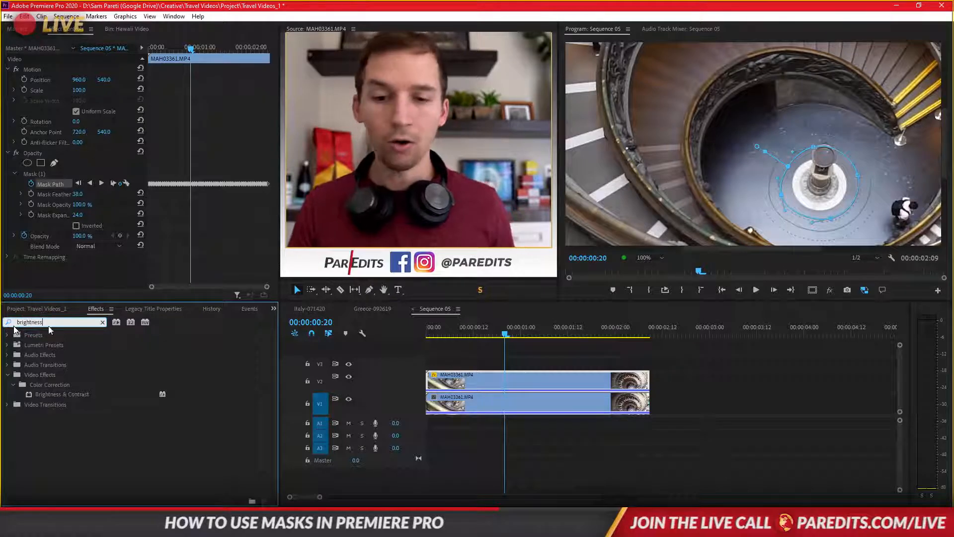
- Delete the lower clip to view the masked area alone, and undo the deletion
{"action": "left_click", "coordinate": [451, 403]}
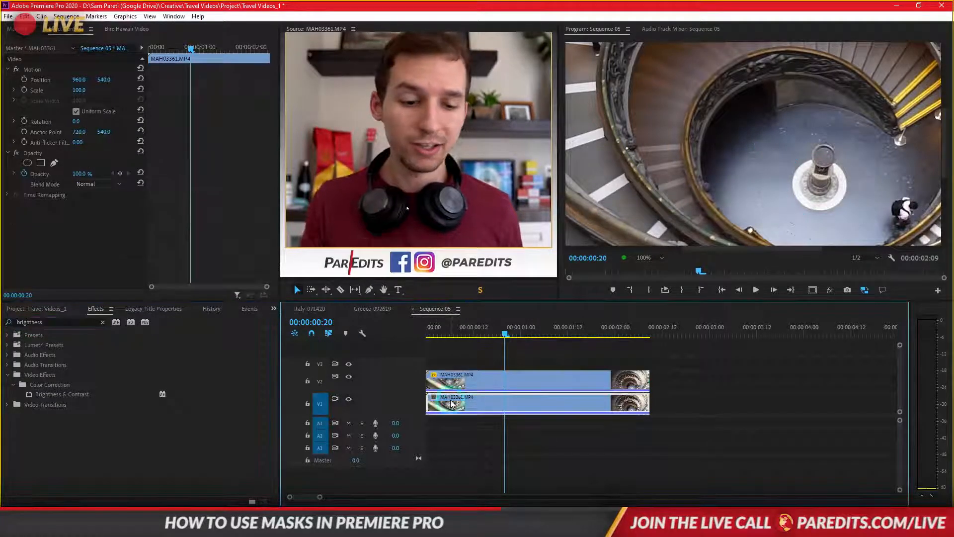
{"action": "key", "text": "Delete"}
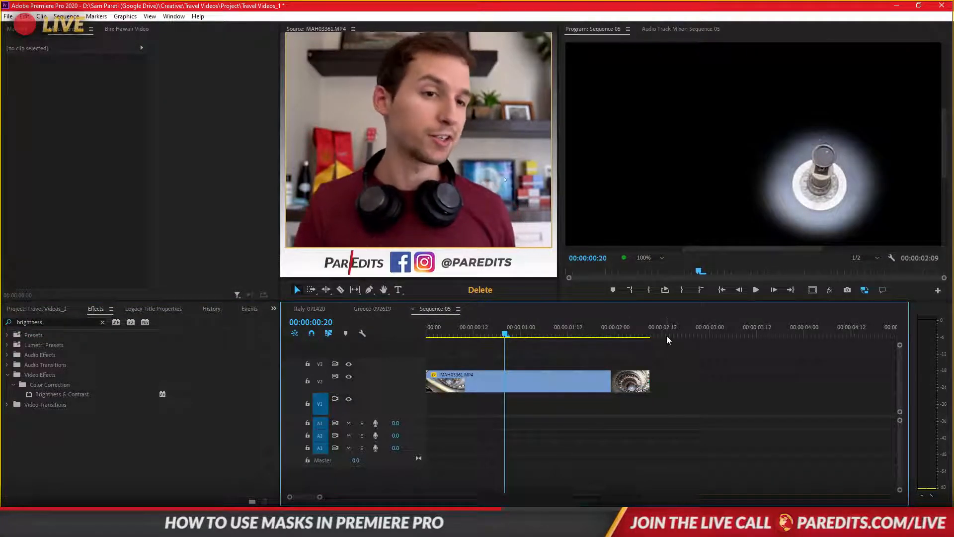
{"action": "key", "text": "ctrl+z"}
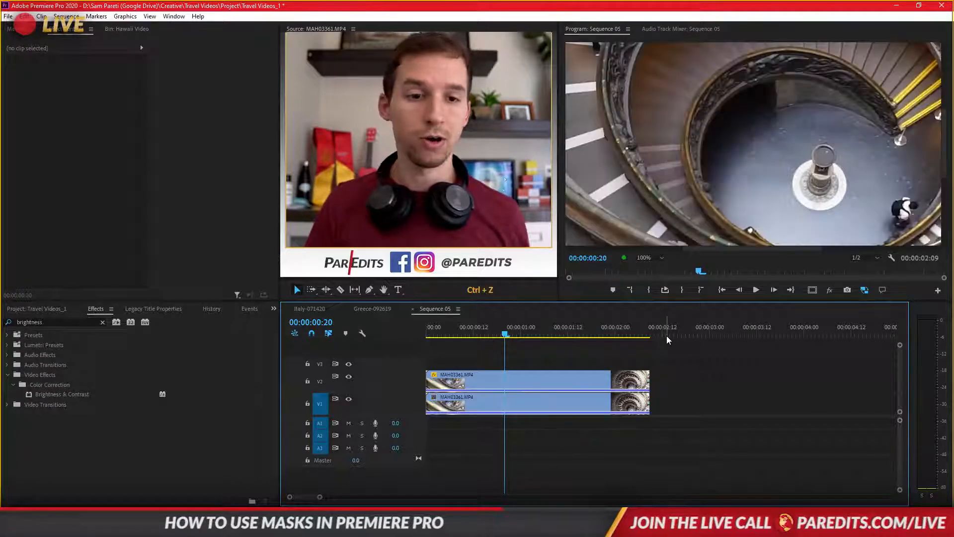
- Apply Brightness & Contrast to the upper clip with brightness 52 and contrast 12
{"action": "left_click_drag", "start_coordinate": [180, 393], "coordinate": [475, 380]}
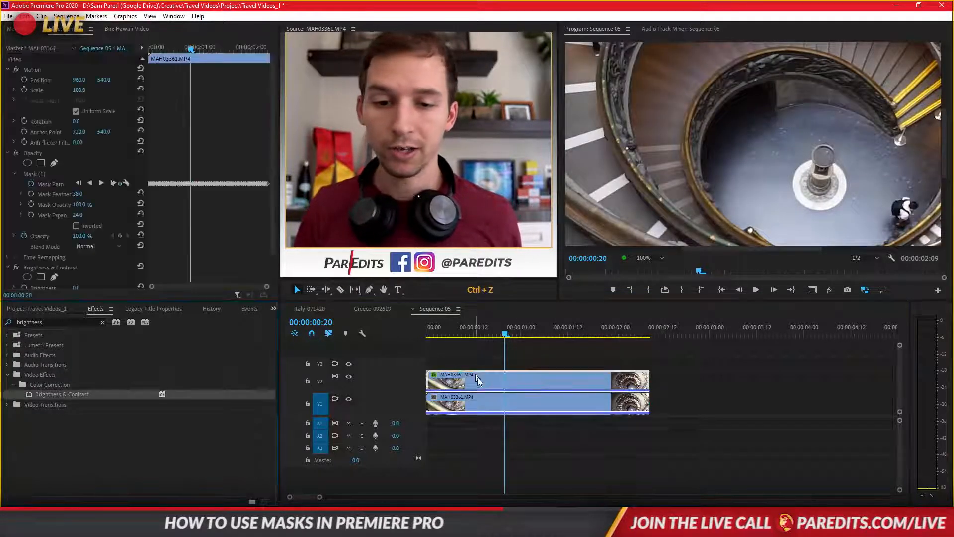
{"action": "scroll", "coordinate": [209, 235], "scroll_direction": "down", "scroll_amount": 2}
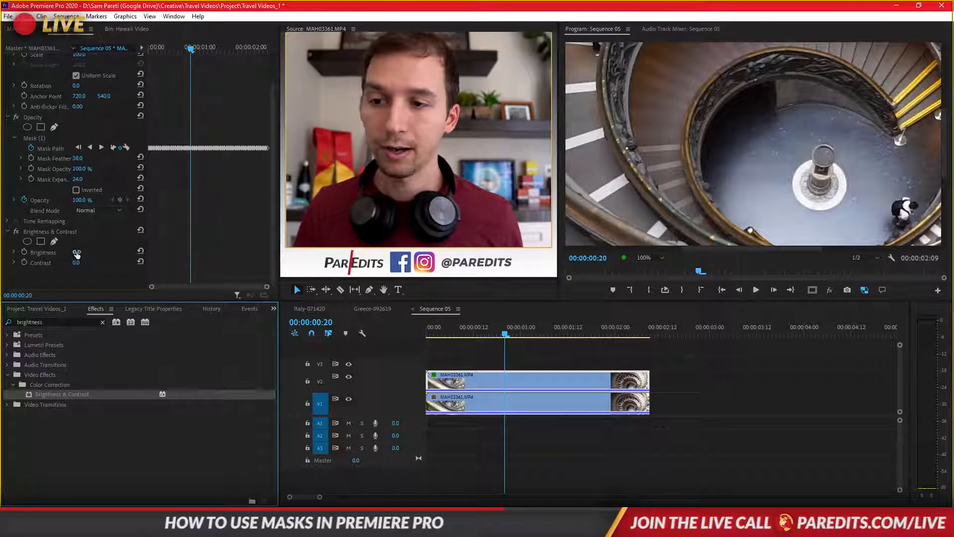
{"action": "mouse_move", "coordinate": [77, 255]}
{"action": "left_mouse_down"}
{"action": "mouse_move", "coordinate": [105, 254]}
{"action": "mouse_move", "coordinate": [82, 263]}
{"action": "mouse_move", "coordinate": [91, 262]}
{"action": "mouse_move", "coordinate": [76, 253]}
{"action": "left_mouse_up"}
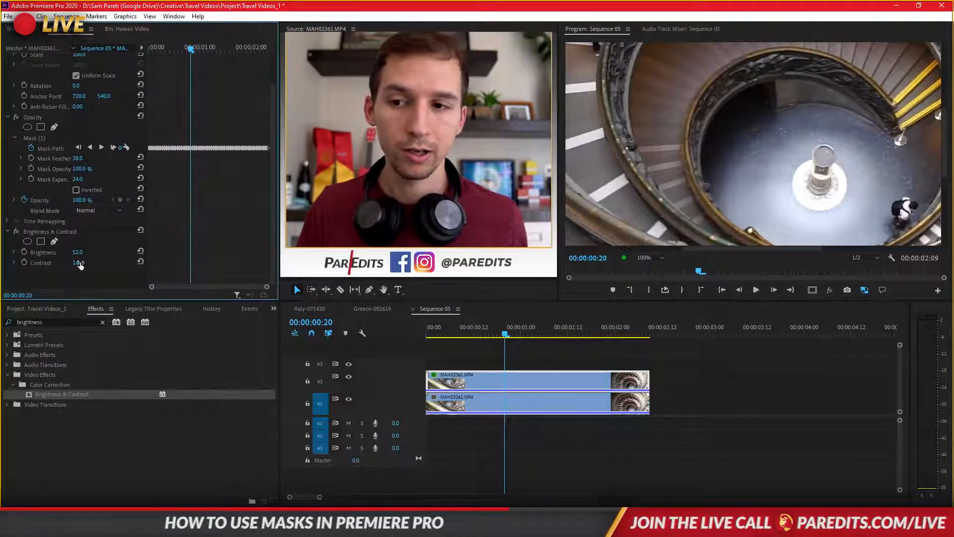
{"action": "left_click_drag", "start_coordinate": [79, 265], "coordinate": [85, 263]}
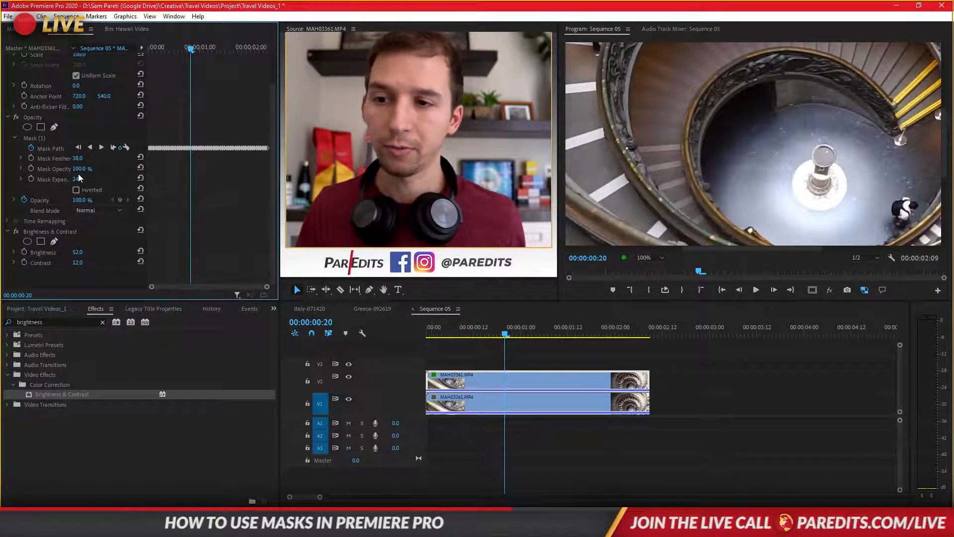
- Refine the glow on the base with mask expansion 3, mask feather 74, brightness 60 and contrast 21
{"action": "left_click_drag", "start_coordinate": [77, 179], "coordinate": [63, 179]}
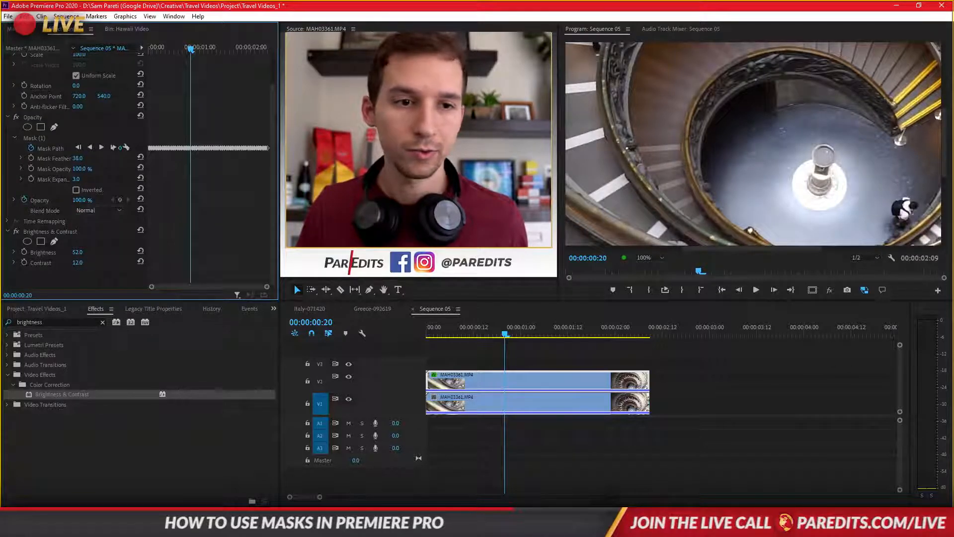
{"action": "left_click_drag", "start_coordinate": [78, 262], "coordinate": [80, 252]}
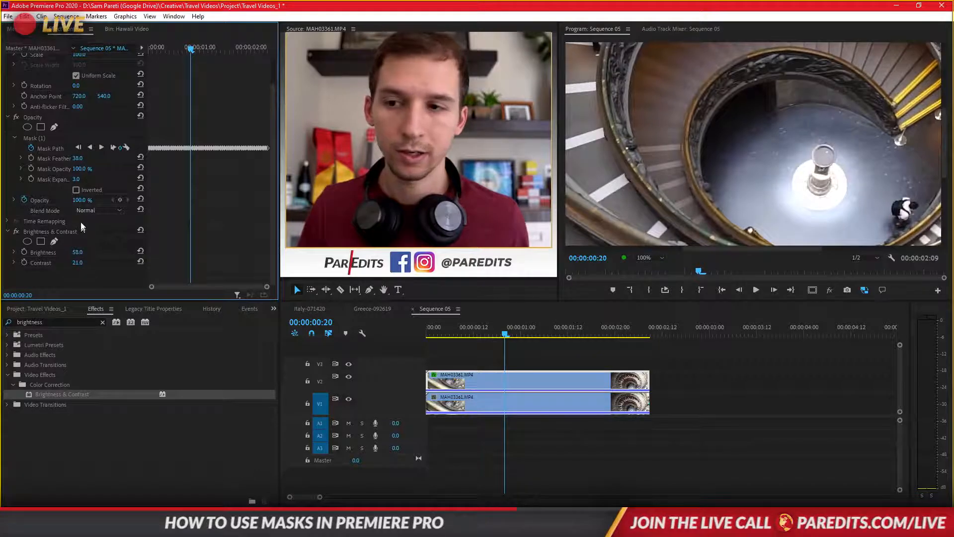
{"action": "left_click_drag", "start_coordinate": [81, 158], "coordinate": [92, 158]}
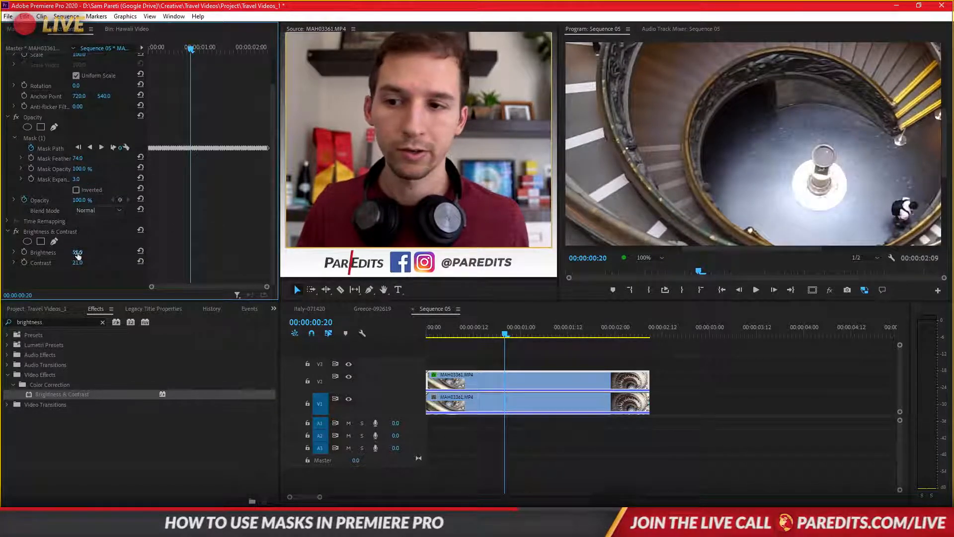
{"action": "left_click_drag", "start_coordinate": [78, 253], "coordinate": [85, 253]}
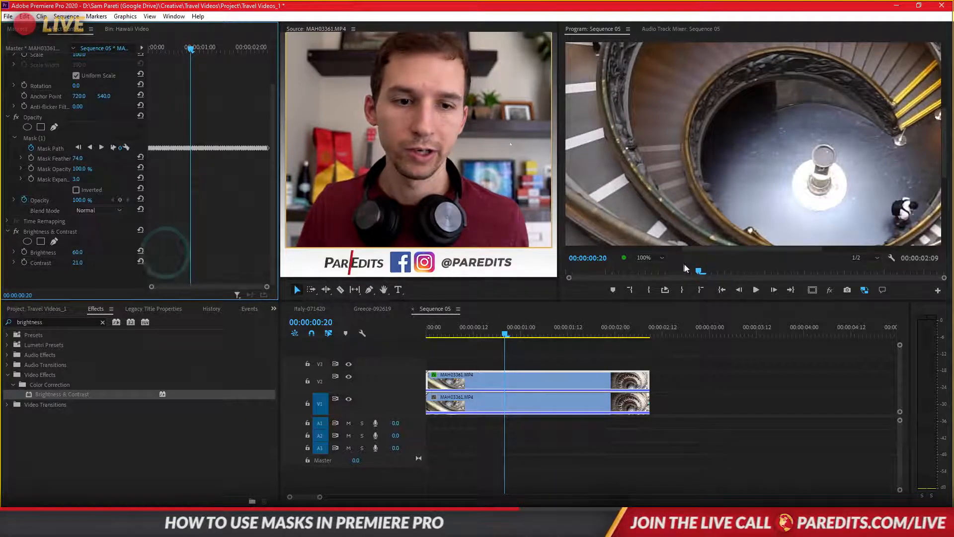
- Set the program preview zoom to Fit and play the sequence from the start to review the glow
{"action": "left_click", "coordinate": [722, 290]}
{"action": "left_click", "coordinate": [646, 258]}
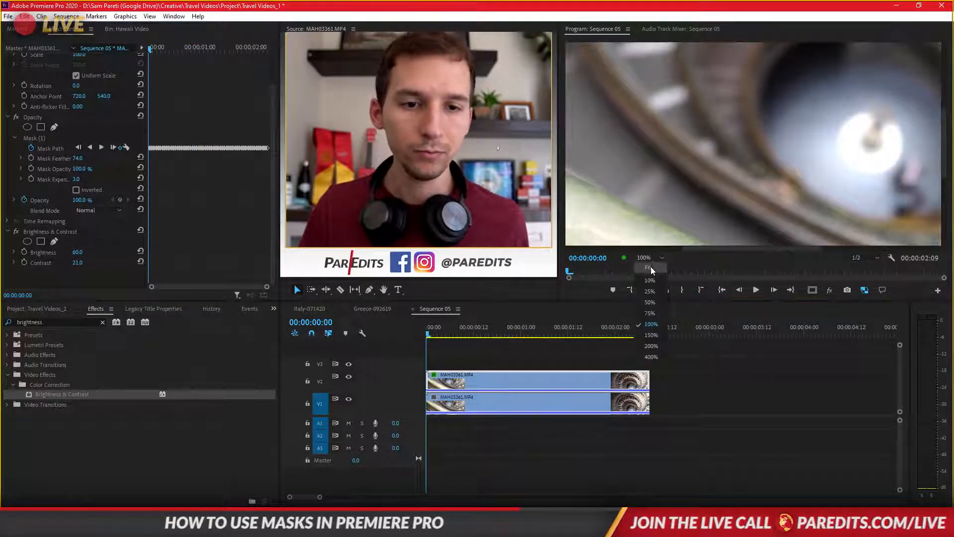
{"action": "left_click", "coordinate": [651, 269]}
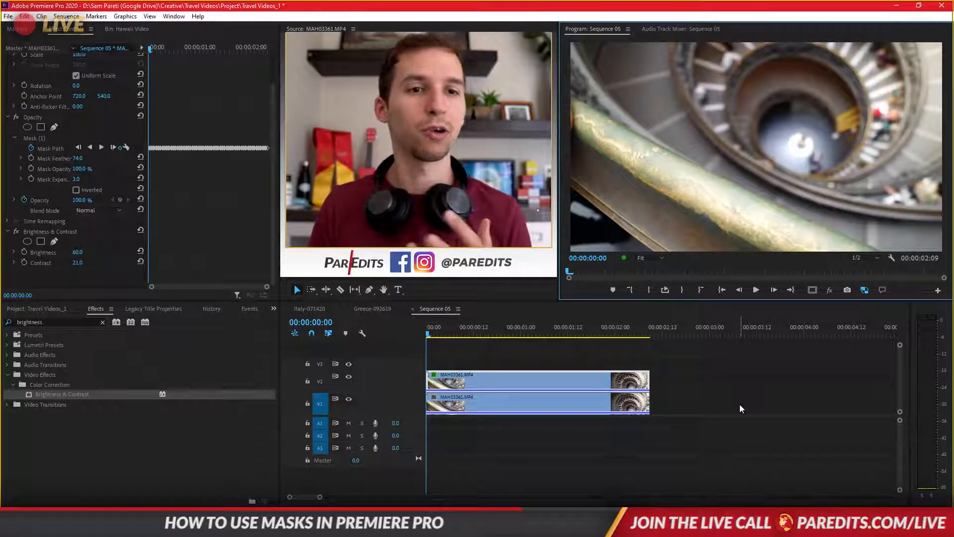
{"action": "key", "text": "space"}
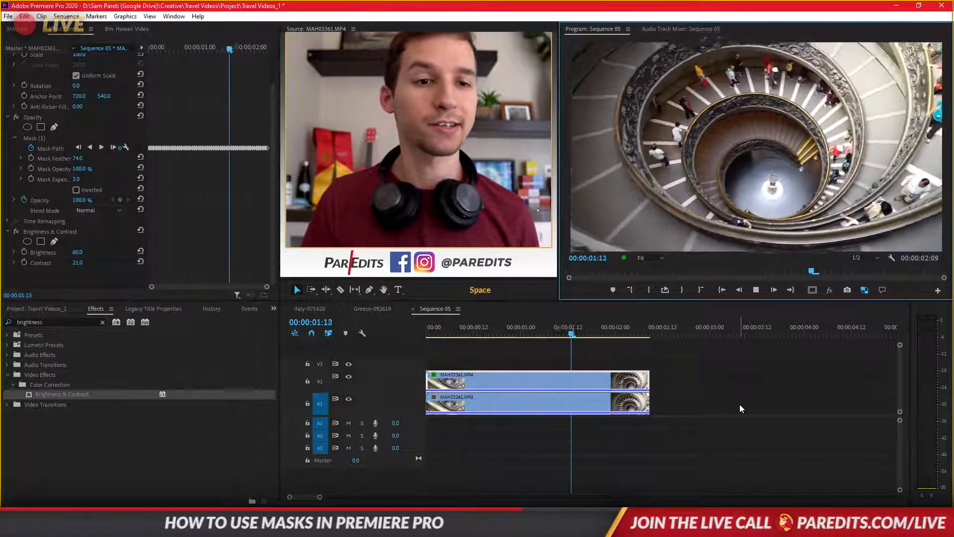
{"action": "key", "text": "space"}
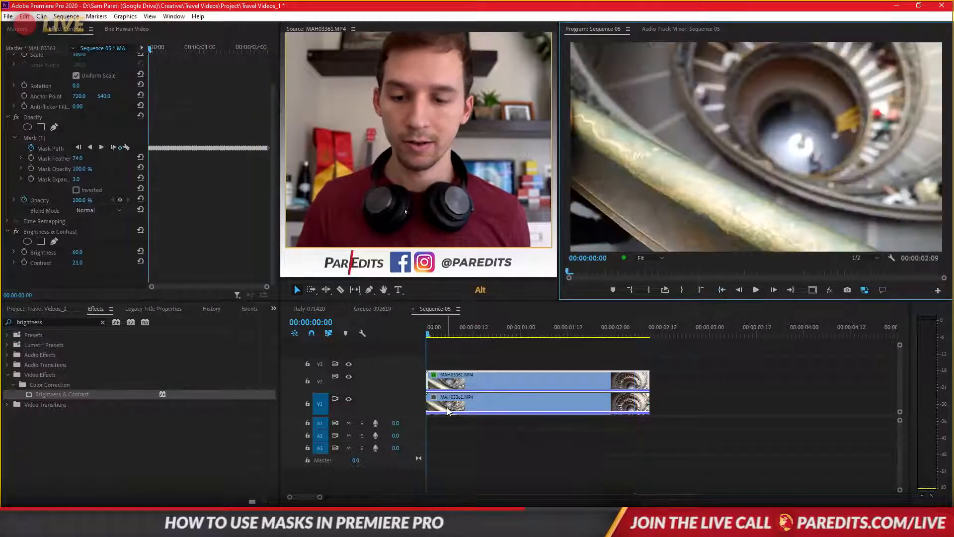
- Duplicate the lower clip directly after the original, and loop playback with an out point at 00:00:04:18
{"action": "left_click_drag", "start_coordinate": [434, 411], "coordinate": [675, 404]}
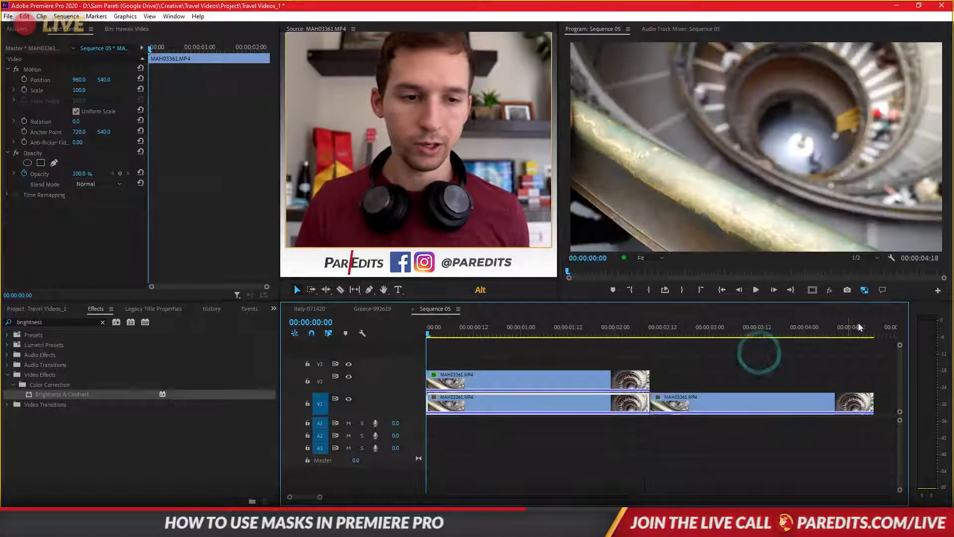
{"action": "left_click_drag", "start_coordinate": [865, 327], "coordinate": [875, 330]}
{"action": "key", "text": "o"}
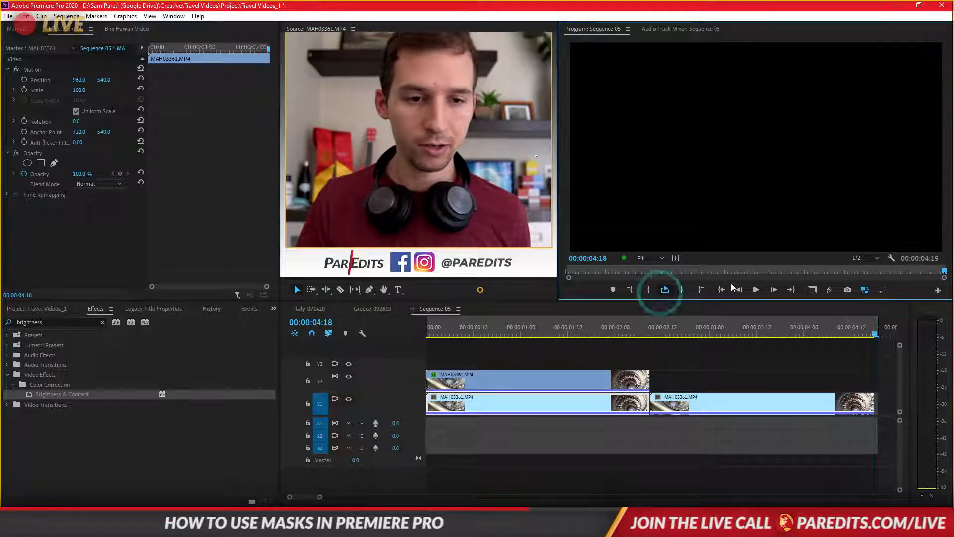
{"action": "left_click", "coordinate": [756, 290]}
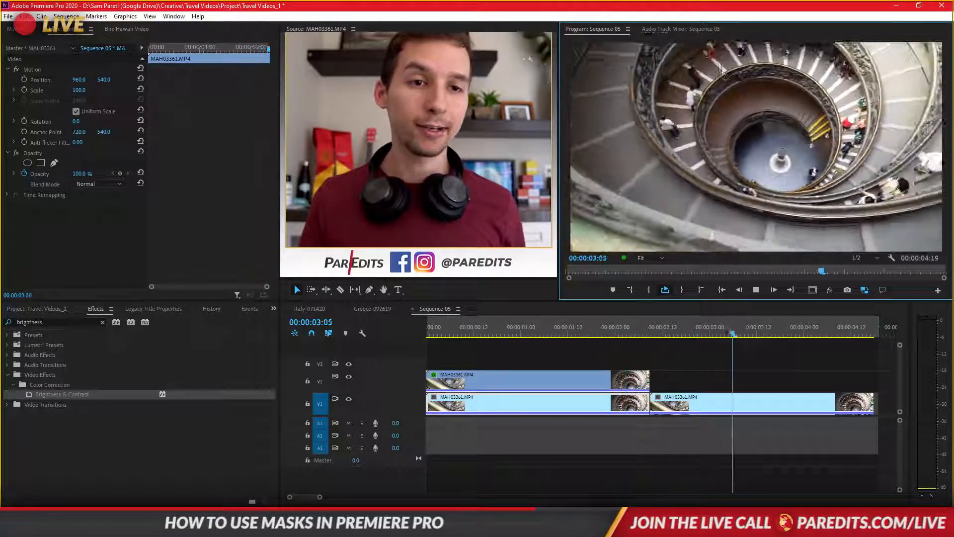
{"action": "key", "text": "space"}
- Split the duplicated lower clip at 00:00:03:04 with the Razor tool
{"action": "left_click_drag", "start_coordinate": [778, 329], "coordinate": [726, 341]}
{"action": "key", "text": "c"}
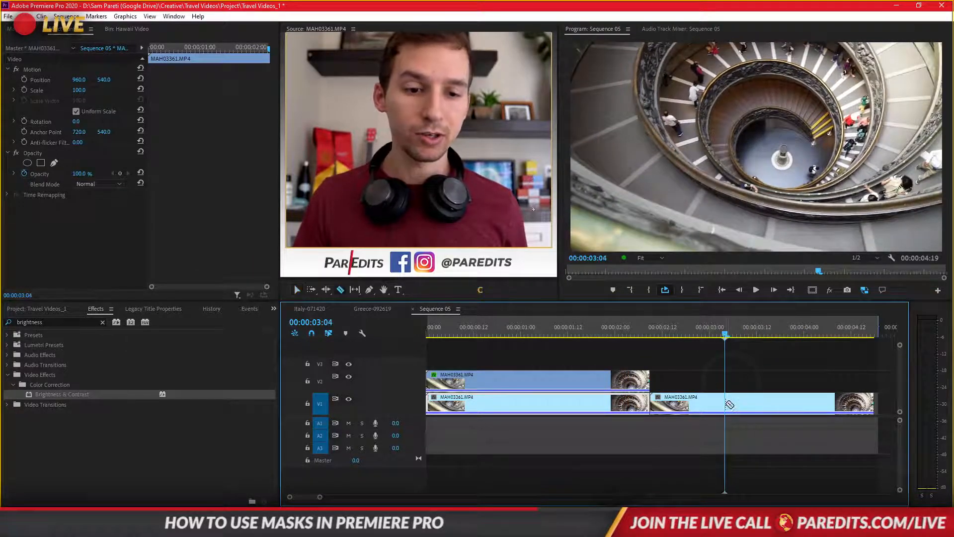
{"action": "left_click", "coordinate": [727, 404]}
{"action": "key", "text": "v"}
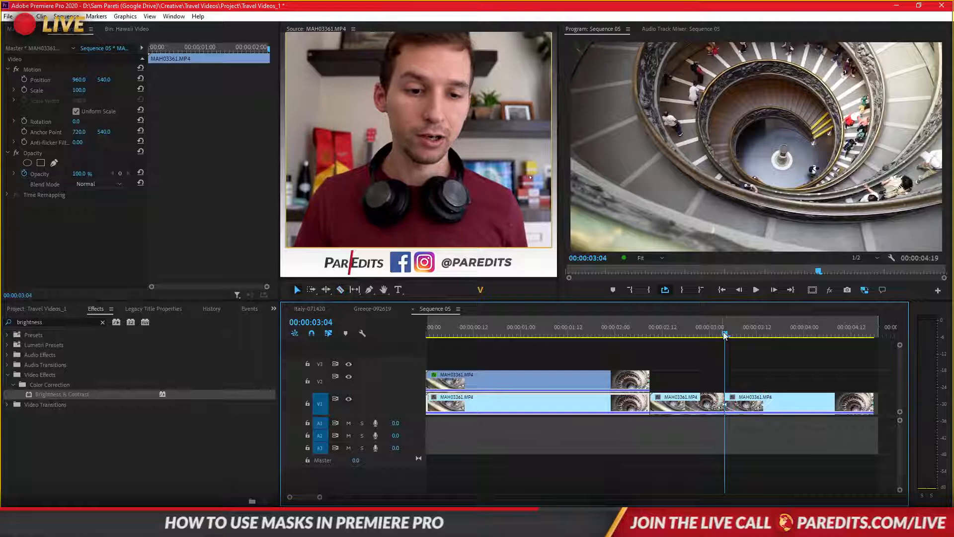
- Duplicate the last segment of the split clip onto track V2, directly above itself
{"action": "left_click", "coordinate": [753, 397]}
{"action": "left_click", "coordinate": [769, 401], "text": "alt"}
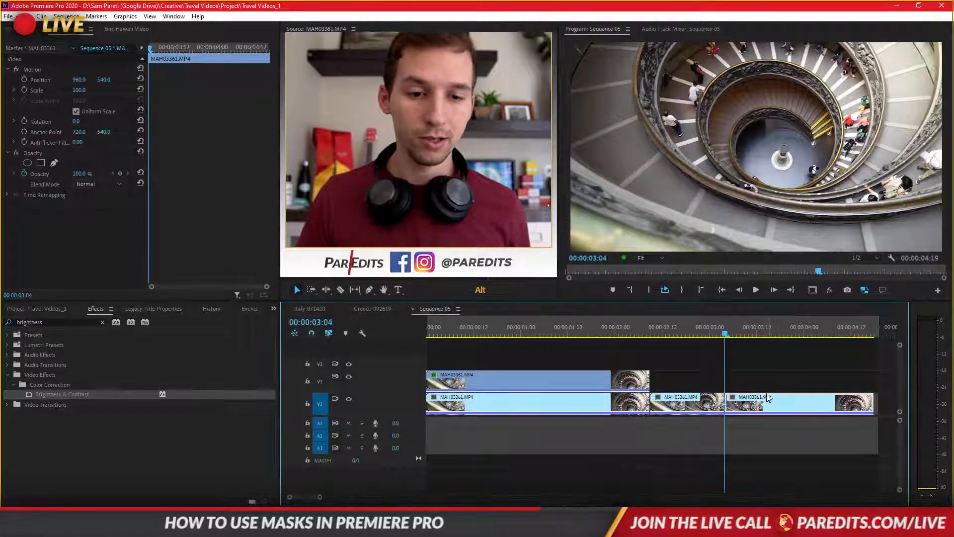
{"action": "left_click_drag", "start_coordinate": [769, 398], "coordinate": [778, 379]}
{"action": "left_click", "coordinate": [783, 359]}
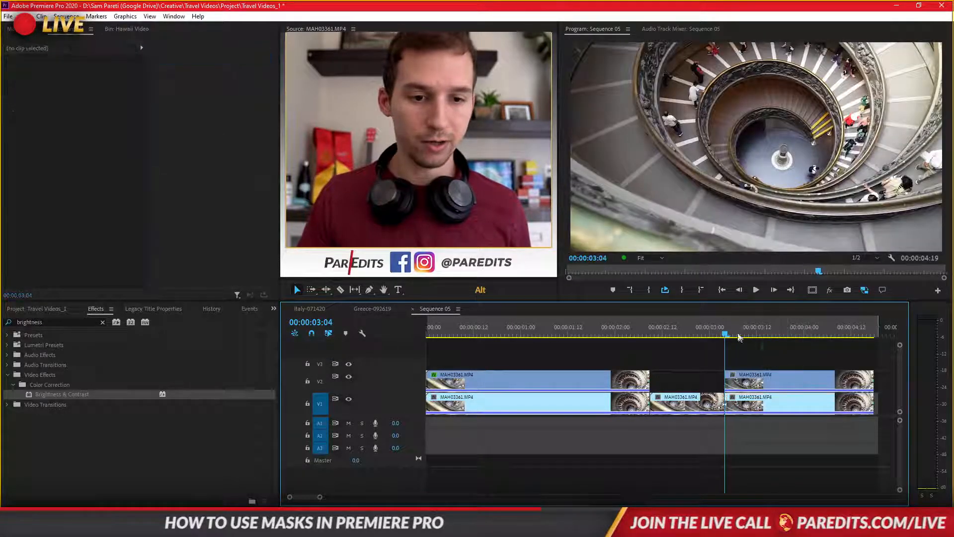
- At 00:00:04:16, draw a pen opacity mask around the orange-clad person on the new V2 clip, with mask feather 39
{"action": "left_click_drag", "start_coordinate": [727, 337], "coordinate": [760, 336]}
{"action": "left_click", "coordinate": [769, 380]}
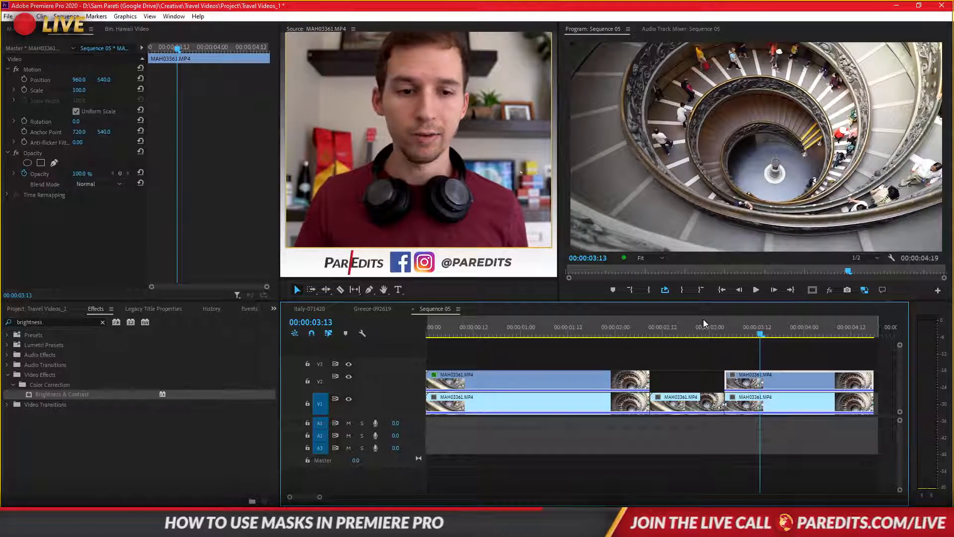
{"action": "left_click_drag", "start_coordinate": [759, 335], "coordinate": [868, 336]}
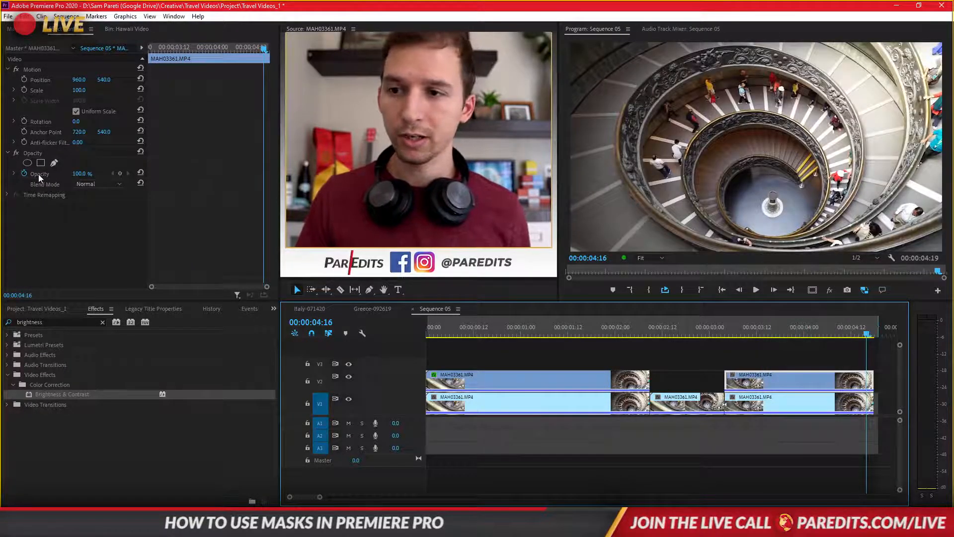
{"action": "left_click", "coordinate": [53, 164]}
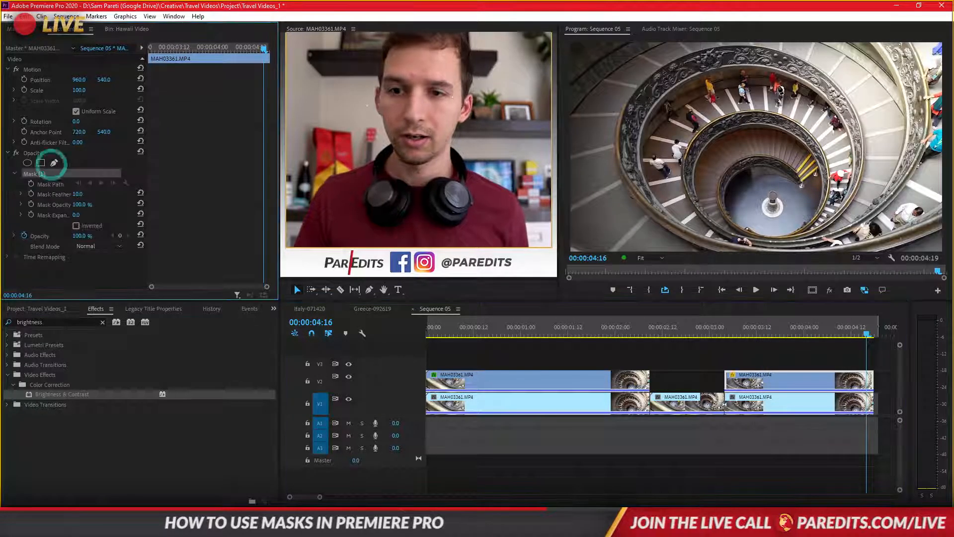
{"action": "left_click", "coordinate": [699, 95]}
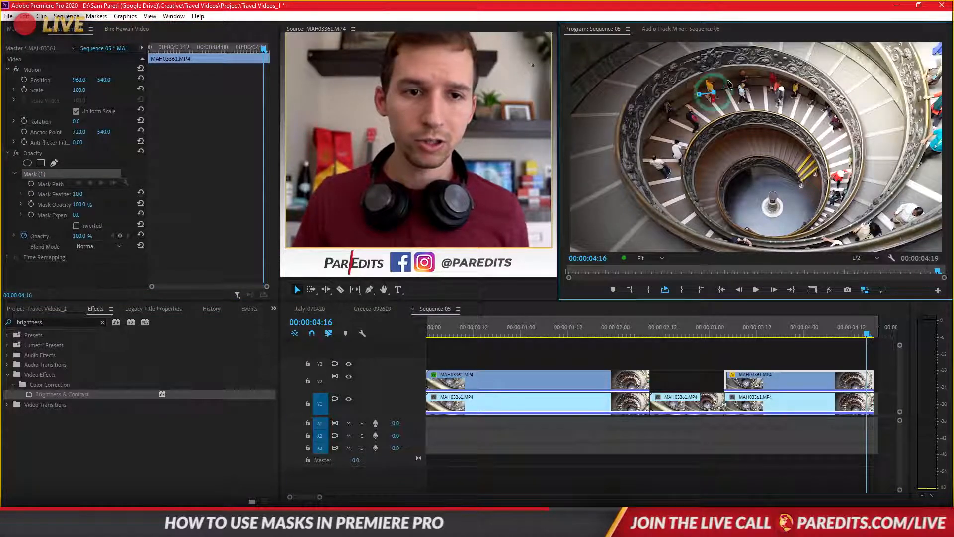
{"action": "left_click", "coordinate": [720, 78]}
{"action": "left_click", "coordinate": [705, 73]}
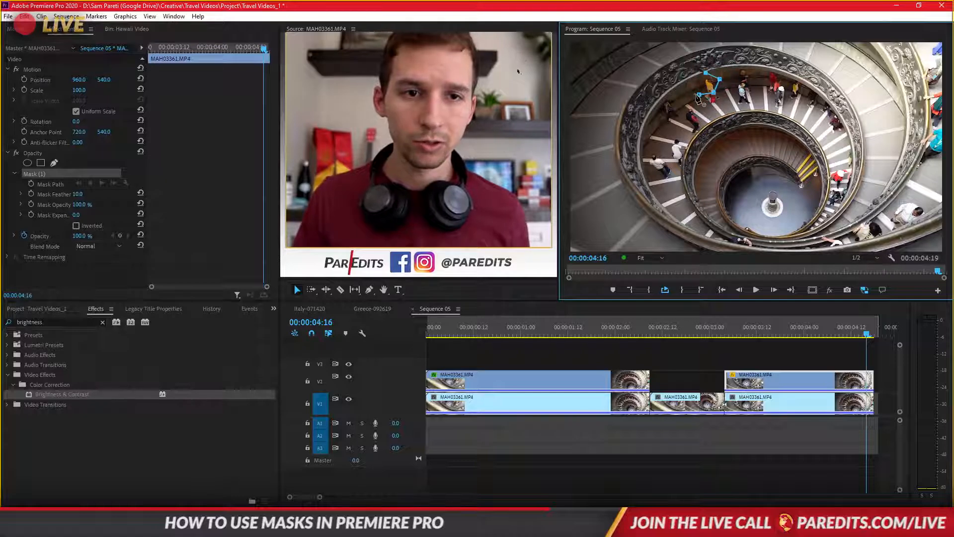
{"action": "left_click", "coordinate": [697, 84]}
{"action": "key", "text": "ctrl+z"}
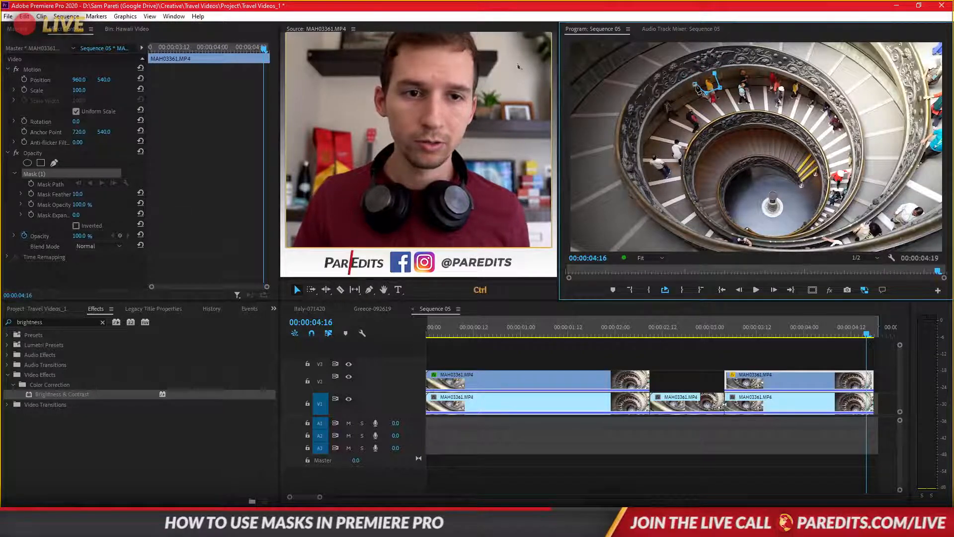
{"action": "left_click", "coordinate": [691, 88]}
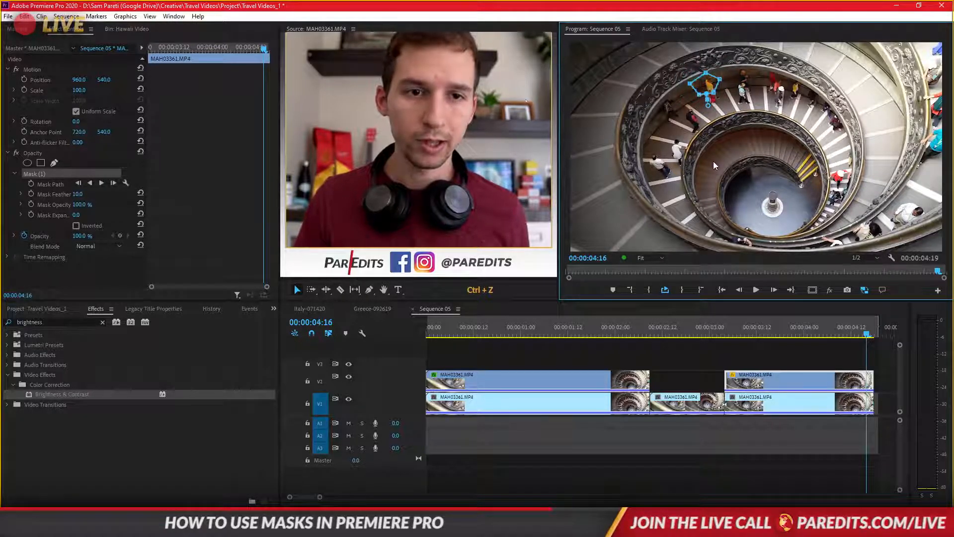
{"action": "left_click_drag", "start_coordinate": [78, 195], "coordinate": [80, 195]}
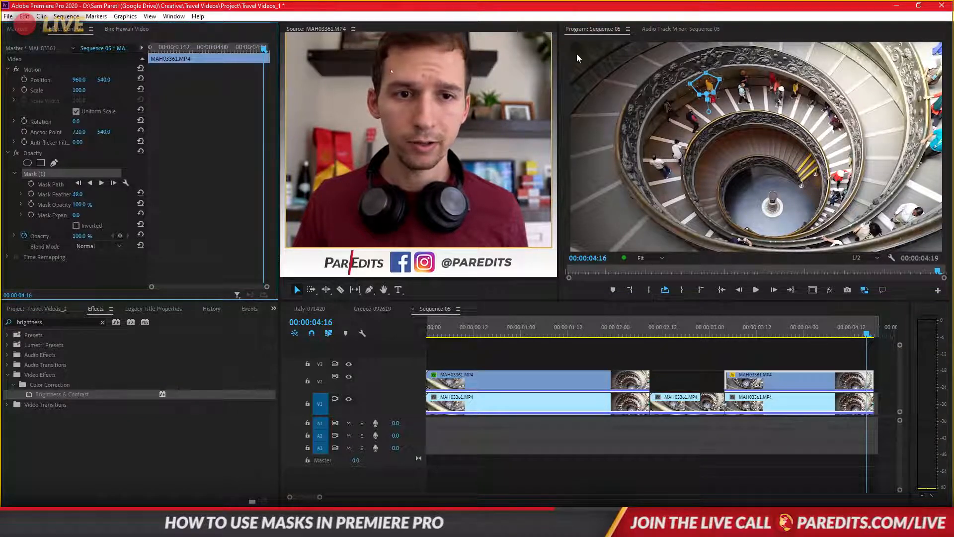
{"action": "left_click_drag", "start_coordinate": [704, 87], "coordinate": [707, 85]}
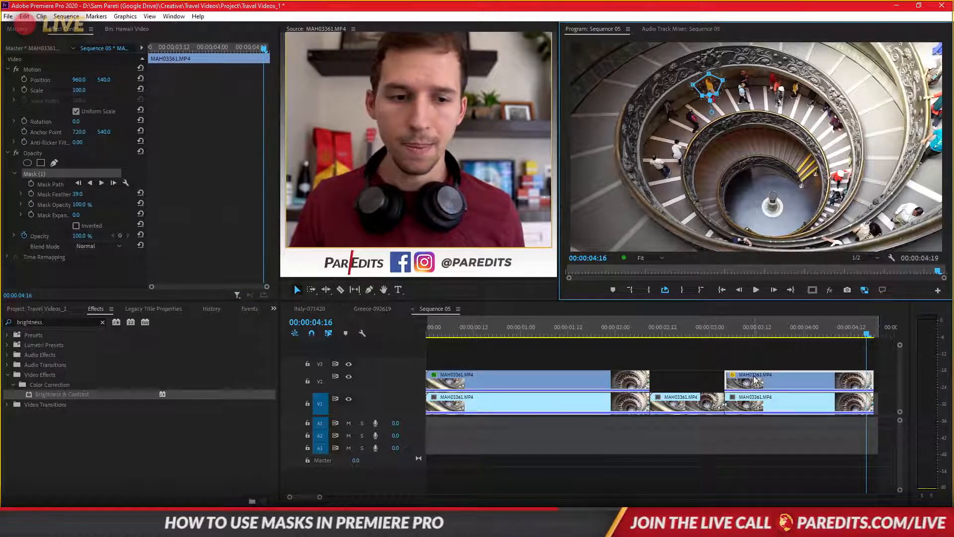
- Copy Brightness & Contrast from the first V2 clip to the second, and set brightness 48 and contrast 39 there
{"action": "left_click", "coordinate": [514, 382]}
{"action": "left_click", "coordinate": [34, 267]}
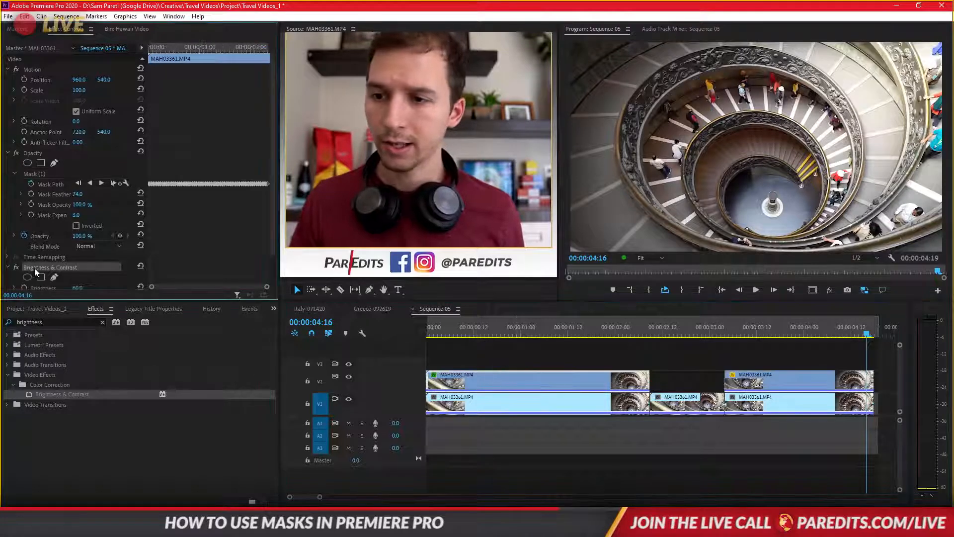
{"action": "key", "text": "ctrl+c"}
{"action": "left_click", "coordinate": [804, 385]}
{"action": "key", "text": "ctrl+v"}
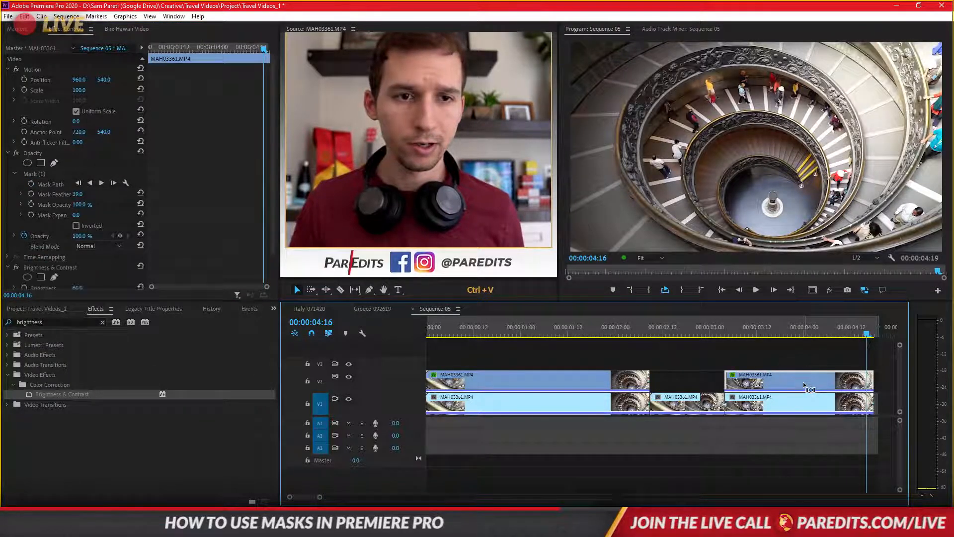
{"action": "scroll", "coordinate": [265, 225], "scroll_direction": "down", "scroll_amount": 2}
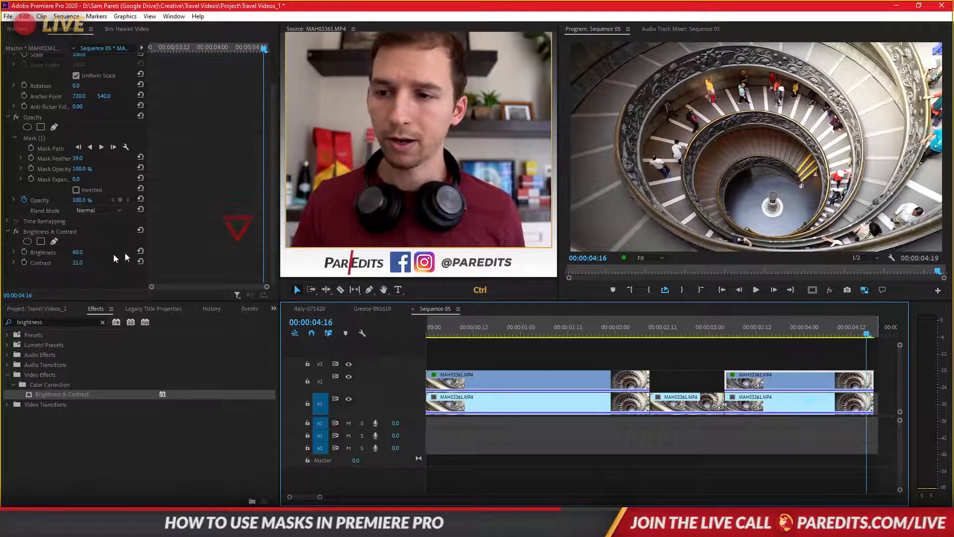
{"action": "mouse_move", "coordinate": [79, 263]}
{"action": "left_mouse_down"}
{"action": "mouse_move", "coordinate": [92, 263]}
{"action": "mouse_move", "coordinate": [68, 252]}
{"action": "mouse_move", "coordinate": [82, 252]}
{"action": "mouse_move", "coordinate": [68, 262]}
{"action": "left_mouse_up"}
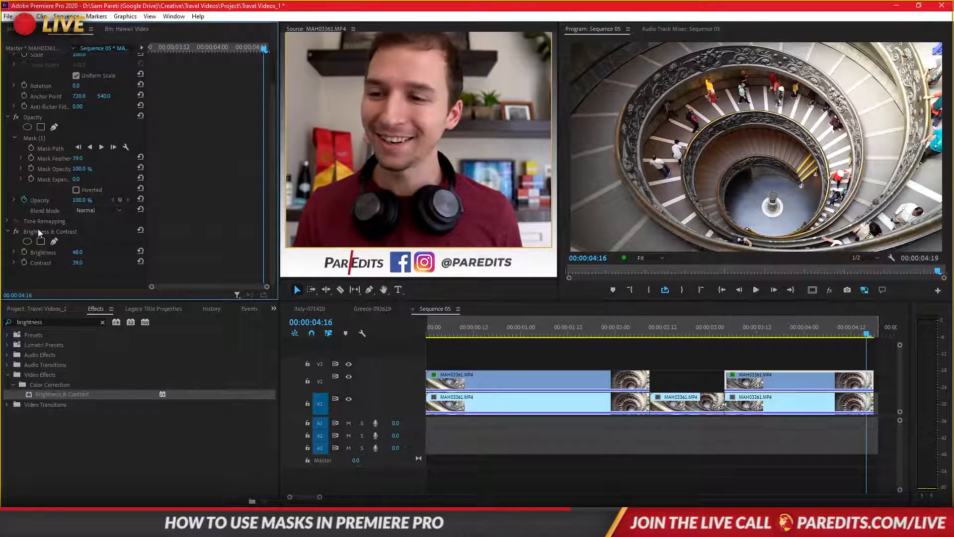
- Track the person's mask backward one frame at a time from 00:00:04:16 to 00:00:04:11
{"action": "left_click", "coordinate": [43, 139]}
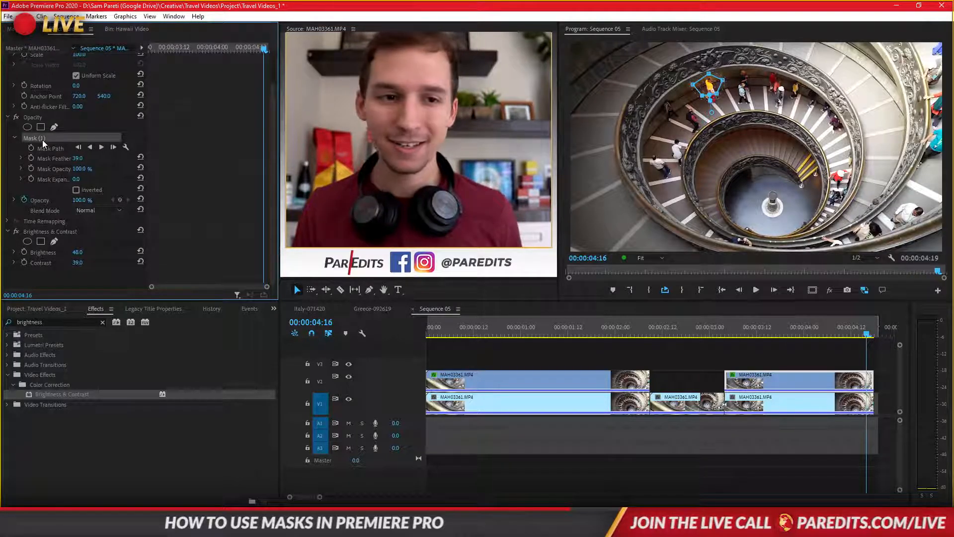
{"action": "left_click", "coordinate": [78, 148]}
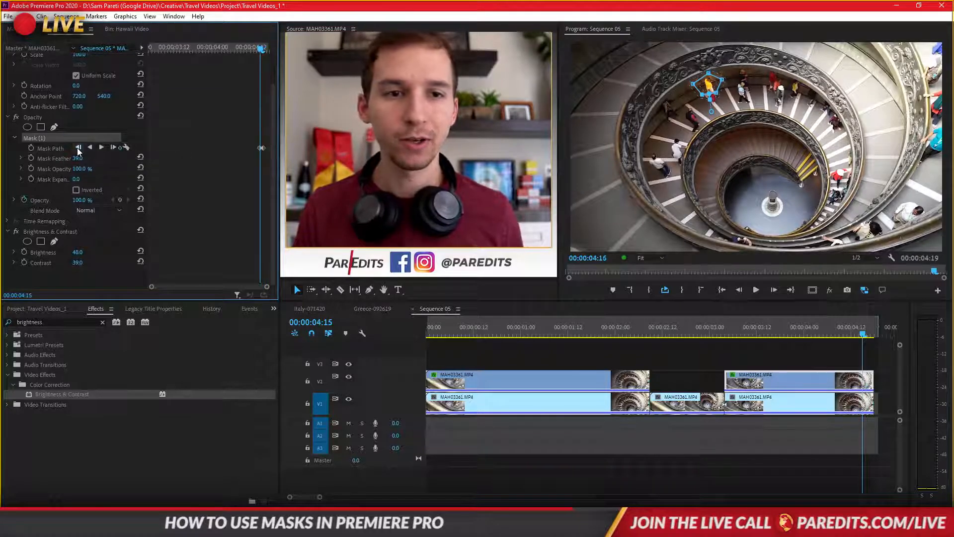
{"action": "left_click", "coordinate": [78, 147]}
{"action": "left_click", "coordinate": [78, 148]}
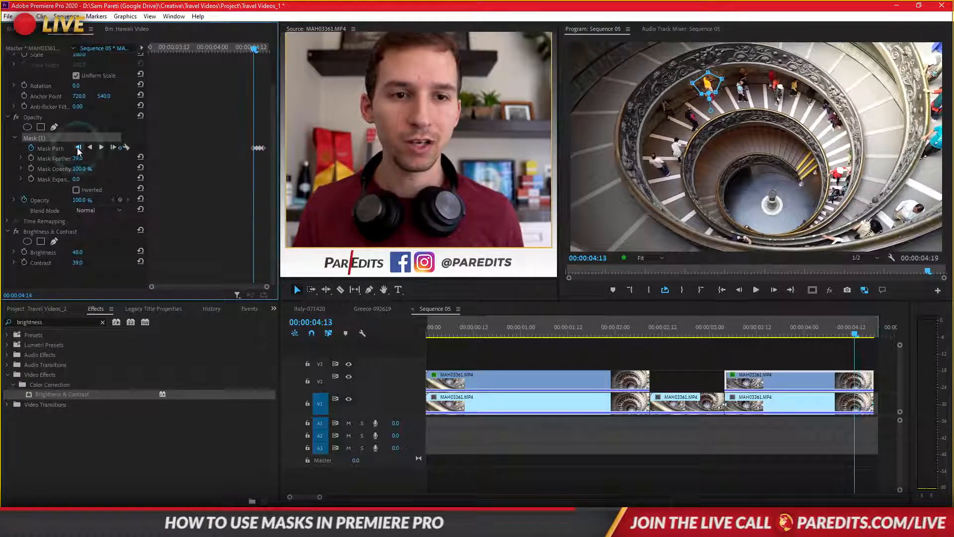
{"action": "left_click", "coordinate": [78, 148]}
{"action": "left_click", "coordinate": [78, 147]}
{"action": "left_click", "coordinate": [78, 148]}
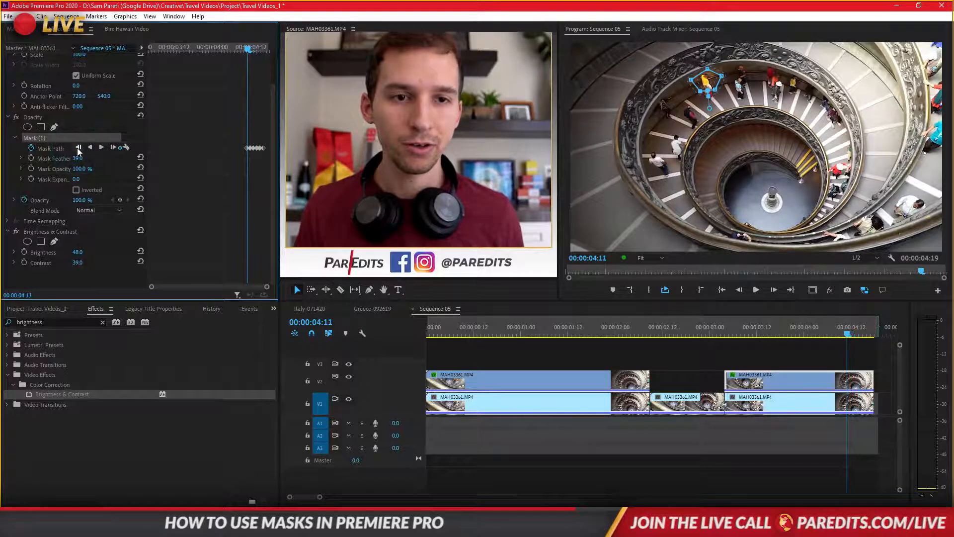
- Recentre the mask on the person at 00:00:04:11 and track it backward to the clip's start
{"action": "left_click_drag", "start_coordinate": [701, 79], "coordinate": [700, 80]}
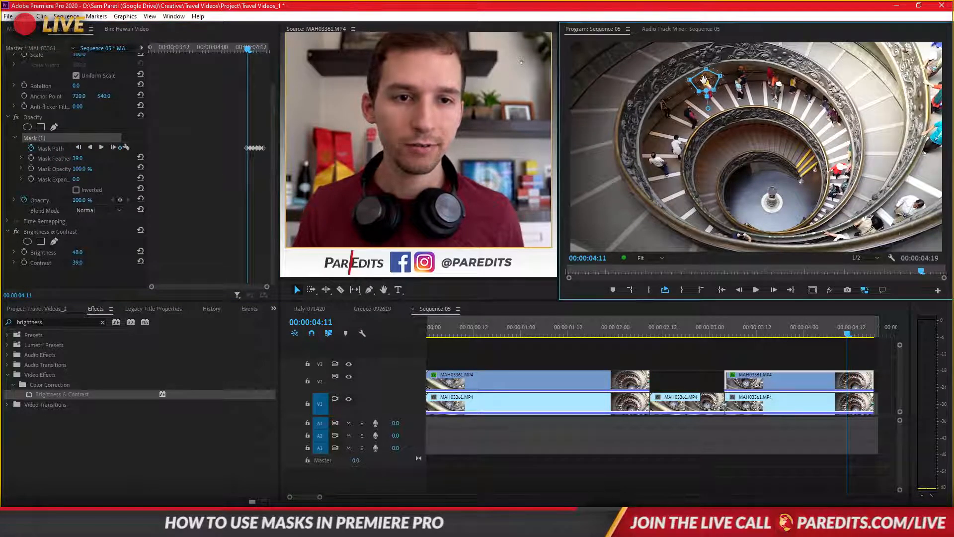
{"action": "left_click", "coordinate": [78, 148]}
{"action": "left_click", "coordinate": [78, 148]}
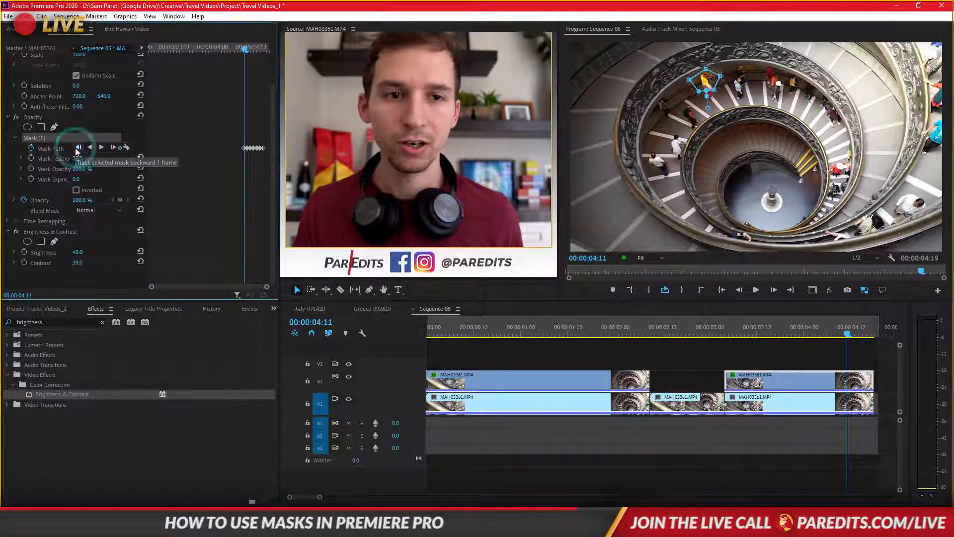
{"action": "left_click", "coordinate": [79, 148]}
{"action": "left_click", "coordinate": [78, 148]}
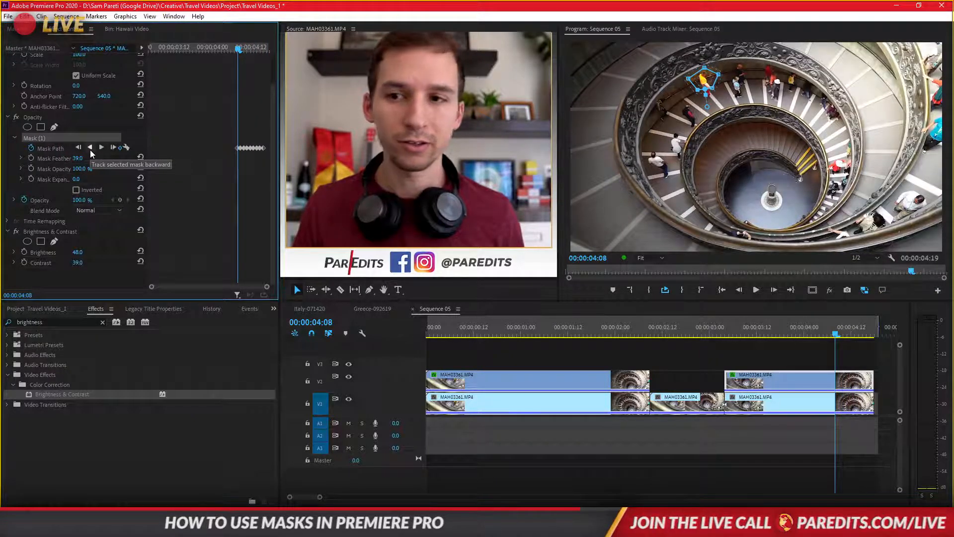
{"action": "left_click", "coordinate": [91, 149]}
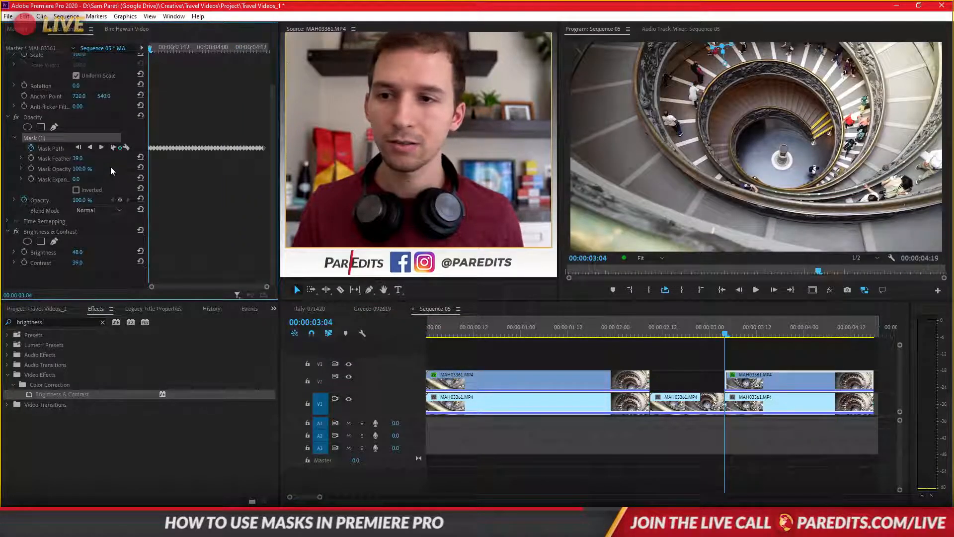
{"action": "mouse_move", "coordinate": [152, 52]}
{"action": "left_mouse_down"}
{"action": "mouse_move", "coordinate": [270, 51]}
{"action": "mouse_move", "coordinate": [141, 60]}
{"action": "left_mouse_up"}
- Remove the cut at 00:00:03:04 on the lower track to rejoin the two clip segments
{"action": "left_click", "coordinate": [596, 363]}
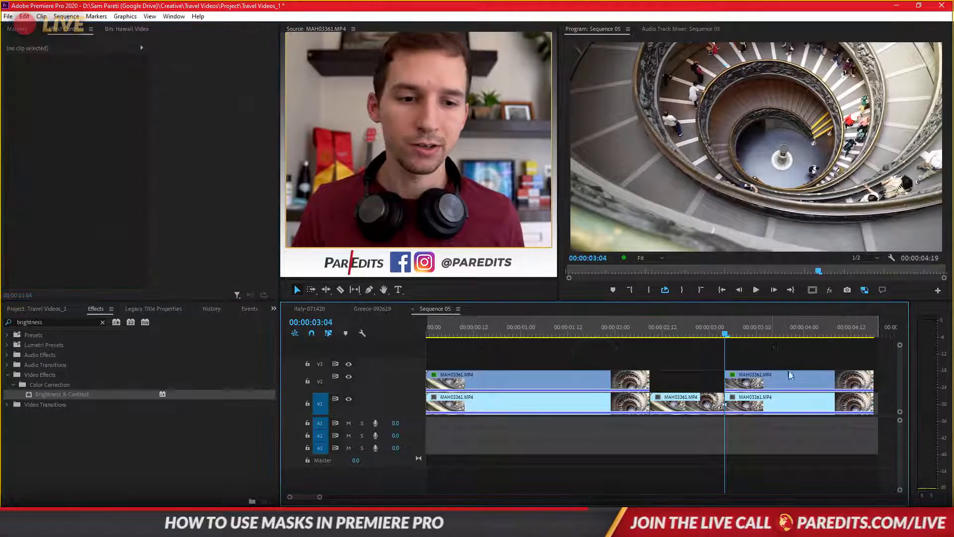
{"action": "scroll", "coordinate": [745, 411], "scroll_direction": "down", "scroll_amount": 6}
{"action": "scroll", "coordinate": [670, 401], "scroll_direction": "down", "scroll_amount": 2}
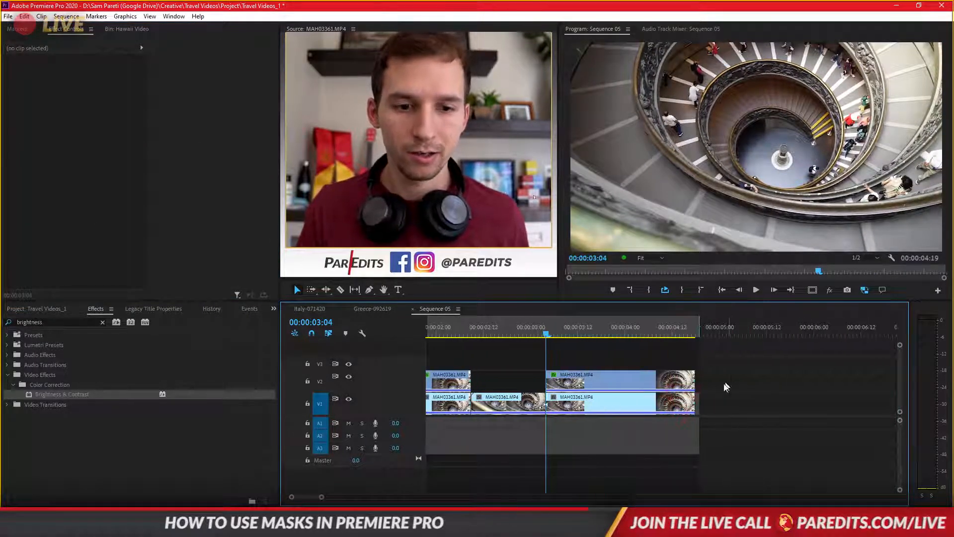
{"action": "left_click", "coordinate": [541, 405]}
{"action": "key", "text": "Delete"}
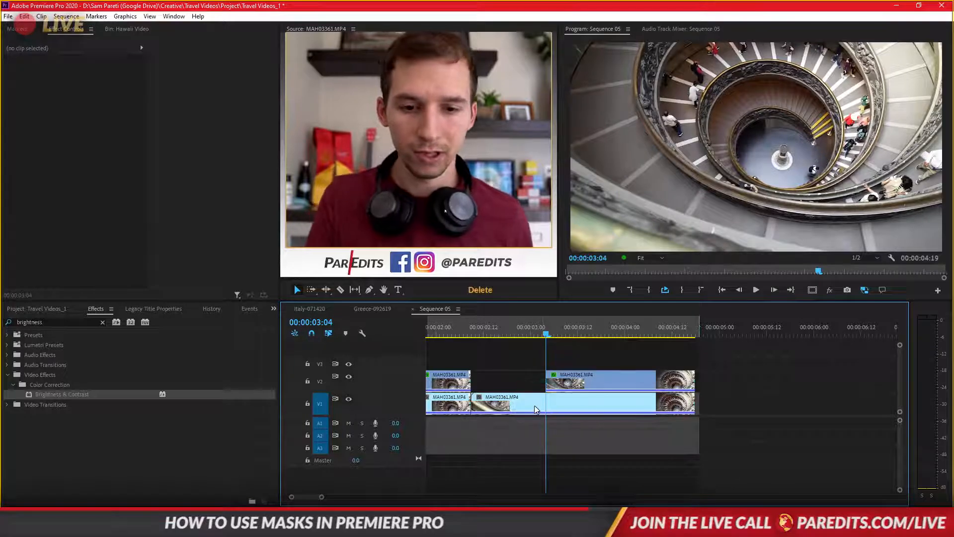
- Duplicate the second clip on V1 to the end of that track, fit the sequence in the timeline and play it back
{"action": "left_click_drag", "start_coordinate": [517, 408], "coordinate": [740, 405]}
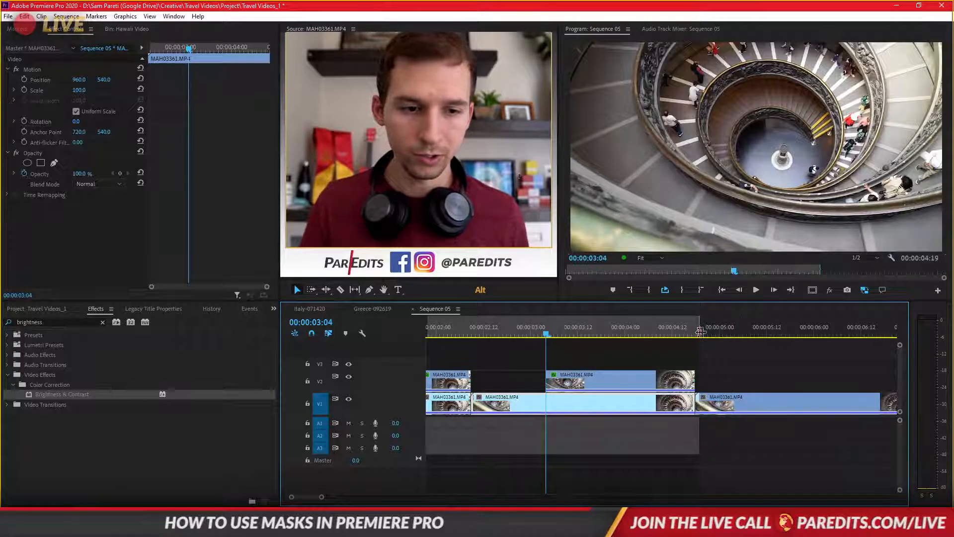
{"action": "key", "text": "End"}
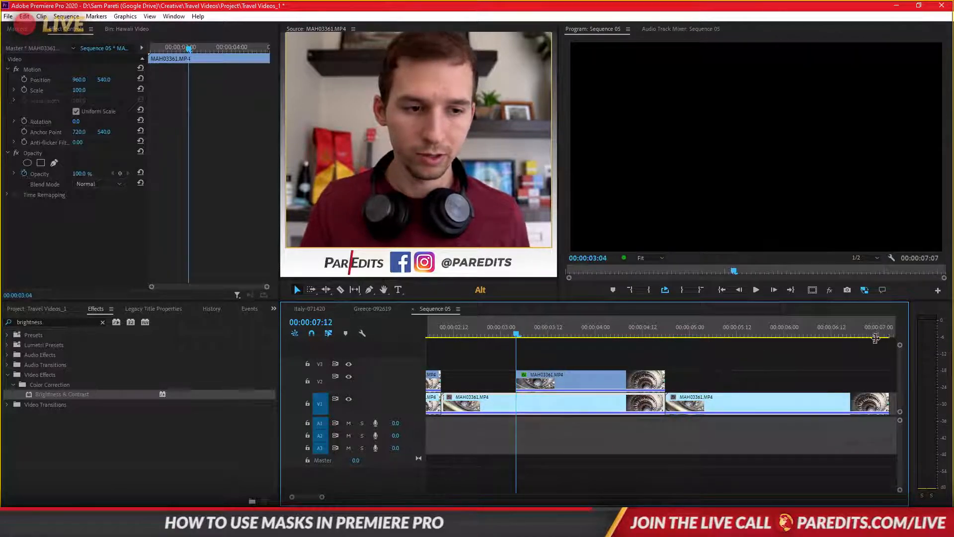
{"action": "left_click", "coordinate": [875, 375]}
{"action": "key", "text": "backslash"}
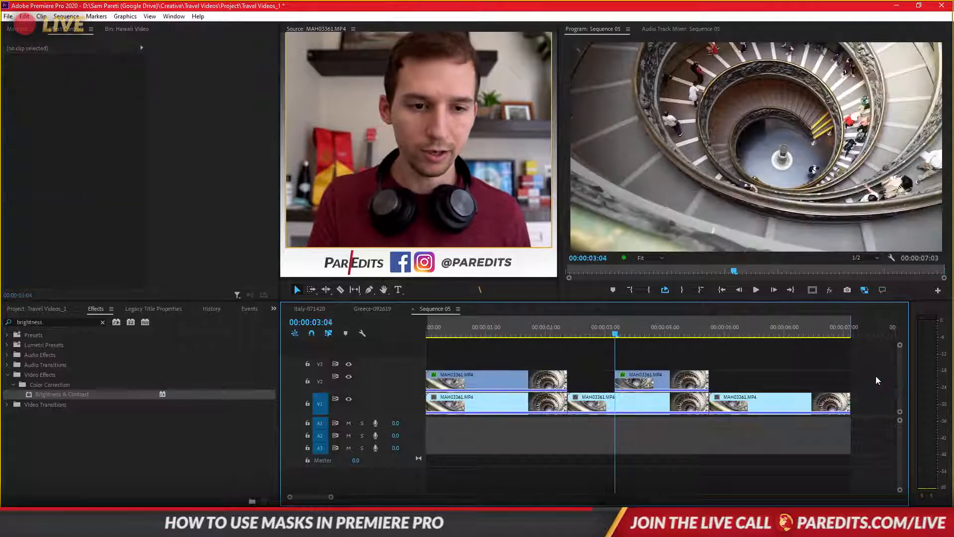
{"action": "key", "text": "space"}
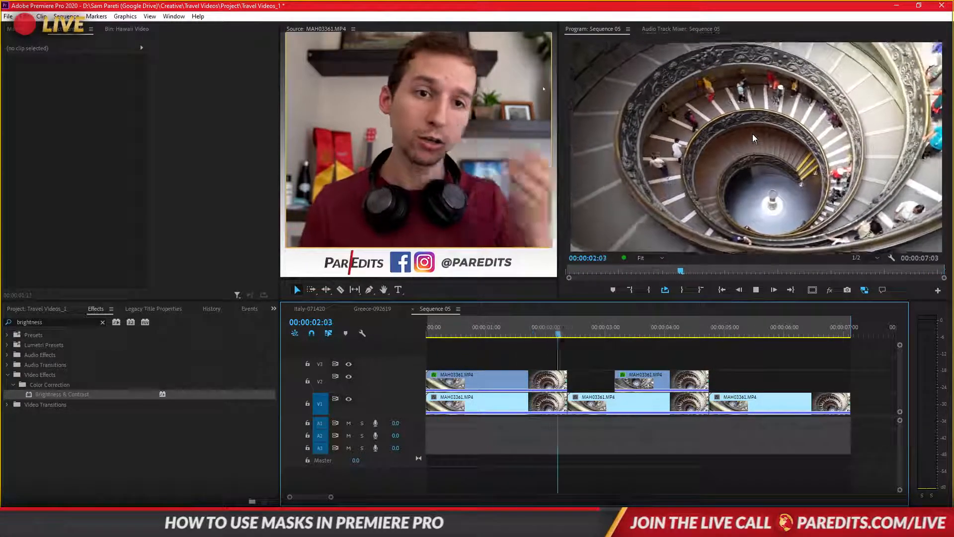
{"action": "key", "text": "space"}
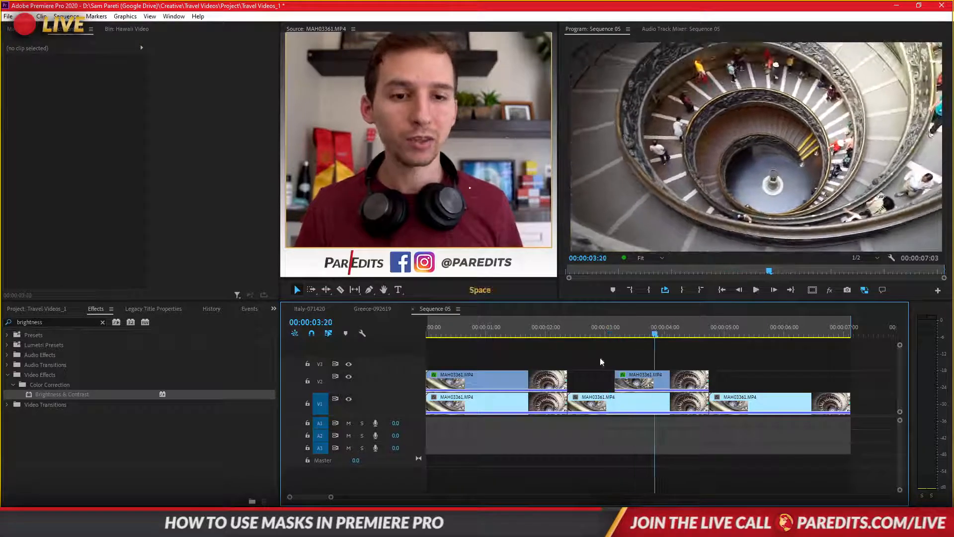
- Apply the Cinespace 100 Lumetri preset to the second V2 clip and reset its Lumetri Color effect to defaults
{"action": "left_click", "coordinate": [648, 380]}
{"action": "left_click", "coordinate": [79, 319]}
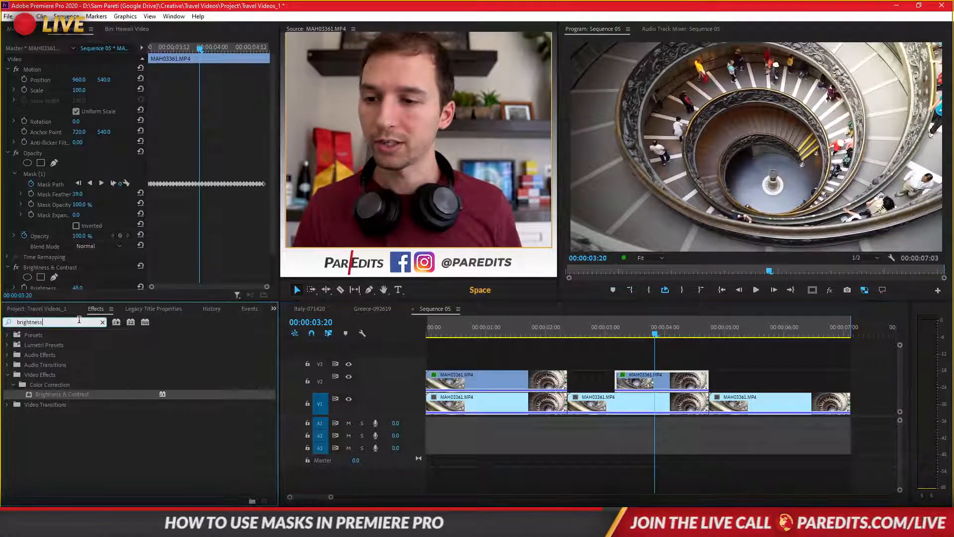
{"action": "type", "text": "lumetri"}
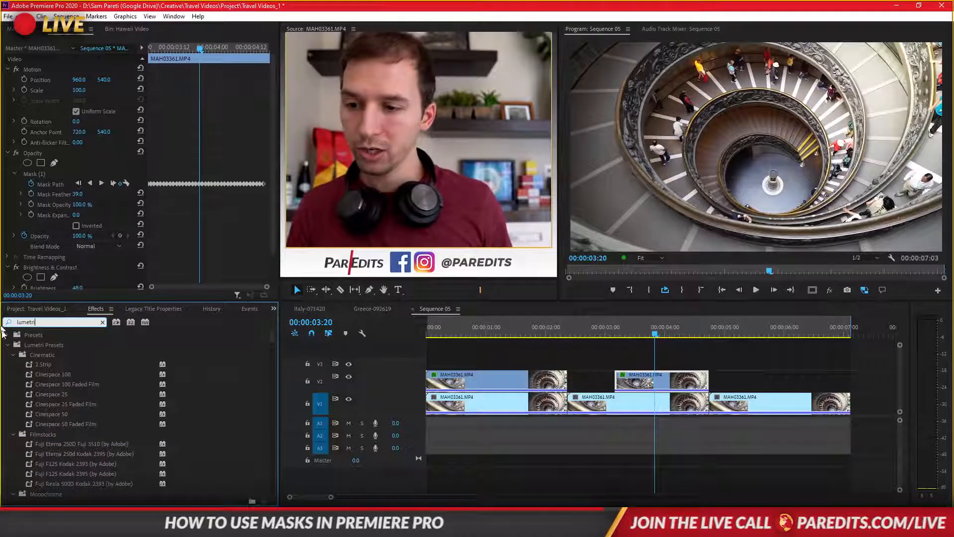
{"action": "scroll", "coordinate": [59, 404], "scroll_direction": "down", "scroll_amount": 5}
{"action": "scroll", "coordinate": [61, 418], "scroll_direction": "up", "scroll_amount": 4}
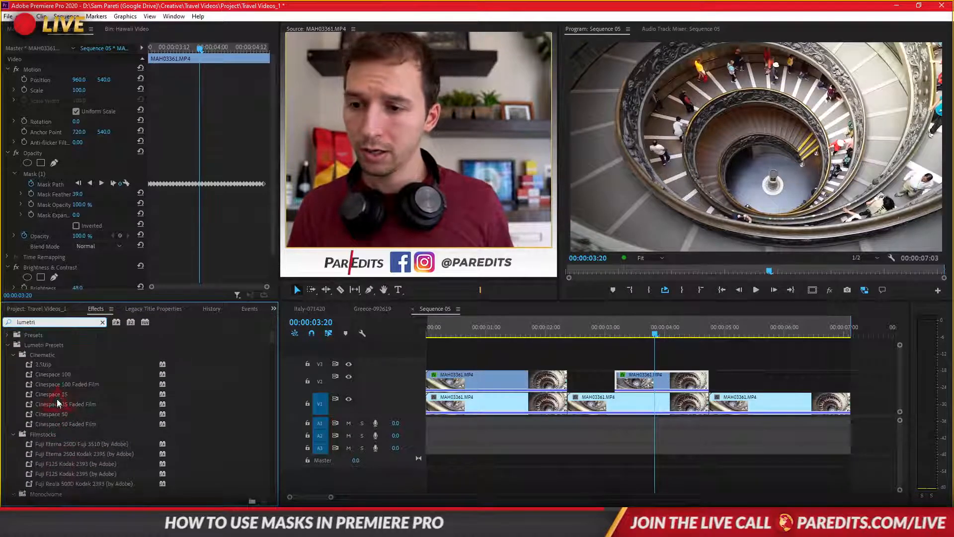
{"action": "left_click_drag", "start_coordinate": [58, 375], "coordinate": [641, 391]}
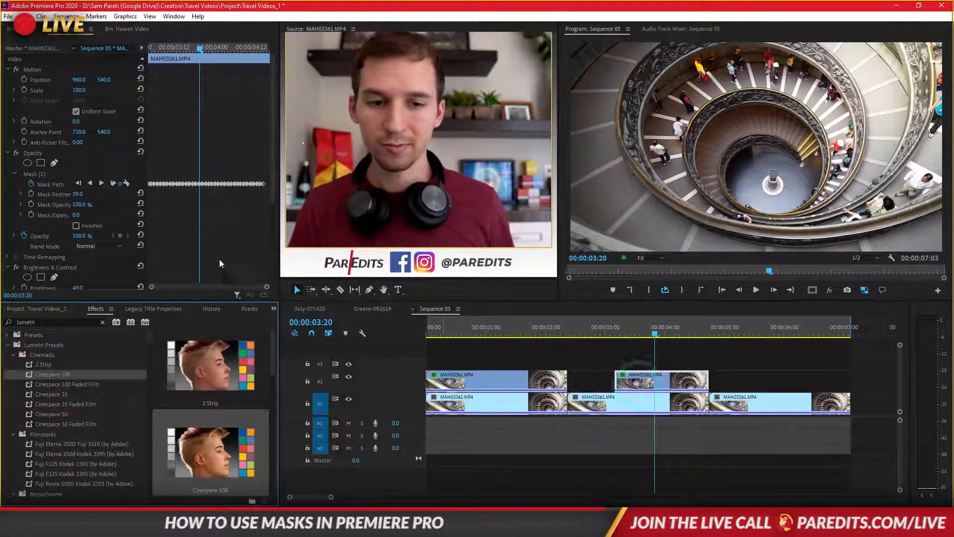
{"action": "scroll", "coordinate": [175, 247], "scroll_direction": "down", "scroll_amount": 4}
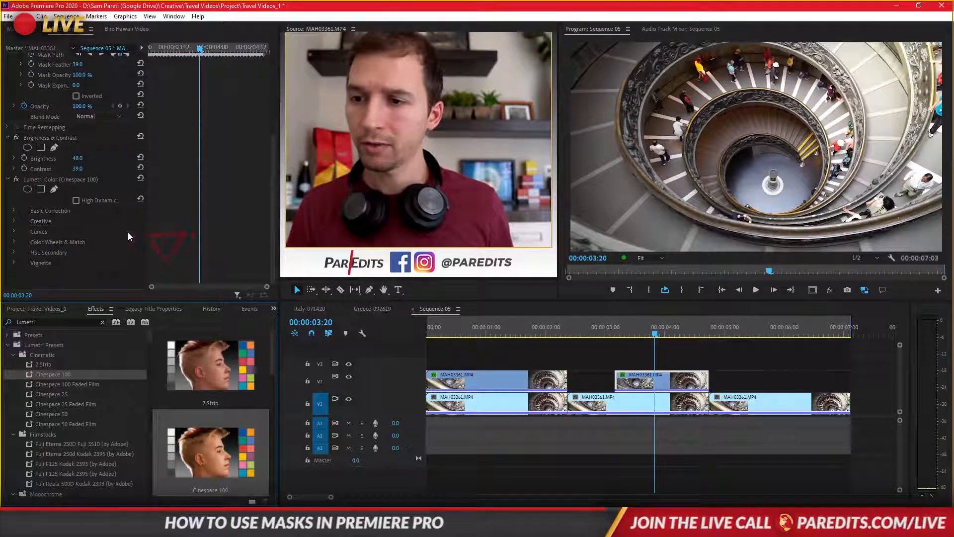
{"action": "left_click", "coordinate": [140, 178]}
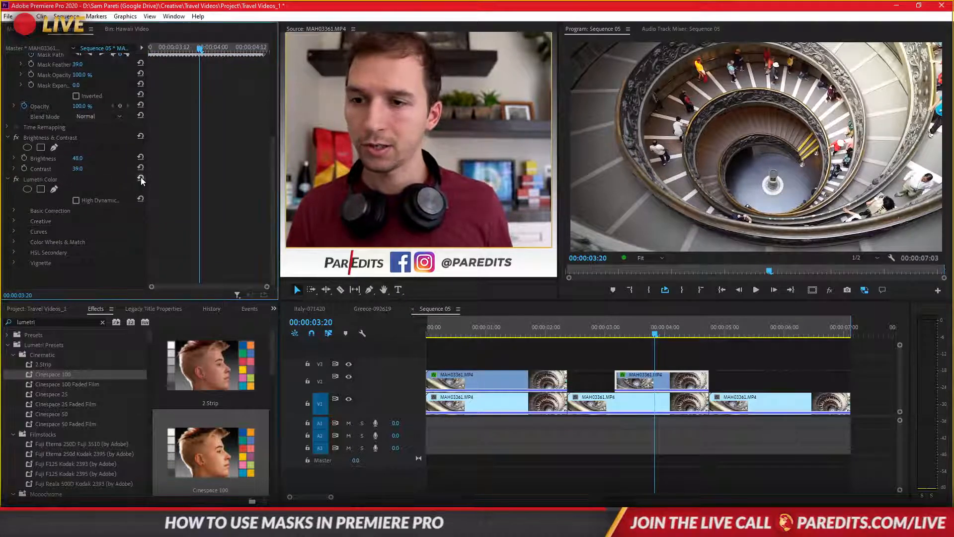
- Examine the Basic Correction, Creative and Color Wheels & Match settings of the clip's Lumetri Color effect
{"action": "left_click", "coordinate": [14, 210]}
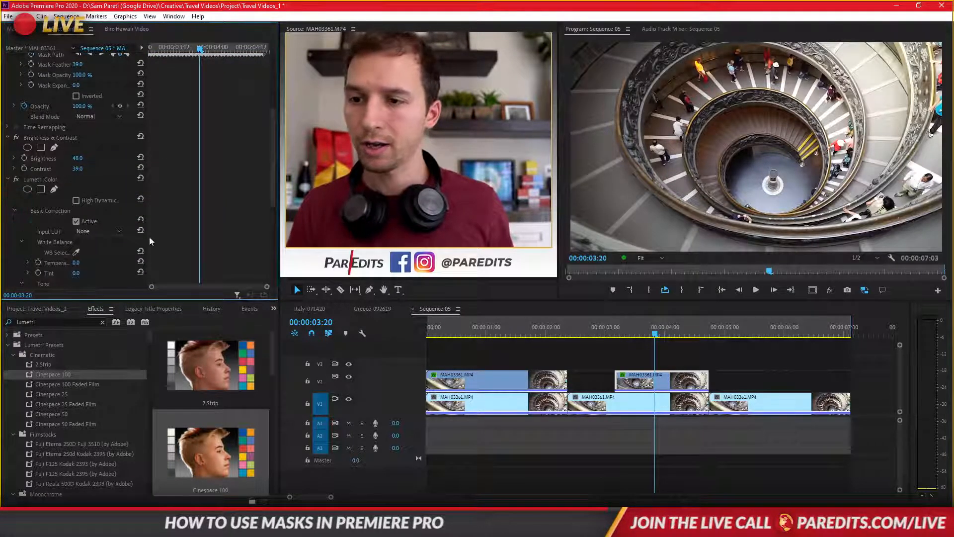
{"action": "scroll", "coordinate": [177, 222], "scroll_direction": "down", "scroll_amount": 4}
{"action": "scroll", "coordinate": [170, 212], "scroll_direction": "up", "scroll_amount": 1}
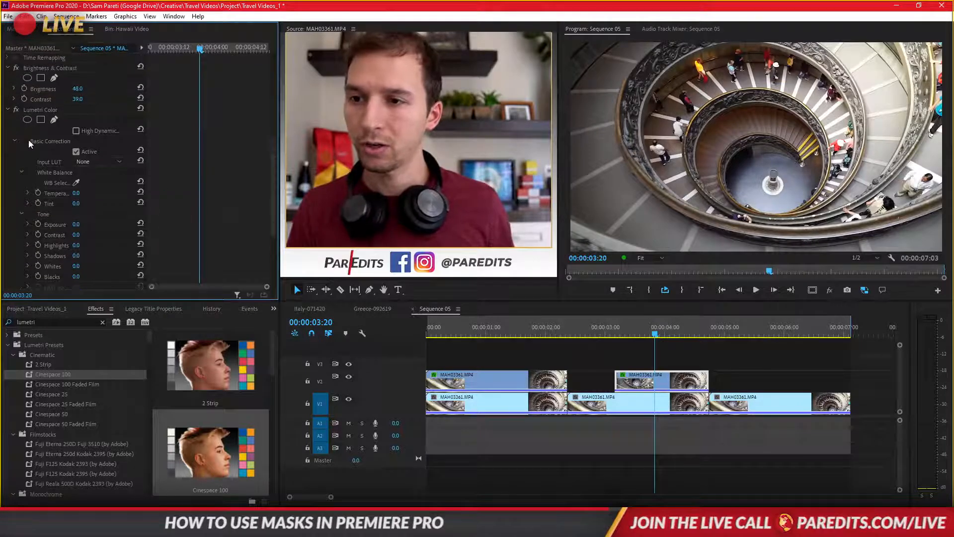
{"action": "left_click", "coordinate": [17, 139]}
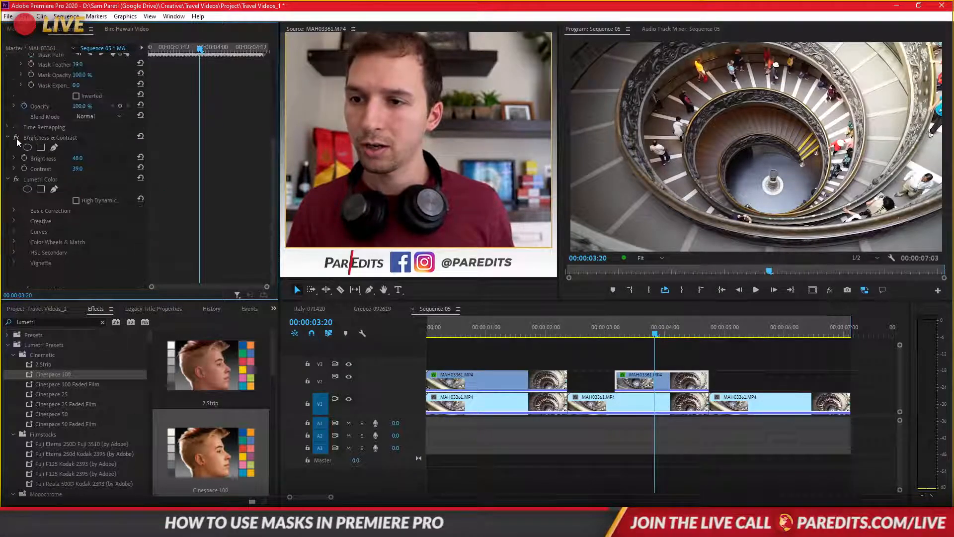
{"action": "left_click", "coordinate": [14, 221]}
{"action": "scroll", "coordinate": [186, 208], "scroll_direction": "down", "scroll_amount": 2}
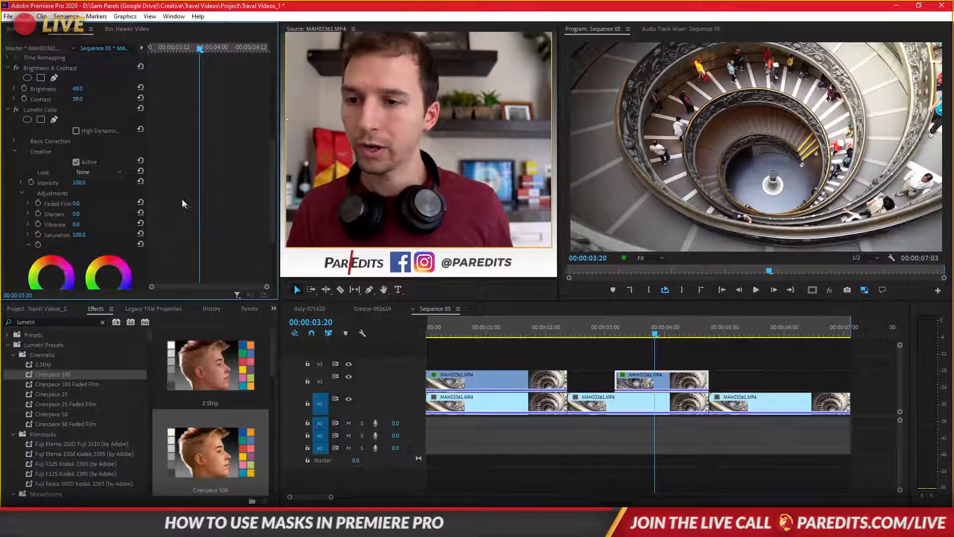
{"action": "scroll", "coordinate": [175, 183], "scroll_direction": "down", "scroll_amount": 3}
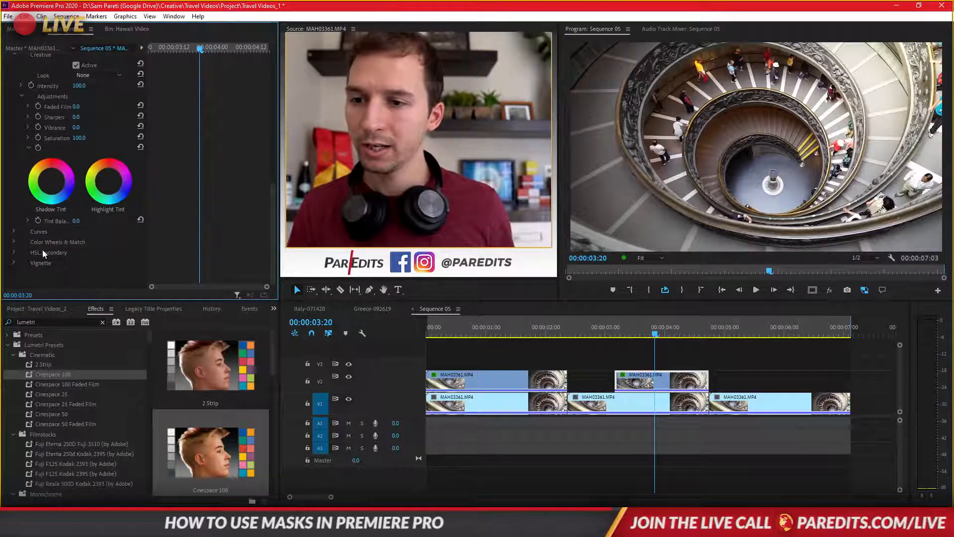
{"action": "left_click", "coordinate": [16, 243]}
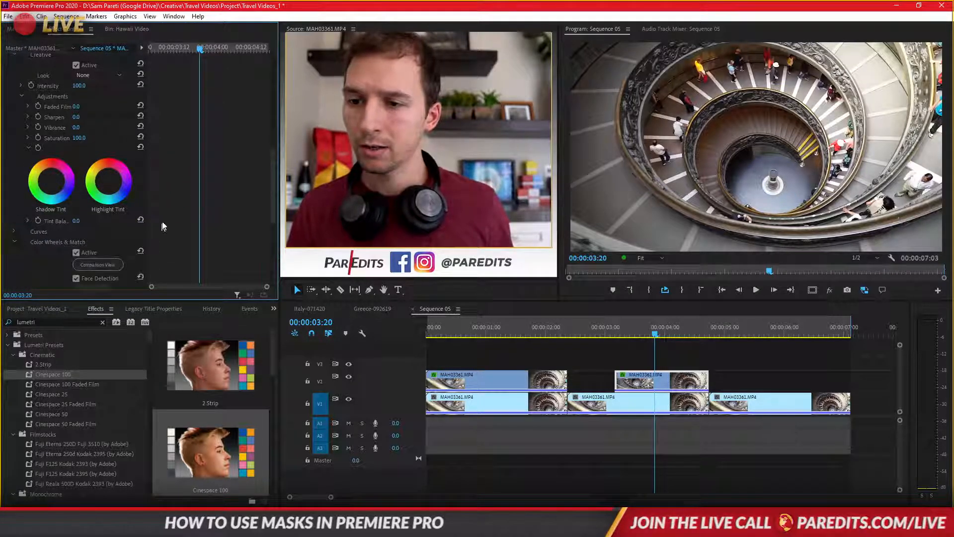
{"action": "scroll", "coordinate": [175, 201], "scroll_direction": "down", "scroll_amount": 2}
{"action": "scroll", "coordinate": [175, 201], "scroll_direction": "down", "scroll_amount": 3}
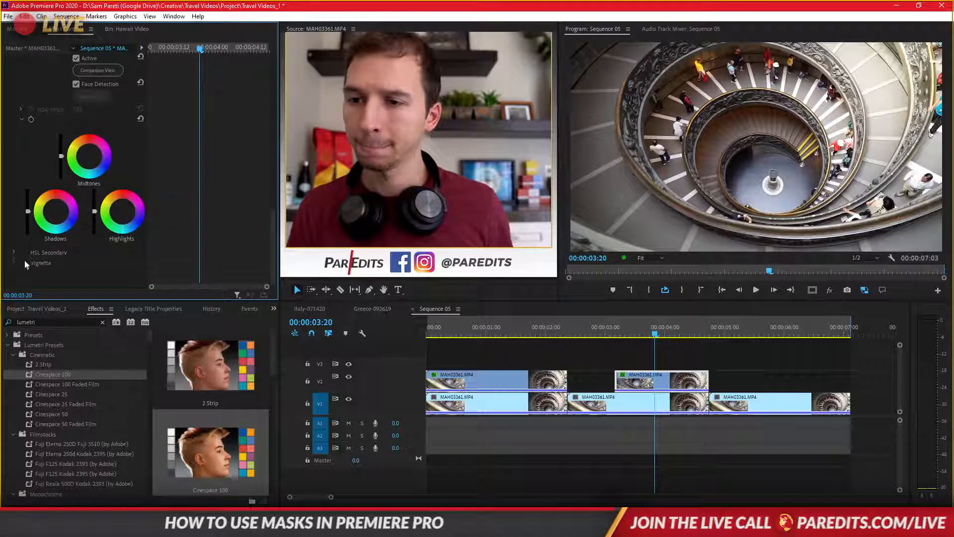
{"action": "scroll", "coordinate": [59, 238], "scroll_direction": "up", "scroll_amount": 3}
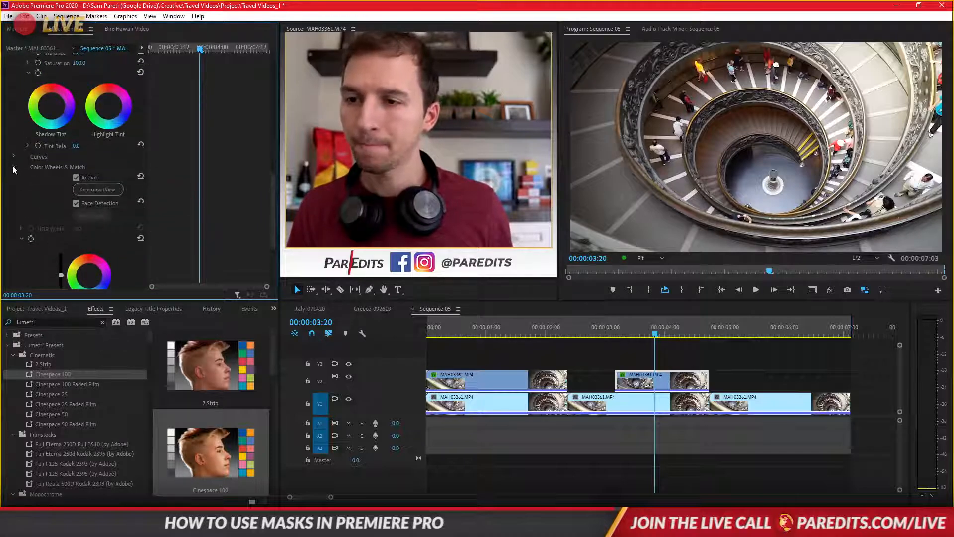
- Try a Vibrance of 100 and a highlight tint in Lumetri Color's Creative settings, undoing both
{"action": "scroll", "coordinate": [181, 196], "scroll_direction": "up", "scroll_amount": 3}
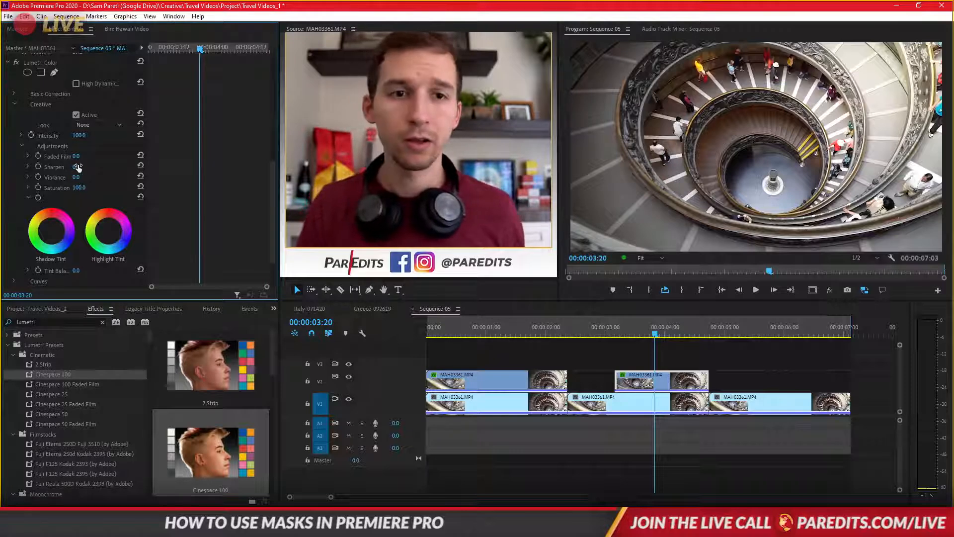
{"action": "left_click_drag", "start_coordinate": [78, 177], "coordinate": [31, 178]}
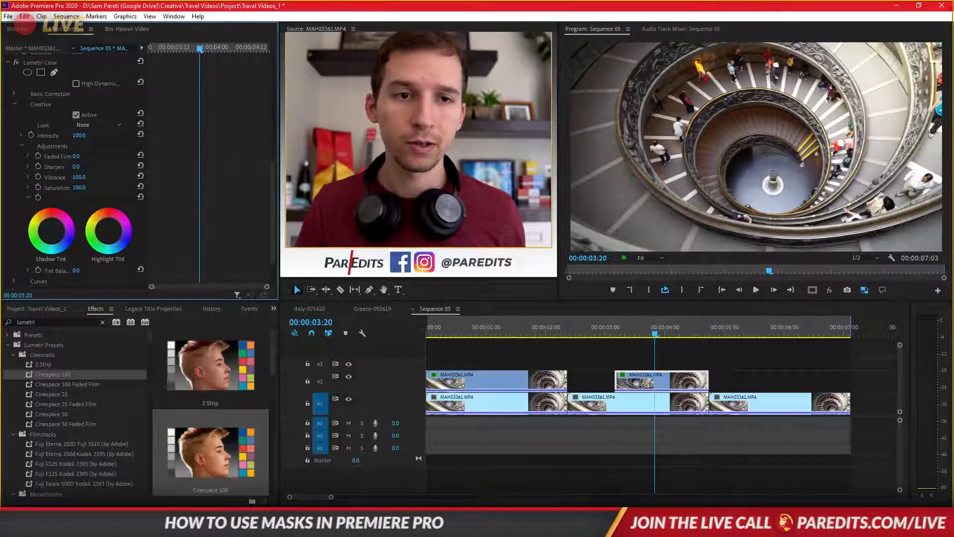
{"action": "key", "text": "ctrl+z"}
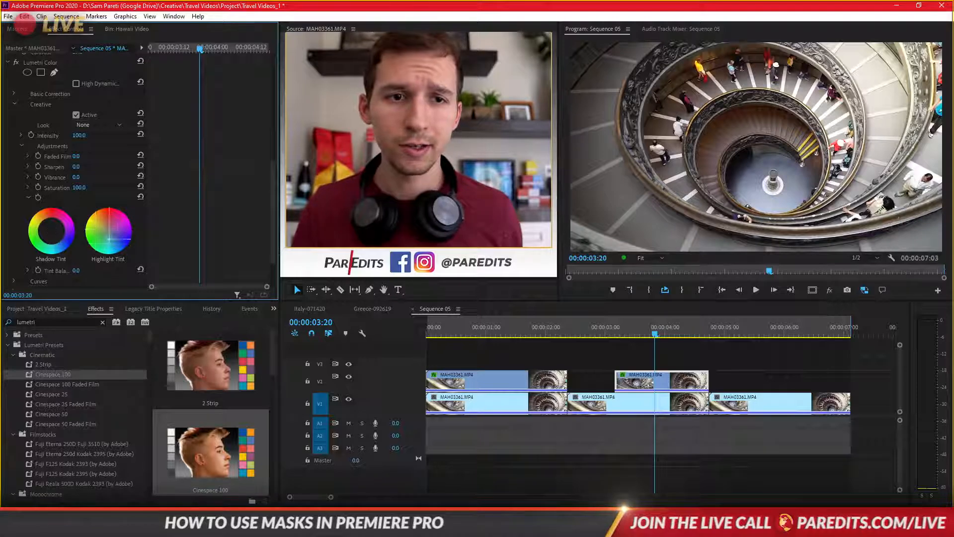
{"action": "key", "text": "ctrl+z"}
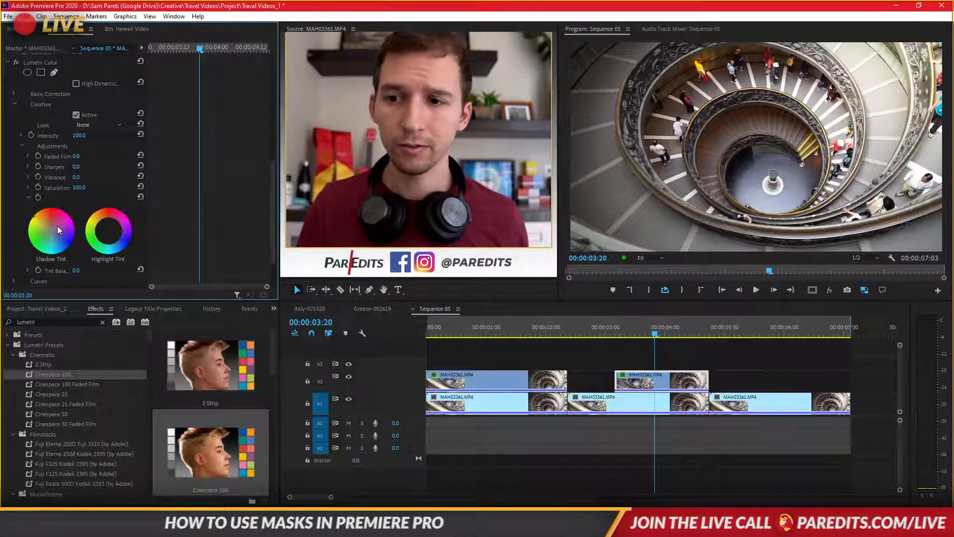
- Tint the clip's shadows and highlights toward orange with the Creative colour wheels, and play back from 00:00:02:22
{"action": "left_click", "coordinate": [110, 231]}
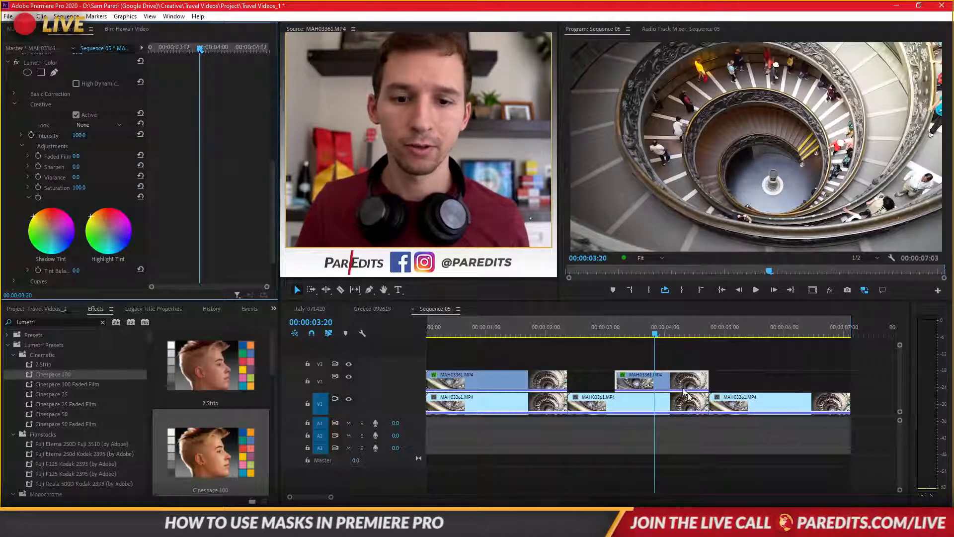
{"action": "left_click", "coordinate": [600, 334]}
{"action": "key", "text": "space"}
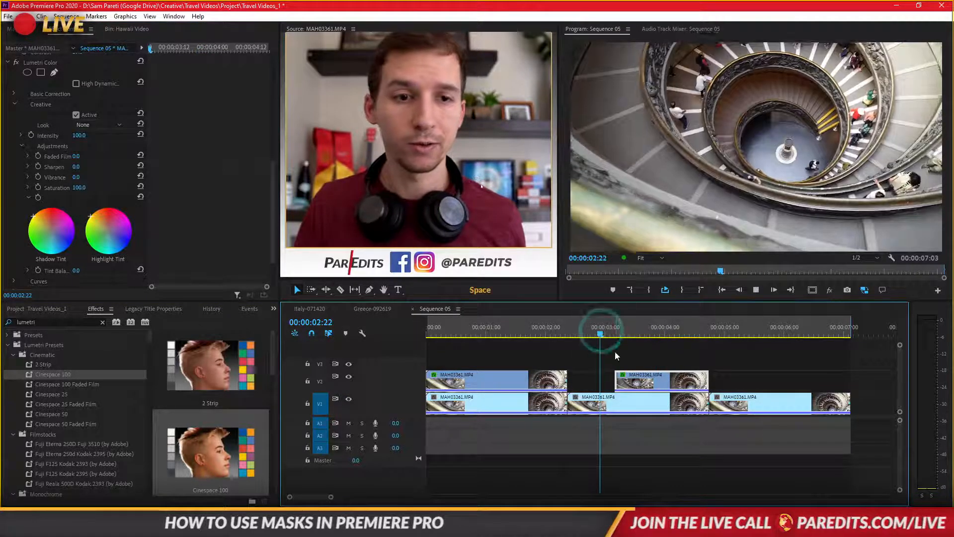
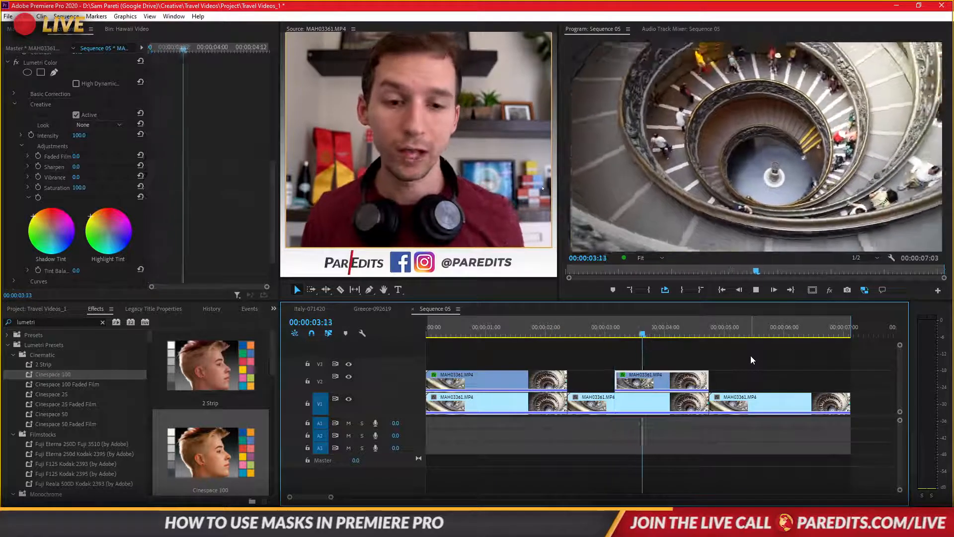
- Stop playback and duplicate the tracked opacity mask on the second V2 clip
{"action": "key", "text": "space"}
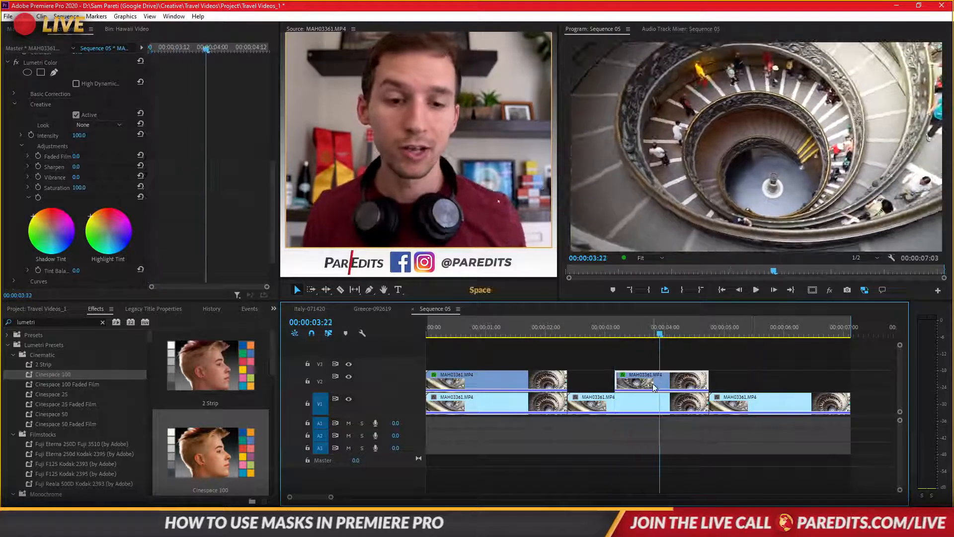
{"action": "left_click", "coordinate": [625, 365]}
{"action": "left_click", "coordinate": [629, 379]}
{"action": "scroll", "coordinate": [218, 242], "scroll_direction": "down", "scroll_amount": 3}
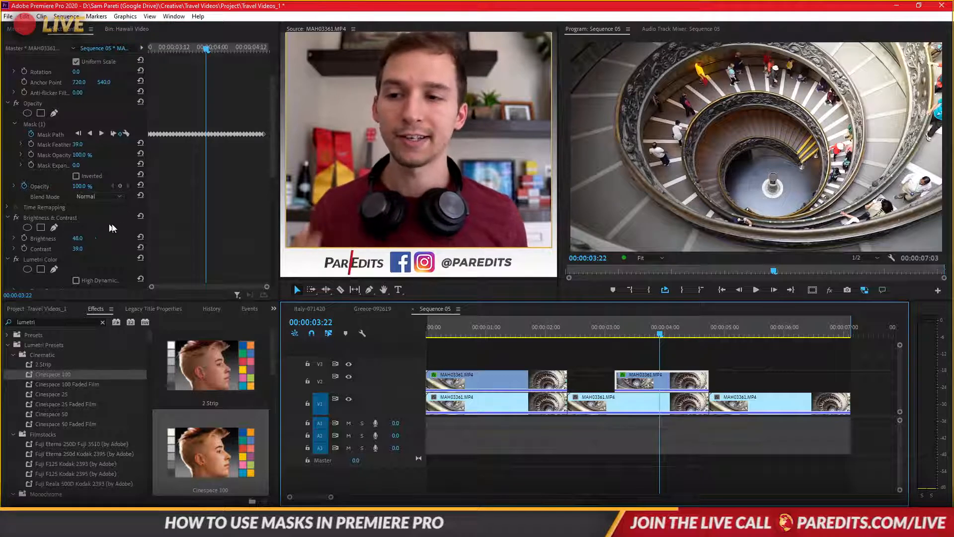
{"action": "left_click", "coordinate": [39, 124]}
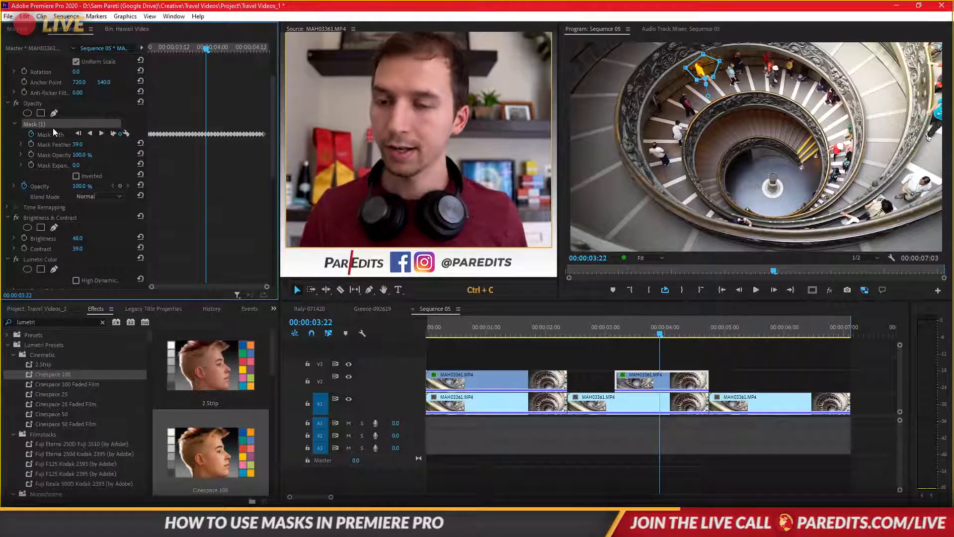
{"action": "key", "text": "ctrl+v"}
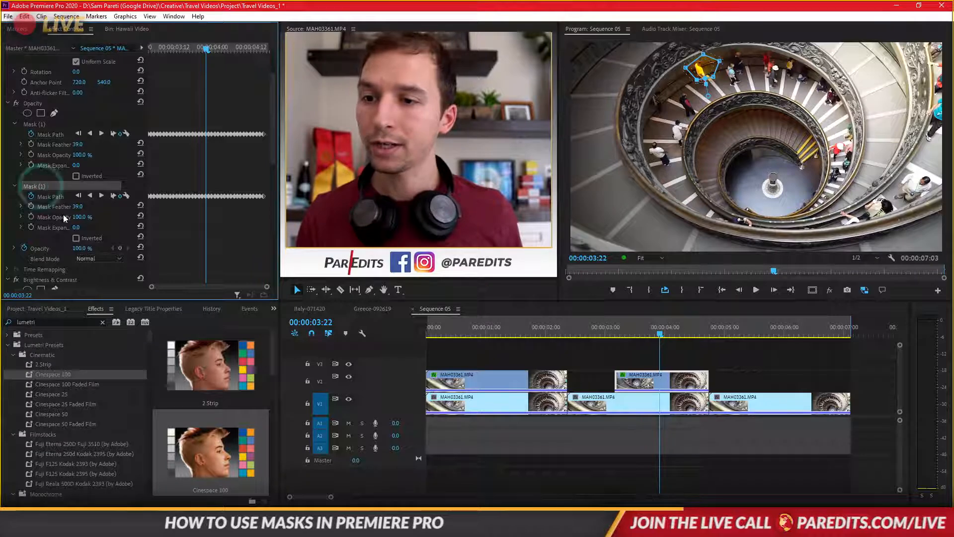
- Remove the copied mask's path keyframes and move the mask onto another person farther right along the upper stairs
{"action": "left_click", "coordinate": [31, 196]}
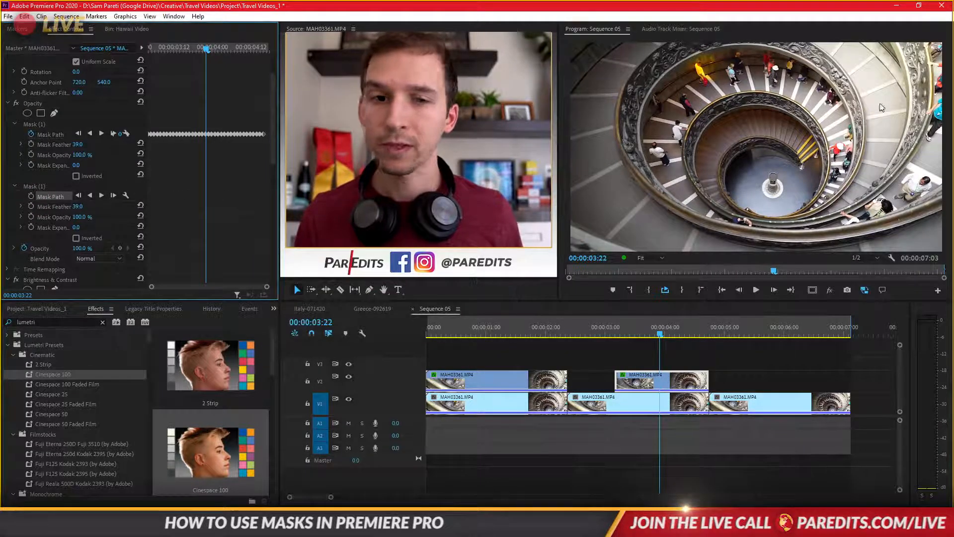
{"action": "left_click", "coordinate": [35, 186]}
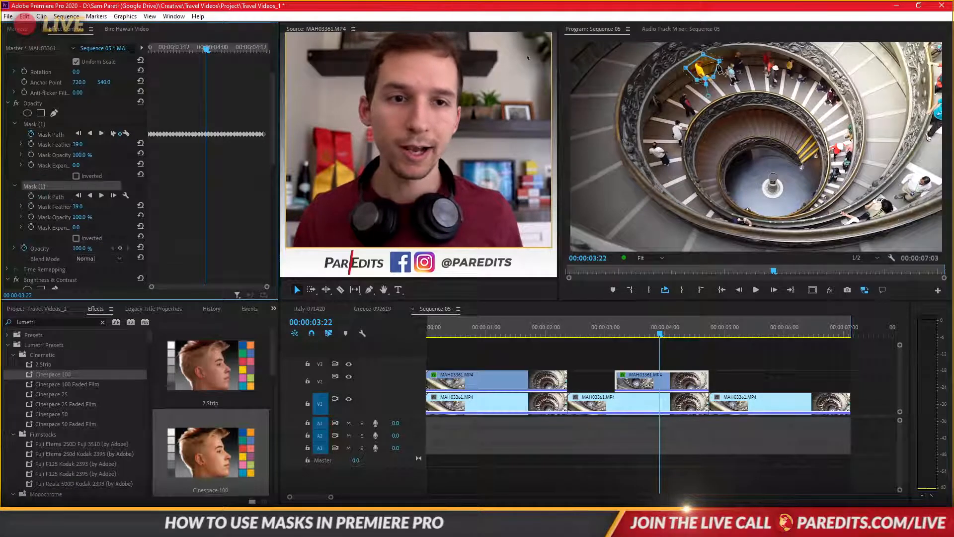
{"action": "left_click_drag", "start_coordinate": [700, 66], "coordinate": [787, 74]}
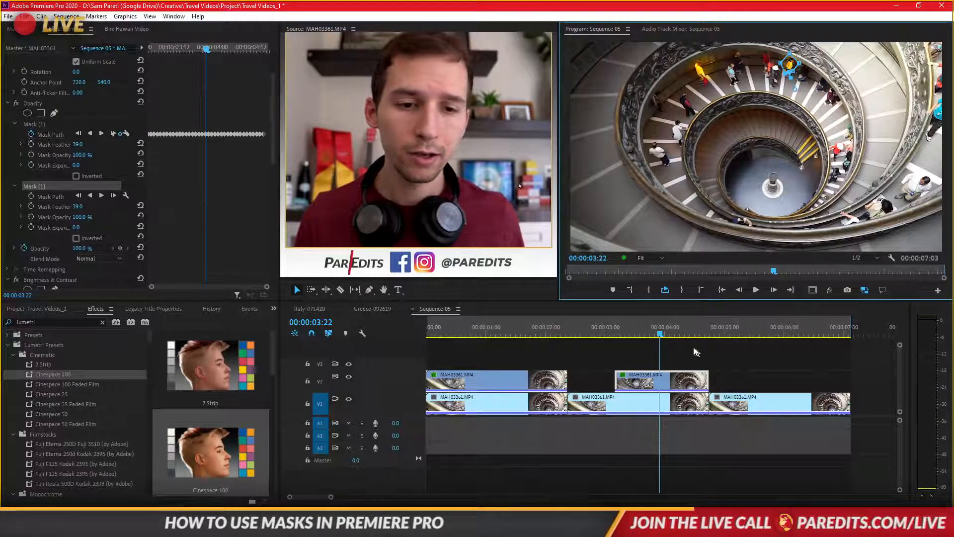
- Track the copied mask forward and backward through the whole clip, and scrub through to check how it follows
{"action": "left_click", "coordinate": [111, 195]}
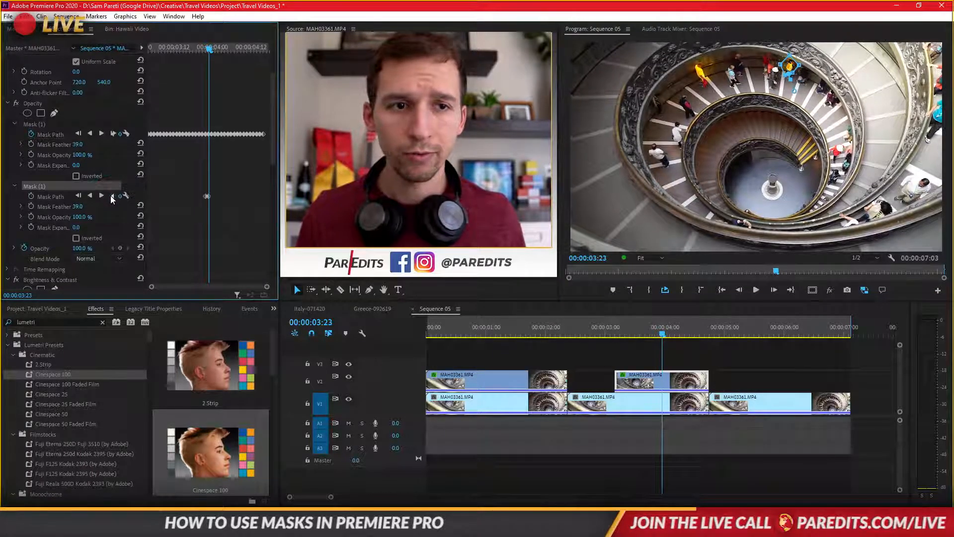
{"action": "left_click", "coordinate": [102, 196]}
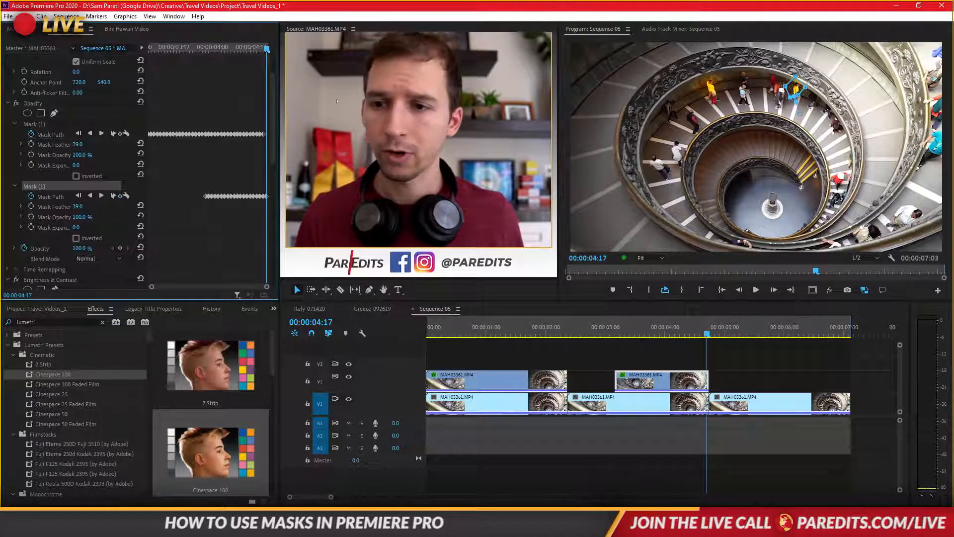
{"action": "left_click_drag", "start_coordinate": [256, 51], "coordinate": [208, 55]}
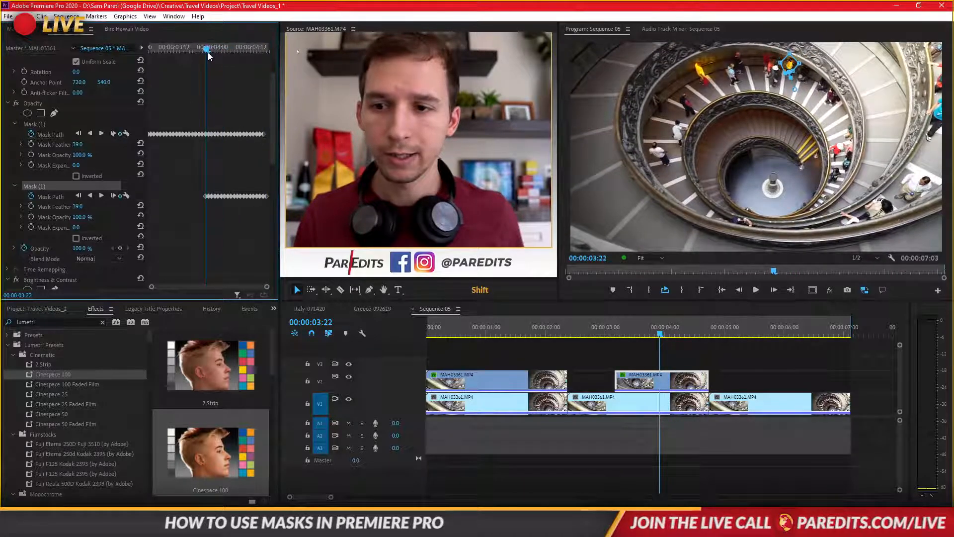
{"action": "left_click", "coordinate": [91, 196]}
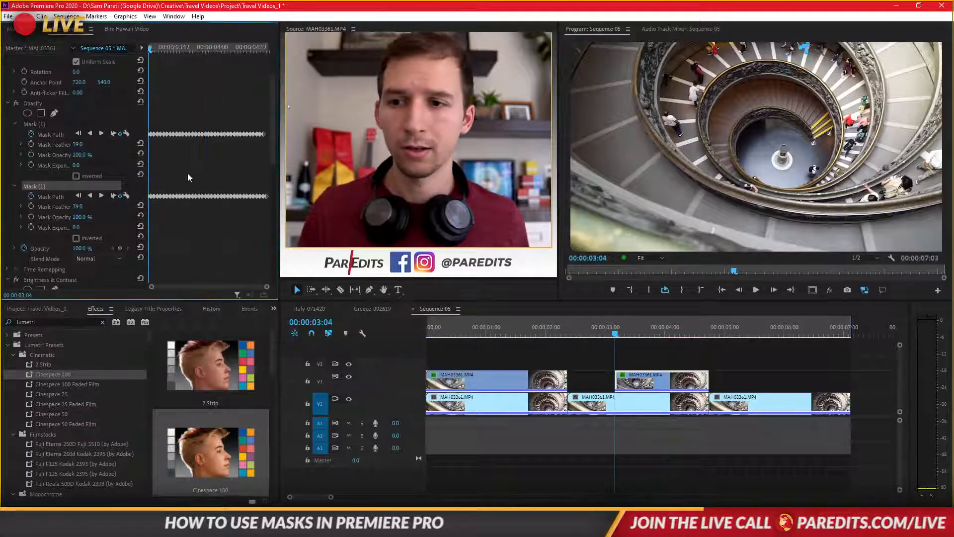
{"action": "left_click_drag", "start_coordinate": [159, 47], "coordinate": [252, 63]}
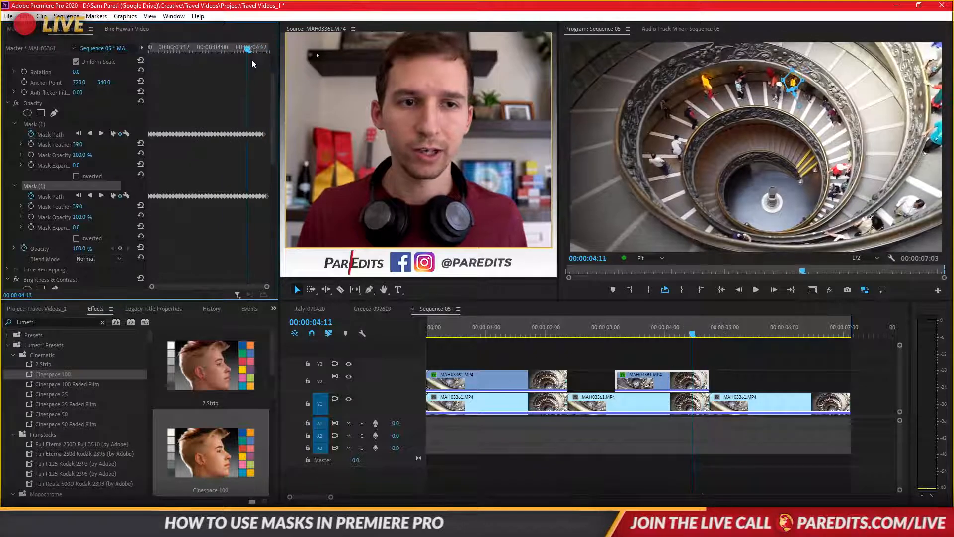
- Deselect the clip and play the sequence from 00:00:03:00 to review both masked people
{"action": "left_click", "coordinate": [45, 125]}
{"action": "left_click", "coordinate": [628, 356]}
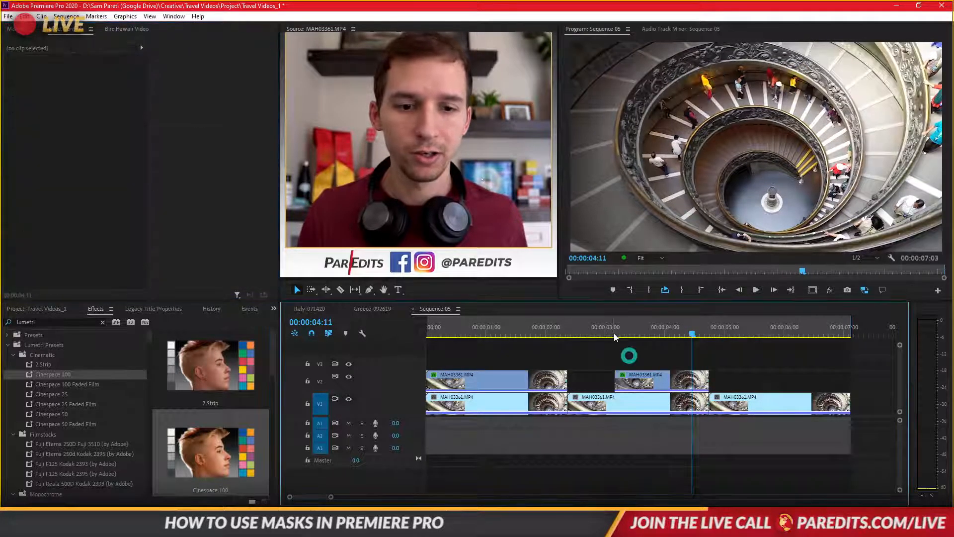
{"action": "left_click", "coordinate": [606, 326]}
{"action": "key", "text": "Return"}
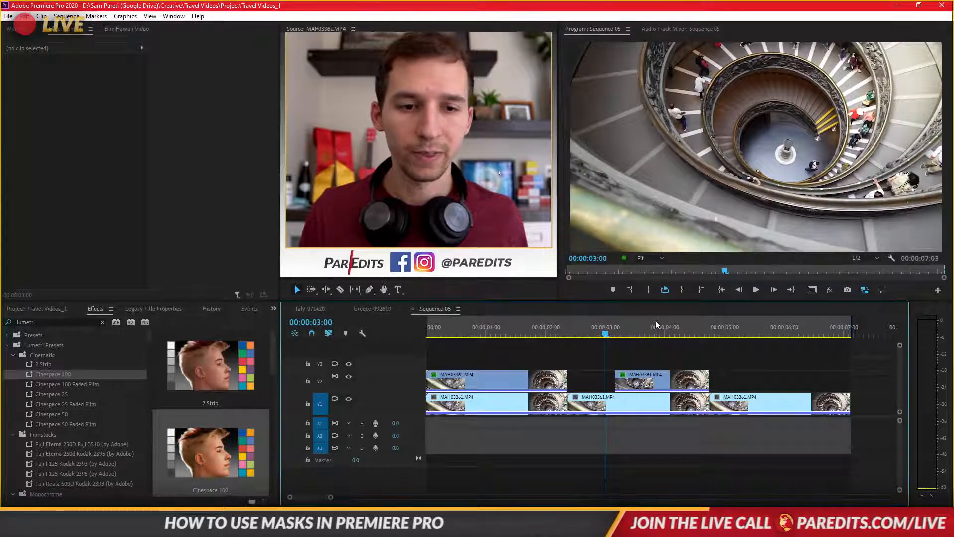
{"action": "left_click", "coordinate": [720, 289]}
{"action": "key", "text": "space"}
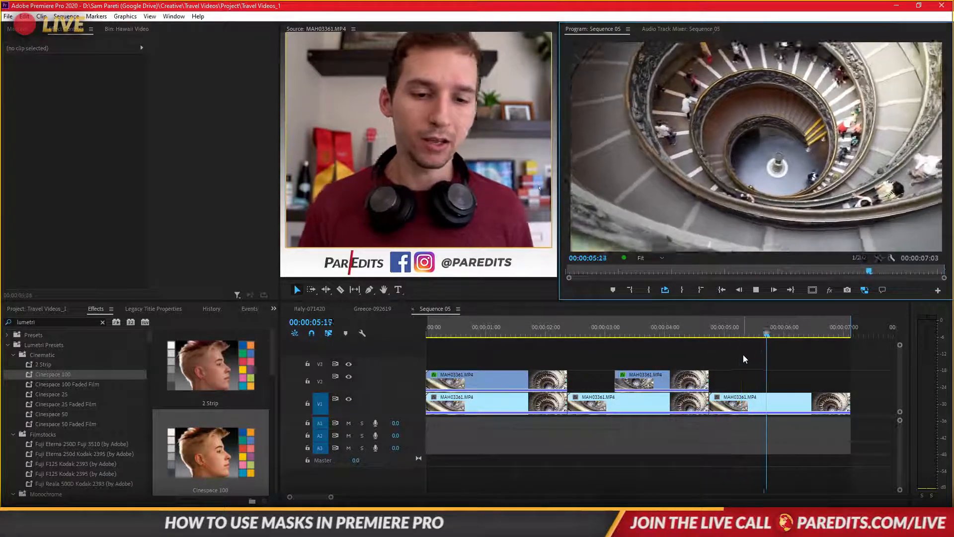
- Stop playback and review the opening of the last staircase clip on V1, returning to its first frame
{"action": "key", "text": "space"}
{"action": "left_click_drag", "start_coordinate": [741, 332], "coordinate": [765, 337]}
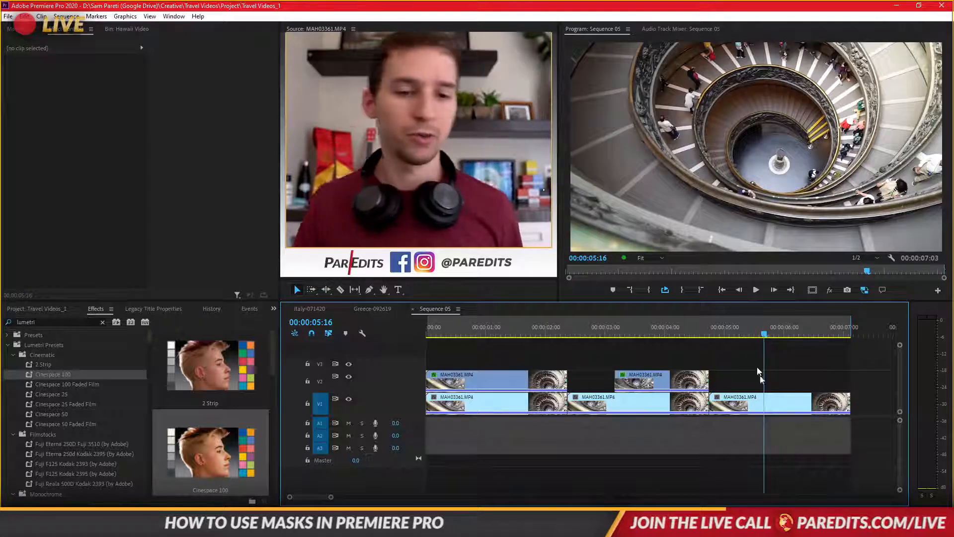
{"action": "left_click", "coordinate": [763, 397]}
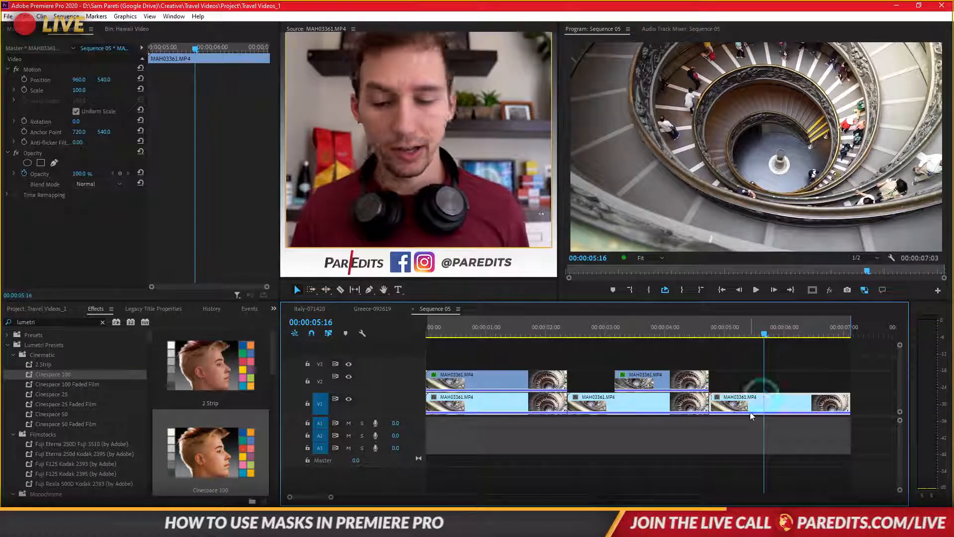
{"action": "left_click", "coordinate": [499, 329]}
{"action": "left_click", "coordinate": [735, 323]}
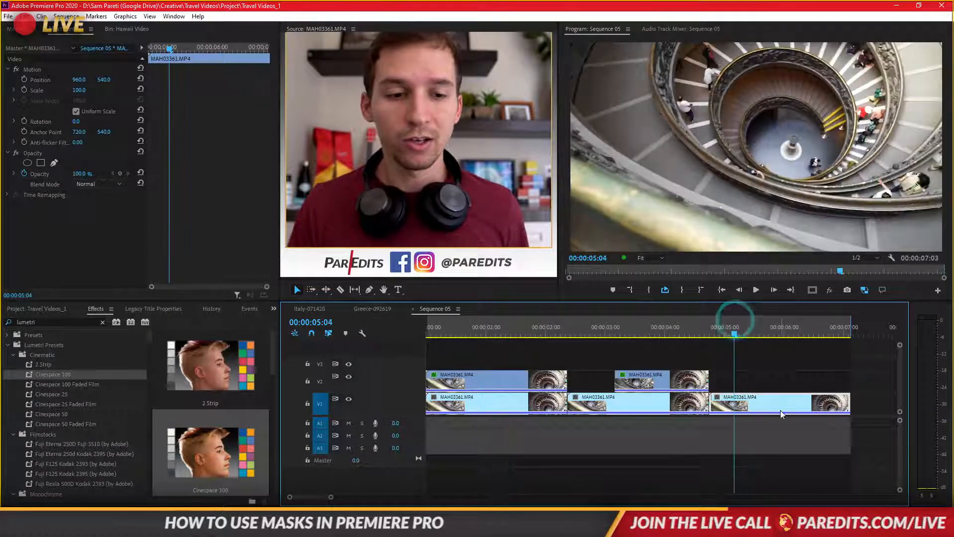
{"action": "left_click", "coordinate": [782, 415]}
{"action": "key", "text": "space"}
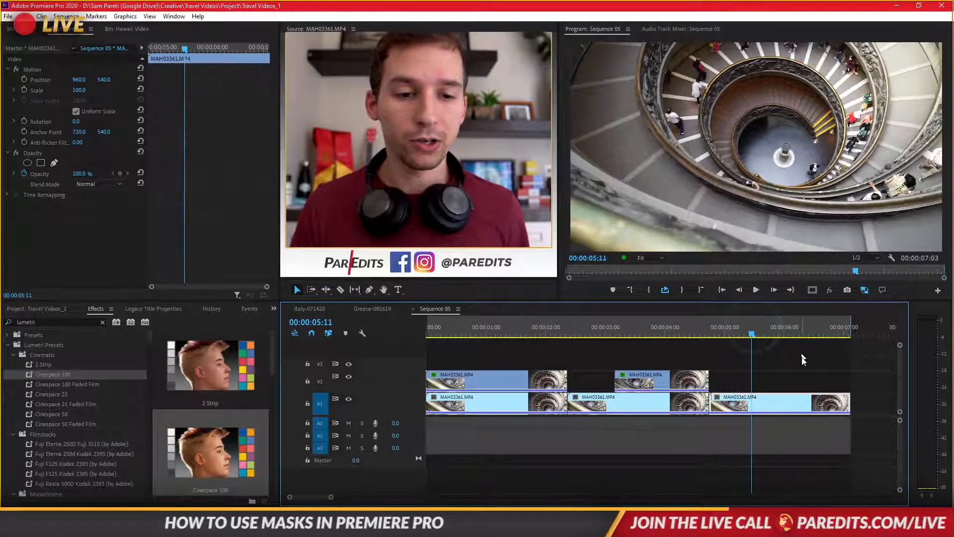
{"action": "left_click_drag", "start_coordinate": [756, 330], "coordinate": [713, 326]}
{"action": "left_click", "coordinate": [740, 398]}
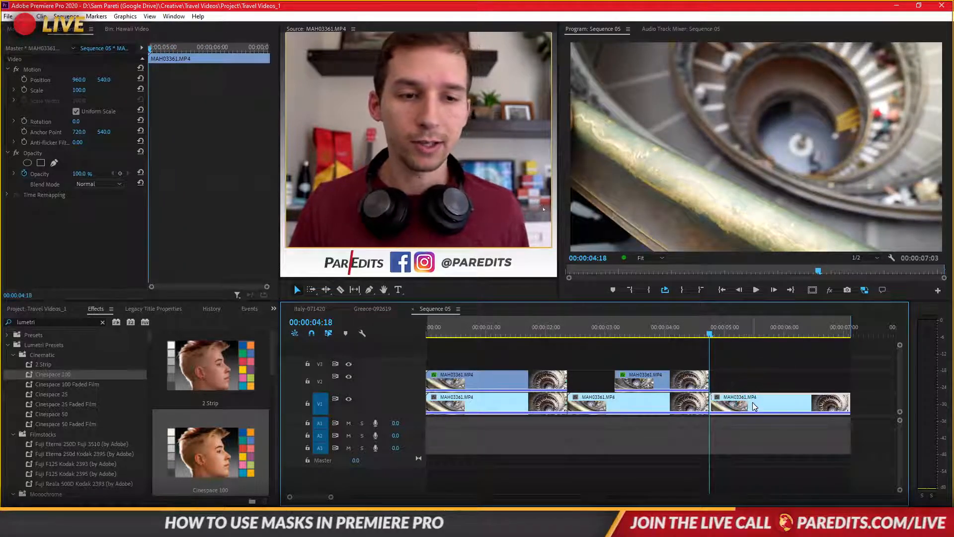
- Move the last staircase clip up to V2 and place 01077.MTS from the Hawaii Day 4 footage beneath it on V1
{"action": "left_click_drag", "start_coordinate": [764, 402], "coordinate": [768, 386]}
{"action": "left_click", "coordinate": [52, 310]}
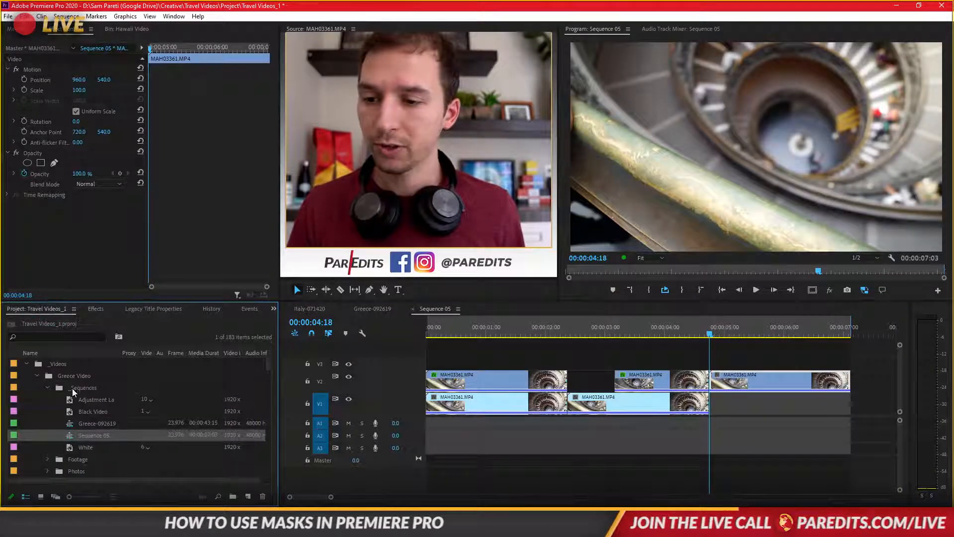
{"action": "left_click", "coordinate": [121, 28]}
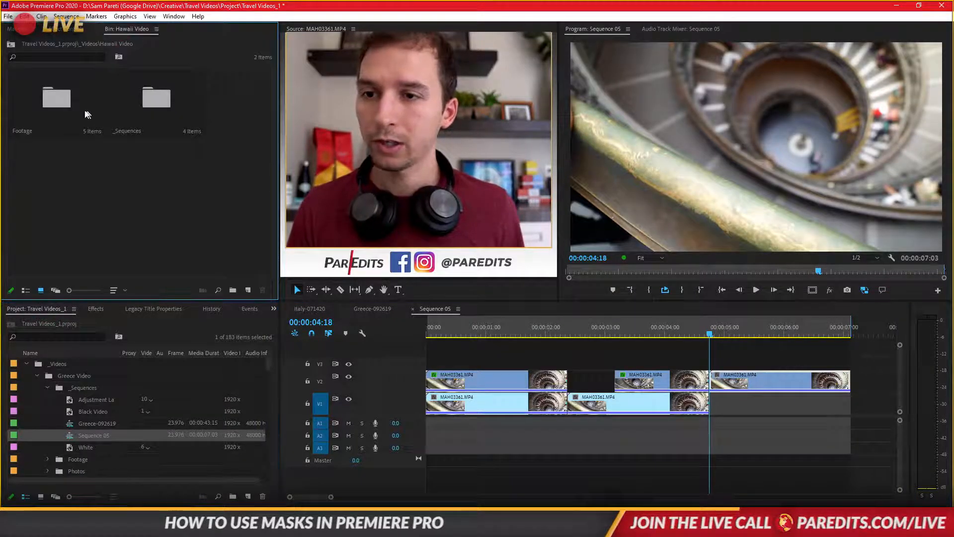
{"action": "double_click", "coordinate": [59, 98]}
{"action": "double_click", "coordinate": [155, 86]}
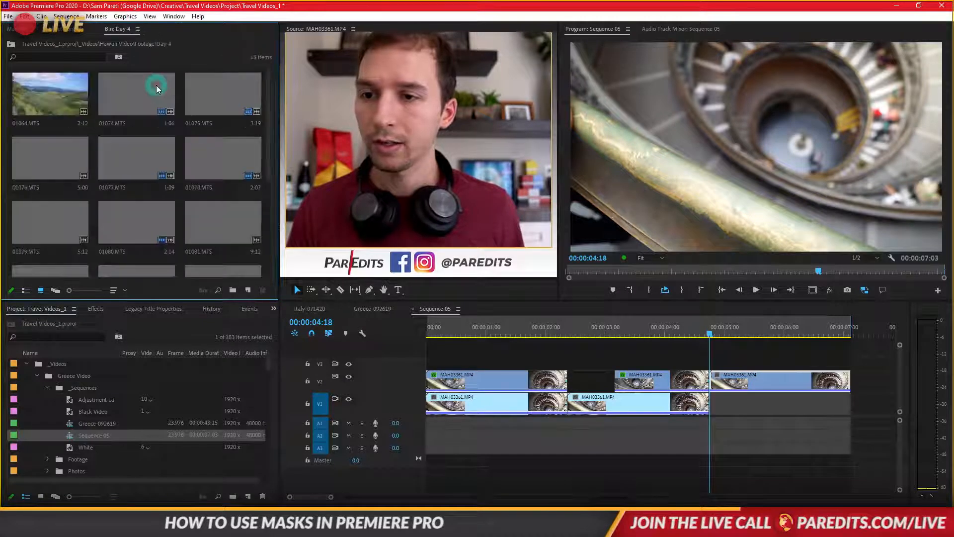
{"action": "left_click", "coordinate": [42, 93]}
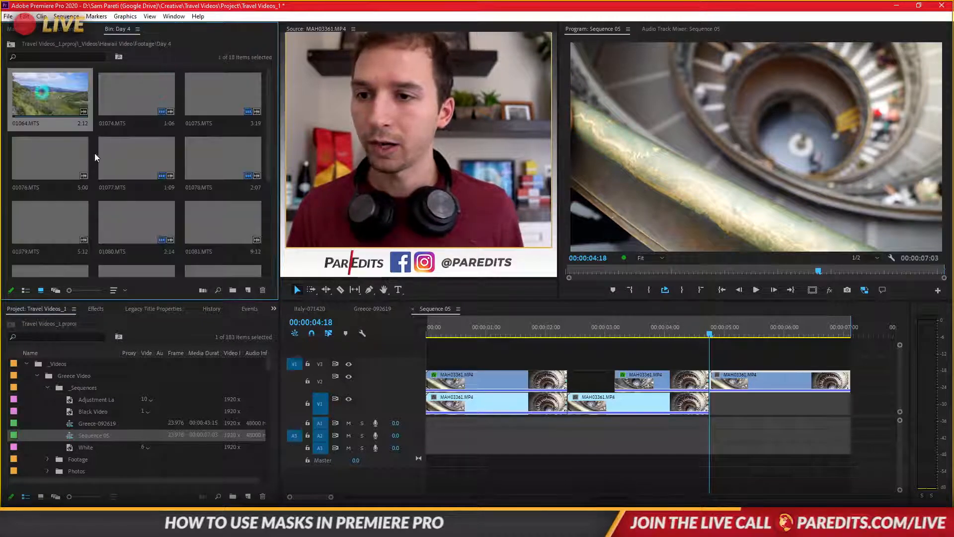
{"action": "double_click", "coordinate": [141, 154]}
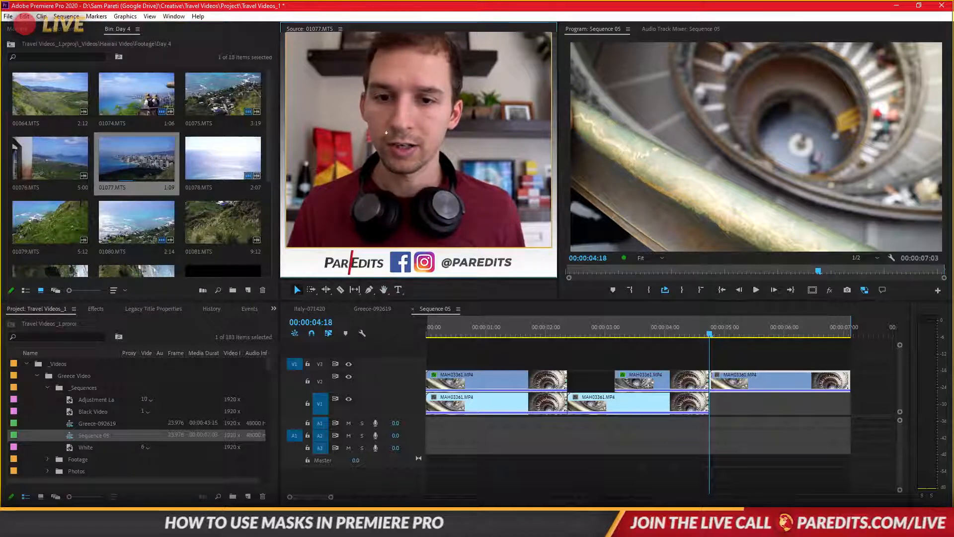
{"action": "left_click_drag", "start_coordinate": [386, 132], "coordinate": [830, 408]}
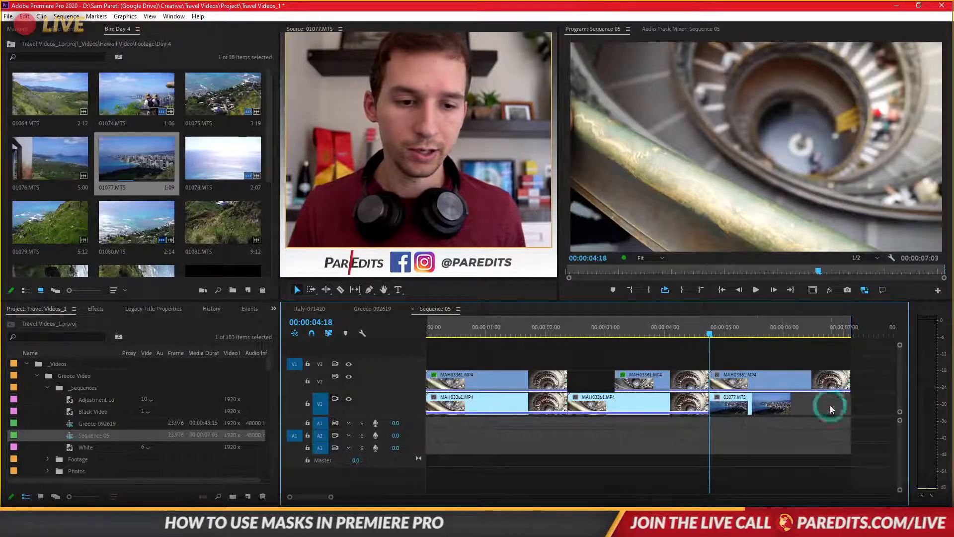
- Shift the last V2 clip to start at 00:00:05:05, overlapping 01077.MTS, and move the playhead to its first frame
{"action": "mouse_move", "coordinate": [713, 332]}
{"action": "left_mouse_down"}
{"action": "mouse_move", "coordinate": [725, 332]}
{"action": "mouse_move", "coordinate": [712, 335]}
{"action": "left_mouse_up"}
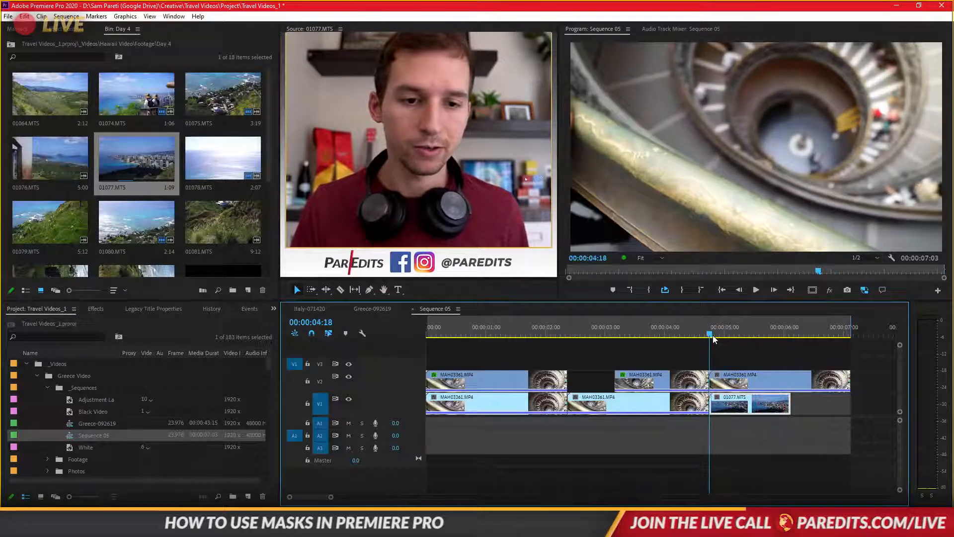
{"action": "left_click", "coordinate": [728, 378]}
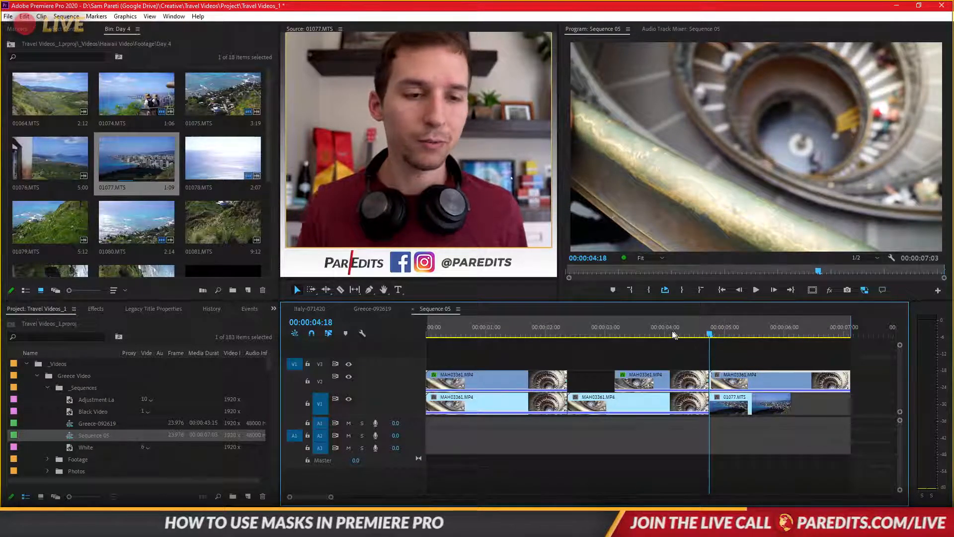
{"action": "left_click_drag", "start_coordinate": [754, 380], "coordinate": [780, 381]}
{"action": "left_click_drag", "start_coordinate": [720, 329], "coordinate": [738, 339]}
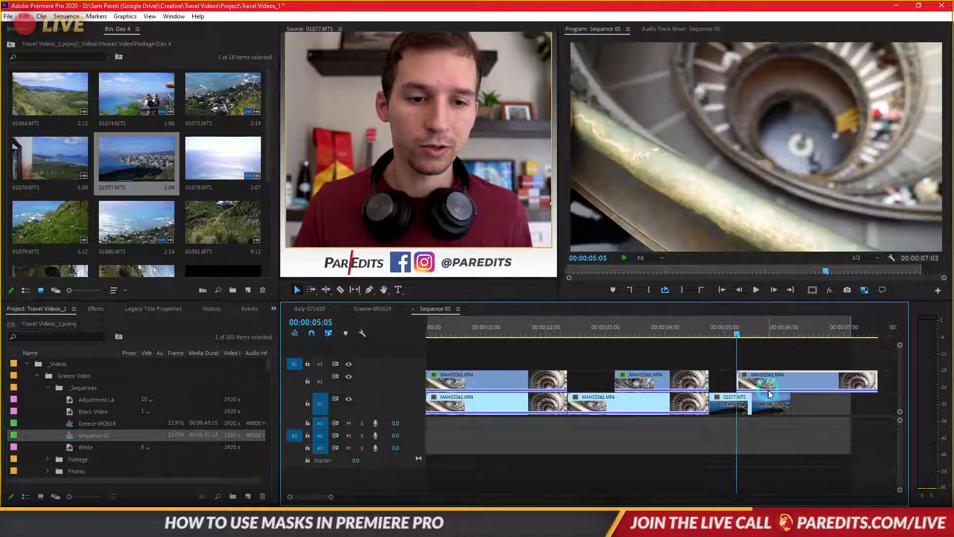
- Draw a closed freeform Opacity mask around the railing on the last V2 clip at 00:00:05:05, extending beyond the frame, with the monitor at 25%
{"action": "left_click", "coordinate": [68, 31]}
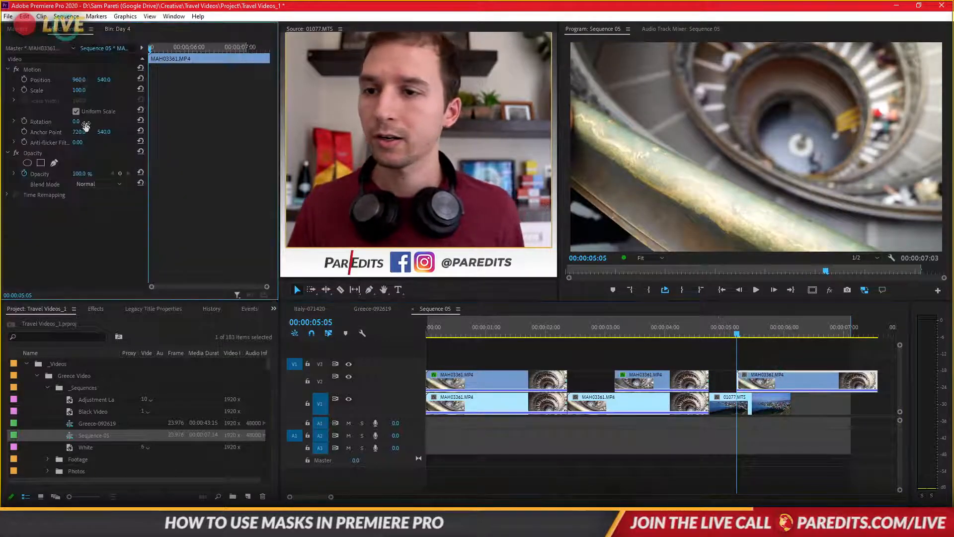
{"action": "left_click", "coordinate": [54, 163]}
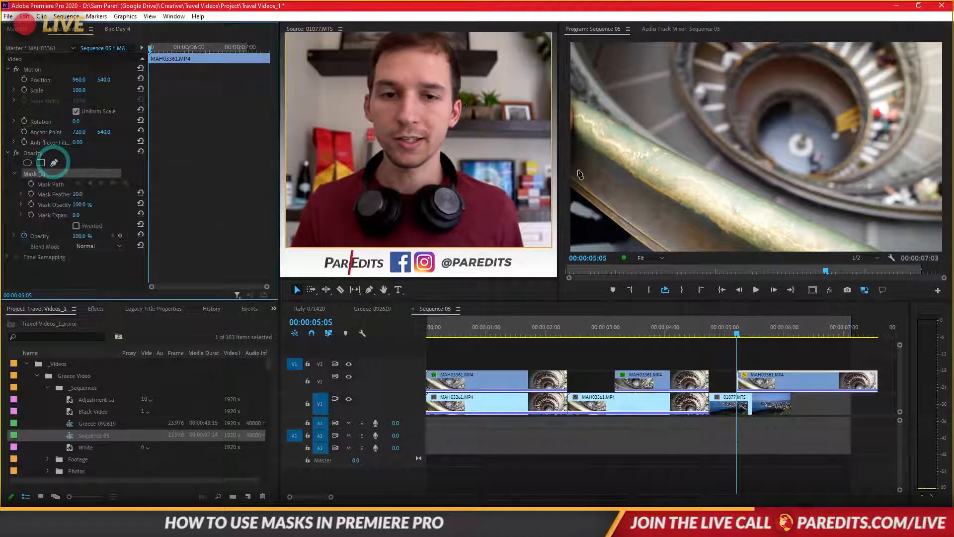
{"action": "left_click", "coordinate": [657, 263]}
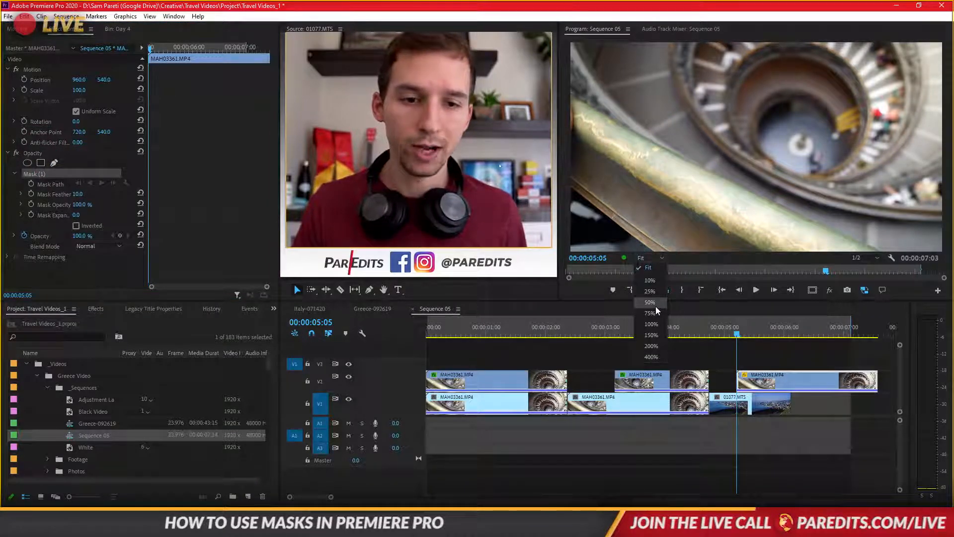
{"action": "left_click", "coordinate": [658, 309]}
{"action": "left_click", "coordinate": [651, 258]}
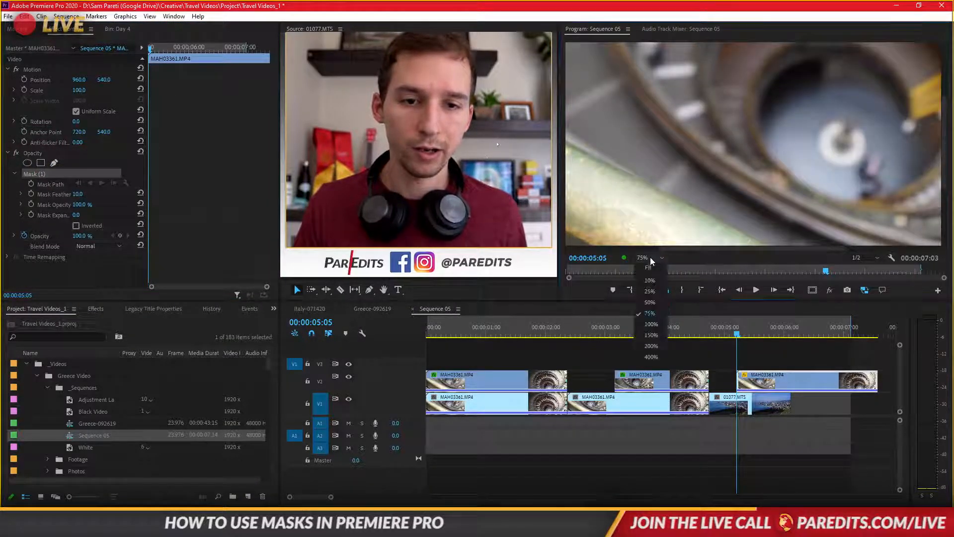
{"action": "left_click", "coordinate": [653, 293]}
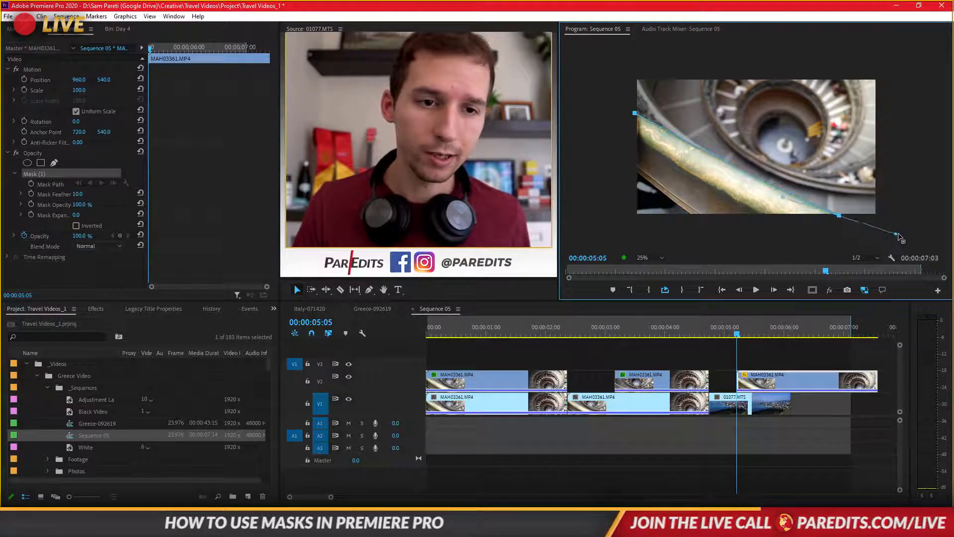
{"action": "left_click_drag", "start_coordinate": [900, 238], "coordinate": [913, 251]}
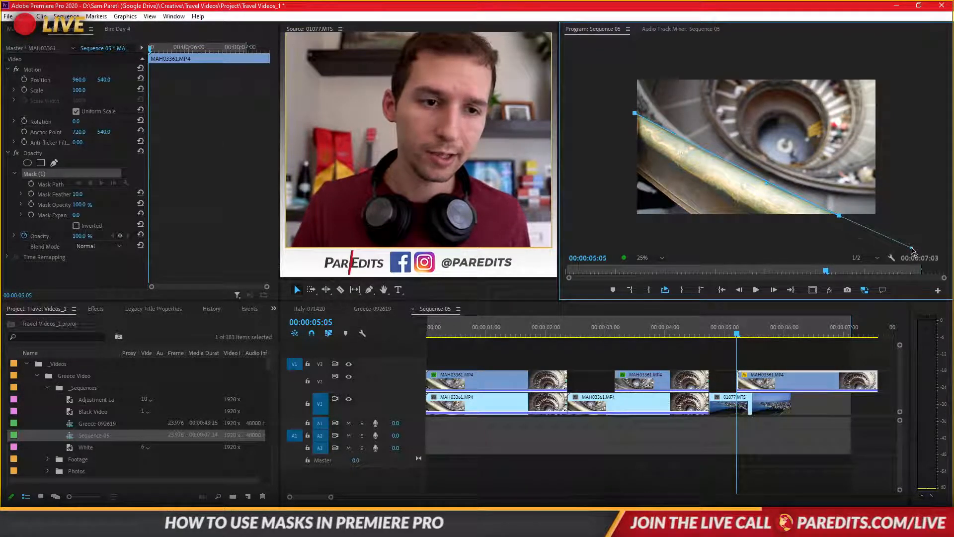
{"action": "left_click", "coordinate": [786, 246]}
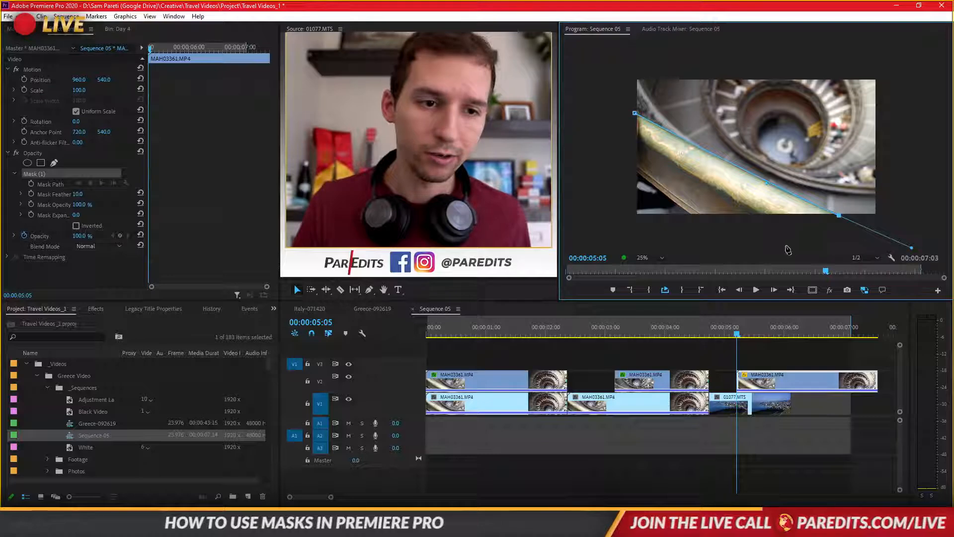
{"action": "left_click", "coordinate": [611, 231]}
{"action": "left_click", "coordinate": [607, 120]}
{"action": "left_click", "coordinate": [634, 113]}
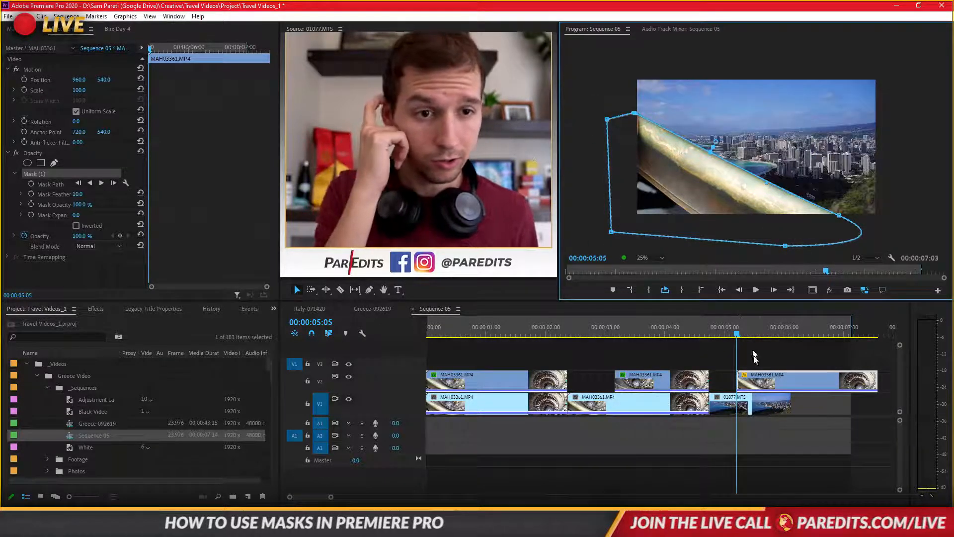
- Invert the railing mask and track its path forward to the end of the clip
{"action": "mouse_move", "coordinate": [740, 338]}
{"action": "left_mouse_down"}
{"action": "mouse_move", "coordinate": [756, 338]}
{"action": "mouse_move", "coordinate": [742, 338]}
{"action": "left_mouse_up"}
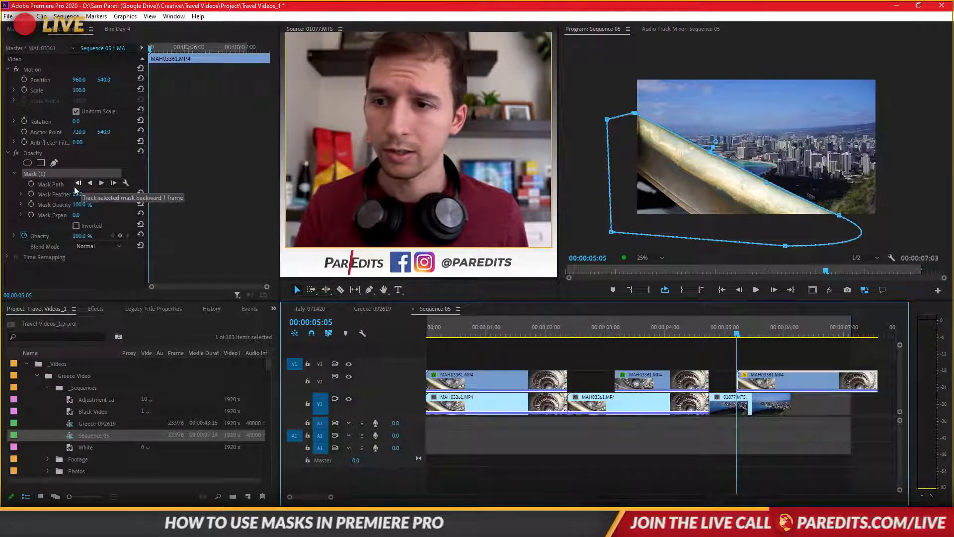
{"action": "left_click", "coordinate": [76, 226]}
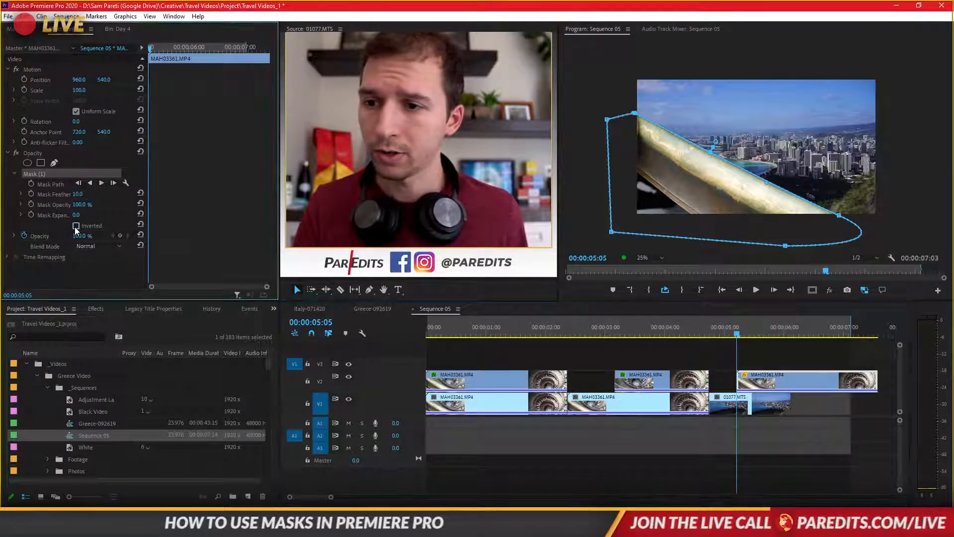
{"action": "left_click", "coordinate": [103, 184]}
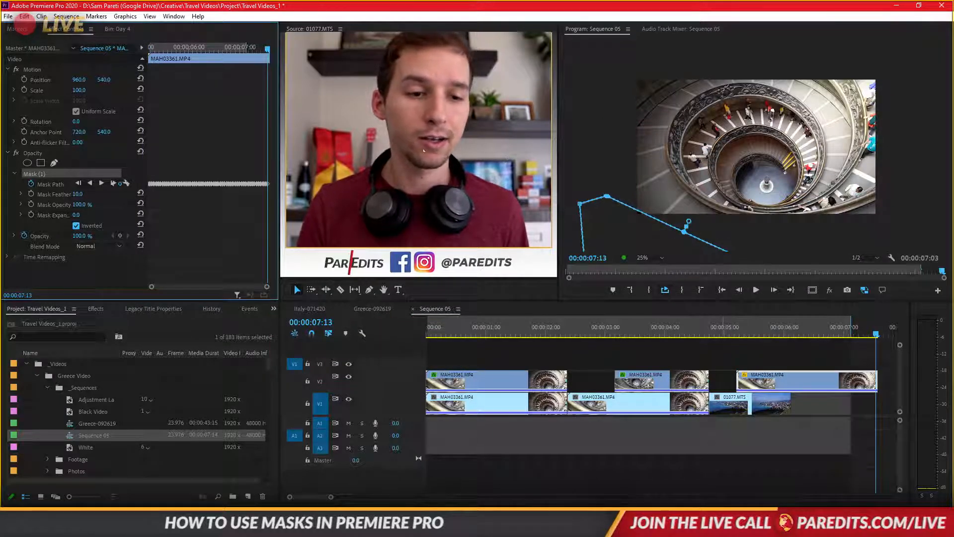
- Delete the tracked Mask Path keyframes after 00:00:06:22, where the railing has left the frame
{"action": "mouse_move", "coordinate": [254, 47]}
{"action": "left_mouse_down"}
{"action": "mouse_move", "coordinate": [207, 47]}
{"action": "mouse_move", "coordinate": [248, 48]}
{"action": "mouse_move", "coordinate": [216, 49]}
{"action": "mouse_move", "coordinate": [238, 52]}
{"action": "left_mouse_up"}
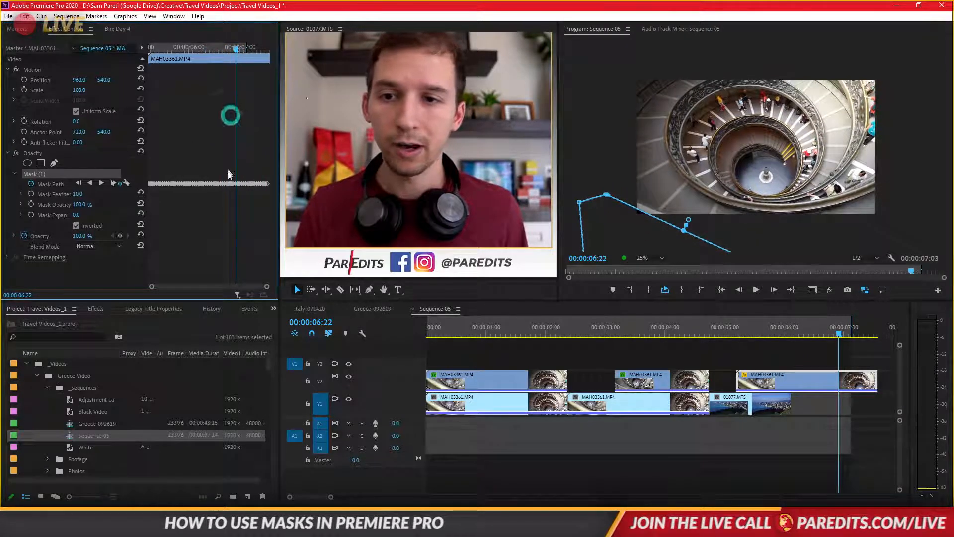
{"action": "left_click", "coordinate": [237, 184]}
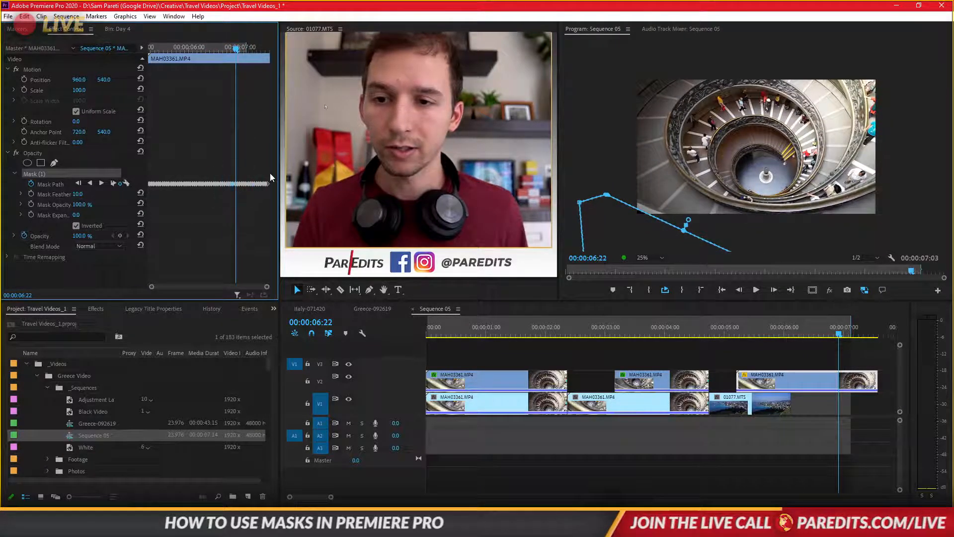
{"action": "left_click_drag", "start_coordinate": [268, 173], "coordinate": [226, 194]}
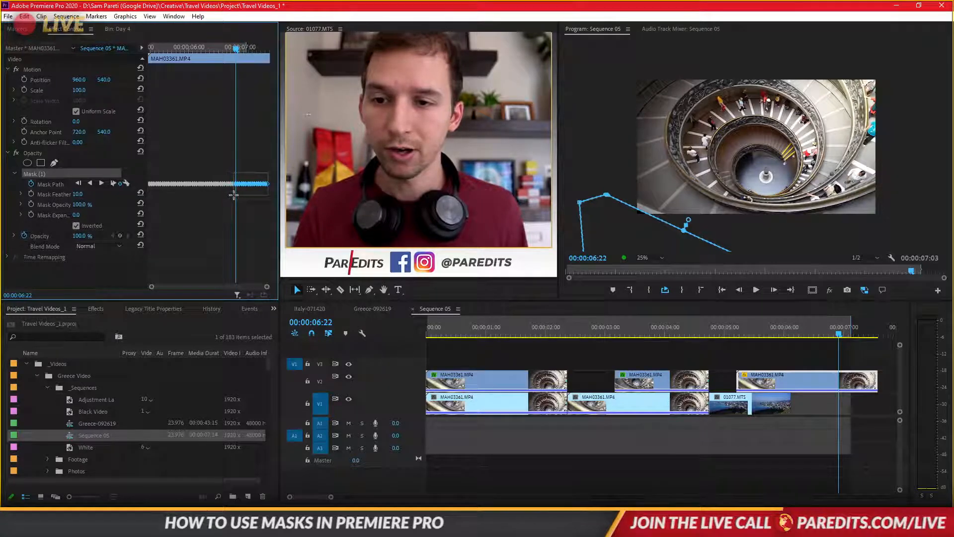
{"action": "key", "text": "Delete"}
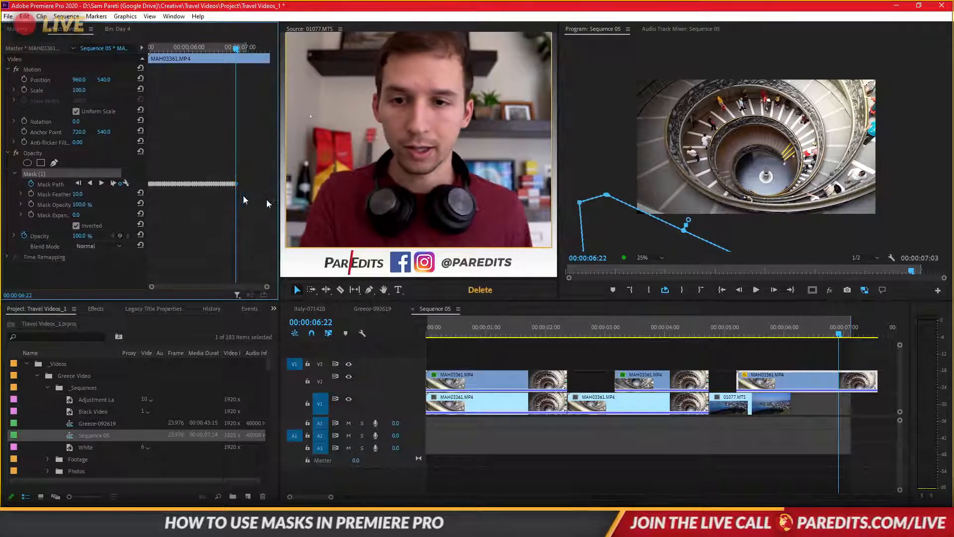
- Move the mask farther outside the frame at 00:00:06:22 and review the clip's remaining frames, returning to 00:00:05:05
{"action": "left_click", "coordinate": [618, 235]}
{"action": "left_click_drag", "start_coordinate": [618, 234], "coordinate": [615, 236]}
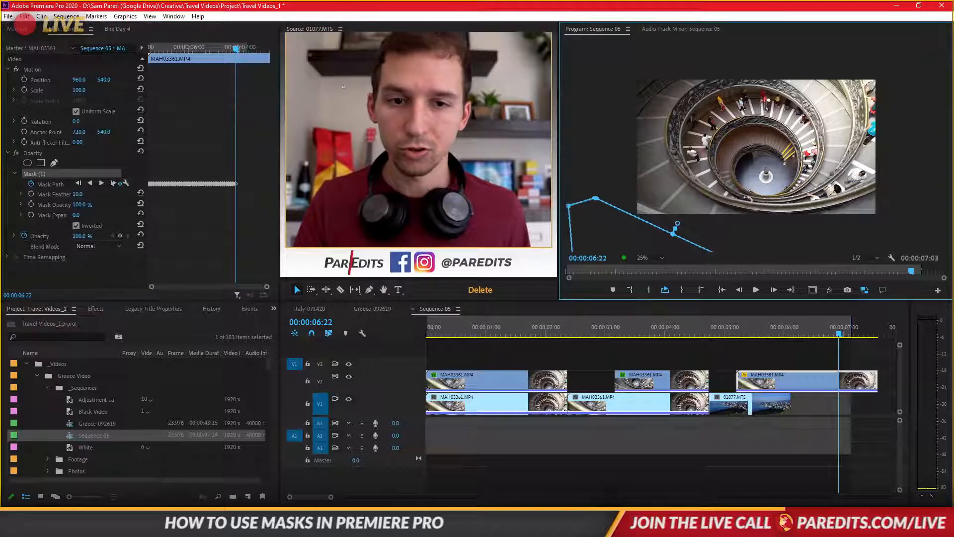
{"action": "key", "text": "space"}
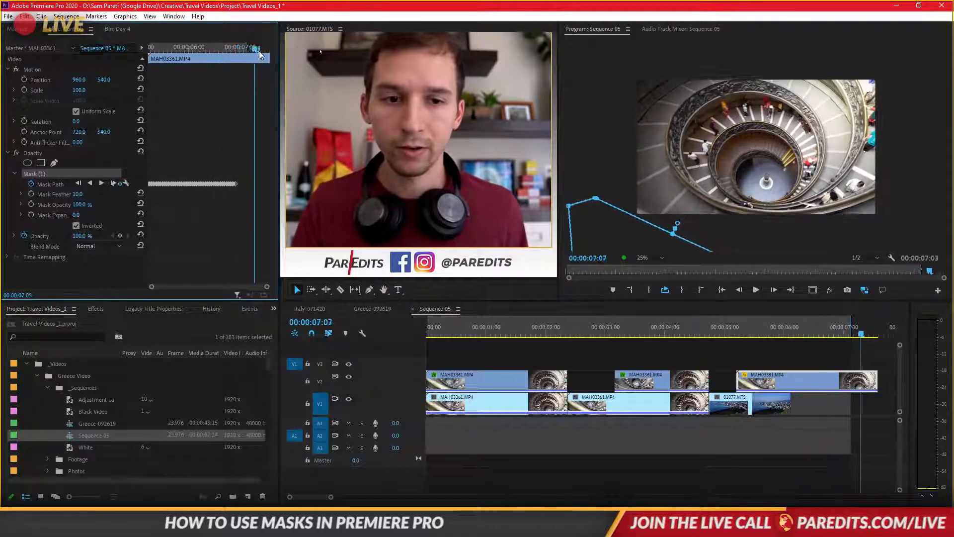
{"action": "left_click_drag", "start_coordinate": [273, 52], "coordinate": [139, 72]}
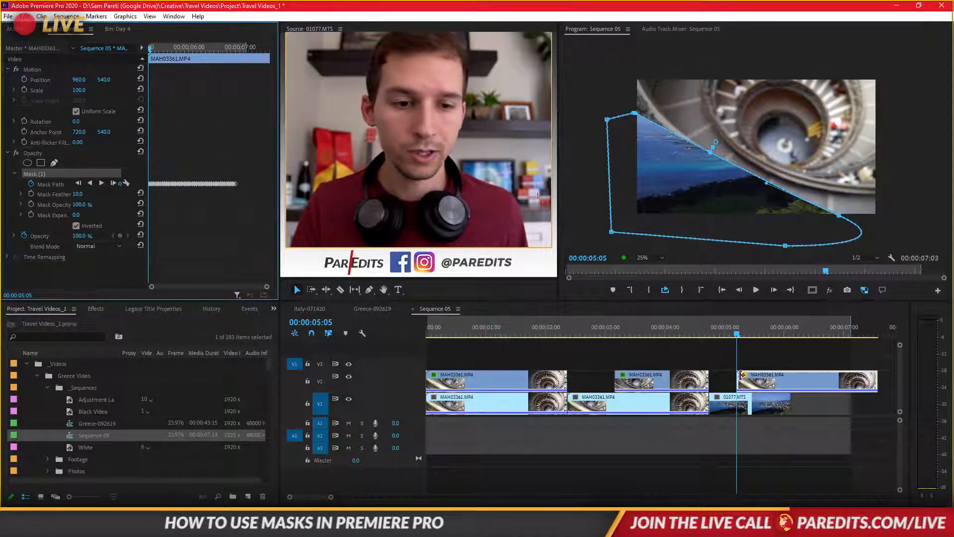
- Animate the last V2 clip's Position from 1689, -383 at 00:00:05:05 to 960, 540 a few frames on
{"action": "left_click", "coordinate": [758, 383]}
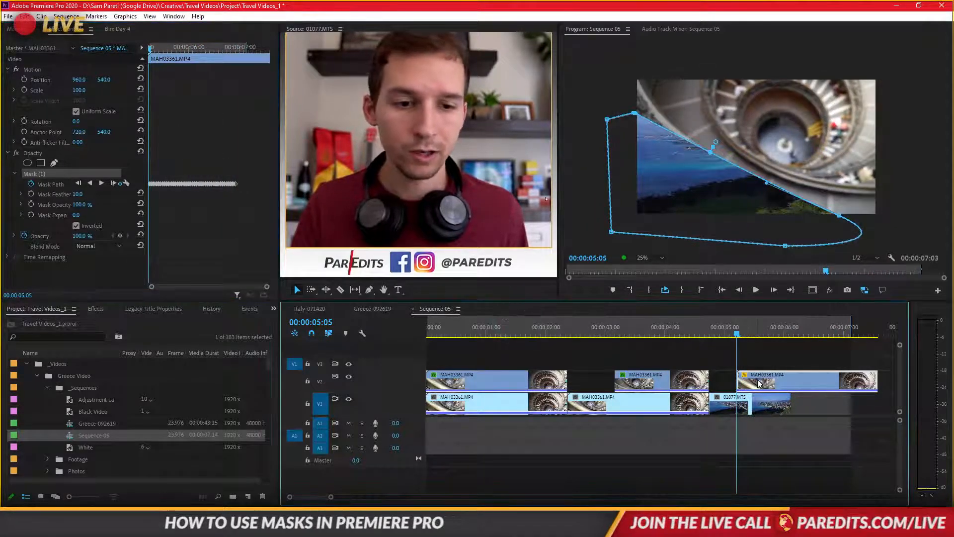
{"action": "left_click", "coordinate": [24, 80]}
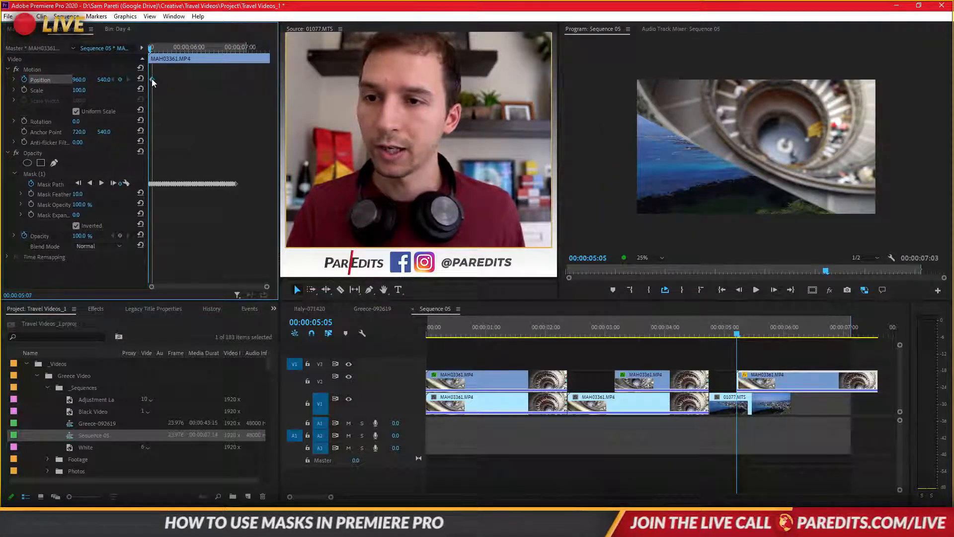
{"action": "left_click", "coordinate": [105, 81]}
{"action": "left_click_drag", "start_coordinate": [105, 80], "coordinate": [25, 81]}
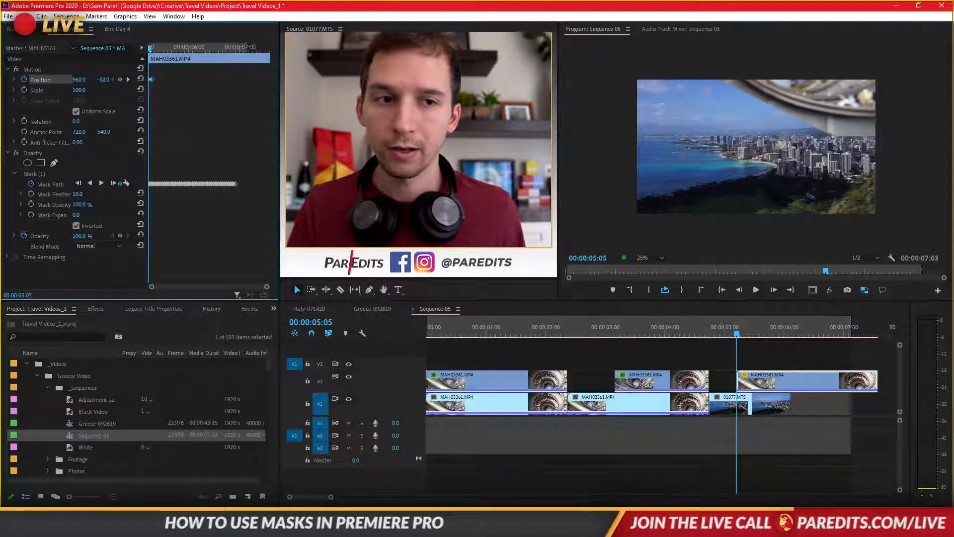
{"action": "mouse_move", "coordinate": [91, 79]}
{"action": "left_mouse_down"}
{"action": "mouse_move", "coordinate": [103, 81]}
{"action": "mouse_move", "coordinate": [79, 81]}
{"action": "left_mouse_up"}
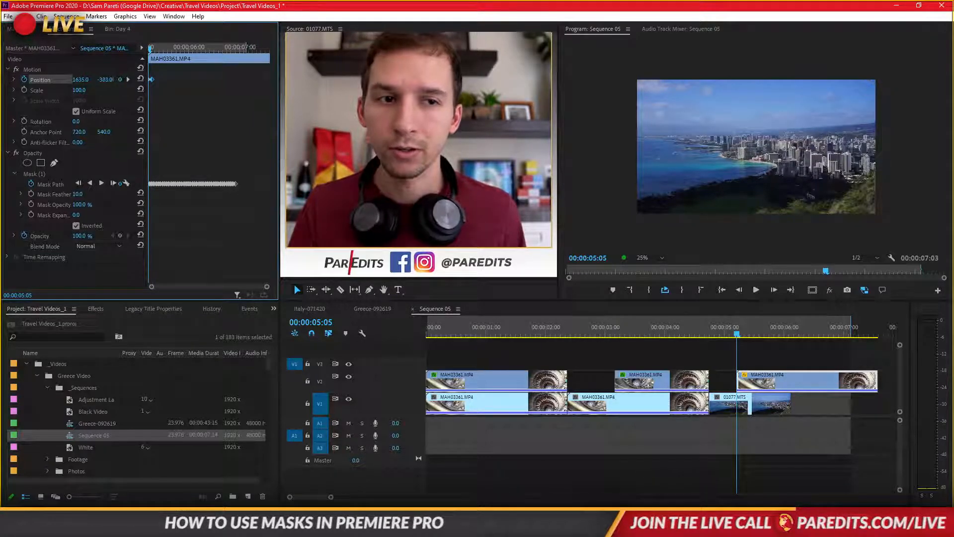
- Apply easing to the ending Position keyframe and play the slide-in
{"action": "right_click", "coordinate": [153, 79]}
{"action": "mouse_move", "coordinate": [239, 159]}
{"action": "left_click", "coordinate": [268, 219]}
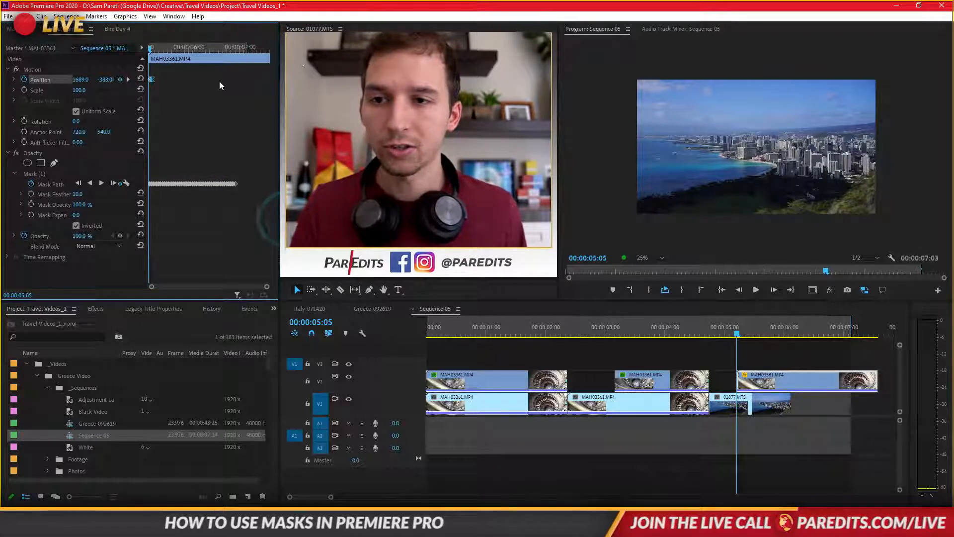
{"action": "key", "text": "space"}
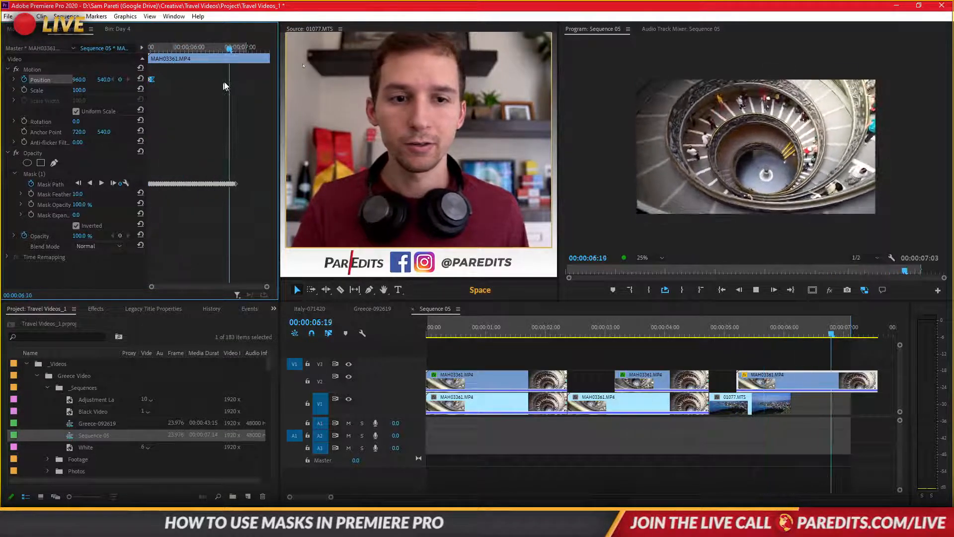
- Slow the slide-in by moving the eased Position keyframe farther from the clip's start, and play it from 00:00:05:05
{"action": "left_click_drag", "start_coordinate": [205, 46], "coordinate": [151, 47]}
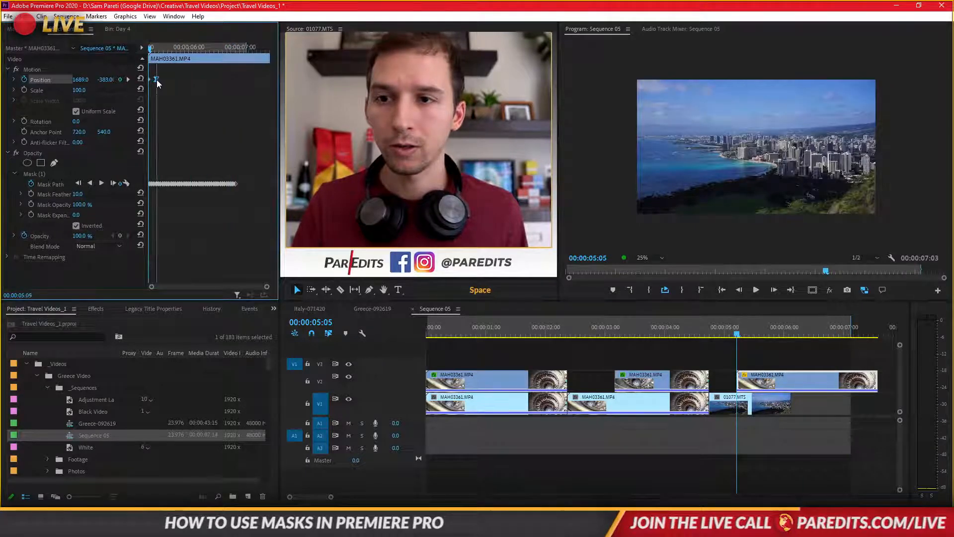
{"action": "left_click_drag", "start_coordinate": [156, 80], "coordinate": [166, 79]}
{"action": "key", "text": "space"}
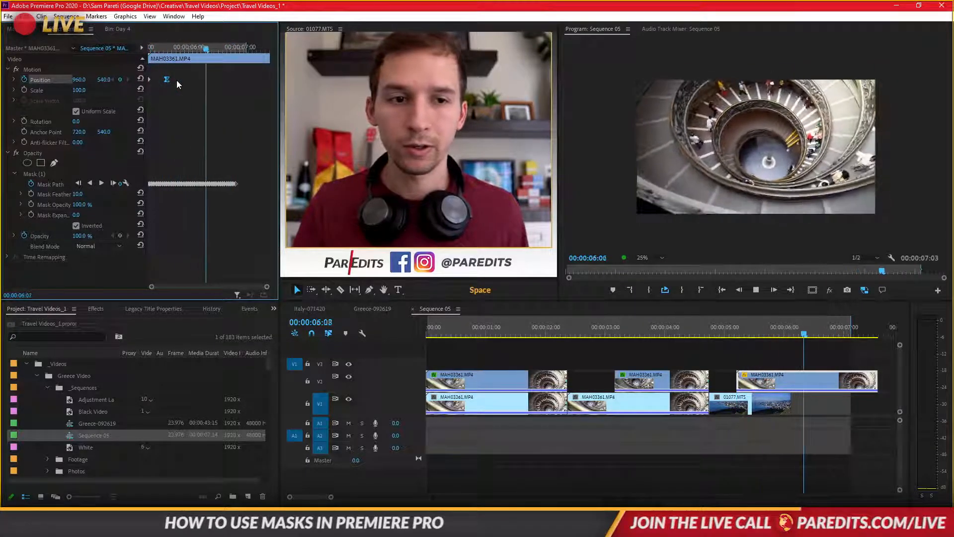
{"action": "key", "text": "space"}
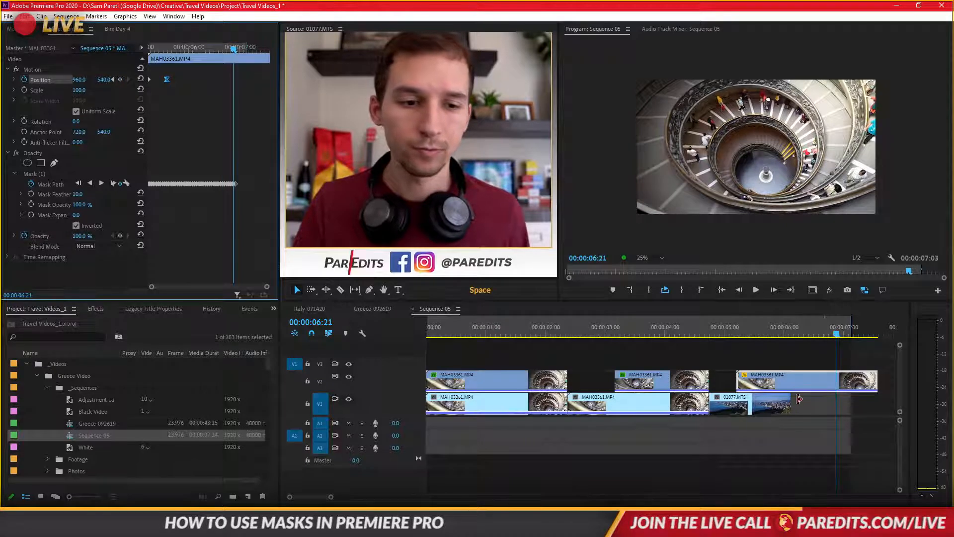
- Extend 01077.MTS on V1 to the end of the last V2 clip and play the sequence from 00:00:04:18
{"action": "left_click_drag", "start_coordinate": [798, 398], "coordinate": [877, 399]}
{"action": "left_click", "coordinate": [712, 329]}
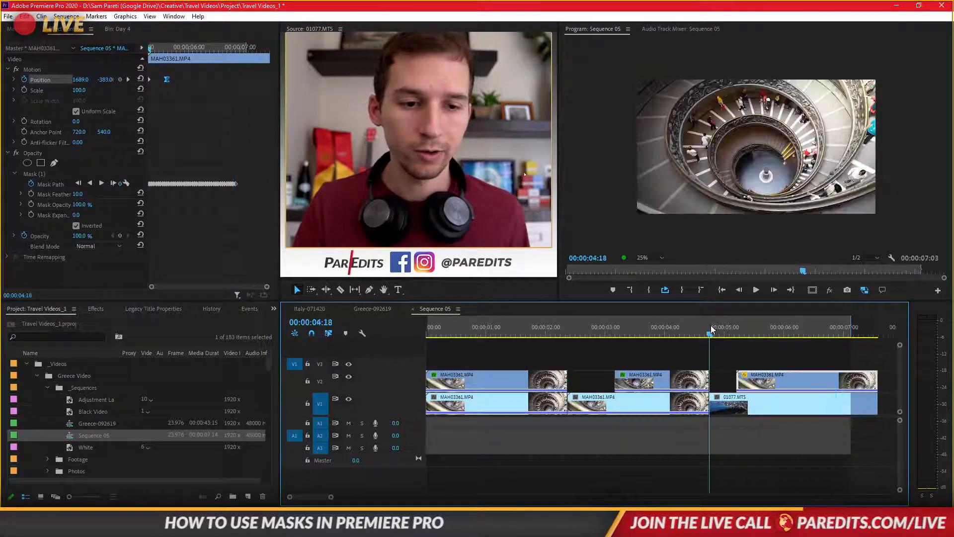
{"action": "key", "text": "space"}
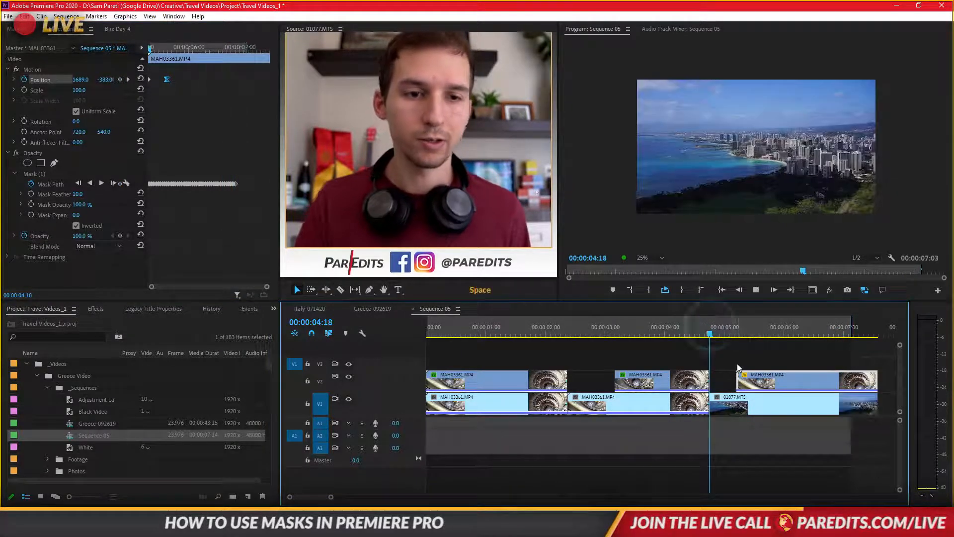
- Set the Program monitor zoom to Fit and scrub through the first frames of the transition to 00:00:05:11
{"action": "left_click", "coordinate": [662, 257]}
{"action": "left_click", "coordinate": [646, 255]}
{"action": "left_click", "coordinate": [735, 330]}
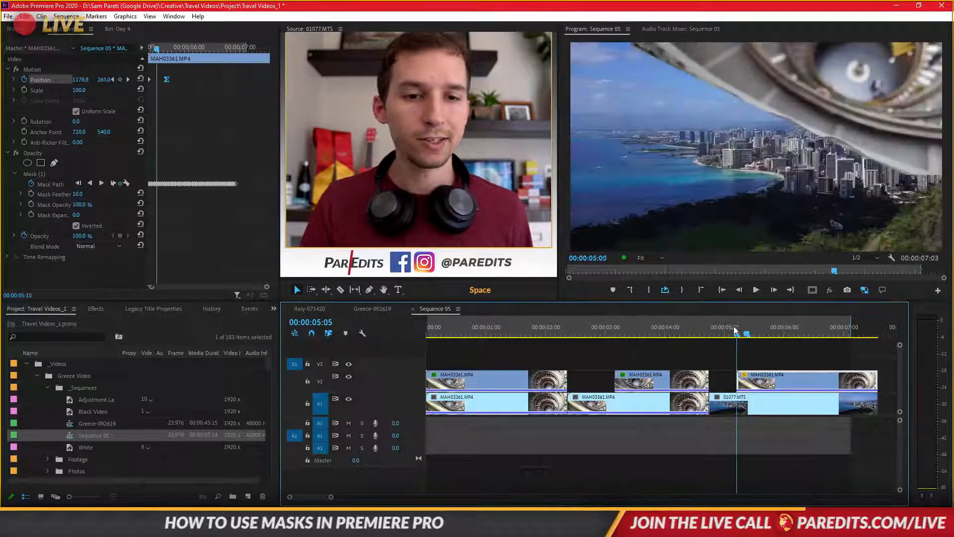
{"action": "mouse_move", "coordinate": [736, 329]}
{"action": "left_mouse_down"}
{"action": "mouse_move", "coordinate": [844, 331]}
{"action": "mouse_move", "coordinate": [733, 333]}
{"action": "mouse_move", "coordinate": [755, 331]}
{"action": "left_mouse_up"}
- Compare the last V2 clip at 00:00:05:11 with its Opacity effect switched off and on again
{"action": "left_click", "coordinate": [796, 380]}
{"action": "left_click", "coordinate": [16, 153]}
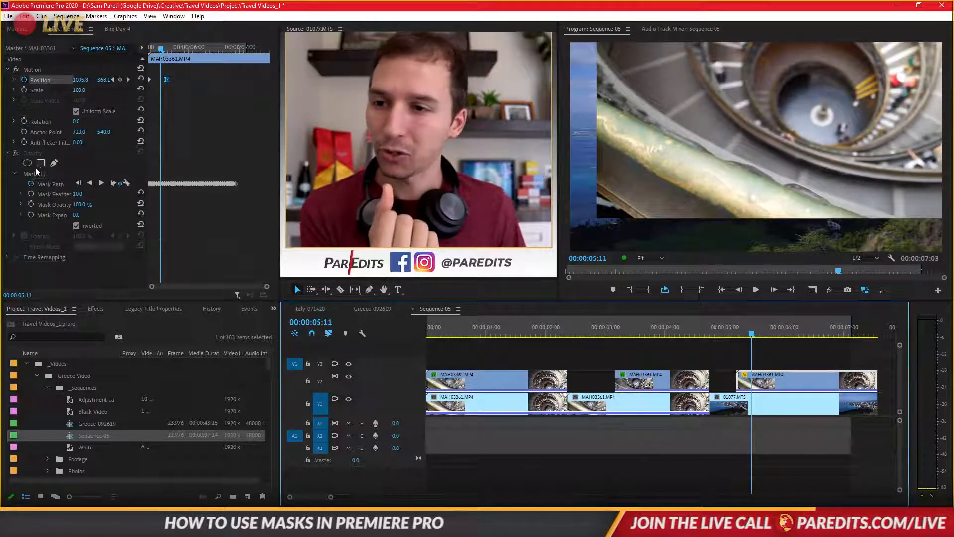
{"action": "left_click", "coordinate": [15, 153]}
- Deselect the clip and play the railing transition from its start to 00:00:06:00
{"action": "left_click_drag", "start_coordinate": [727, 332], "coordinate": [741, 355]}
{"action": "left_click", "coordinate": [796, 360]}
{"action": "key", "text": "space"}
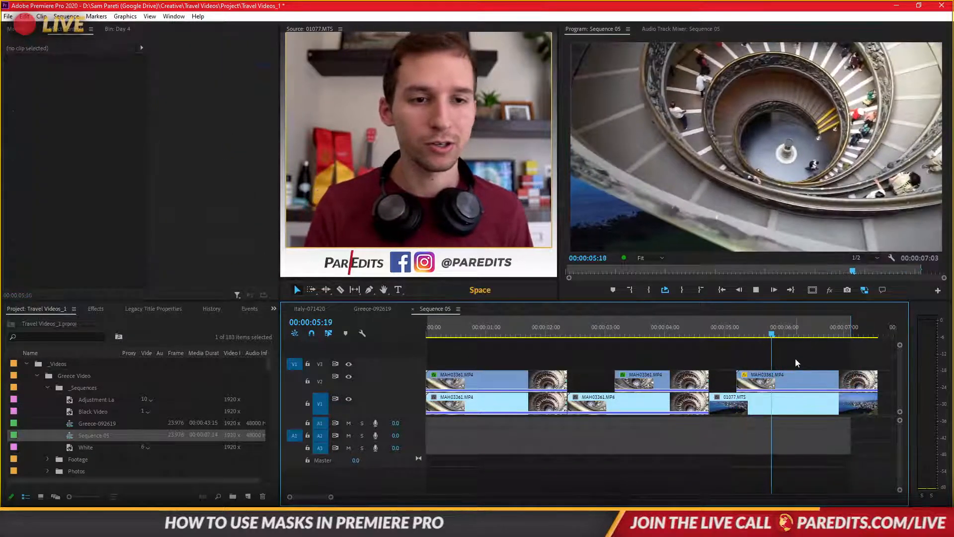
{"action": "key", "text": "space"}
- Set the railing mask's Mask Feather to 101 and play the softened transition
{"action": "left_click", "coordinate": [792, 377]}
{"action": "left_click_drag", "start_coordinate": [80, 194], "coordinate": [81, 195]}
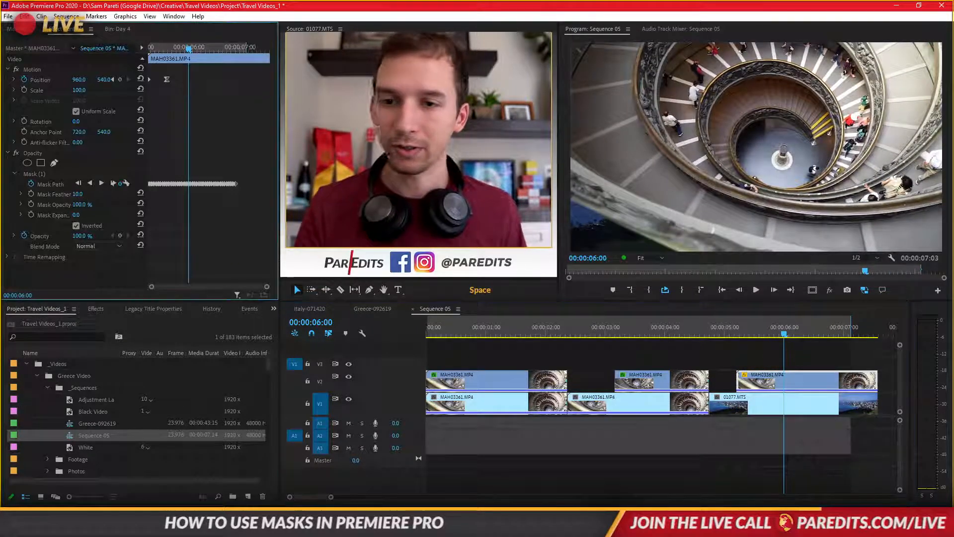
{"action": "left_click", "coordinate": [559, 309]}
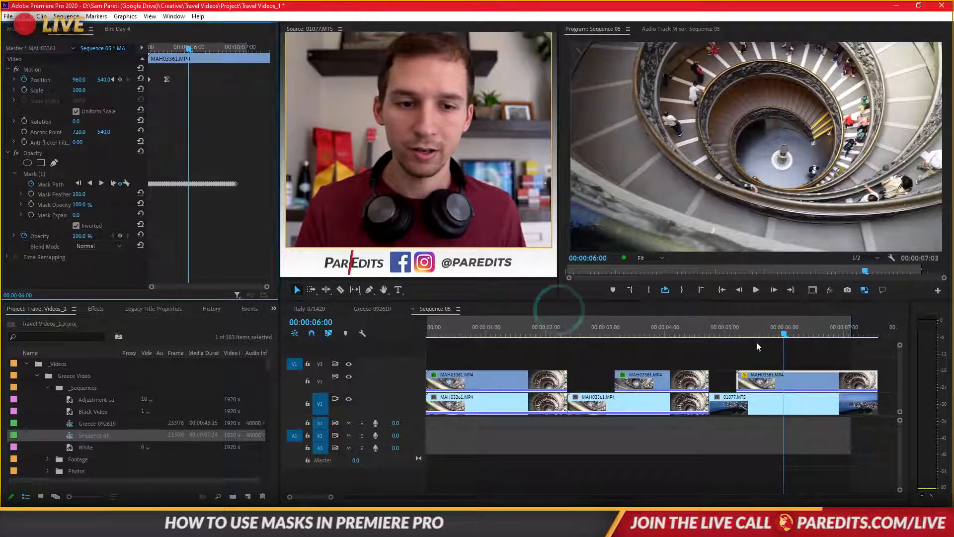
{"action": "key", "text": "space"}
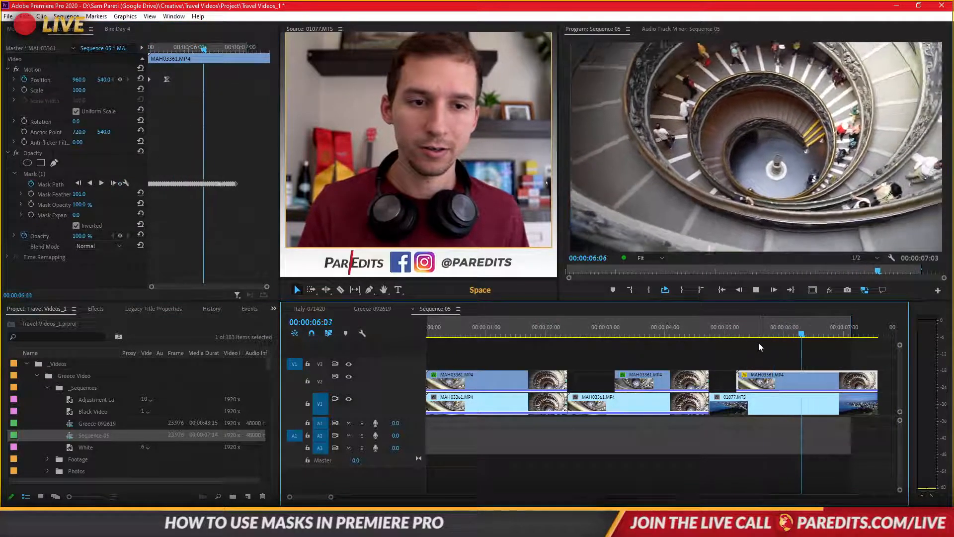
- Set the railing mask's Mask Expansion to 119 at 00:00:05:12 and play back the result
{"action": "left_click_drag", "start_coordinate": [751, 328], "coordinate": [756, 326]}
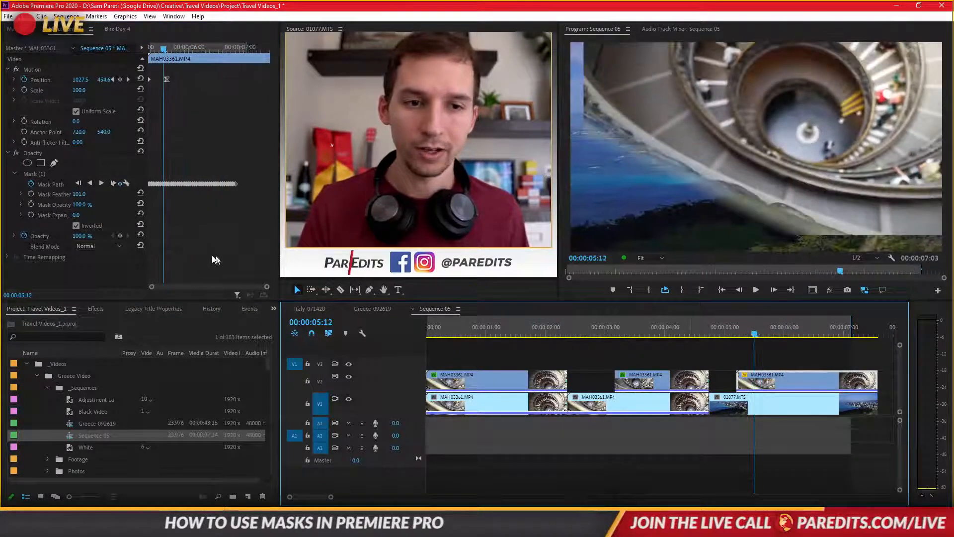
{"action": "left_click_drag", "start_coordinate": [76, 215], "coordinate": [96, 215]}
{"action": "left_click", "coordinate": [716, 329]}
{"action": "key", "text": "space"}
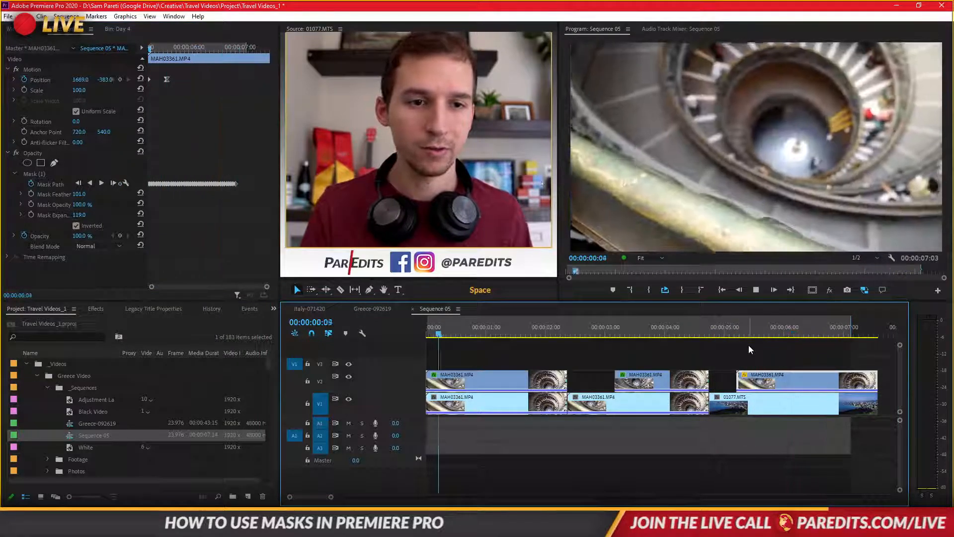
- Scrub the transition to 00:00:06:13, extend the sequence's Out point to the end of the last clips and deselect the clip
{"action": "left_click", "coordinate": [733, 329]}
{"action": "left_click_drag", "start_coordinate": [732, 331], "coordinate": [817, 335]}
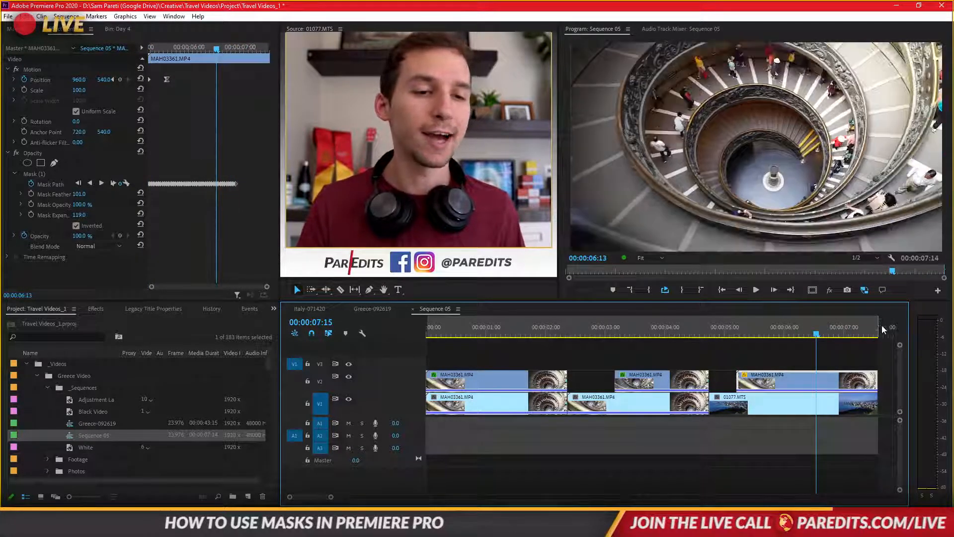
{"action": "left_click", "coordinate": [825, 342]}
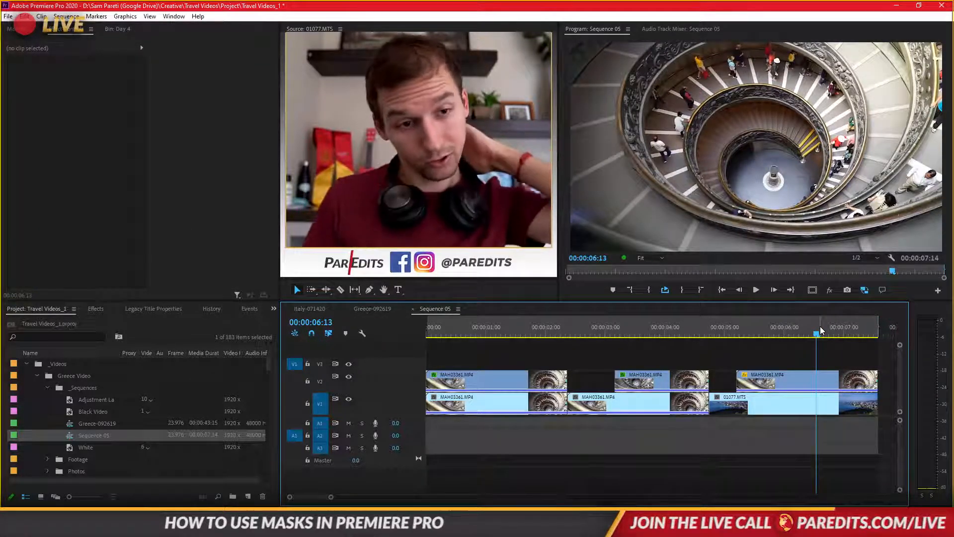
- Play the whole sequence from its start through the railing transition to 00:00:06:03
{"action": "left_click", "coordinate": [723, 292]}
{"action": "left_click", "coordinate": [752, 342]}
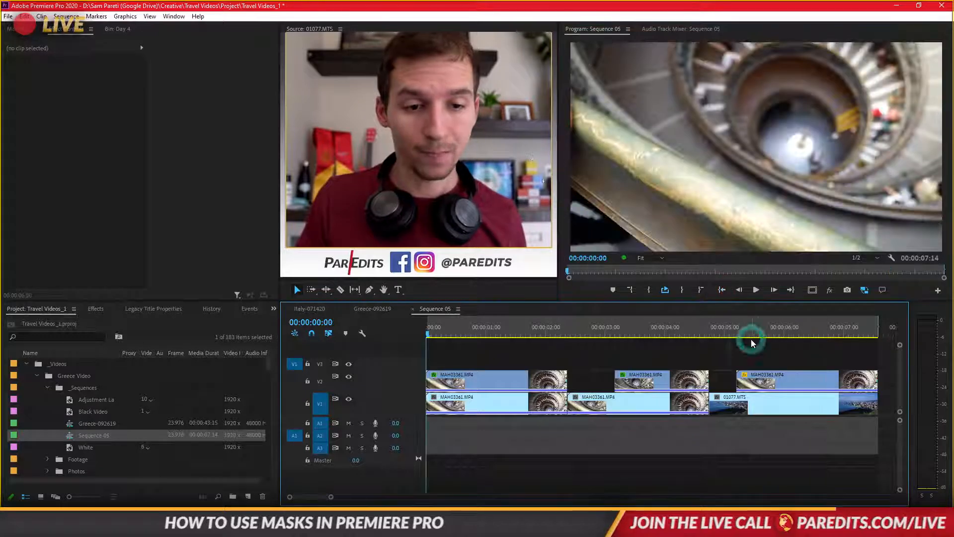
{"action": "key", "text": "space"}
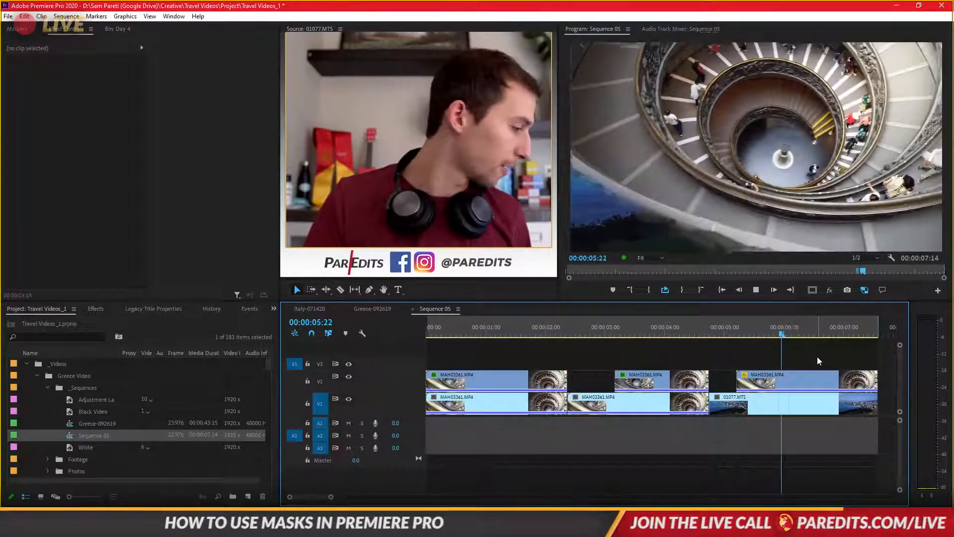
{"action": "key", "text": "space"}
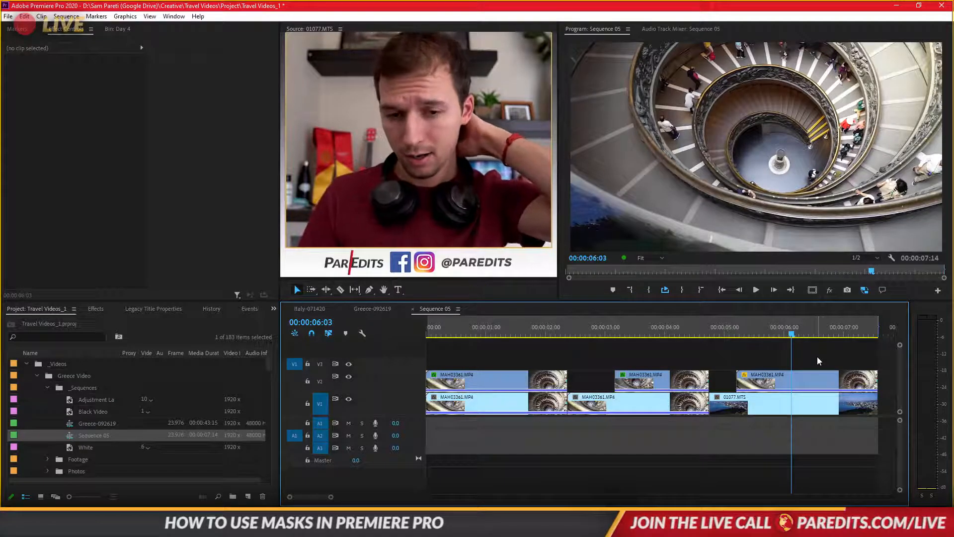
- Duplicate the second V2 clip onto V3 directly above the original
{"action": "left_click", "coordinate": [672, 333]}
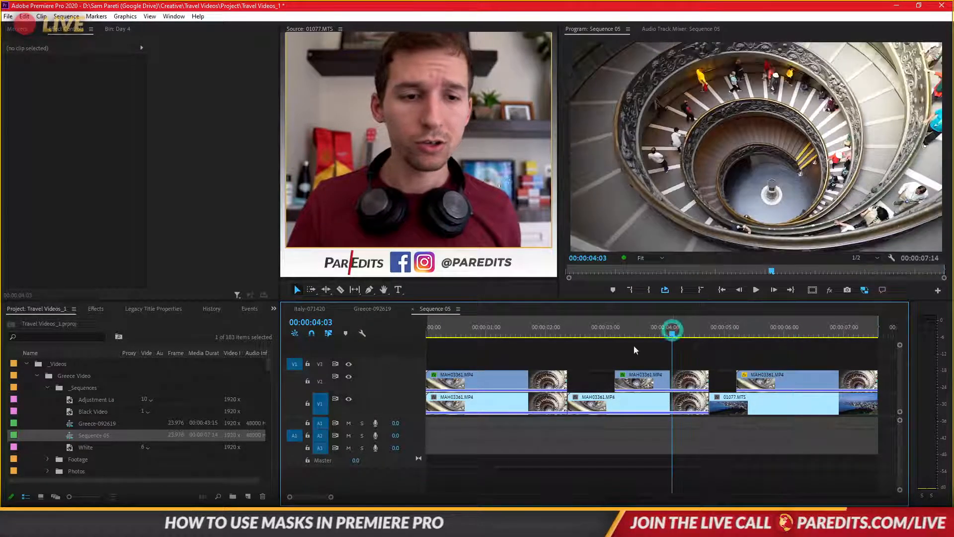
{"action": "left_click_drag", "start_coordinate": [634, 334], "coordinate": [655, 334]}
{"action": "left_click", "coordinate": [654, 380]}
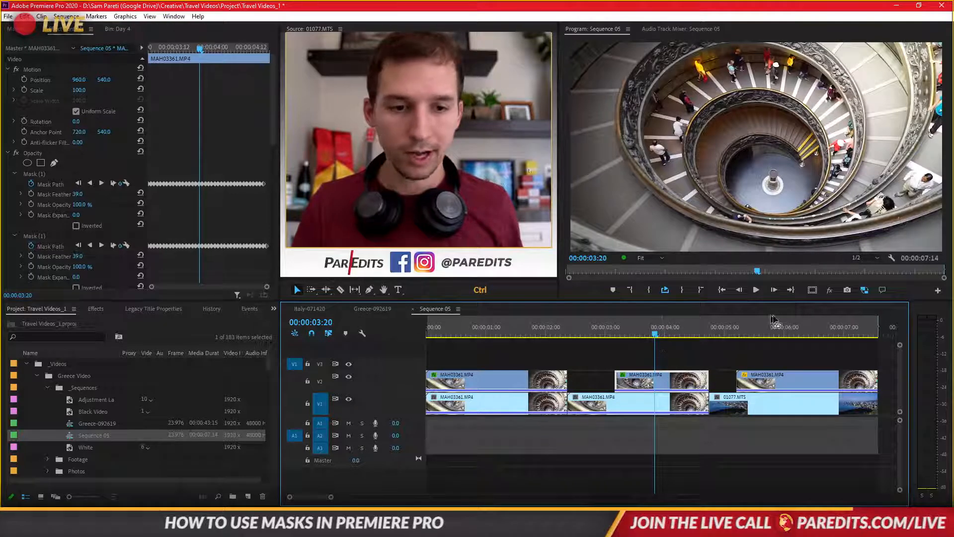
{"action": "left_click_drag", "start_coordinate": [666, 388], "coordinate": [690, 372]}
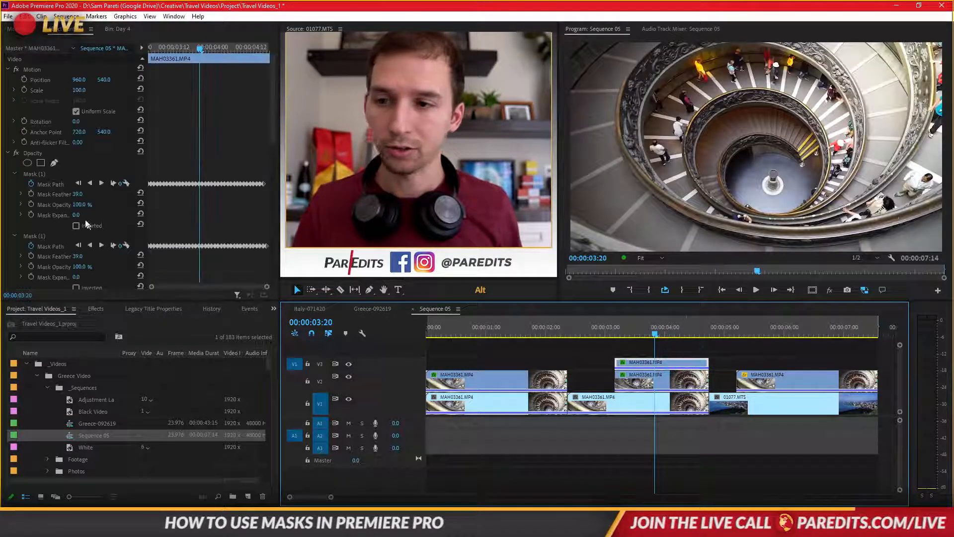
- Remove both Opacity masks and the Brightness & Contrast and Lumetri Color effects from the V3 copy
{"action": "left_click", "coordinate": [33, 173]}
{"action": "key", "text": "Delete"}
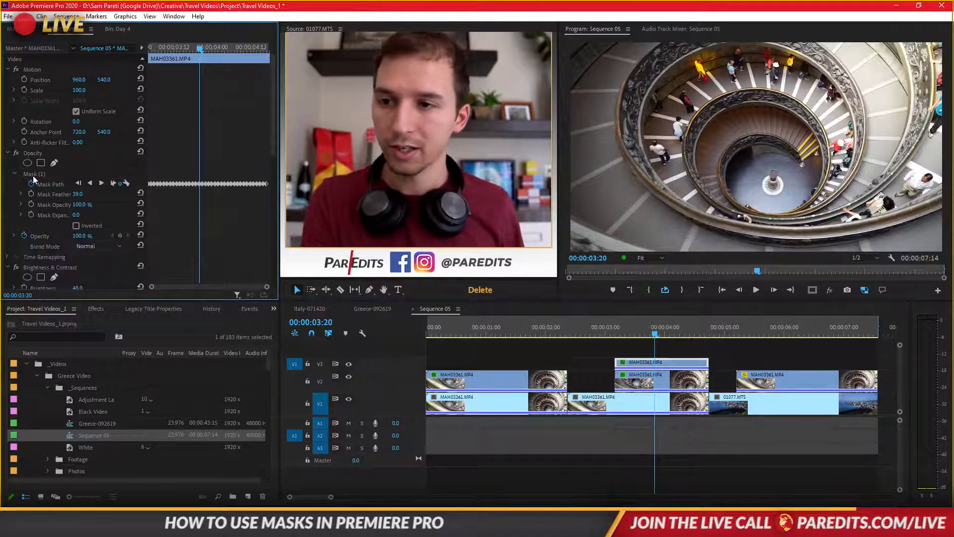
{"action": "key", "text": "Delete"}
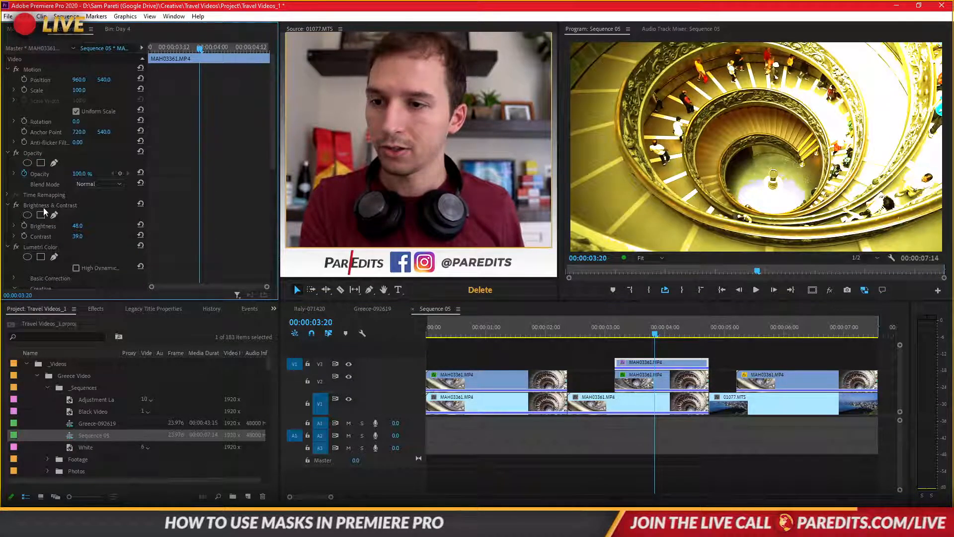
{"action": "left_click", "coordinate": [42, 206]}
{"action": "key", "text": "Delete"}
{"action": "left_click", "coordinate": [41, 205]}
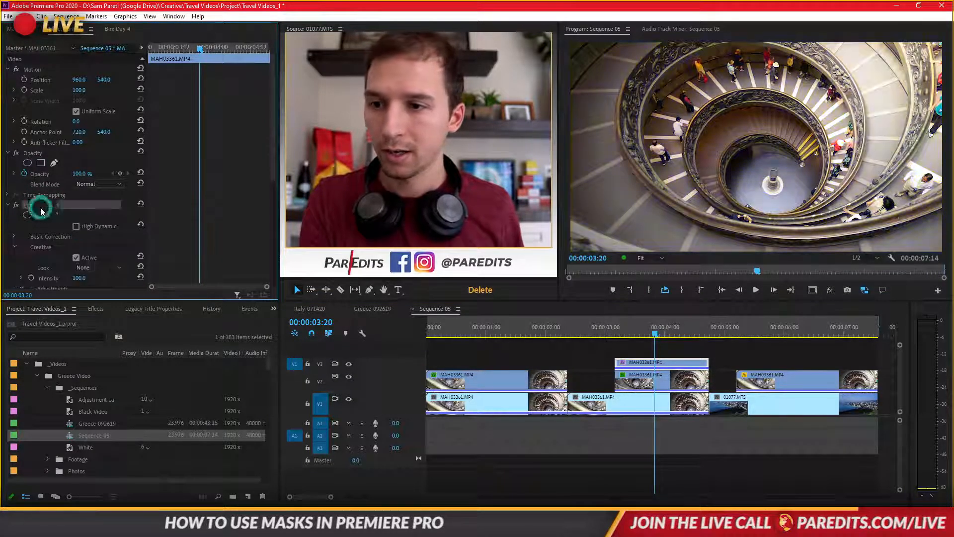
{"action": "key", "text": "Delete"}
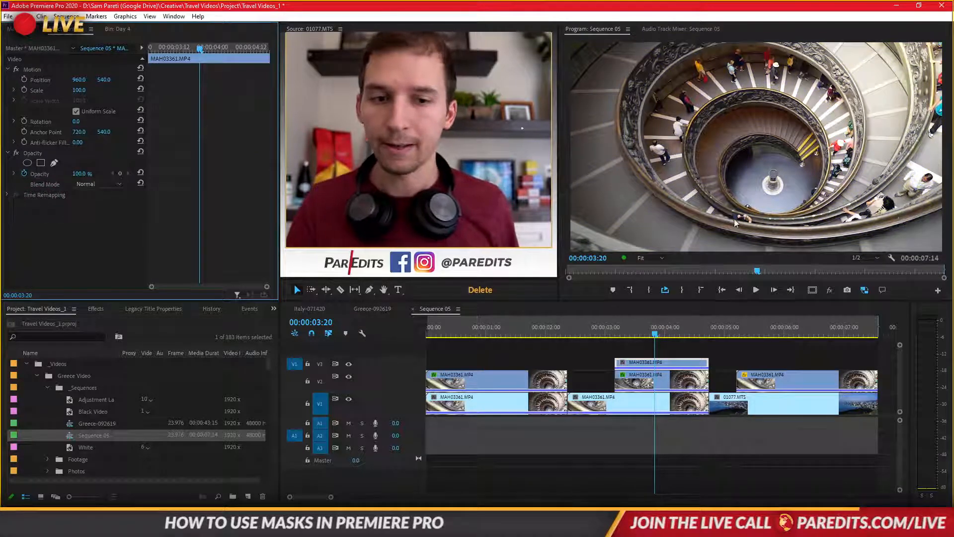
- Copy the first V2 clip's Opacity effect with its tracked mask and paste it onto the V3 clip at 00:00:03:04
{"action": "left_click_drag", "start_coordinate": [643, 328], "coordinate": [615, 329]}
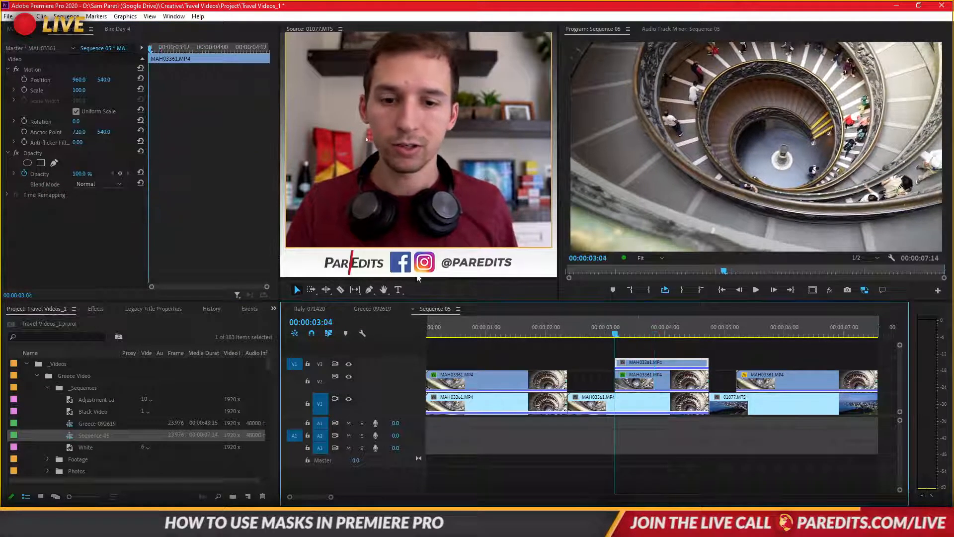
{"action": "left_click", "coordinate": [527, 378]}
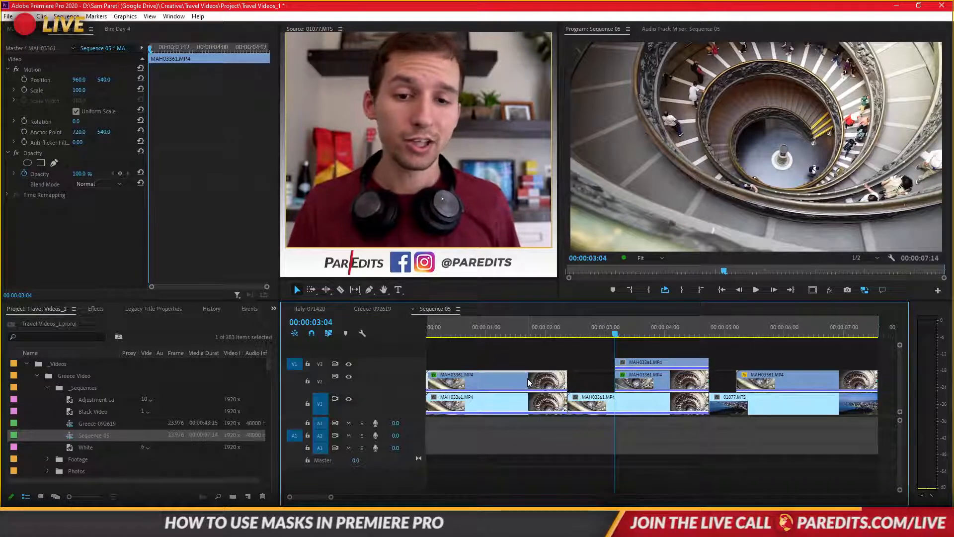
{"action": "left_click", "coordinate": [34, 154]}
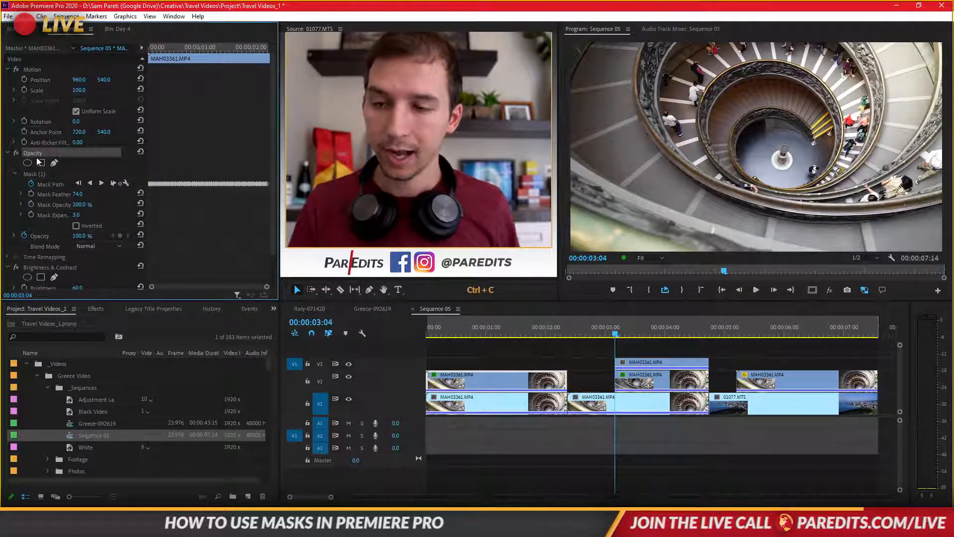
{"action": "left_click", "coordinate": [639, 365]}
{"action": "key", "text": "ctrl+v"}
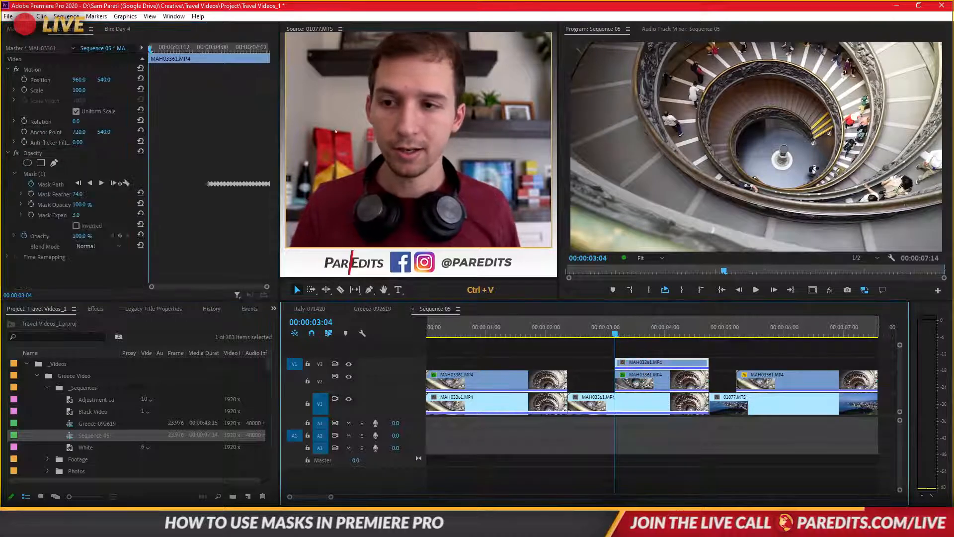
{"action": "mouse_move", "coordinate": [189, 49]}
{"action": "left_mouse_down"}
{"action": "mouse_move", "coordinate": [236, 54]}
{"action": "mouse_move", "coordinate": [187, 65]}
{"action": "left_mouse_up"}
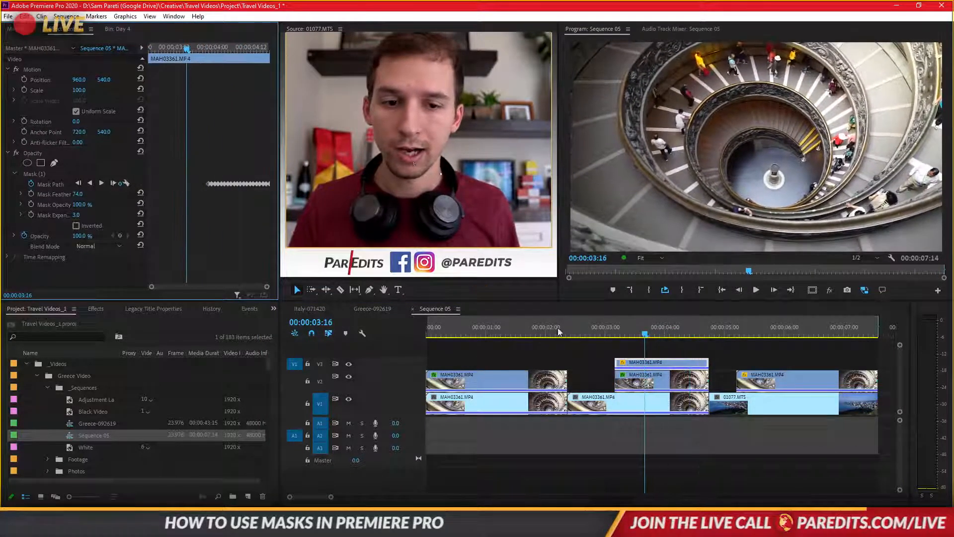
- Undo the Opacity mask paste and try it again with the playhead at the V3 clip's start
{"action": "left_click", "coordinate": [481, 389]}
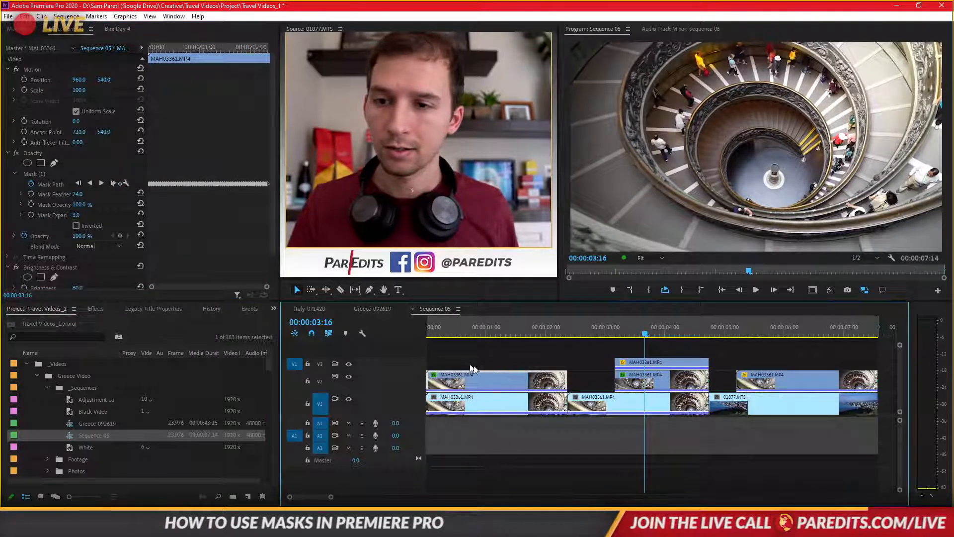
{"action": "key", "text": "ctrl+z"}
{"action": "left_click", "coordinate": [615, 326]}
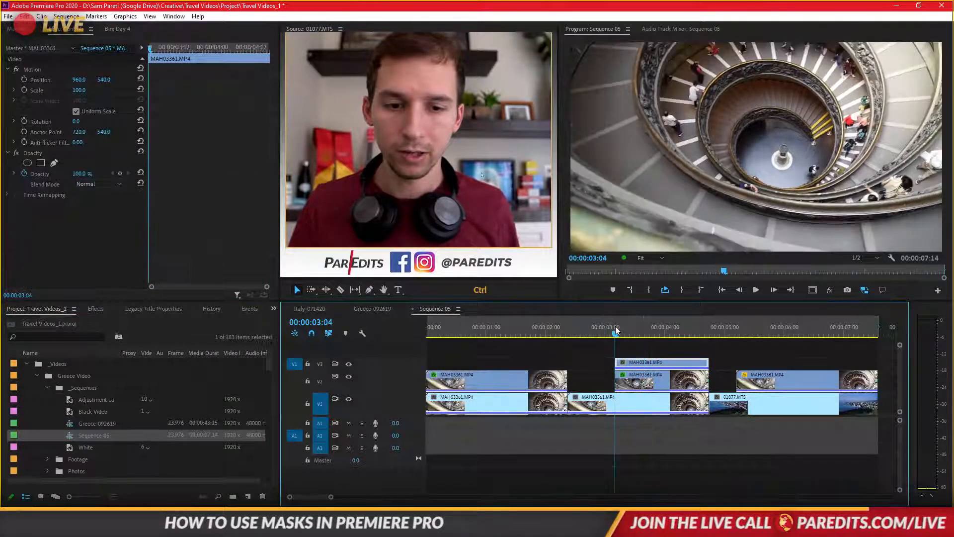
{"action": "key", "text": "ctrl+v"}
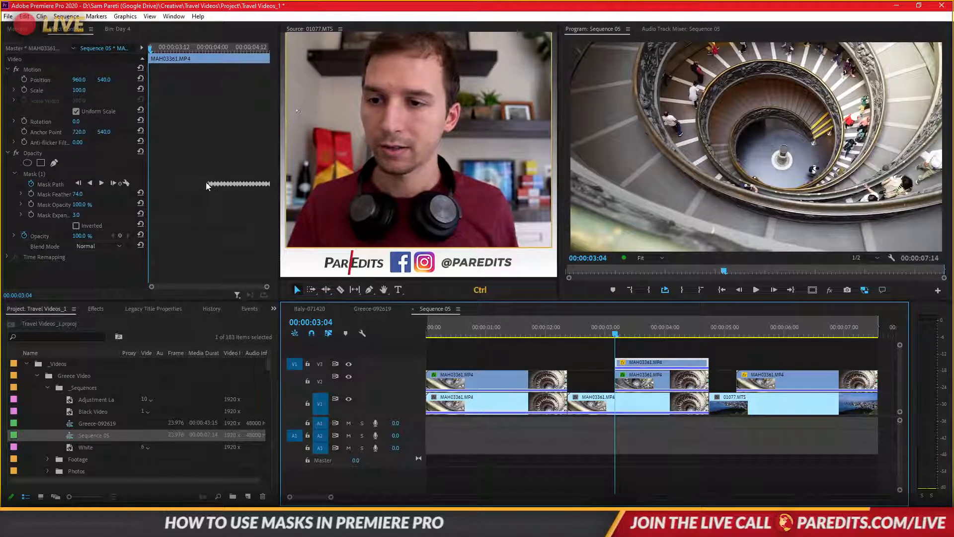
{"action": "left_click", "coordinate": [470, 384]}
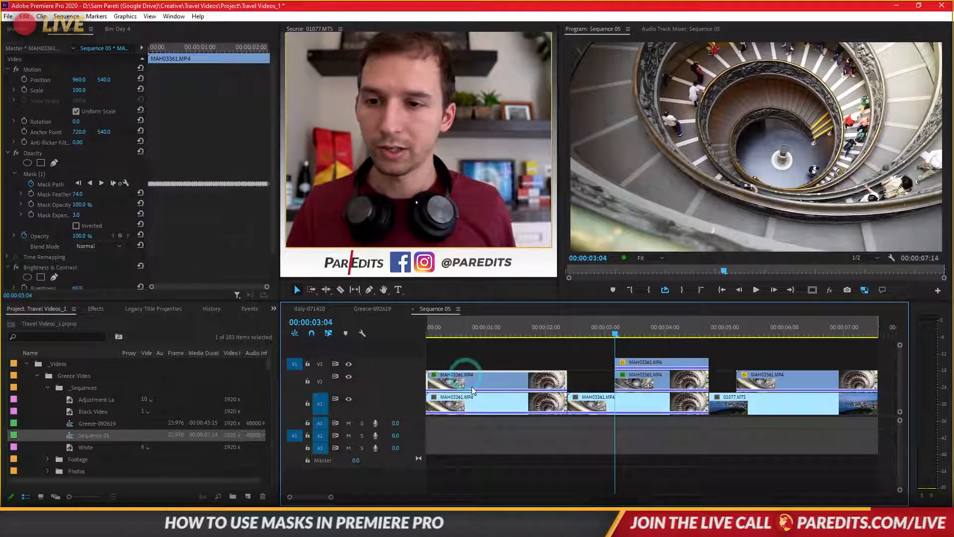
- Delete the V3 copy and duplicate the first V2 clip onto V3, aligned from 00:00:02:09 to 00:00:04:17 above the second V1 clip
{"action": "left_click", "coordinate": [674, 369]}
{"action": "key", "text": "Delete"}
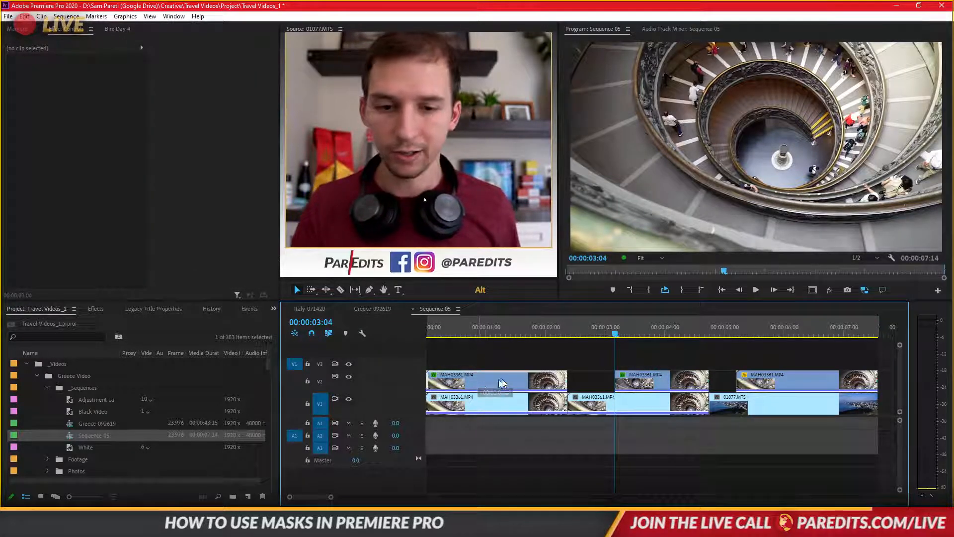
{"action": "left_click_drag", "start_coordinate": [502, 383], "coordinate": [668, 366]}
{"action": "left_click_drag", "start_coordinate": [753, 362], "coordinate": [683, 366]}
{"action": "key", "text": "ctrl+z"}
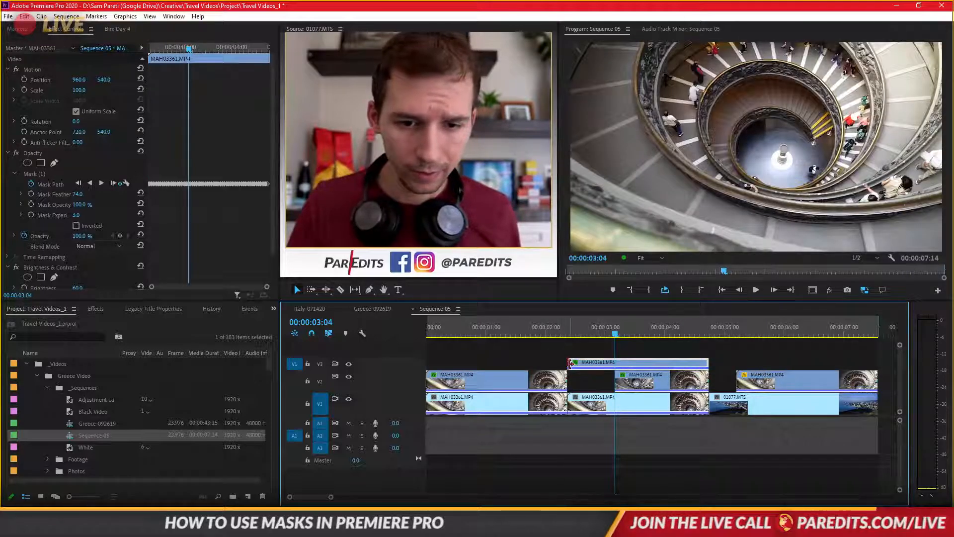
{"action": "left_click_drag", "start_coordinate": [570, 363], "coordinate": [617, 364]}
{"action": "key", "text": "ctrl+z"}
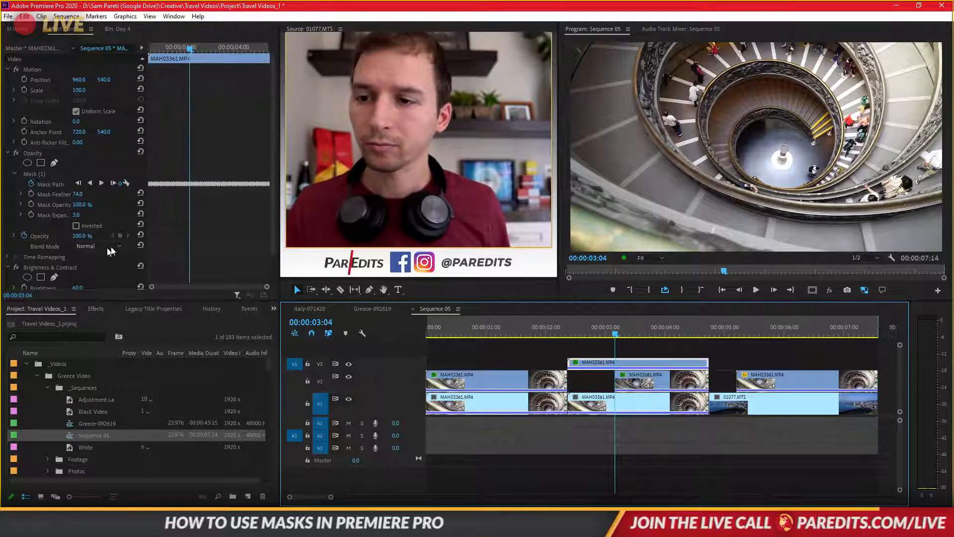
- Remove the Brightness & Contrast effect from the new V3 clip, keeping its Opacity mask
{"action": "scroll", "coordinate": [179, 225], "scroll_direction": "down", "scroll_amount": 3}
{"action": "left_click", "coordinate": [67, 229]}
{"action": "key", "text": "Delete"}
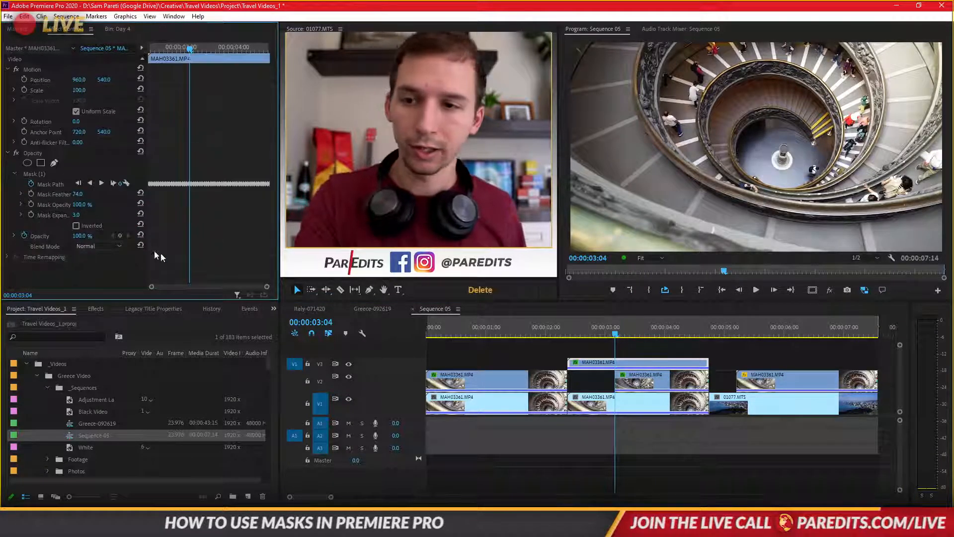
- Find the Gaussian Blur effect, apply it to the V3 clip and set its Blurriness to 127
{"action": "left_click", "coordinate": [95, 309]}
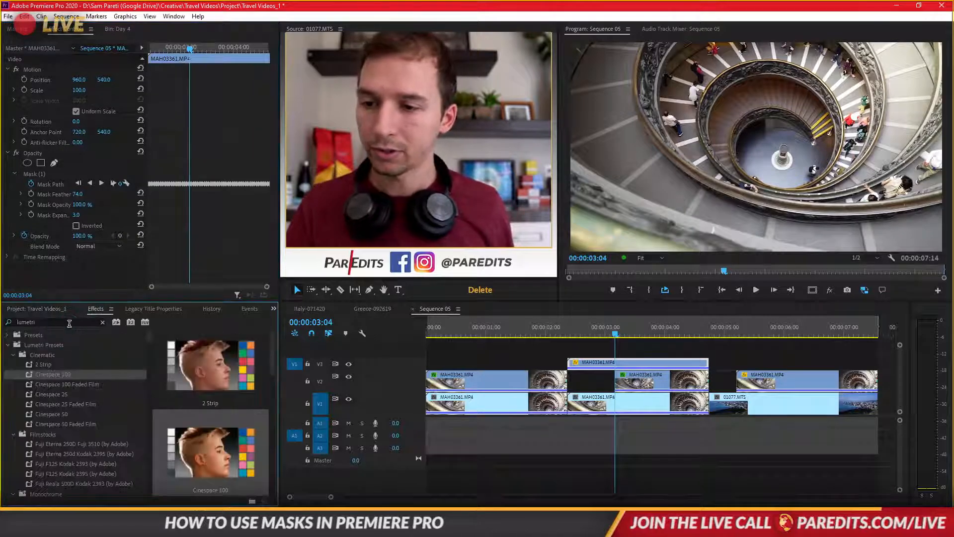
{"action": "left_click", "coordinate": [70, 323]}
{"action": "double_click", "coordinate": [71, 322]}
{"action": "type", "text": "gauss"}
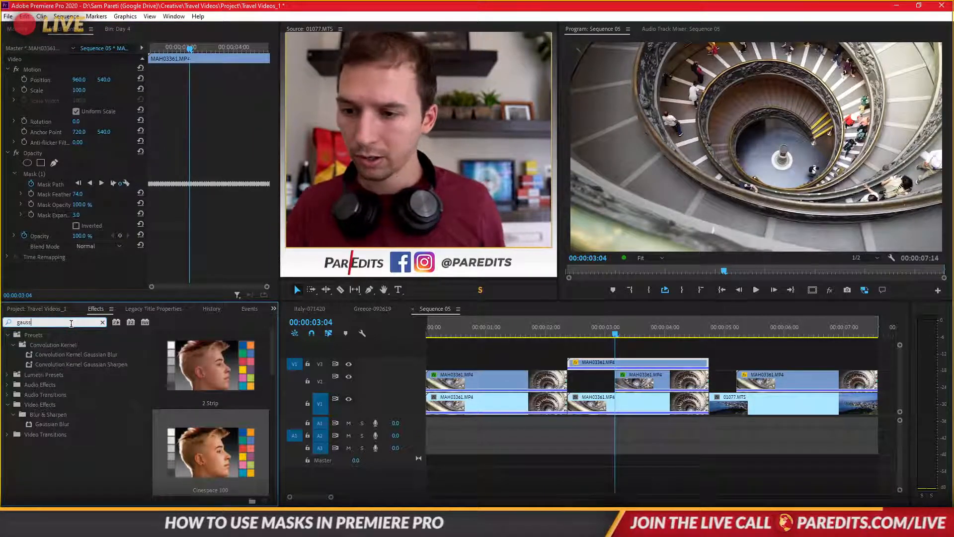
{"action": "left_click_drag", "start_coordinate": [53, 424], "coordinate": [248, 235]}
{"action": "scroll", "coordinate": [248, 235], "scroll_direction": "down", "scroll_amount": 2}
{"action": "left_click_drag", "start_coordinate": [76, 248], "coordinate": [98, 249]}
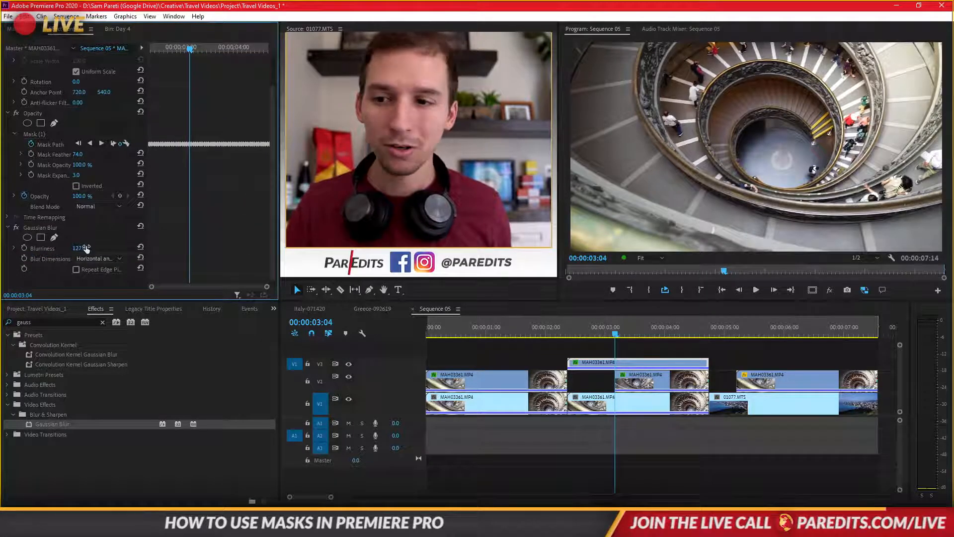
- Set the V3 clip's Mask Expansion to 64, play the sequence from the start and return to 00:00:00:00
{"action": "left_click_drag", "start_coordinate": [76, 175], "coordinate": [79, 175]}
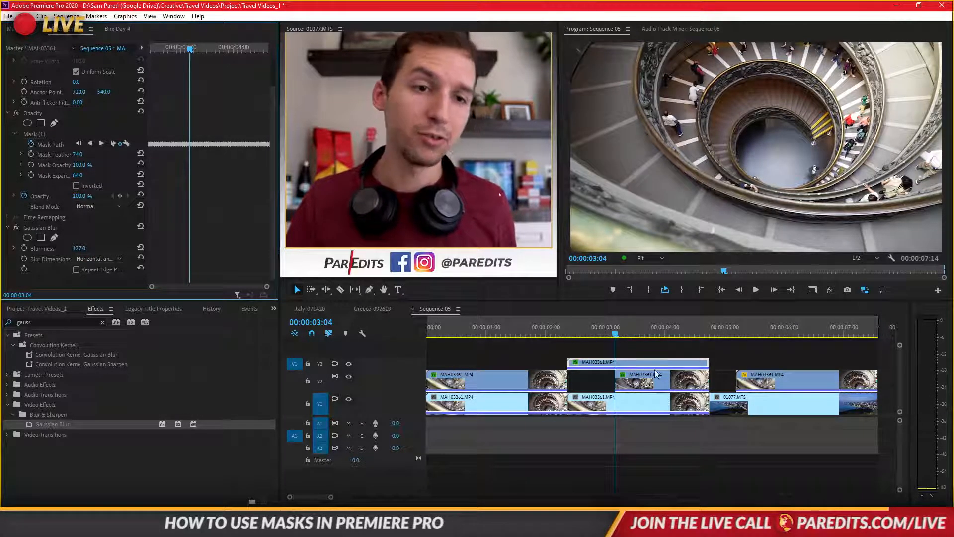
{"action": "left_click", "coordinate": [560, 325]}
{"action": "key", "text": "space"}
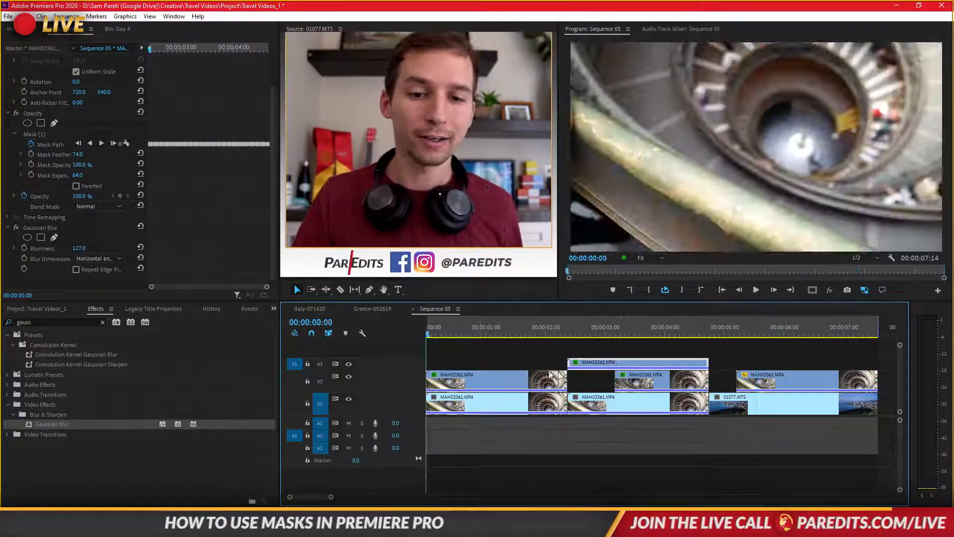
{"action": "key", "text": "space"}
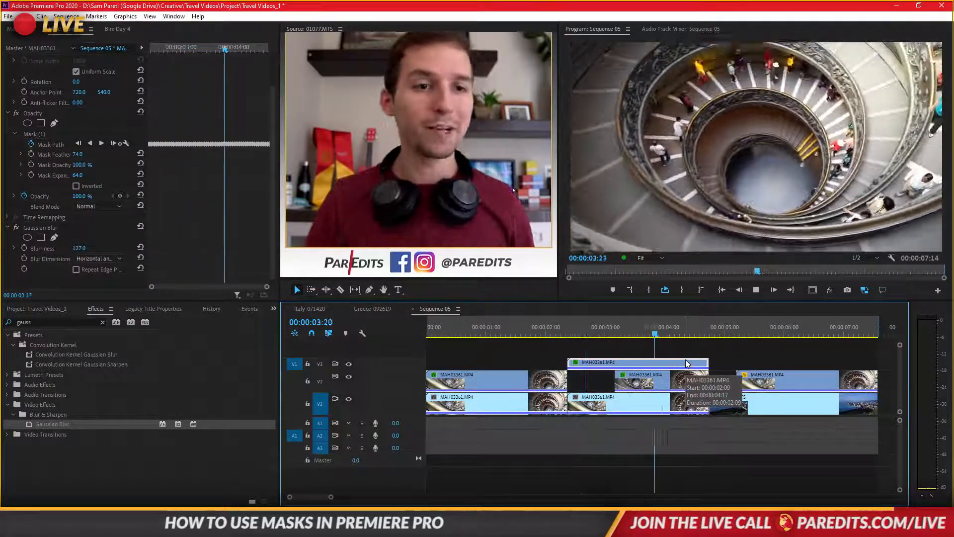
{"action": "left_click", "coordinate": [727, 326]}
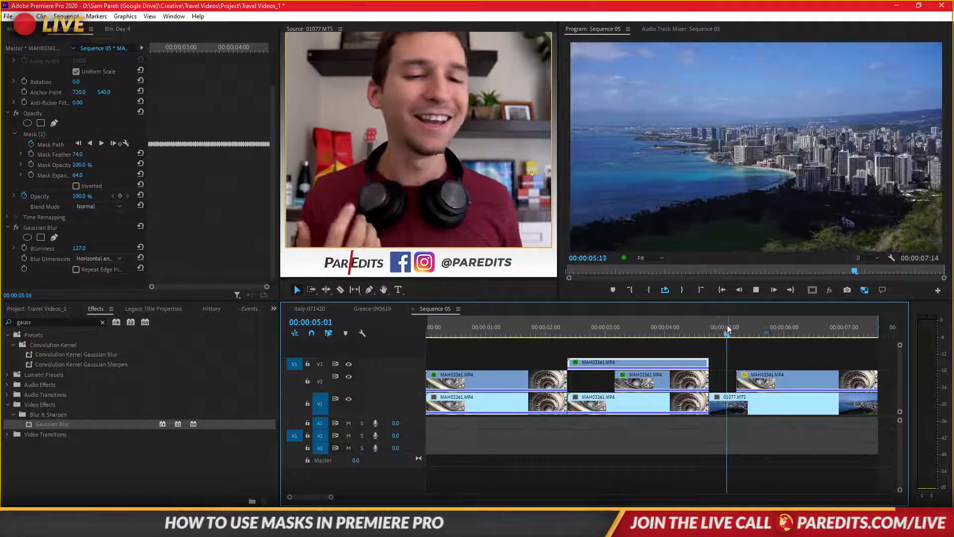
{"action": "left_click", "coordinate": [722, 289]}
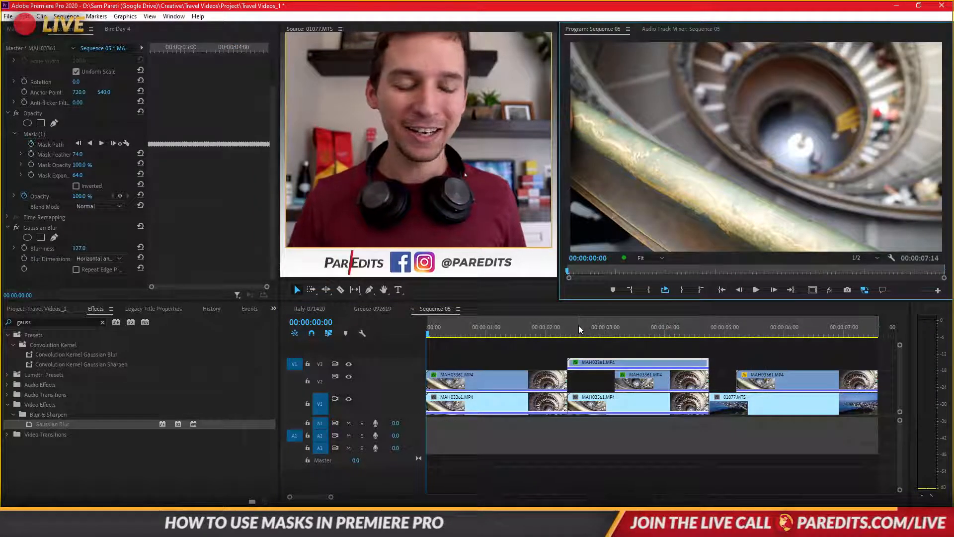
- Play the sequence from the start and stop at 00:00:03:19 on the blurred fountain
{"action": "key", "text": "Return"}
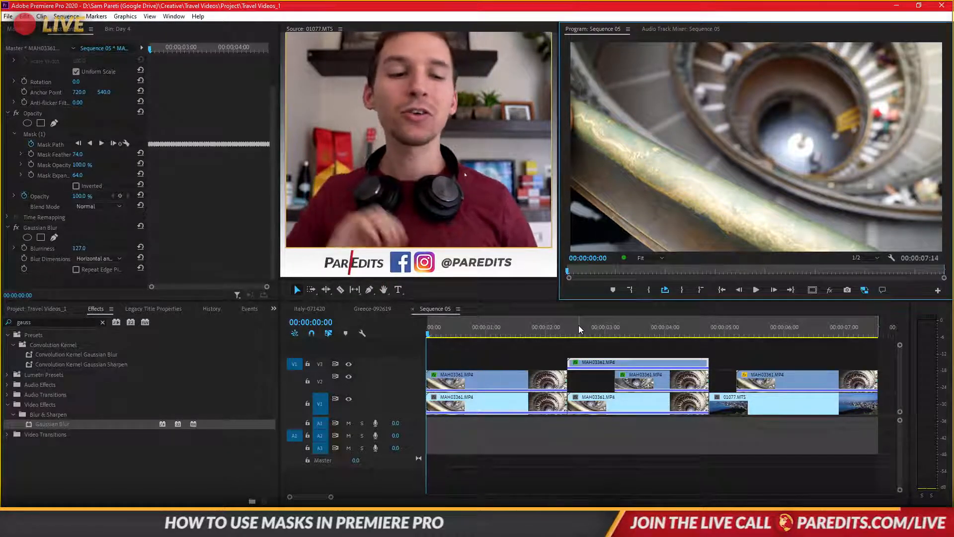
{"action": "key", "text": "space"}
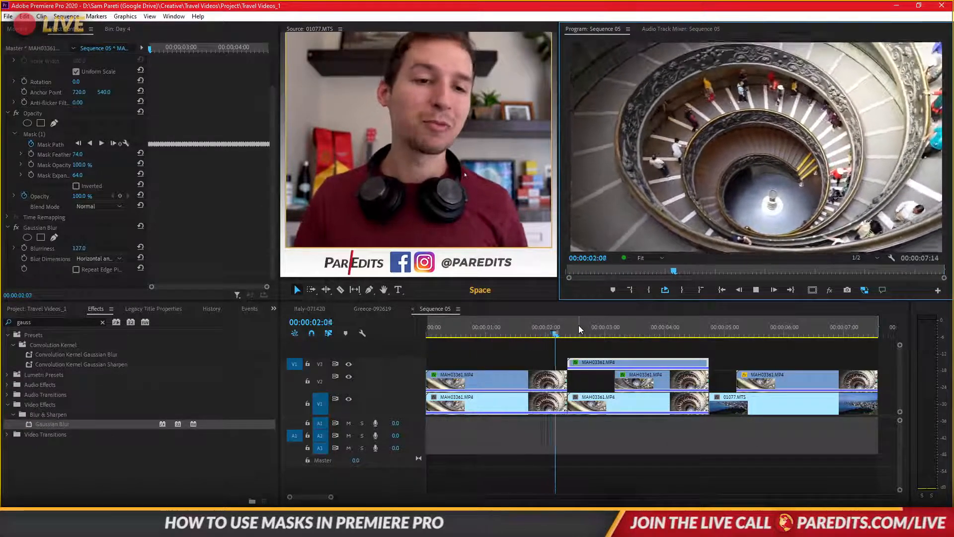
{"action": "key", "text": "space"}
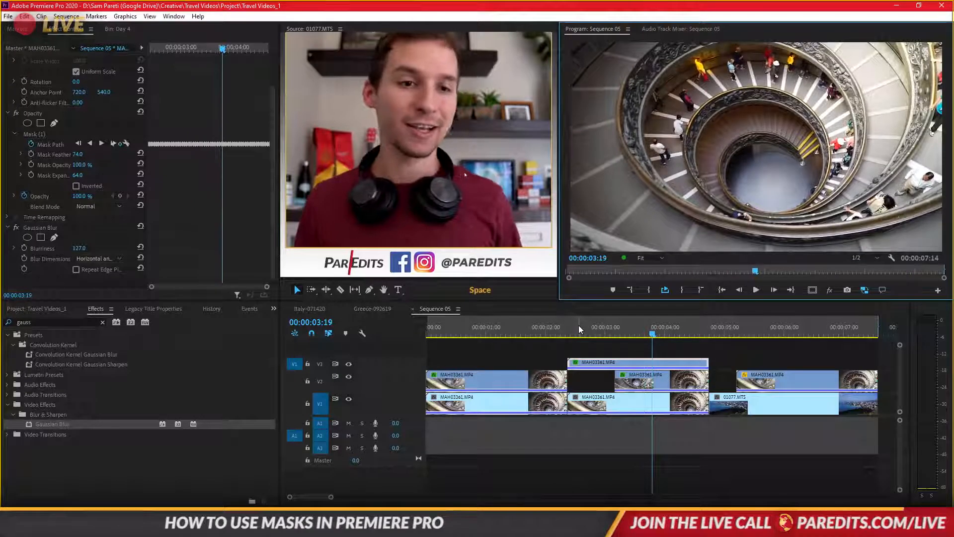
- Enable Repeat Edge Pixels for the V3 clip's Gaussian Blur, trying Horizontal blur dimensions and restoring Horizontal and Vertical
{"action": "left_click", "coordinate": [576, 364]}
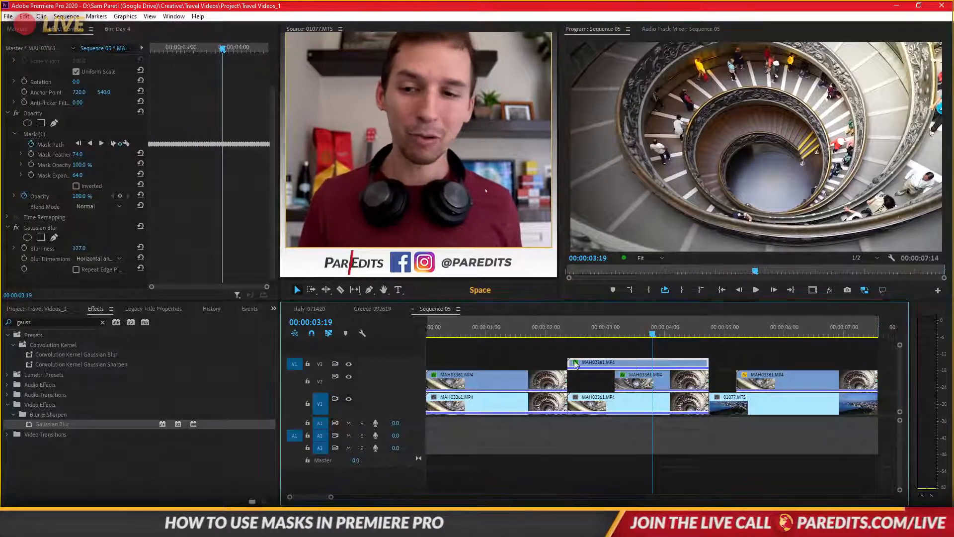
{"action": "left_click", "coordinate": [78, 273]}
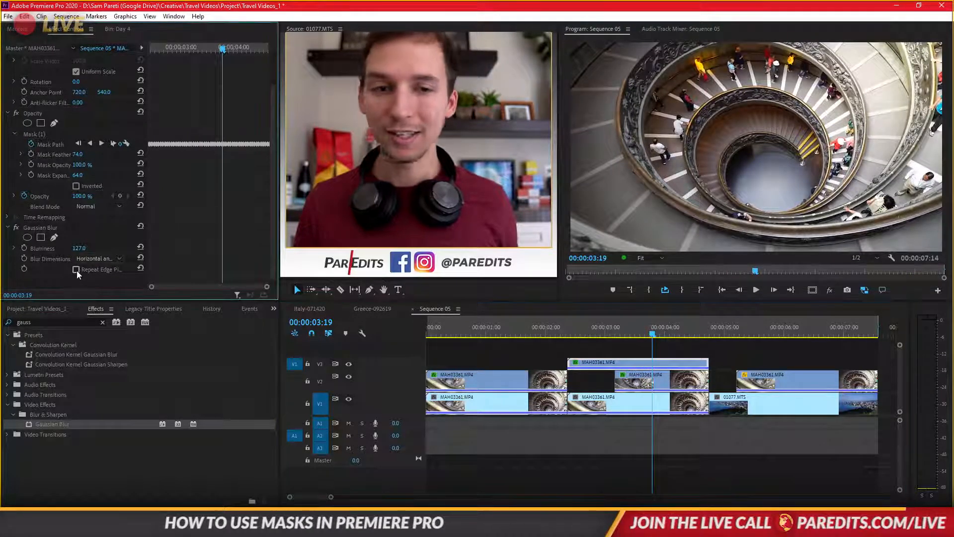
{"action": "left_click", "coordinate": [88, 260]}
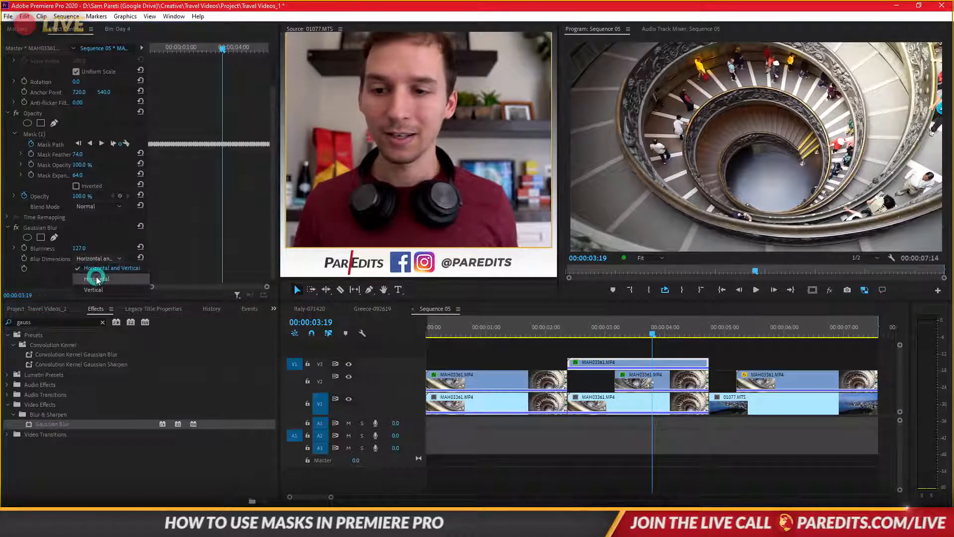
{"action": "left_click", "coordinate": [96, 276]}
{"action": "left_click", "coordinate": [103, 260]}
{"action": "left_click", "coordinate": [102, 266]}
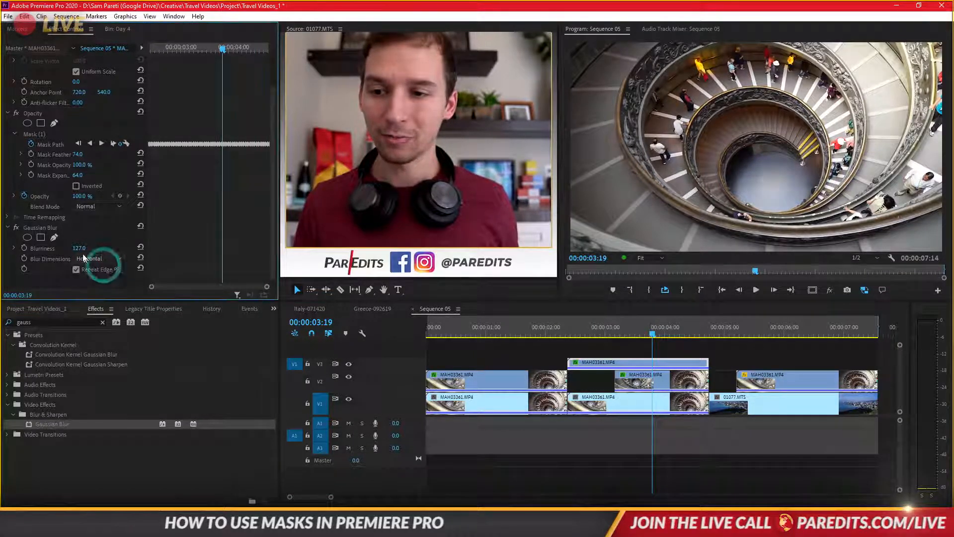
- Set the V3 clip's Gaussian Blur Blurriness to 275 and its Mask Feather to 59
{"action": "left_click_drag", "start_coordinate": [74, 248], "coordinate": [149, 248]}
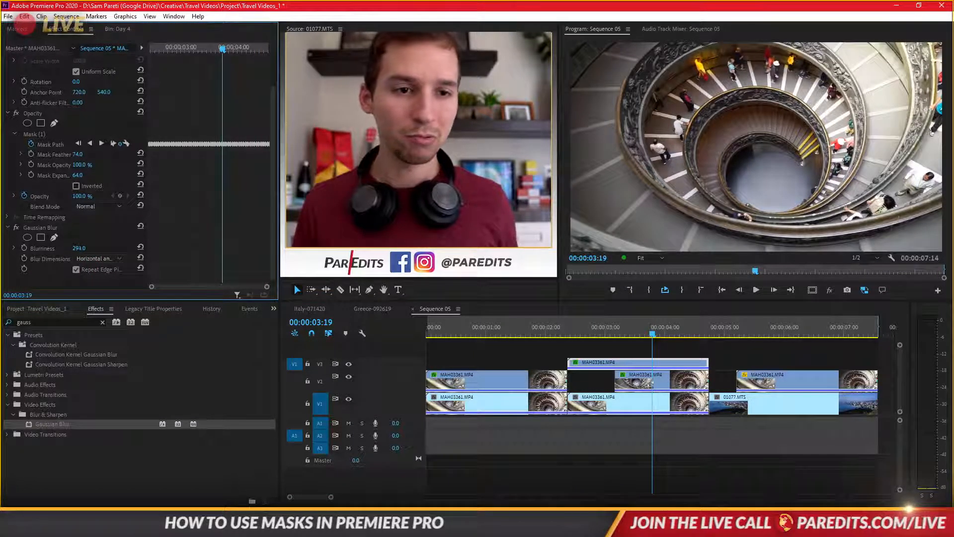
{"action": "left_click_drag", "start_coordinate": [83, 248], "coordinate": [82, 248]}
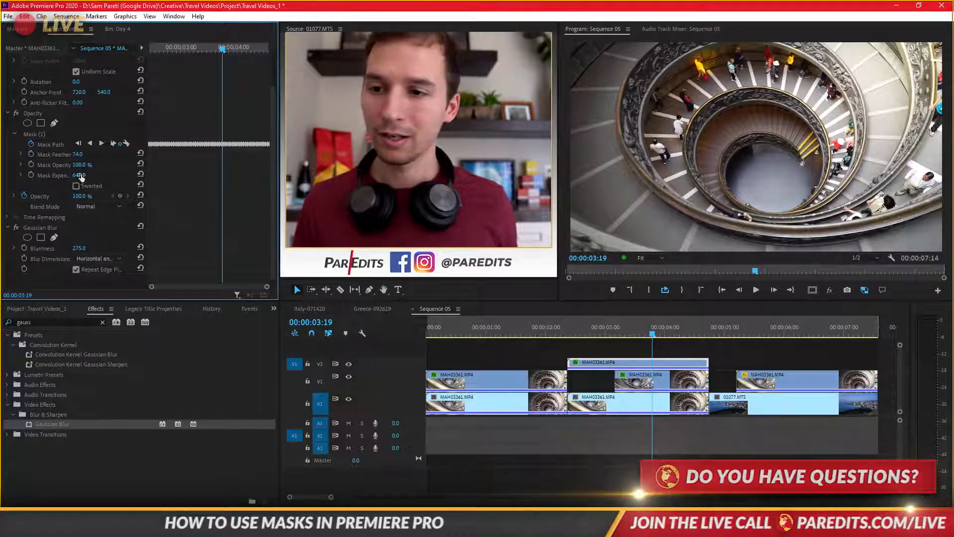
{"action": "left_click_drag", "start_coordinate": [80, 154], "coordinate": [95, 155]}
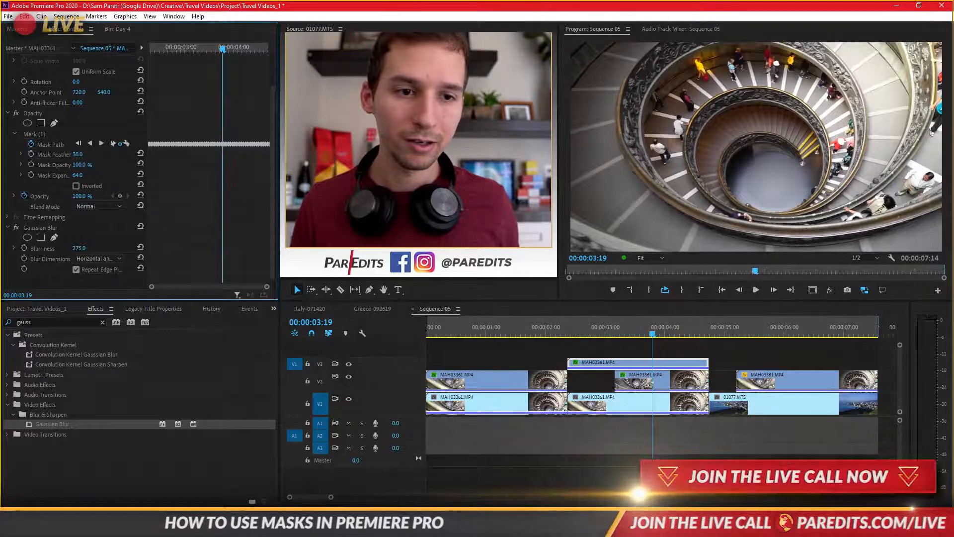
{"action": "left_click_drag", "start_coordinate": [94, 155], "coordinate": [106, 169]}
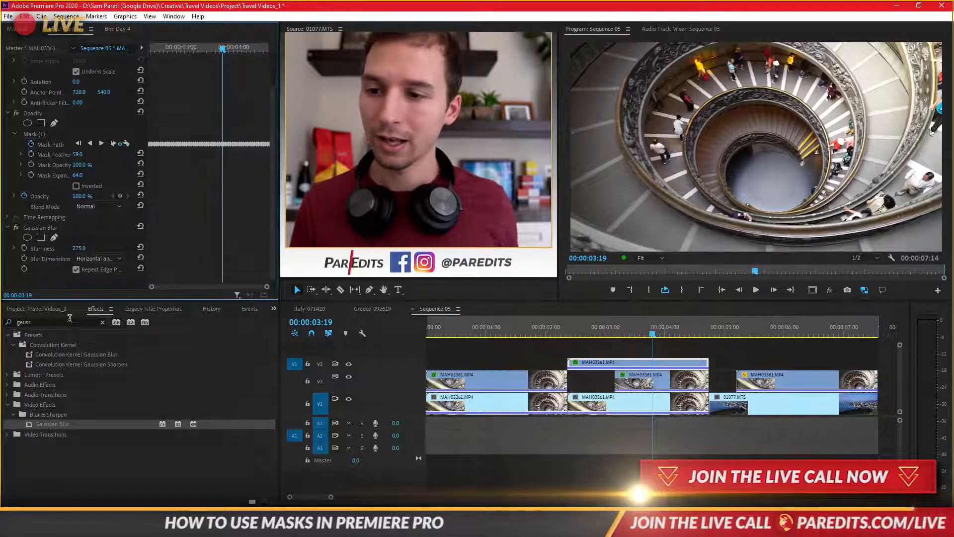
- Find the Brightness & Contrast effect, apply it to the V3 clip and set its Brightness to 26
{"action": "double_click", "coordinate": [69, 321]}
{"action": "type", "text": "brigh"}
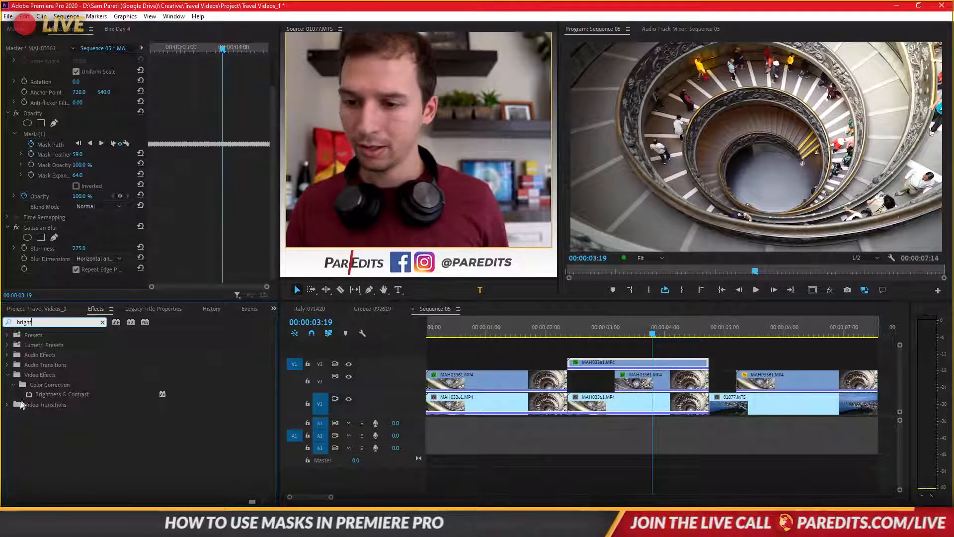
{"action": "type", "text": "t"}
{"action": "left_click_drag", "start_coordinate": [47, 396], "coordinate": [87, 261]}
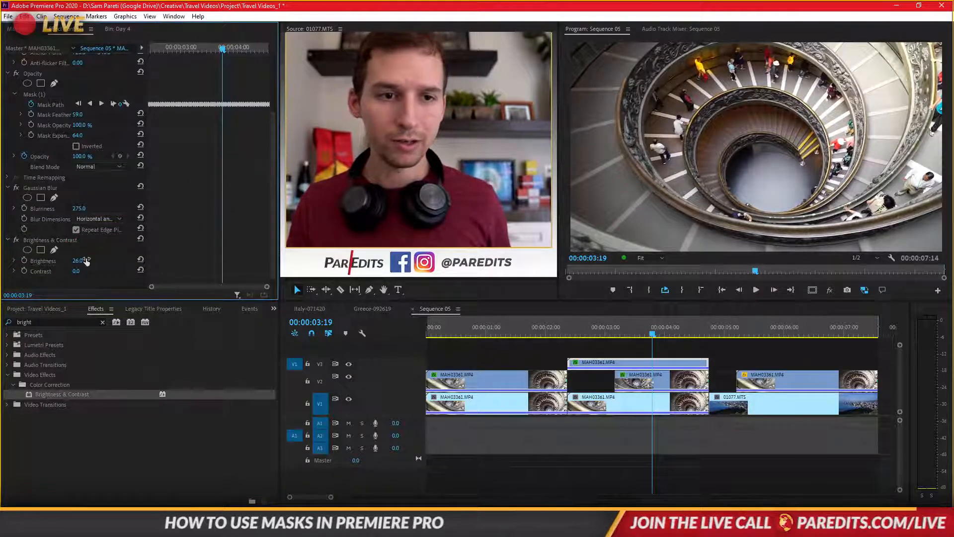
- Scrub back toward the beginning of the sequence and play it from the start
{"action": "left_click_drag", "start_coordinate": [600, 328], "coordinate": [457, 334]}
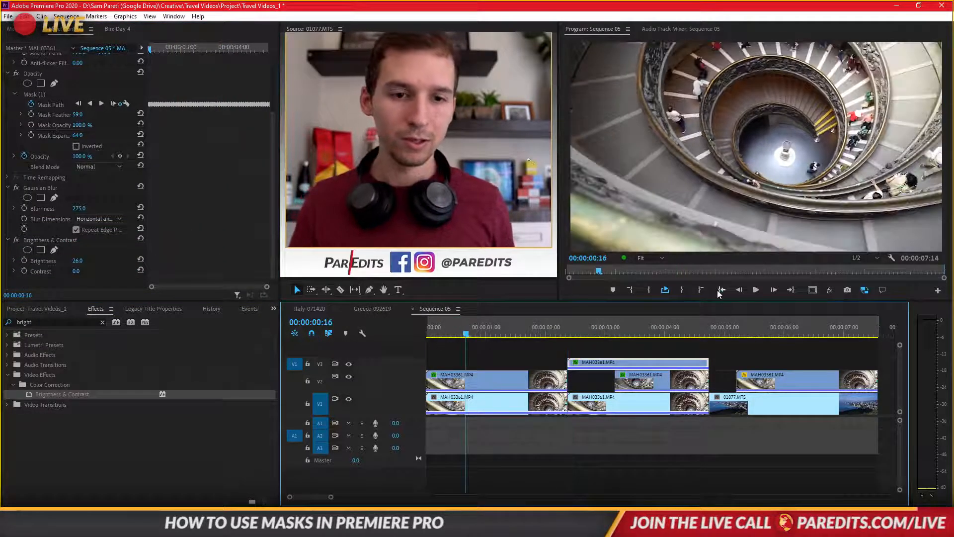
{"action": "left_click", "coordinate": [717, 290]}
{"action": "key", "text": "space"}
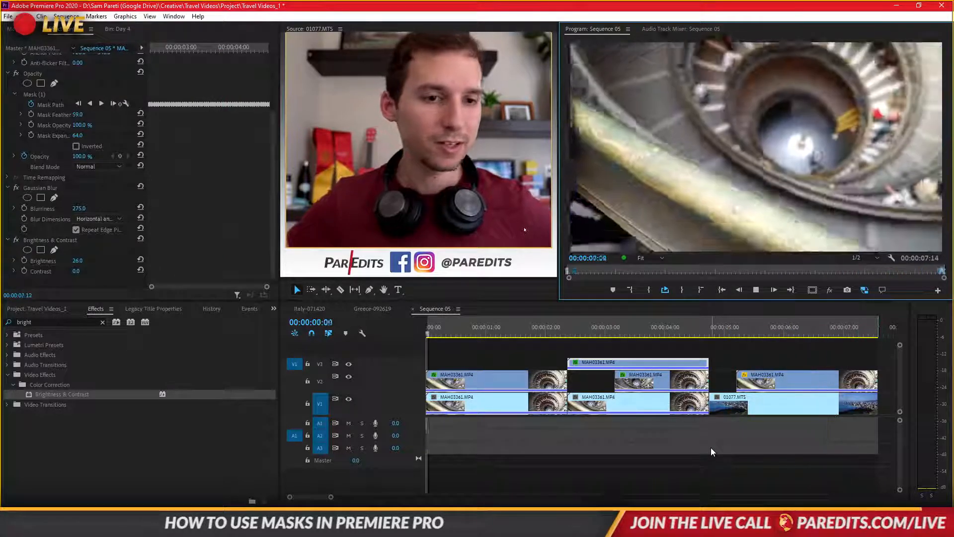
- Select the first V2 clip's opacity mask, replay from the start and scrub to 00:00:00:18 to review its tracking
{"action": "key", "text": "v"}
{"action": "left_click", "coordinate": [516, 378]}
{"action": "left_click", "coordinate": [518, 329]}
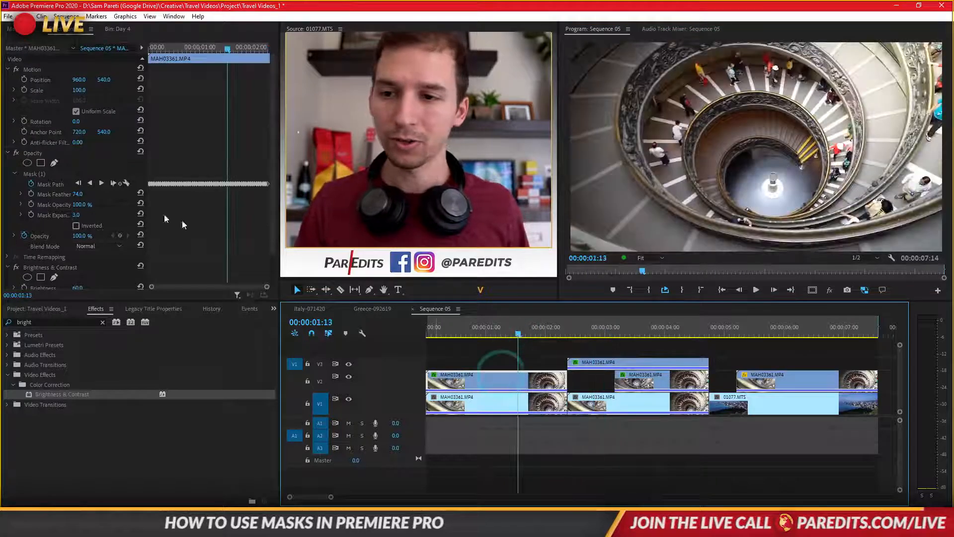
{"action": "left_click", "coordinate": [35, 173]}
{"action": "left_click", "coordinate": [722, 290]}
{"action": "key", "text": "space"}
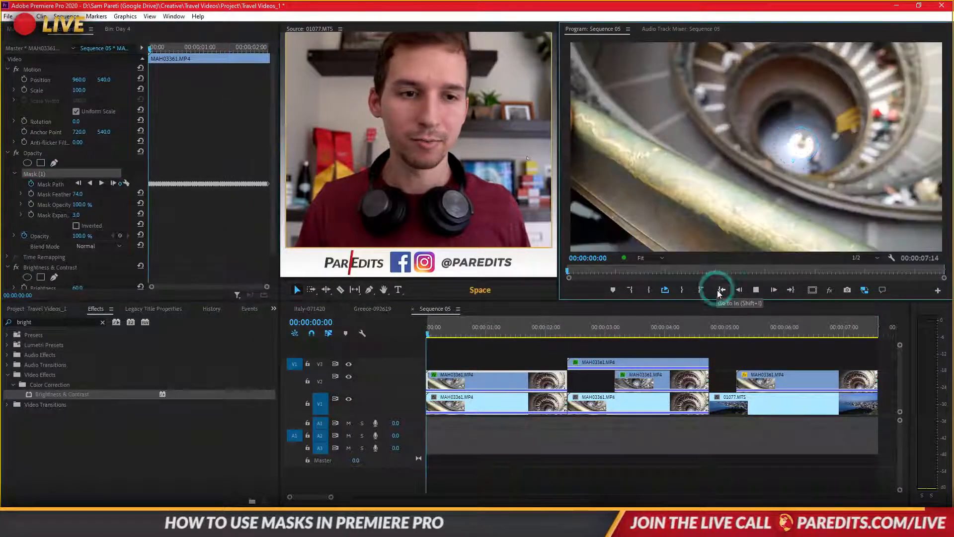
{"action": "key", "text": "space"}
{"action": "mouse_move", "coordinate": [467, 338]}
{"action": "left_mouse_down"}
{"action": "mouse_move", "coordinate": [552, 322]}
{"action": "mouse_move", "coordinate": [473, 334]}
{"action": "left_mouse_up"}
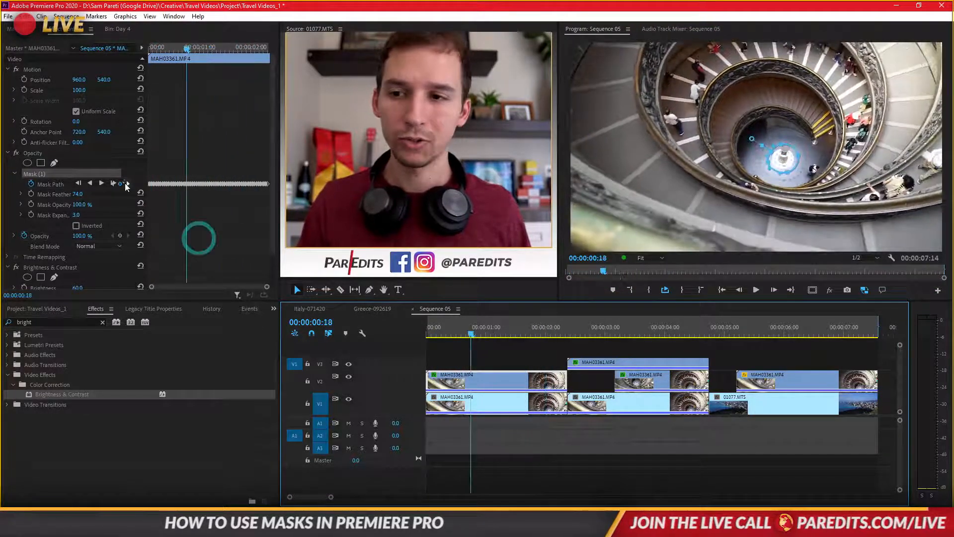
- Show the V3 clip's opacity mask and scrub to 00:00:03:21 to review its tracking around the fountain
{"action": "left_click", "coordinate": [637, 343]}
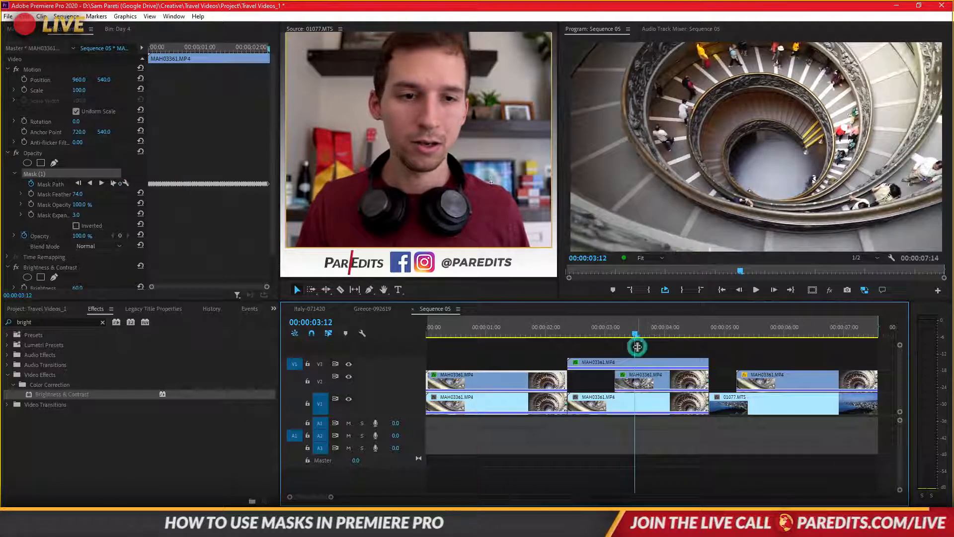
{"action": "left_click", "coordinate": [639, 362]}
{"action": "left_click", "coordinate": [52, 174]}
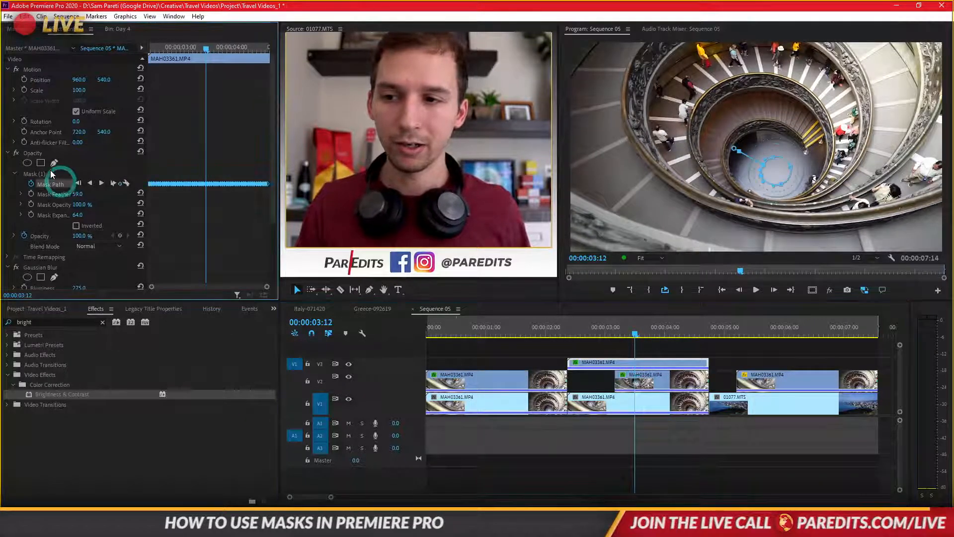
{"action": "left_click_drag", "start_coordinate": [605, 334], "coordinate": [658, 323]}
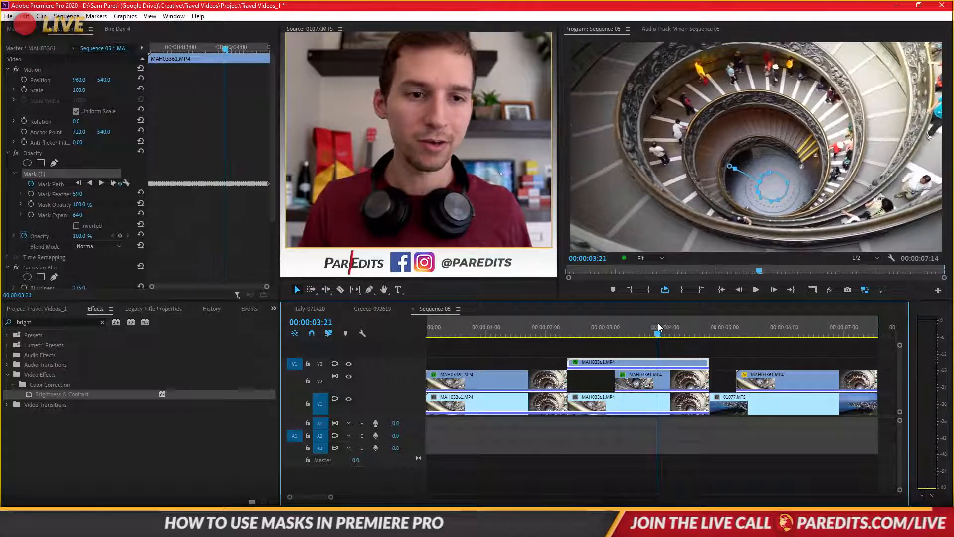
- Review the second V2 clip's two opacity masks by selecting each one, scrubbing to 00:00:04:02 and playing the section
{"action": "left_click", "coordinate": [649, 378]}
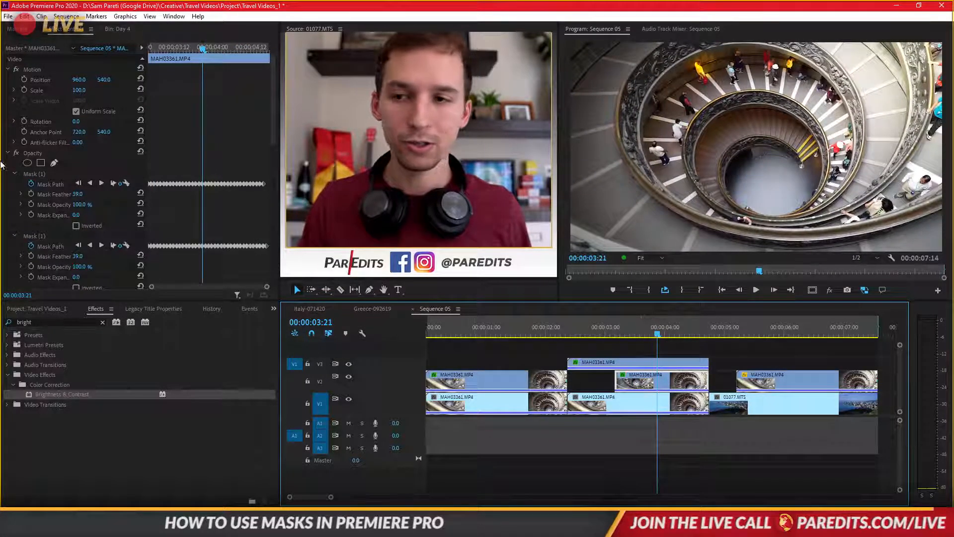
{"action": "left_click", "coordinate": [40, 171]}
{"action": "left_click_drag", "start_coordinate": [649, 328], "coordinate": [670, 331]}
{"action": "left_click", "coordinate": [647, 346]}
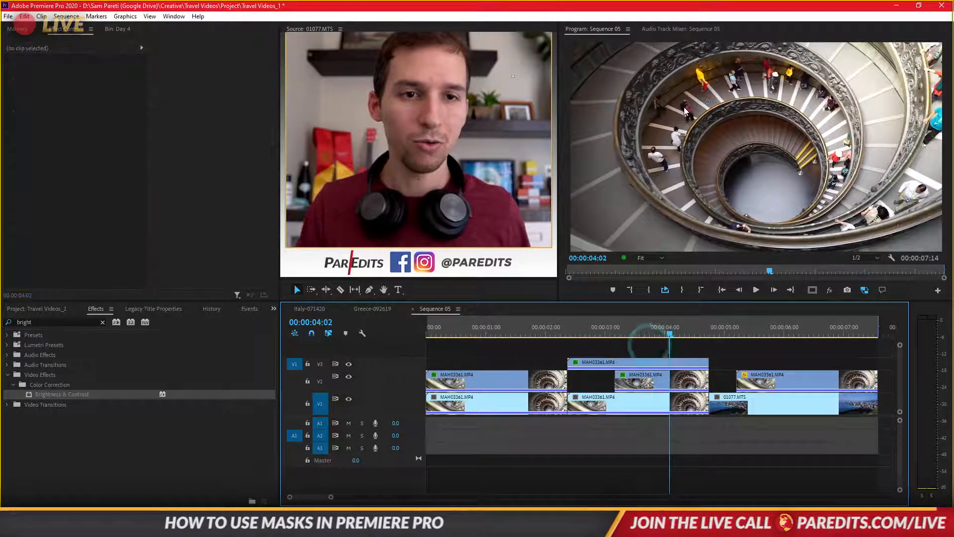
{"action": "left_click", "coordinate": [675, 376]}
{"action": "left_click", "coordinate": [41, 237]}
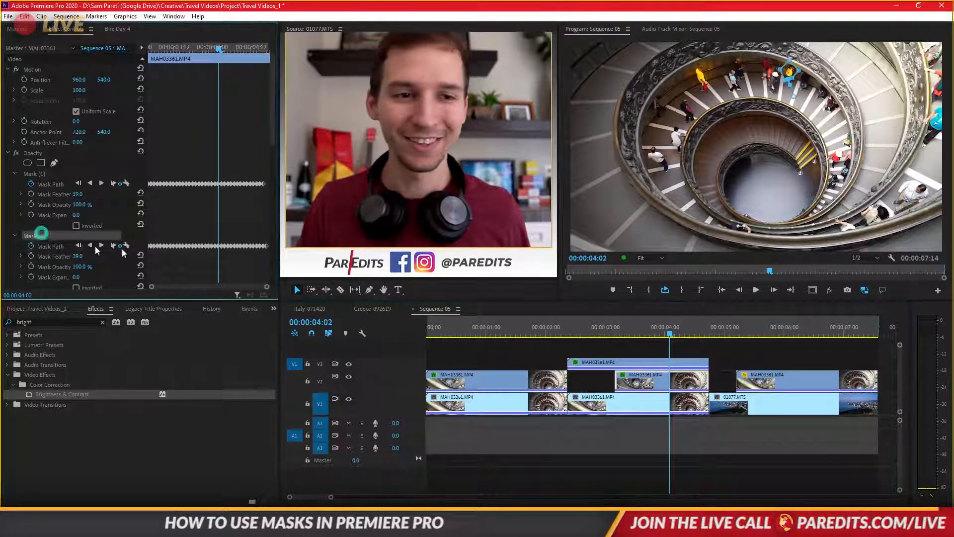
{"action": "left_click", "coordinate": [619, 325]}
{"action": "key", "text": "space"}
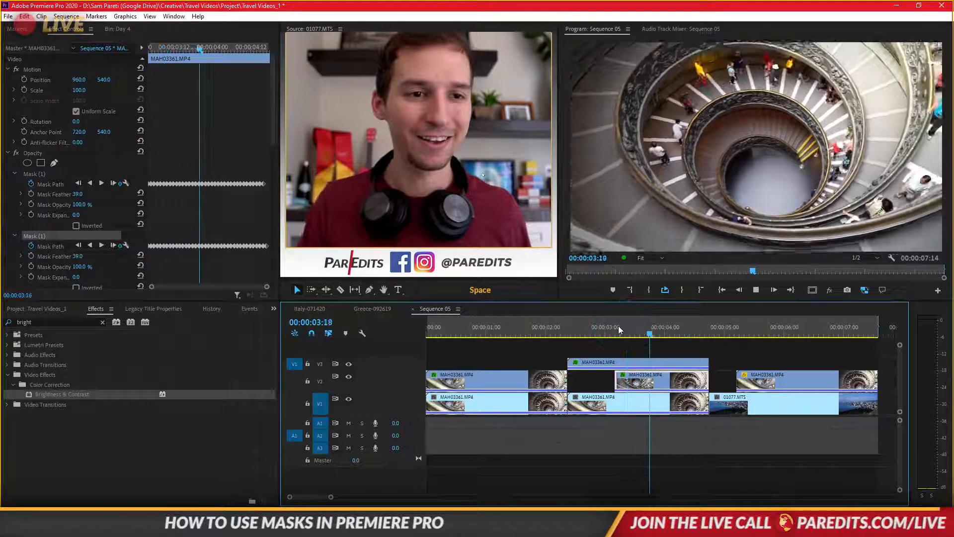
{"action": "key", "text": "space"}
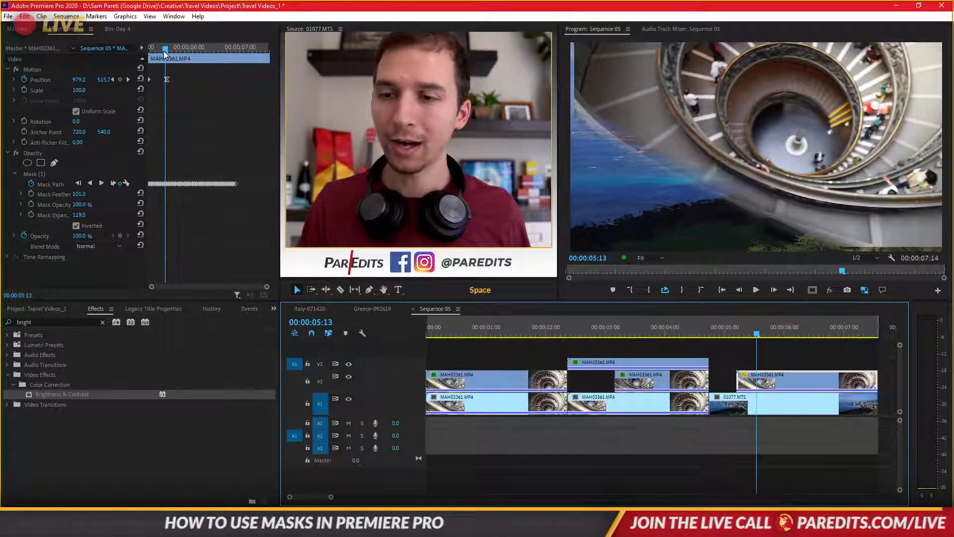
- Inspect the last V2 clip's railing mask at the transition with Motion switched off, and switch Motion back on
{"action": "left_click_drag", "start_coordinate": [165, 54], "coordinate": [152, 50]}
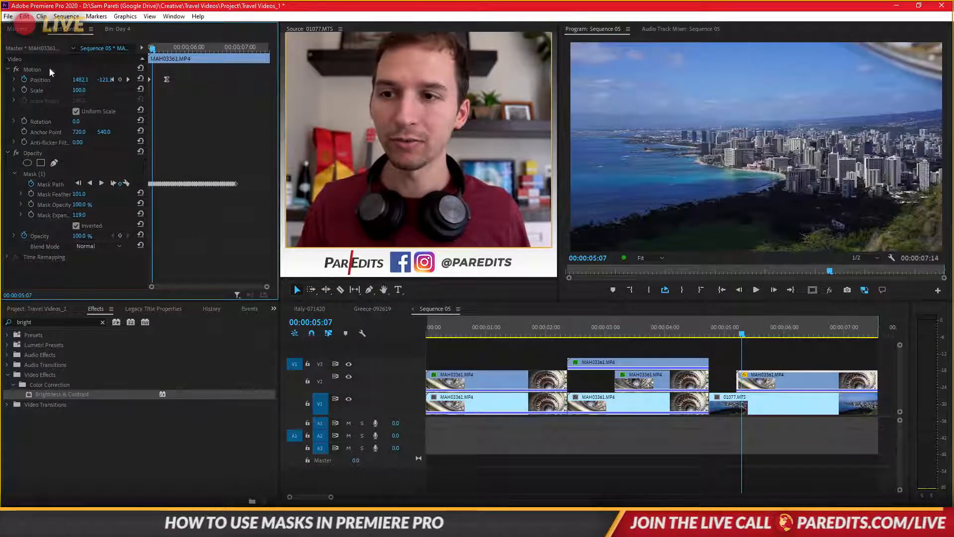
{"action": "left_click_drag", "start_coordinate": [151, 50], "coordinate": [4, 72]}
{"action": "left_click", "coordinate": [42, 174]}
{"action": "left_click", "coordinate": [16, 69]}
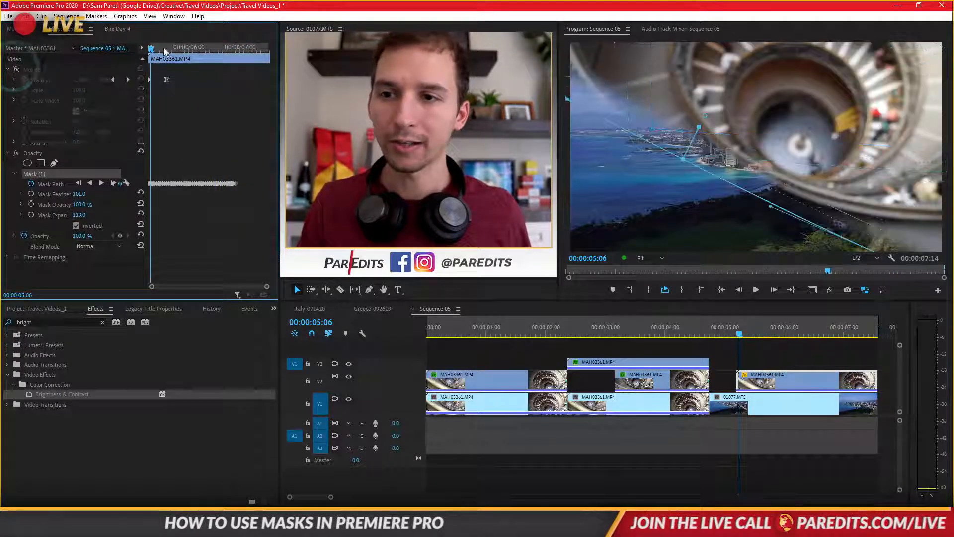
{"action": "left_click", "coordinate": [151, 48]}
{"action": "mouse_move", "coordinate": [153, 50]}
{"action": "left_mouse_down"}
{"action": "mouse_move", "coordinate": [242, 54]}
{"action": "mouse_move", "coordinate": [150, 59]}
{"action": "left_mouse_up"}
{"action": "left_click", "coordinate": [16, 70]}
- Play the Hawaii-to-staircase transition, stop with the playhead at 00:00:00:13 and clear the clip selection
{"action": "key", "text": "space"}
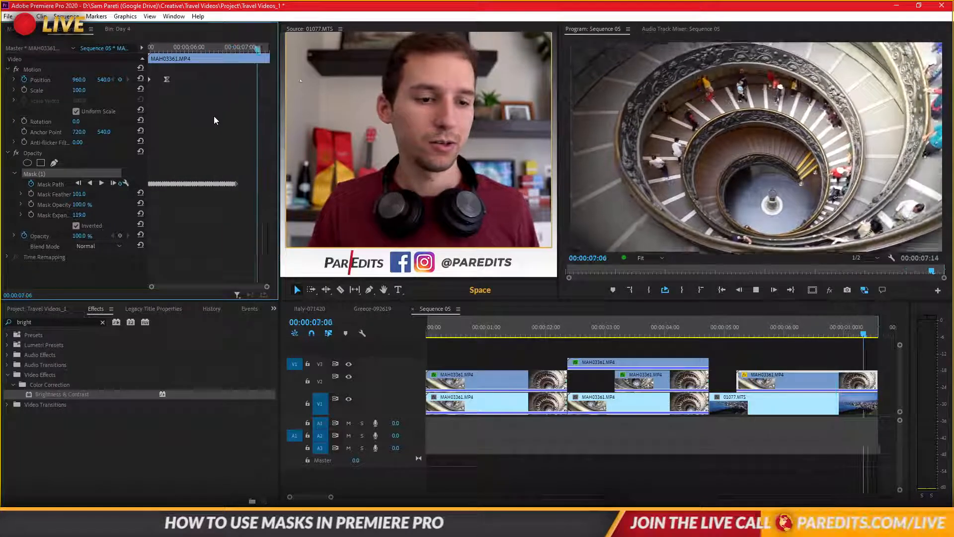
{"action": "key", "text": "space"}
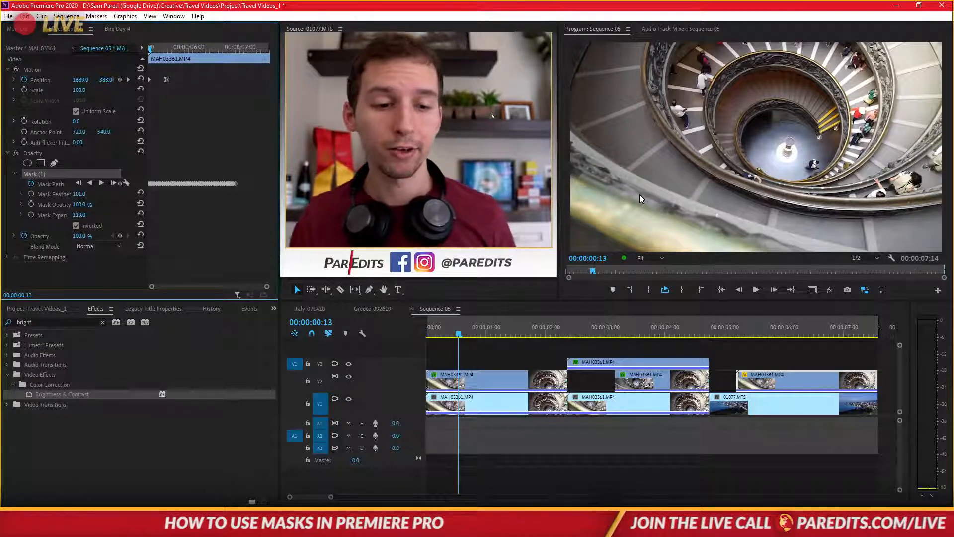
{"action": "left_click", "coordinate": [532, 348]}
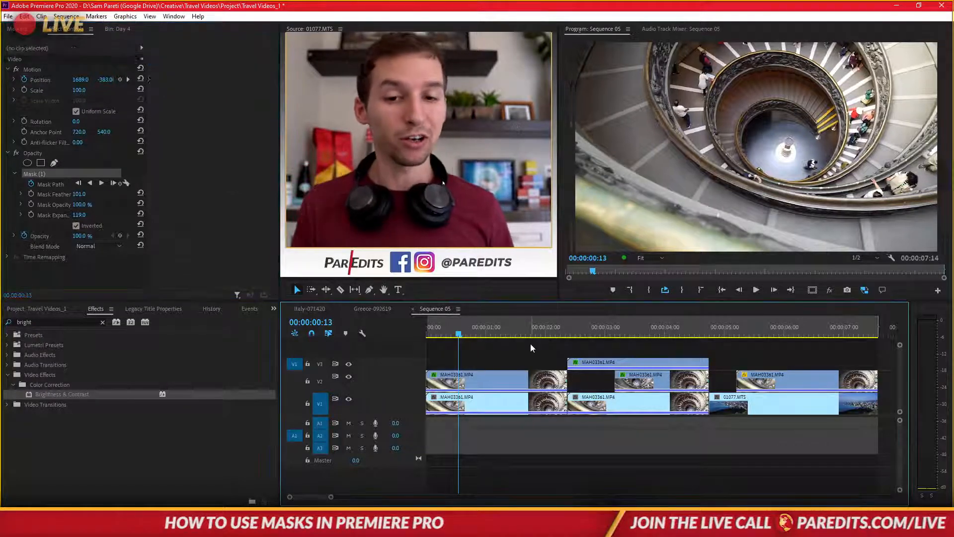